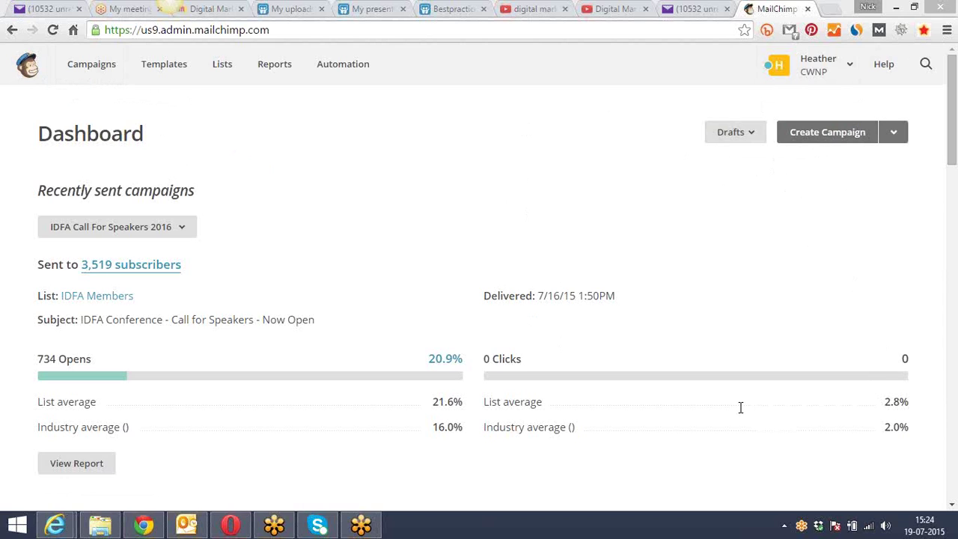
# Glance at Yahoo Mail, then open MailChimp's campaign list with the CWNP and IDFA campaigns
pyautogui.click(695, 9)
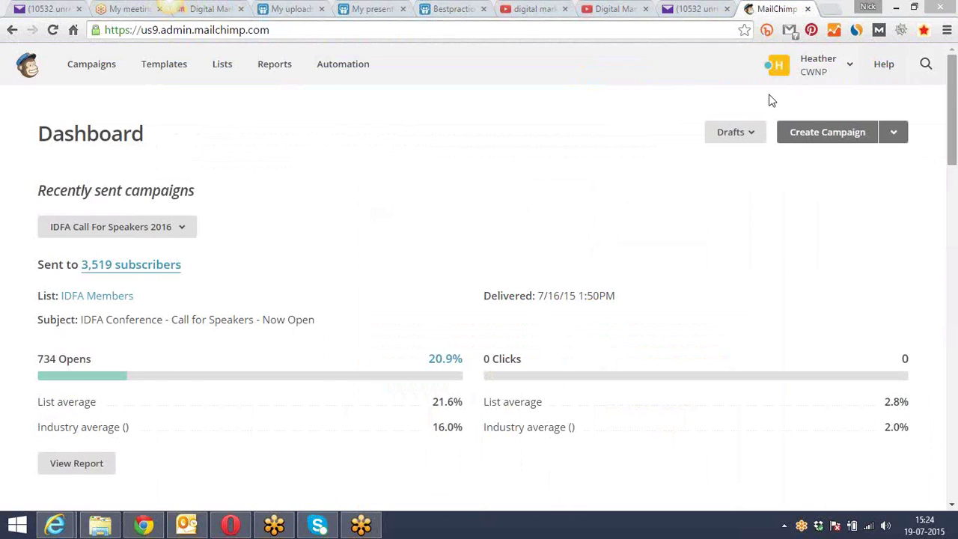
pyautogui.moveTo(952, 82); pyautogui.dragTo(951, 75)
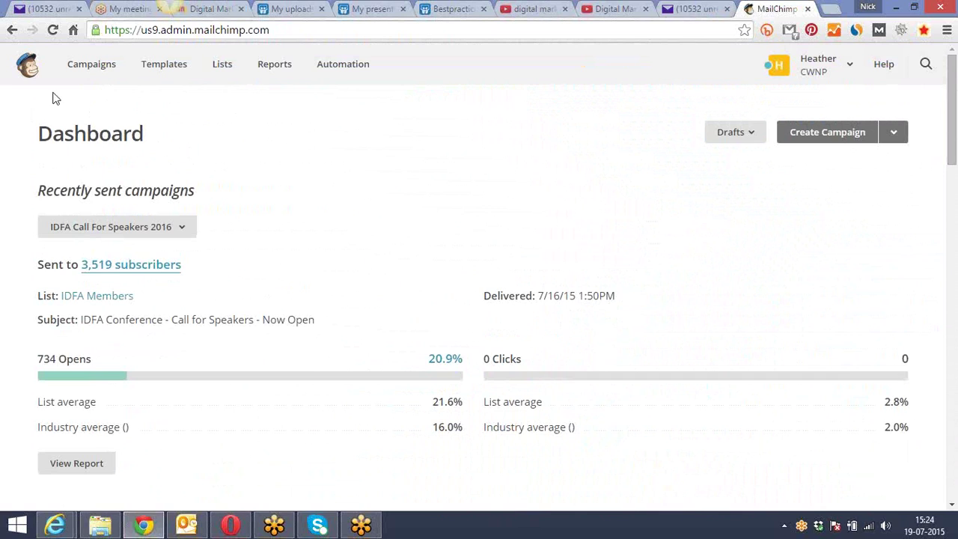
pyautogui.click(86, 68)
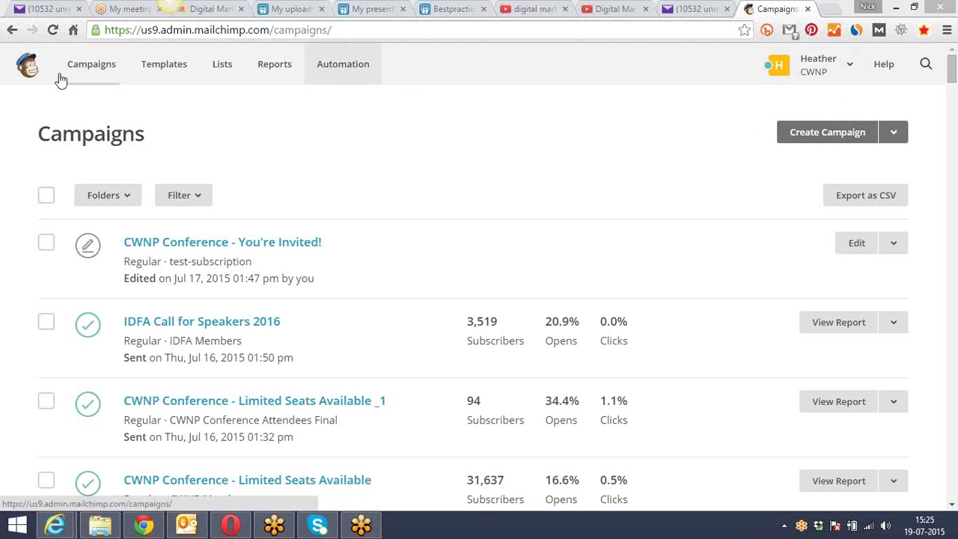
# Create a new campaign and choose the Regular Campaign type
pyautogui.click(831, 138)
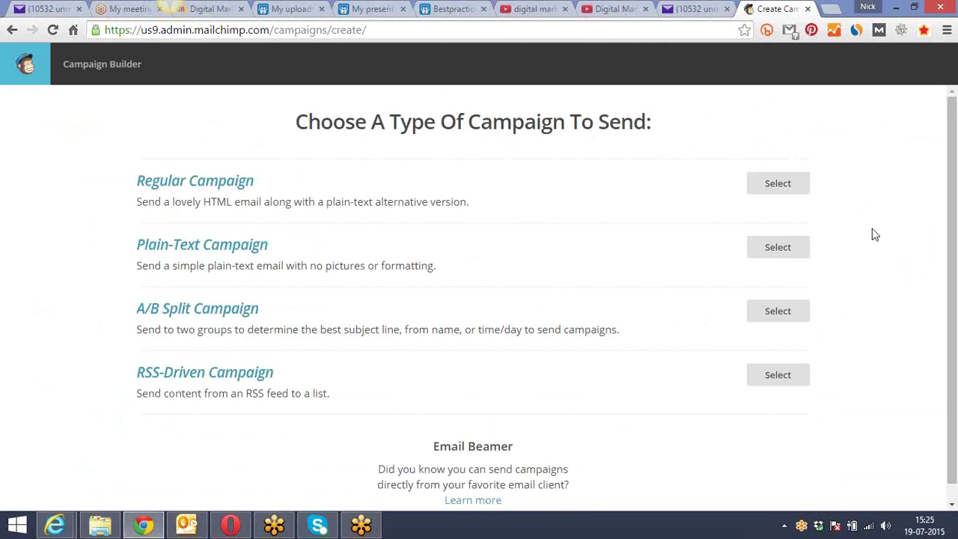
pyautogui.scroll(-1, 875, 234)
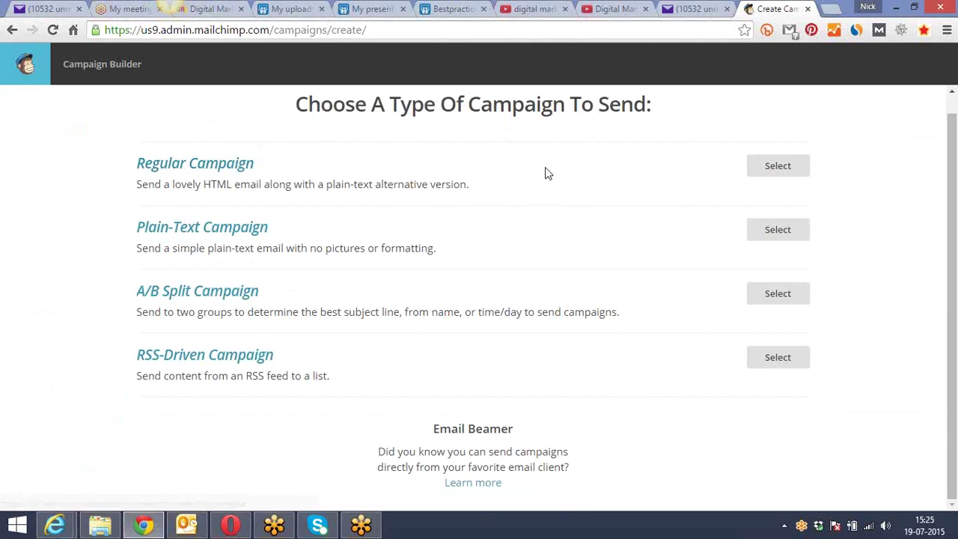
pyautogui.click(771, 168)
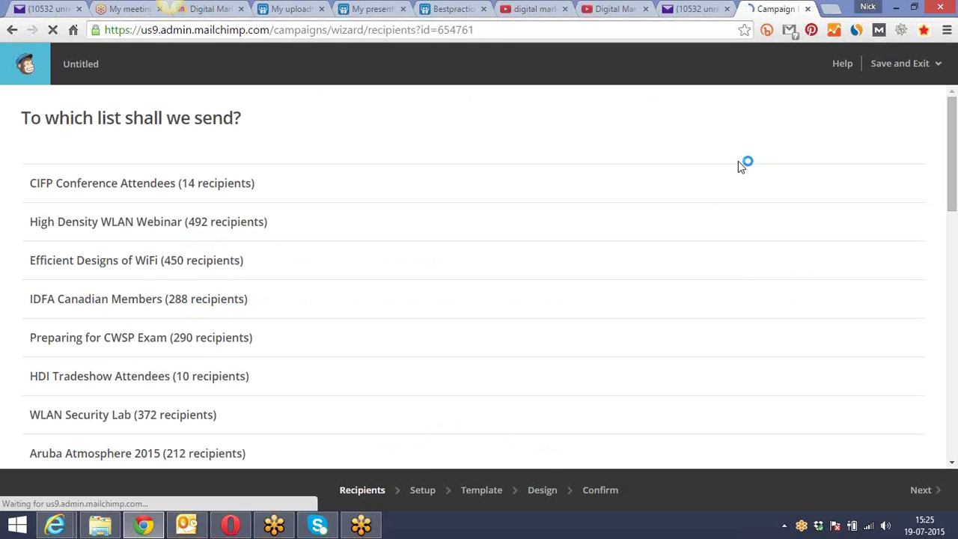
# Browse the recipient lists, then abandon the campaign wizard for the MailChimp dashboard
pyautogui.scroll(-12, 217, 187)
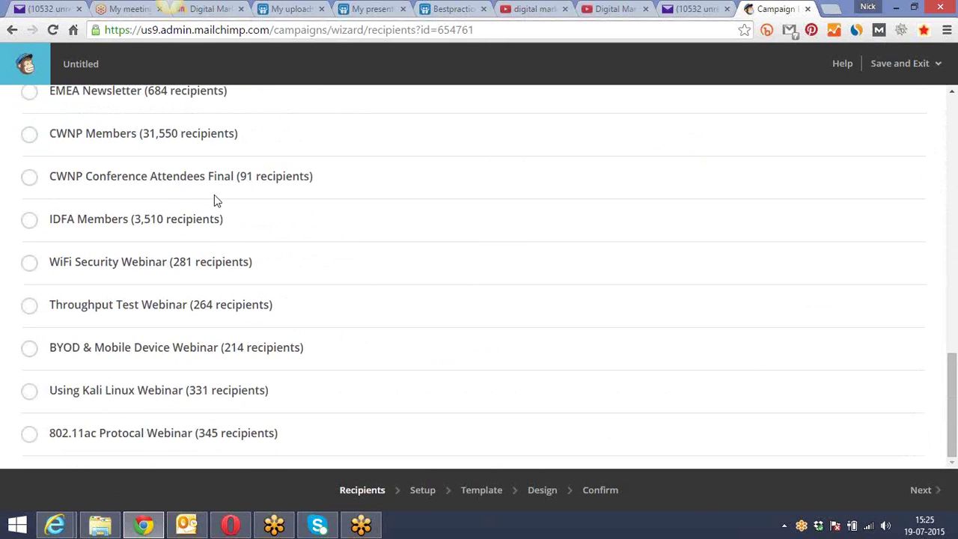
pyautogui.scroll(12, 214, 195)
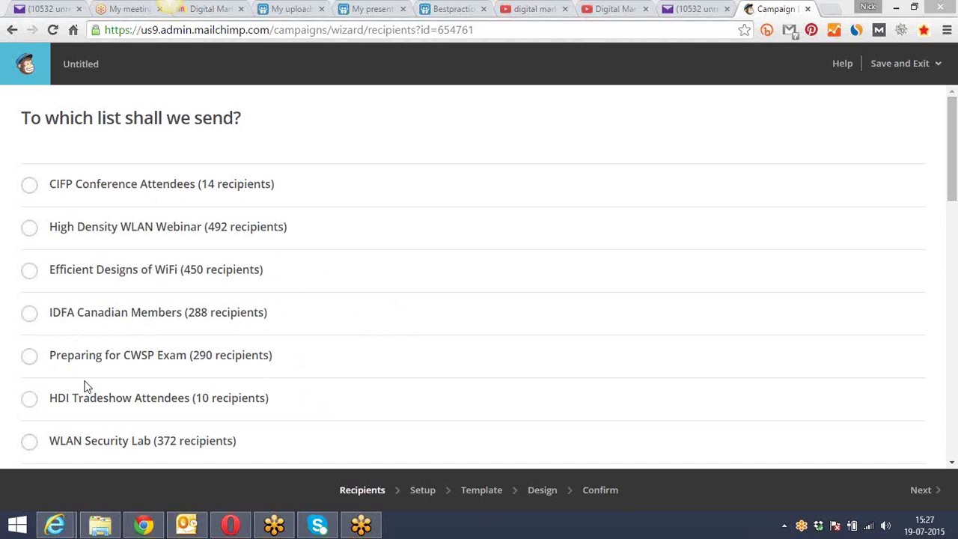
pyautogui.click(30, 78)
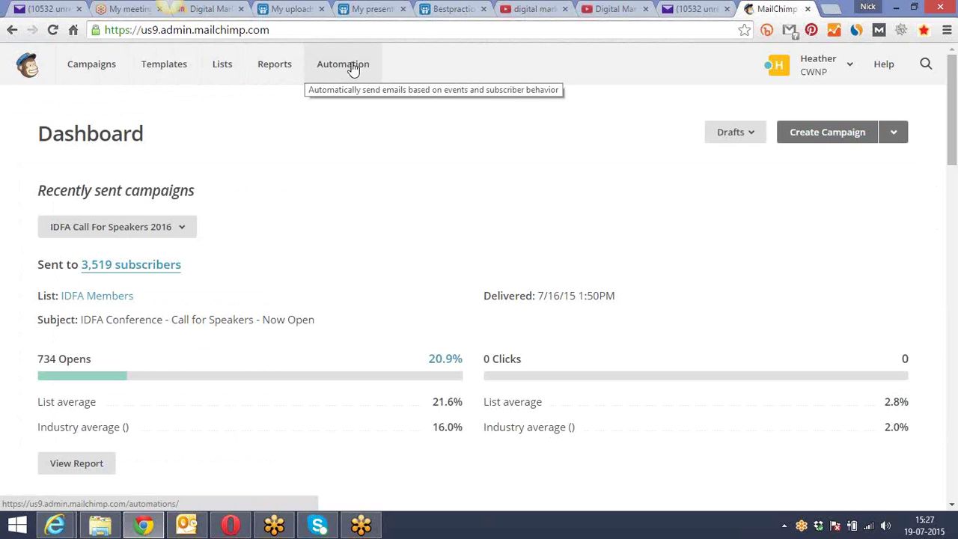
# View the current account's subscriber lists, then log out of it
pyautogui.click(222, 67)
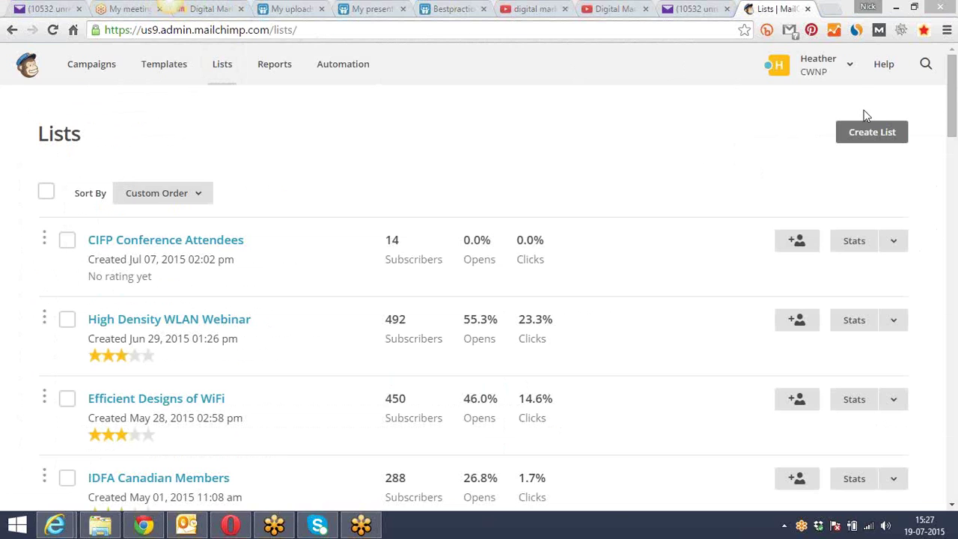
pyautogui.click(850, 71)
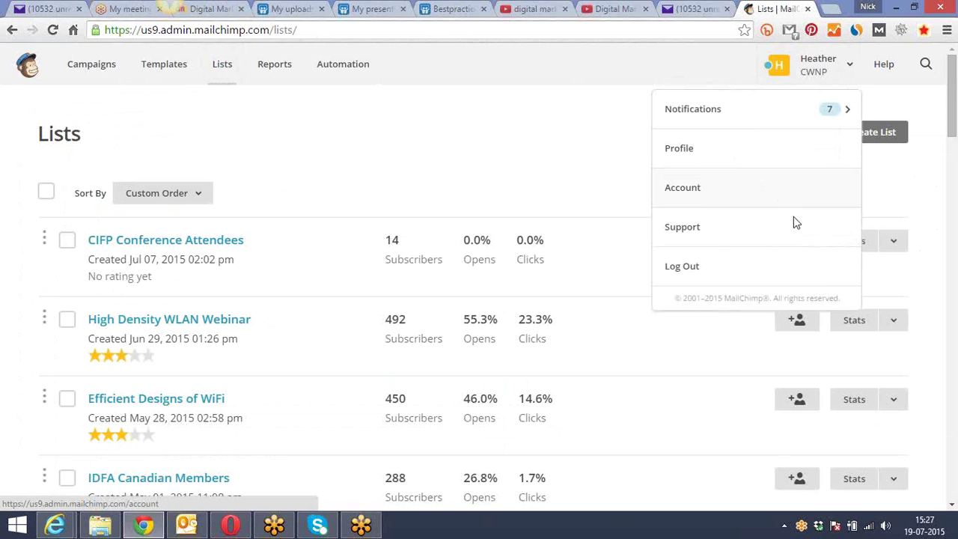
pyautogui.click(702, 270)
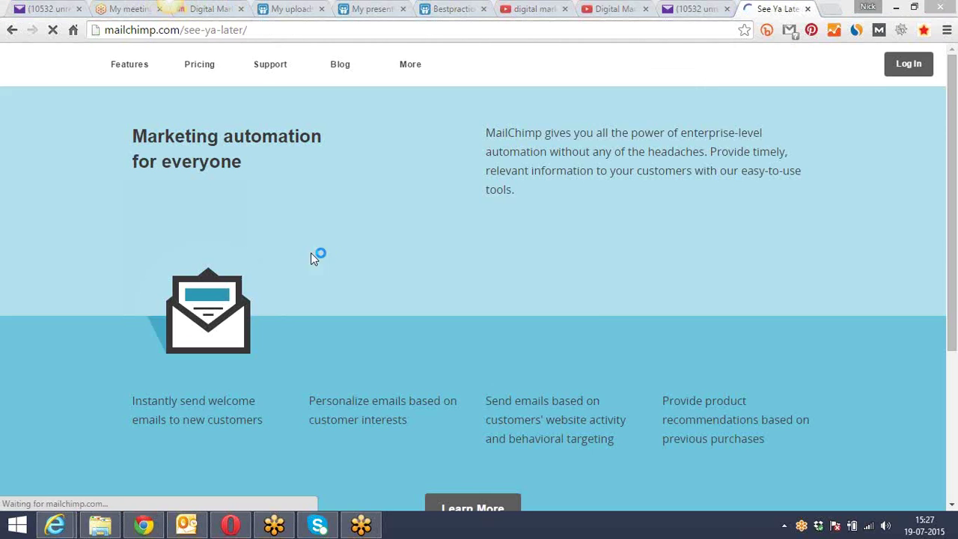
# Sign in to the Digital Marketing account with the saved username and open its Lists page
pyautogui.click(908, 65)
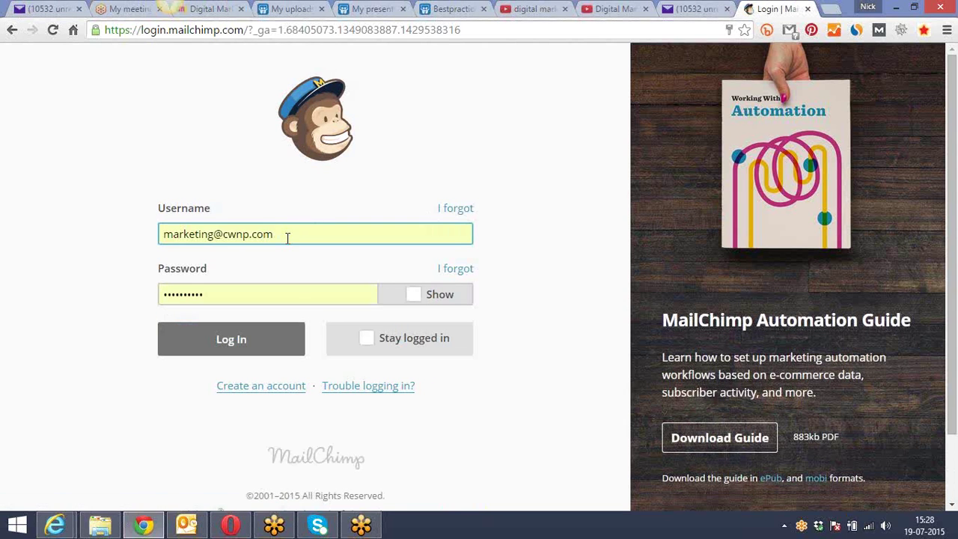
pyautogui.click(284, 234)
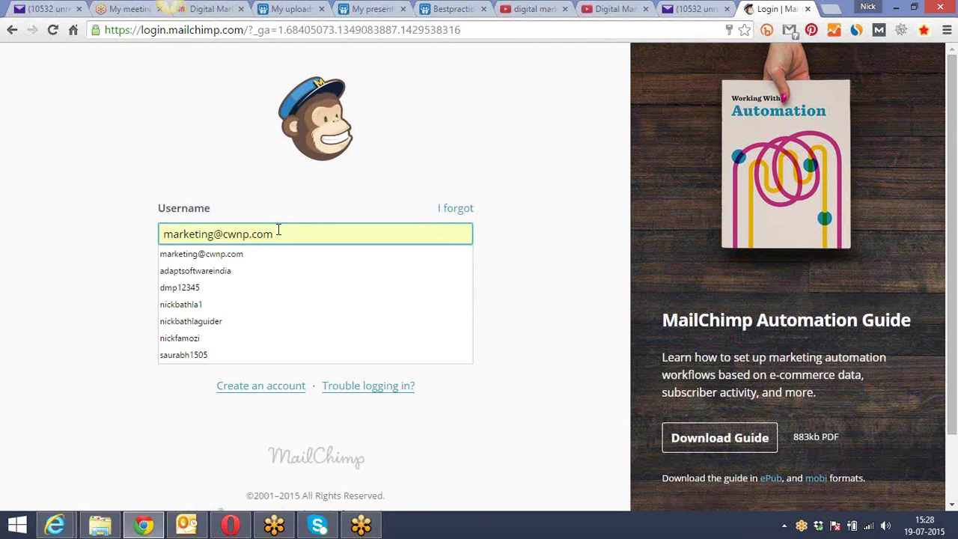
pyautogui.click(258, 287)
pyautogui.click(241, 341)
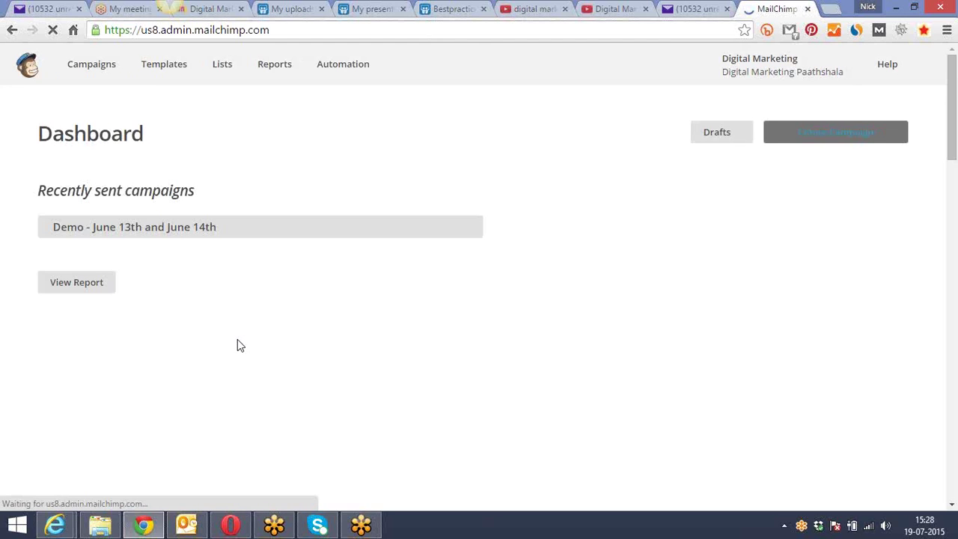
pyautogui.click(221, 65)
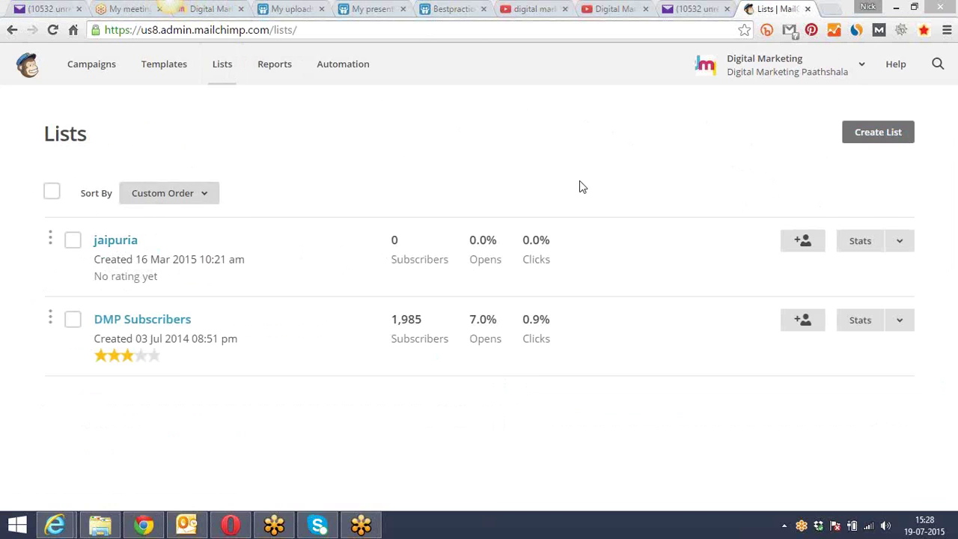
# Start a brand-new subscriber list rather than groups from the Lists page
pyautogui.click(880, 139)
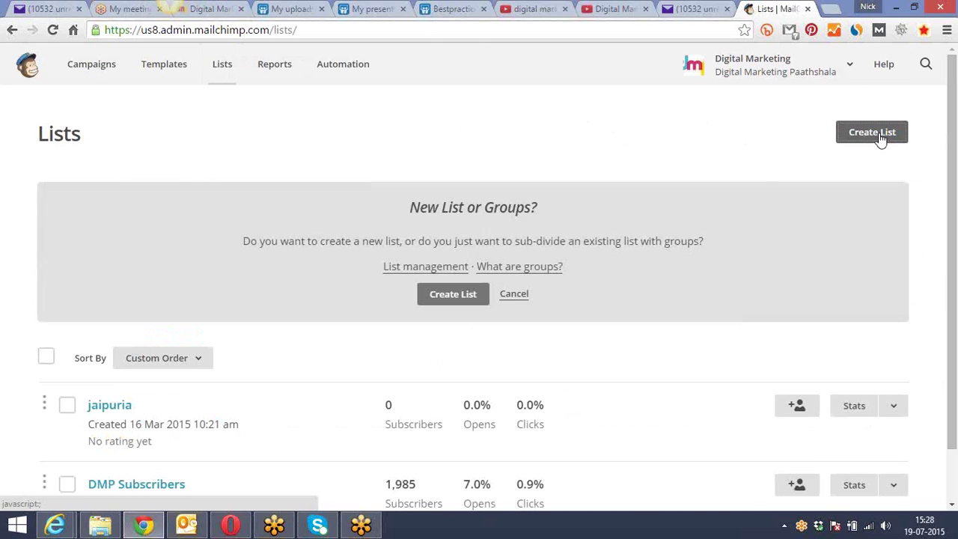
pyautogui.scroll(-1, 390, 311)
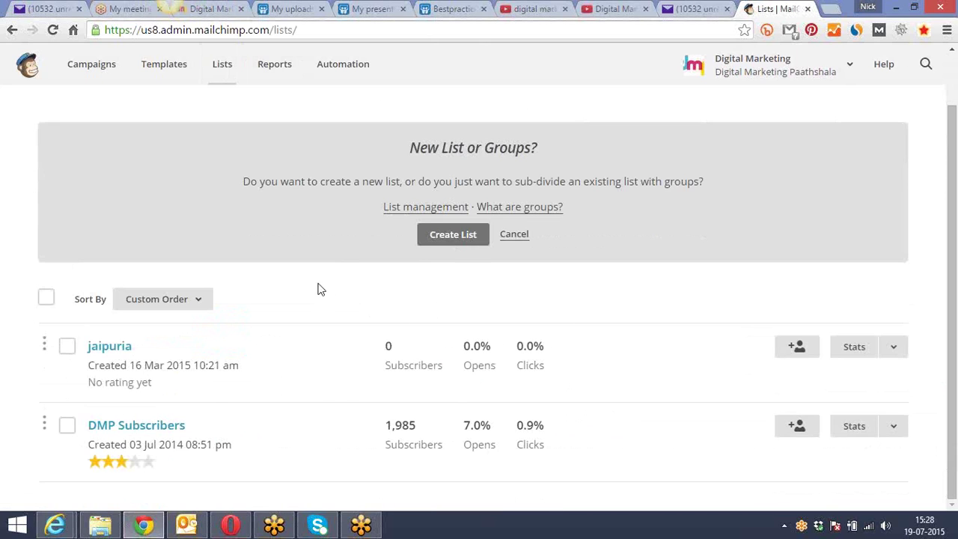
pyautogui.click(453, 235)
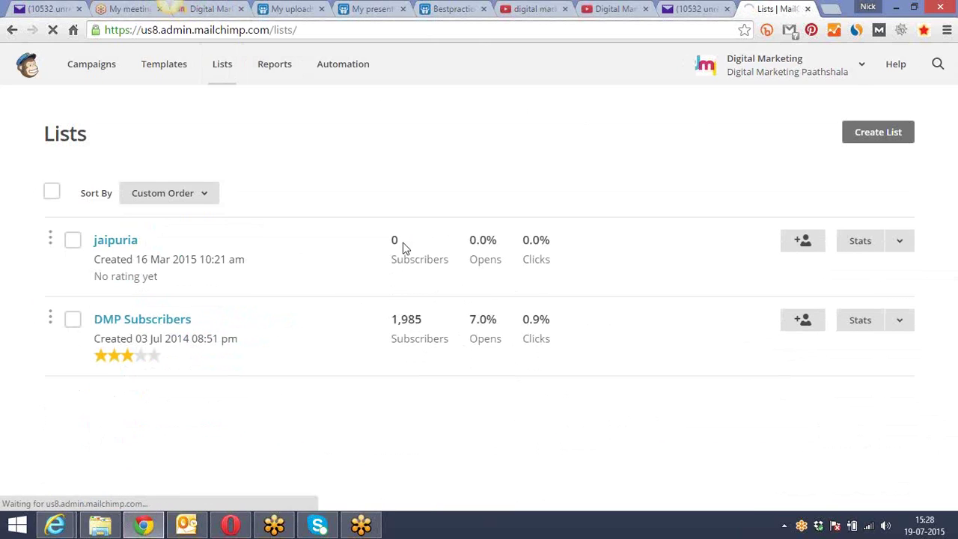
# Name the new list 'Sunday Batch (3pm - 5pm ) - Aug 5th ( Ends )'
pyautogui.click(244, 250)
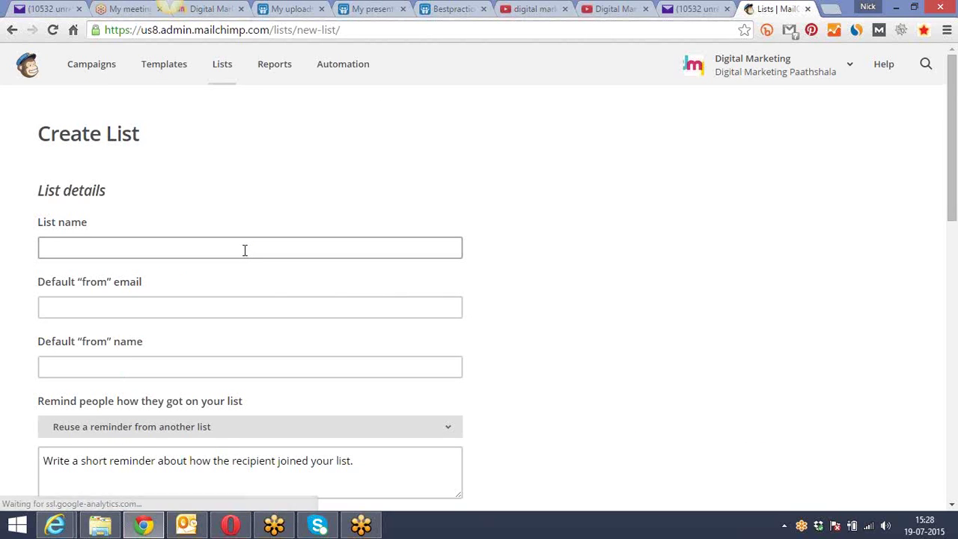
pyautogui.write('S')
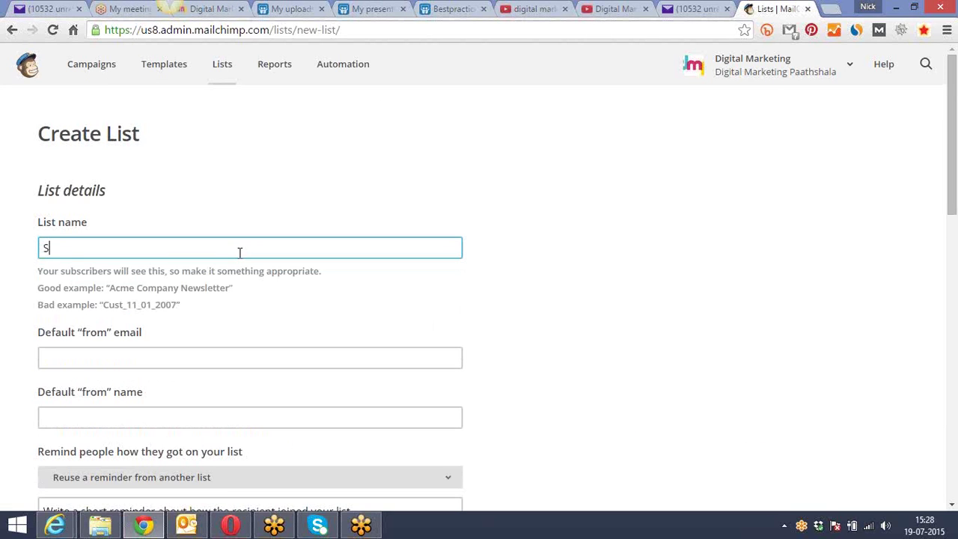
pyautogui.write('unday Batch 3pm -')
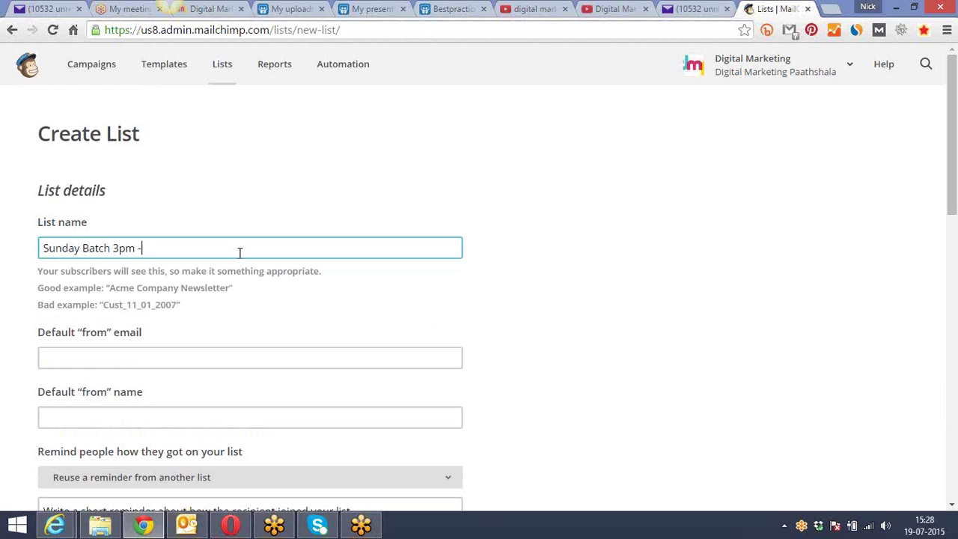
pyautogui.write(' 5pm )')
pyautogui.click(113, 248)
pyautogui.write('(')
pyautogui.press('Left')
pyautogui.click(186, 247)
pyautogui.write('- Aug ')
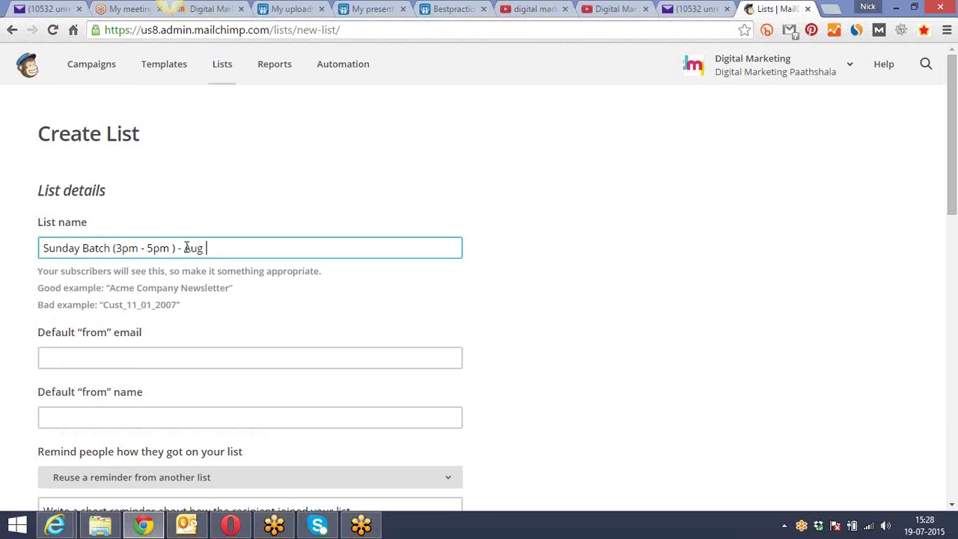
pyautogui.write('5th ( Ends )')
pyautogui.click(232, 314)
# Set the default from email to the DMP sender address and the from name to DMP
pyautogui.scroll(-1, 234, 314)
pyautogui.scroll(-1, 232, 315)
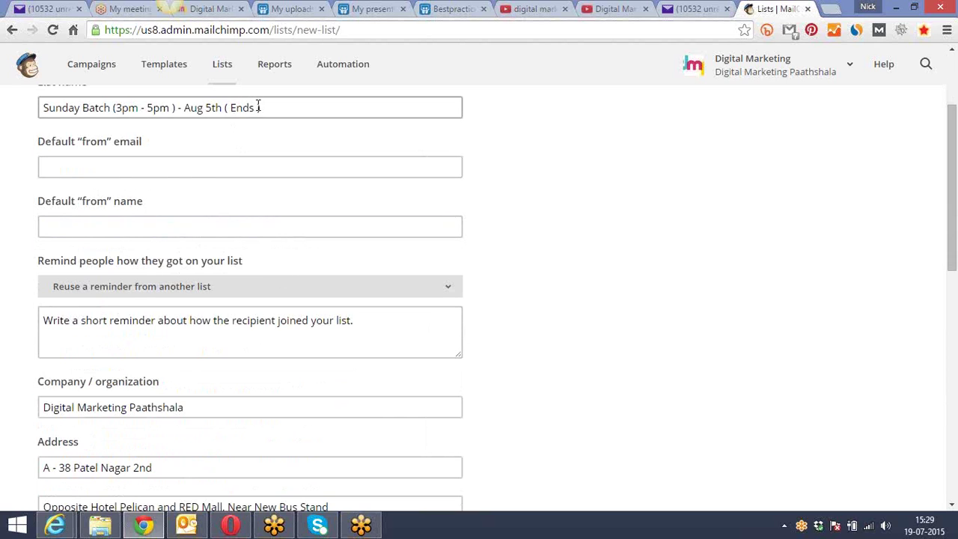
pyautogui.click(183, 165)
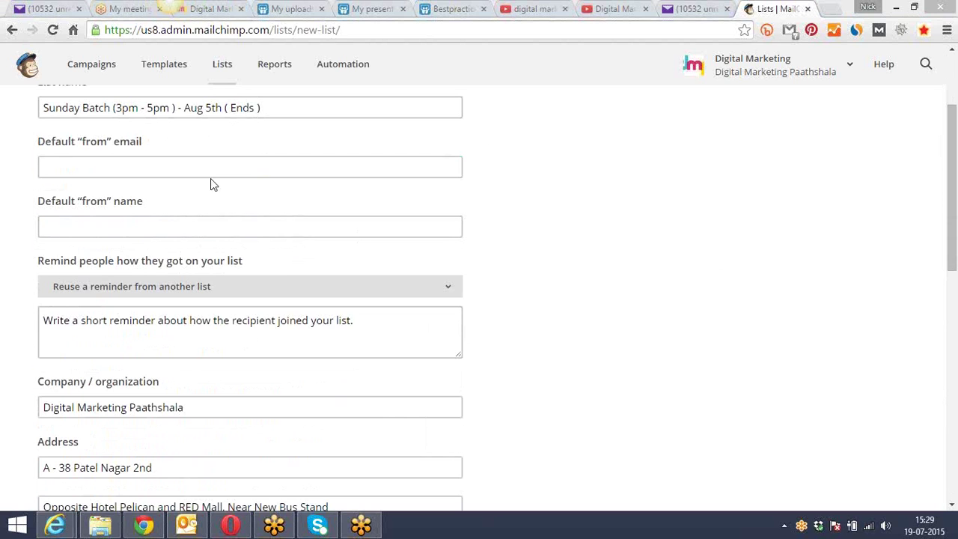
pyautogui.click(184, 171)
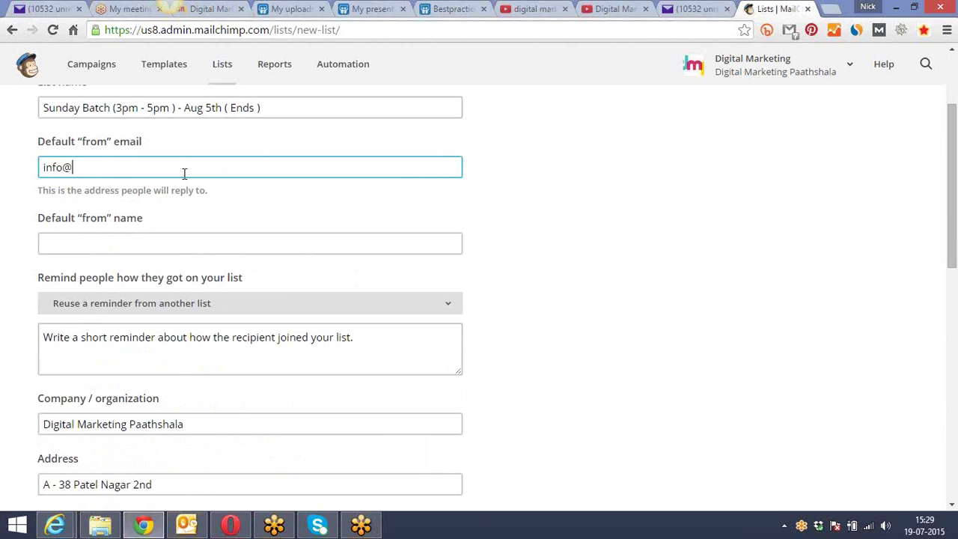
pyautogui.click(166, 239)
pyautogui.write('DMP')
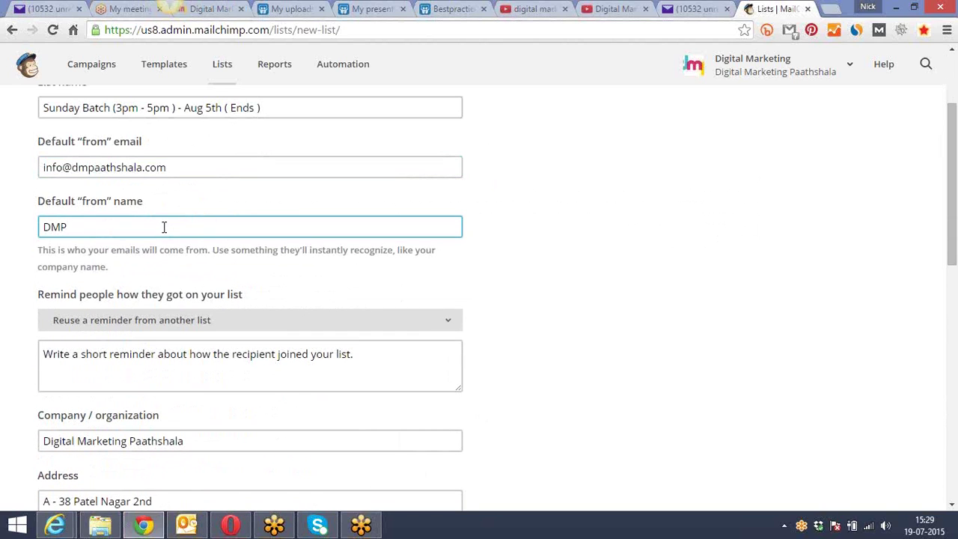
pyautogui.click(529, 303)
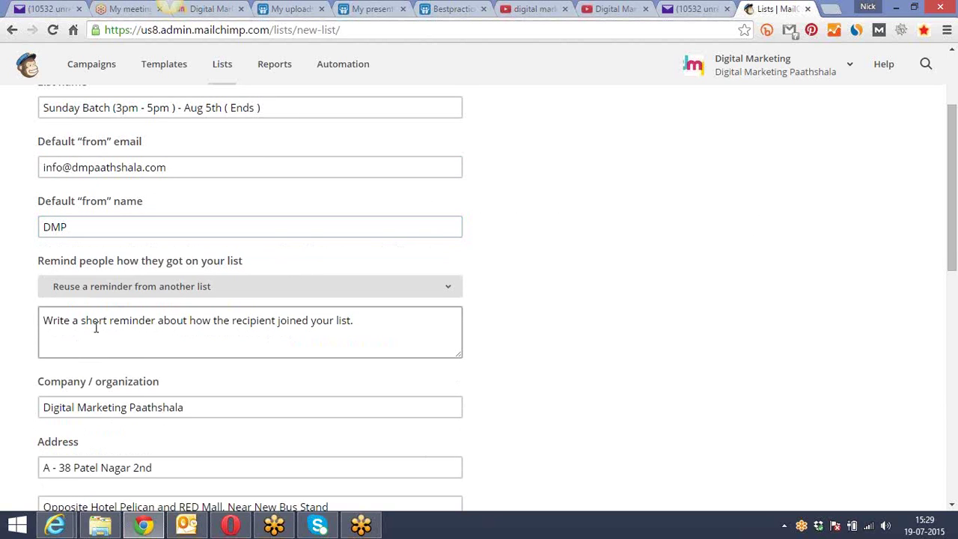
# Write the reminder 'You are getting Online training from DMP on Sundays ( 3pm - 5 pm )'
pyautogui.scroll(-1, 102, 327)
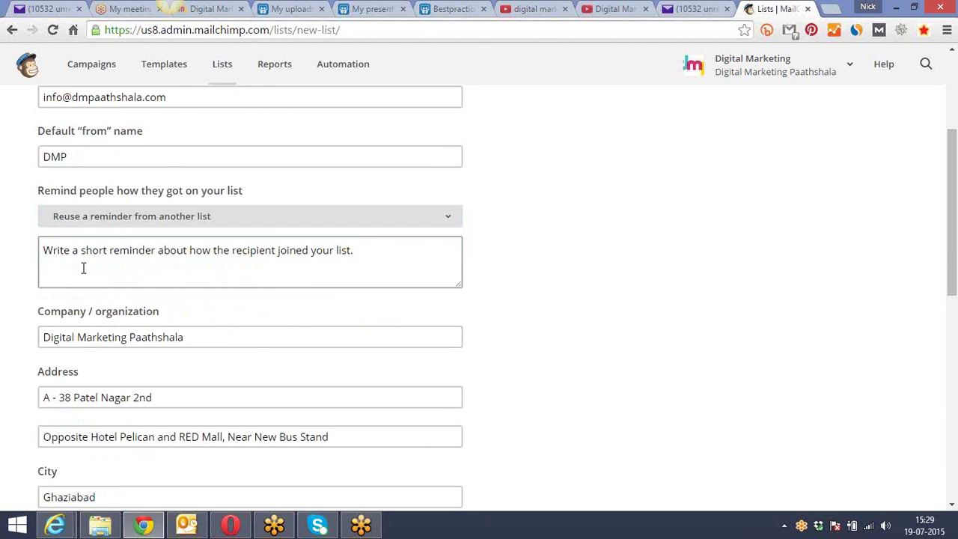
pyautogui.click(94, 217)
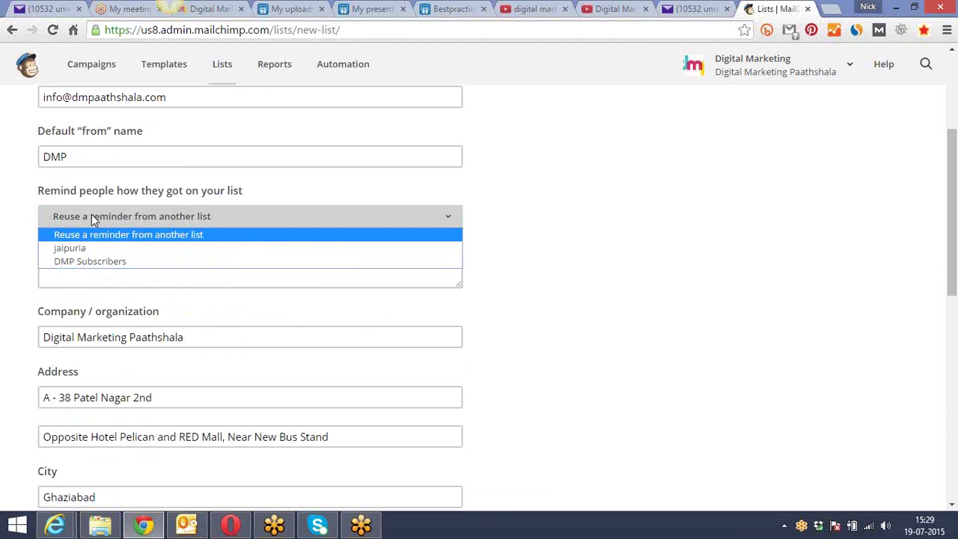
pyautogui.click(146, 232)
pyautogui.click(129, 258)
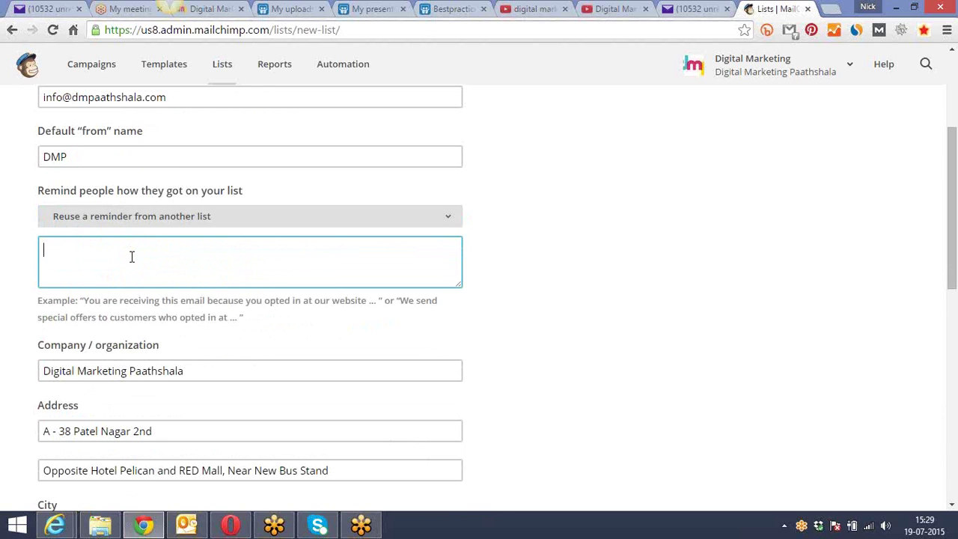
pyautogui.write('You are getting Online')
pyautogui.press('BackSpace')
pyautogui.press('BackSpace')
pyautogui.press('BackSpace')
pyautogui.write('ine training from ')
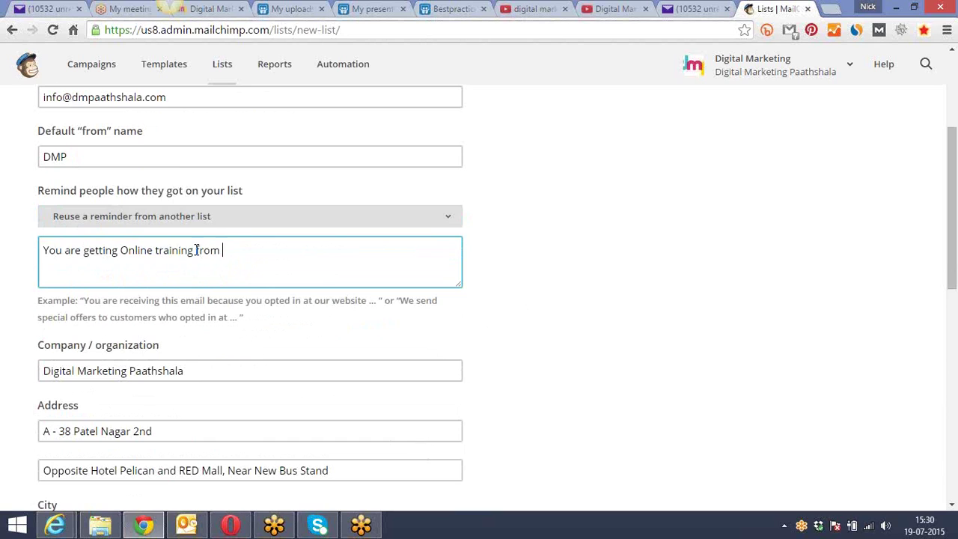
pyautogui.write('DMP on Sundays ( ')
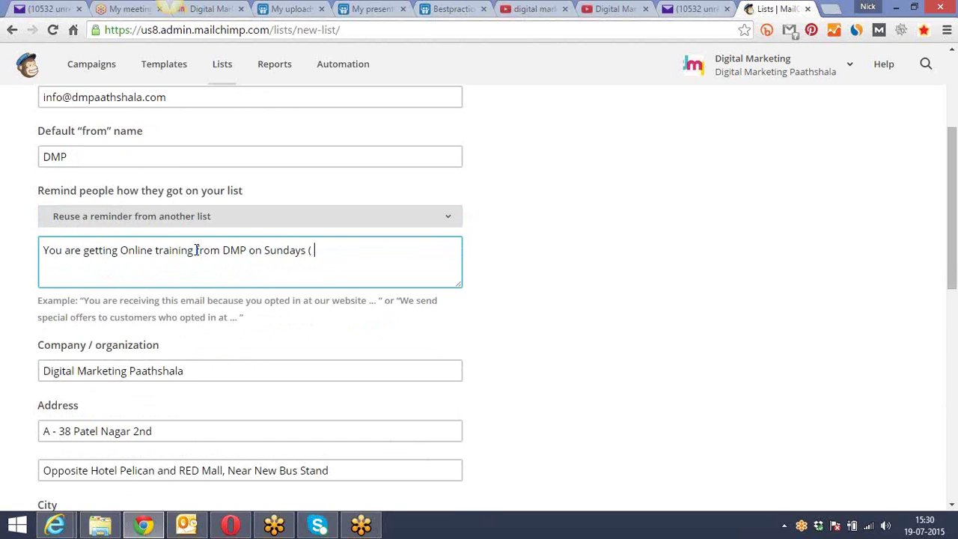
pyautogui.write('3pm - 5 pm )')
pyautogui.click(564, 316)
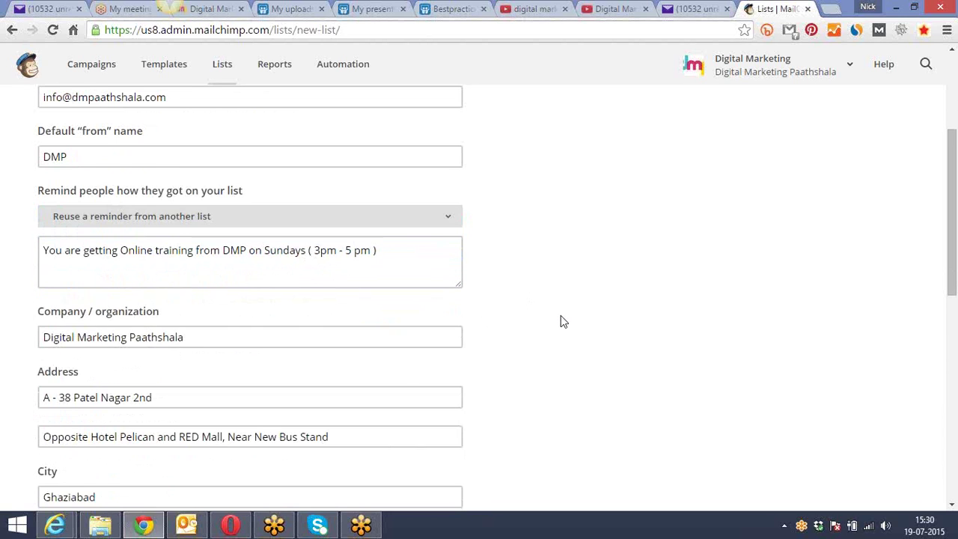
# Leave Phone blank, enable daily summary plus one-by-one subscribe and unsubscribe notifications, and save the list
pyautogui.scroll(-2, 561, 315)
pyautogui.click(60, 196)
pyautogui.scroll(-4, 61, 196)
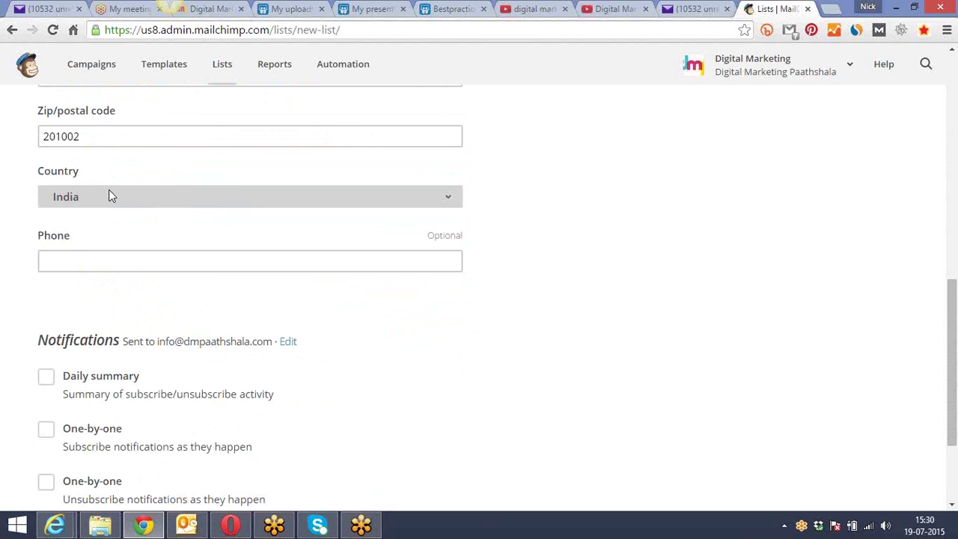
pyautogui.scroll(-1, 122, 194)
pyautogui.click(121, 191)
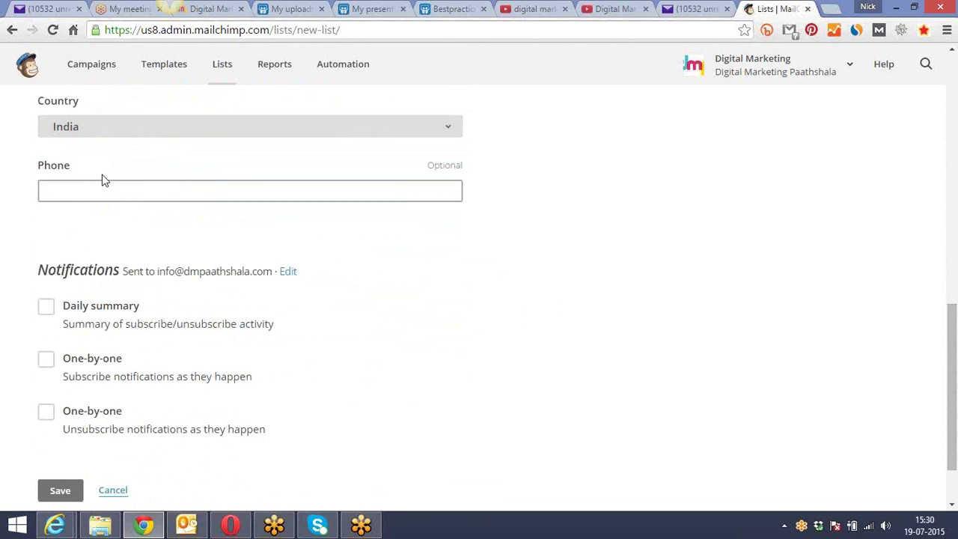
pyautogui.click(118, 158)
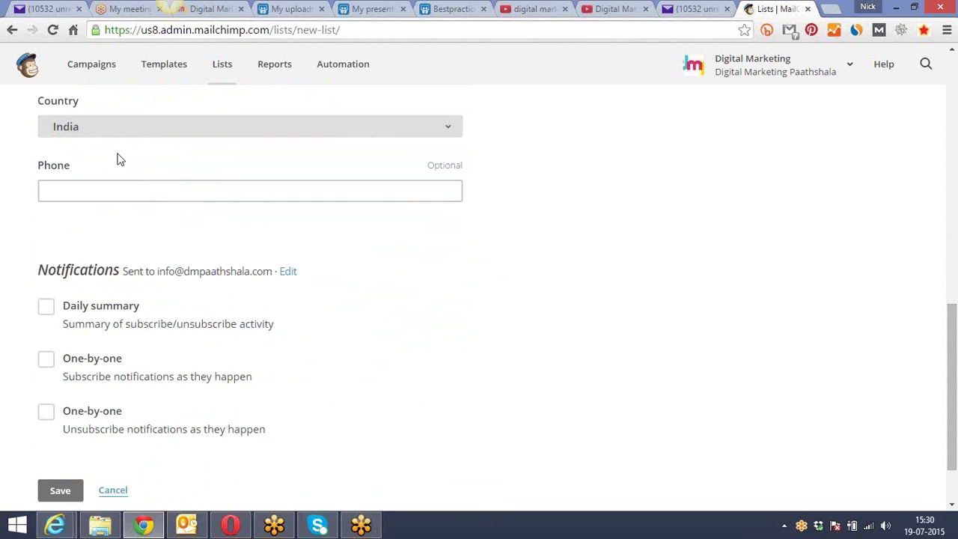
pyautogui.scroll(-1, 118, 158)
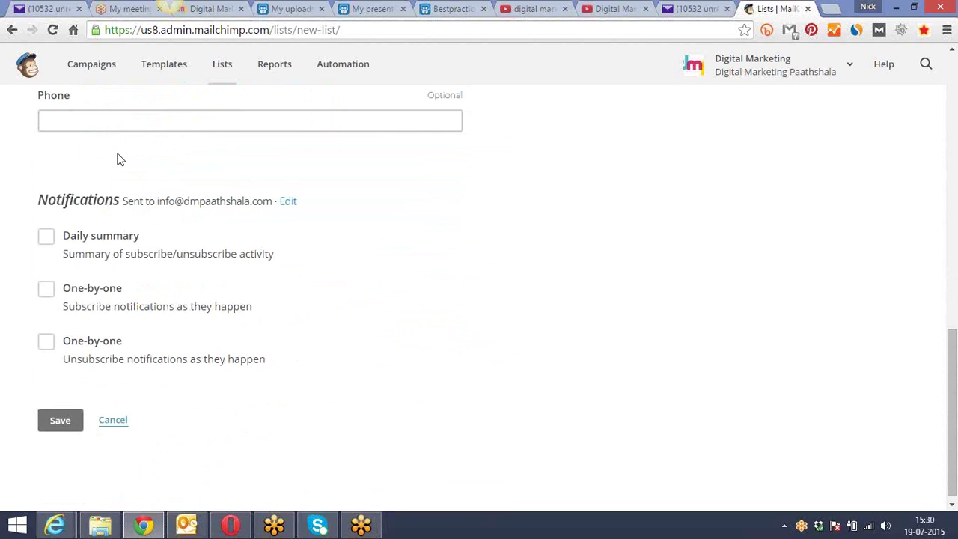
pyautogui.scroll(-1, 95, 200)
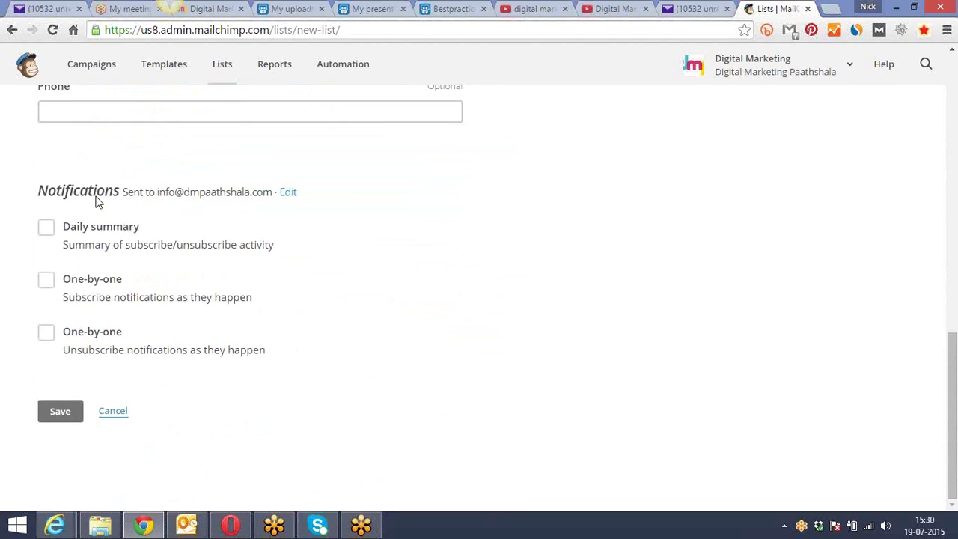
pyautogui.moveTo(154, 191); pyautogui.dragTo(189, 191)
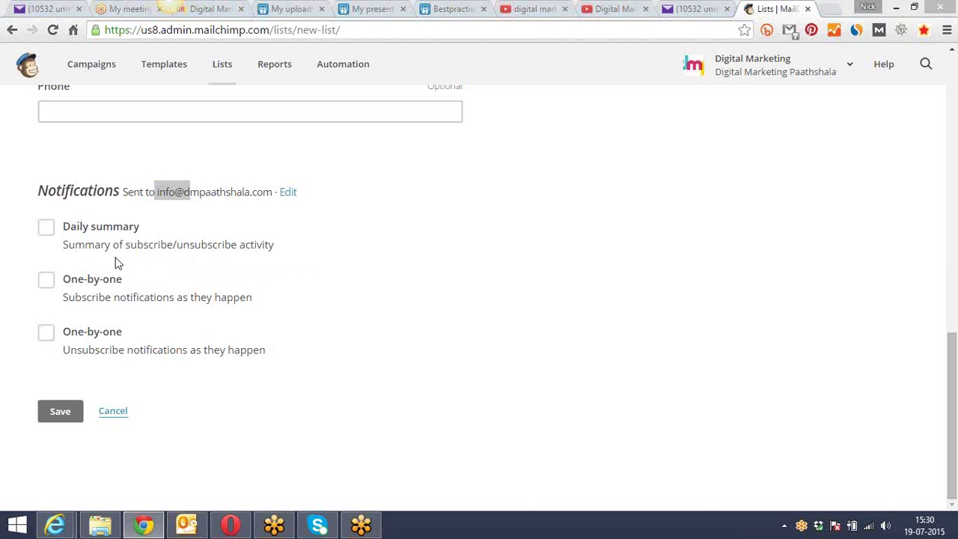
pyautogui.click(47, 229)
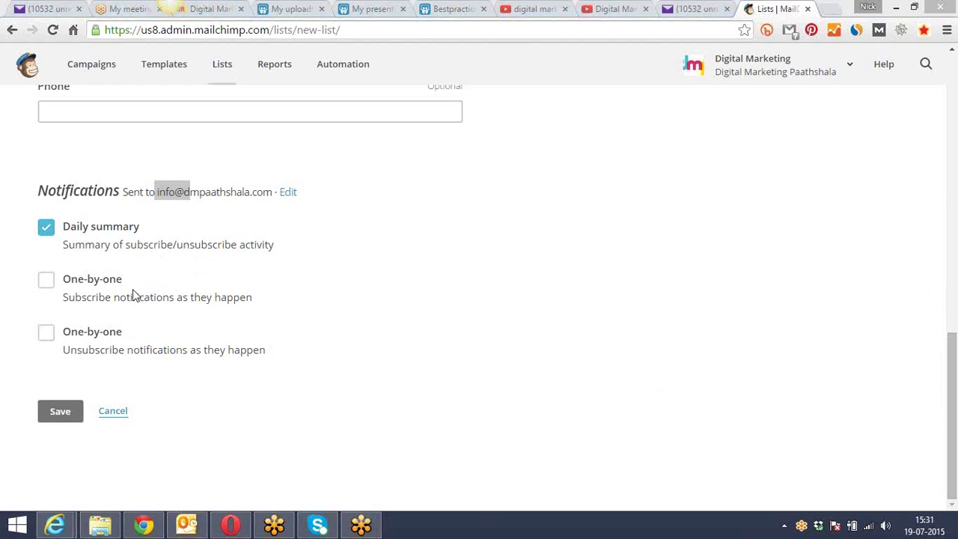
pyautogui.click(46, 279)
pyautogui.click(47, 338)
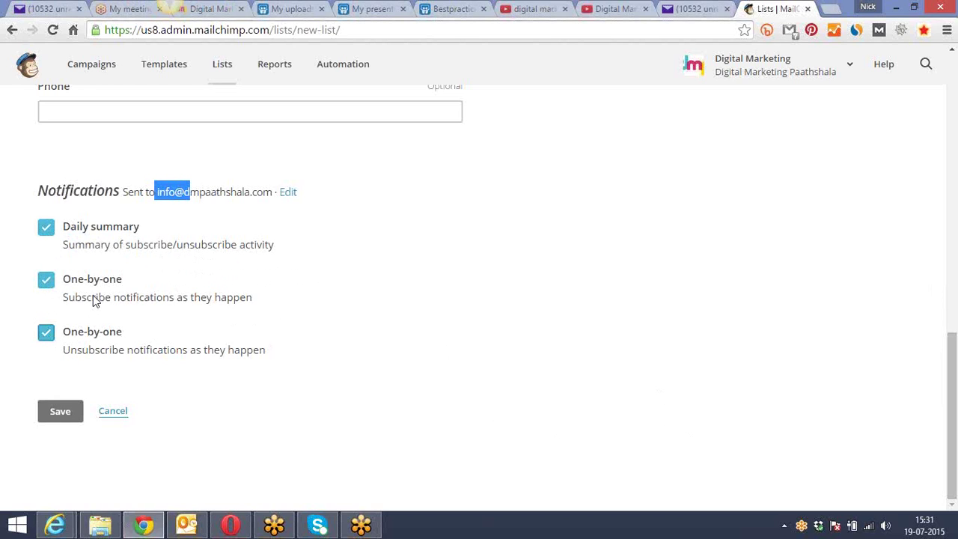
pyautogui.click(63, 419)
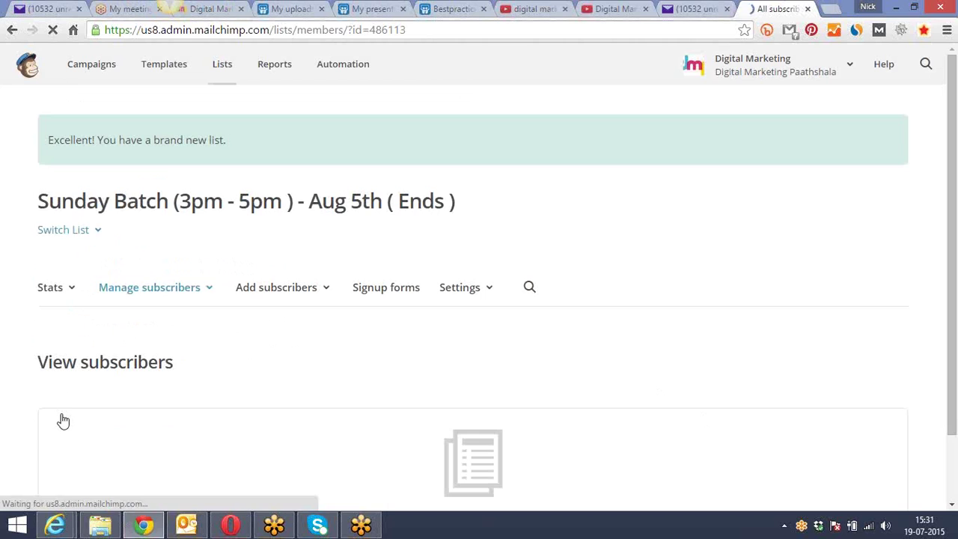
# On the empty Sunday Batch list page, open the Add subscribers dropdown
pyautogui.scroll(-1, 180, 326)
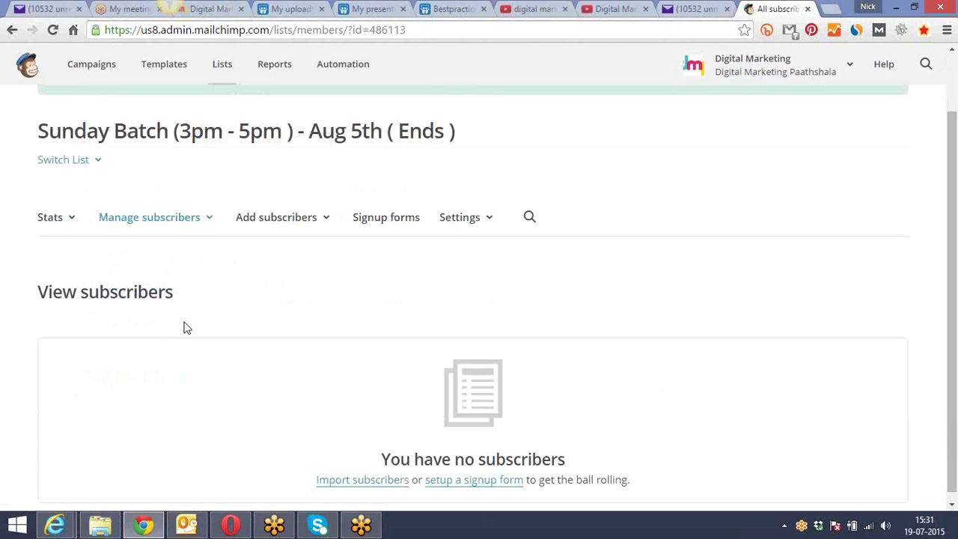
pyautogui.scroll(-1, 189, 329)
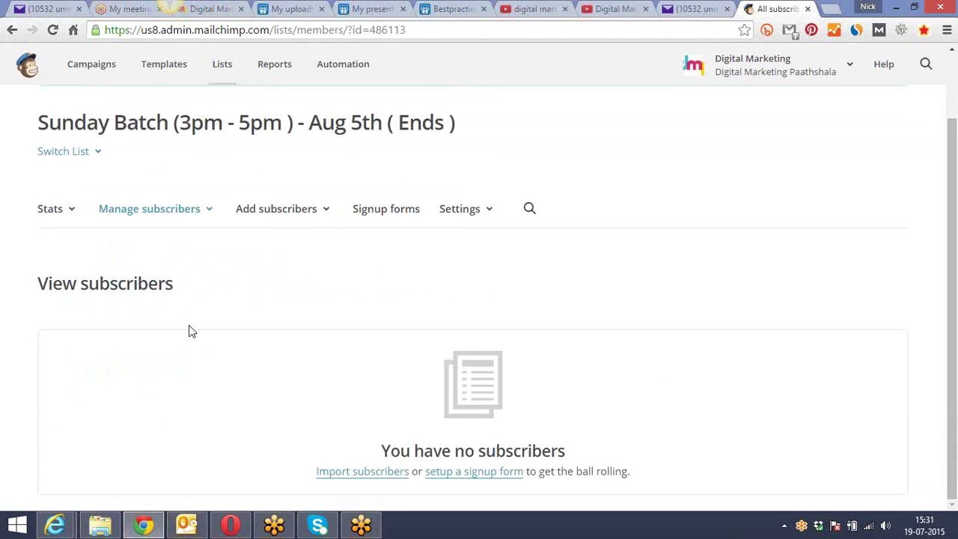
pyautogui.click(328, 219)
pyautogui.click(389, 335)
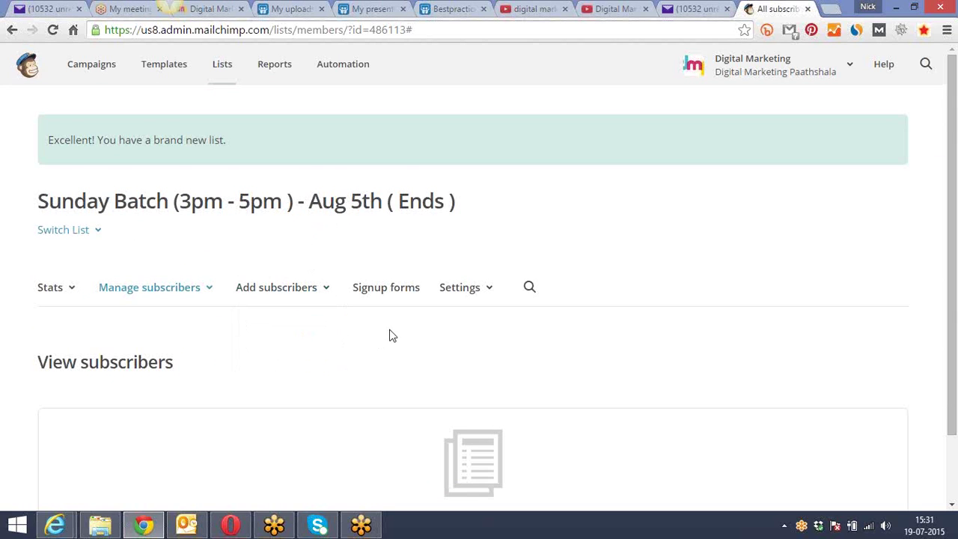
pyautogui.scroll(-2, 389, 335)
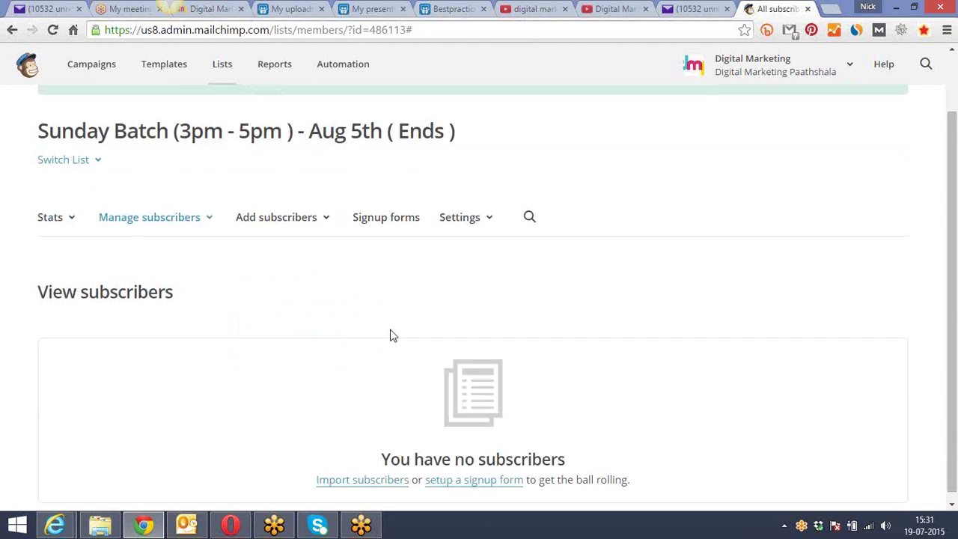
pyautogui.click(327, 214)
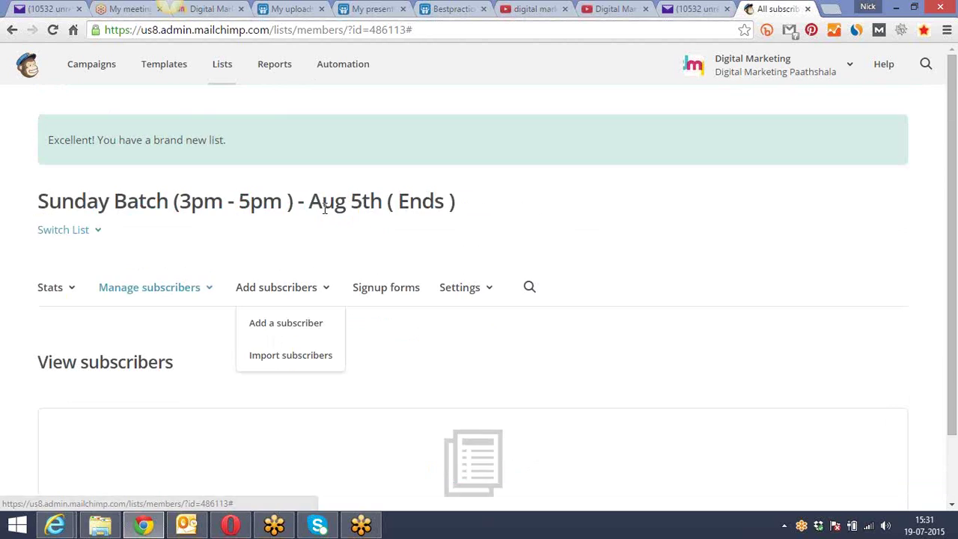
# Open the single-subscriber form, tick the permission confirmation, and switch to Yahoo Mail
pyautogui.click(280, 327)
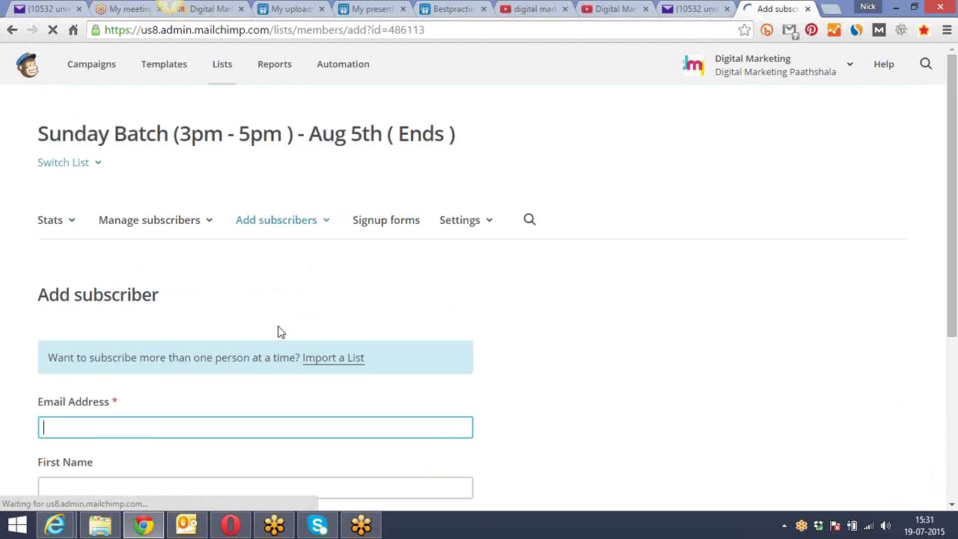
pyautogui.scroll(-4, 273, 333)
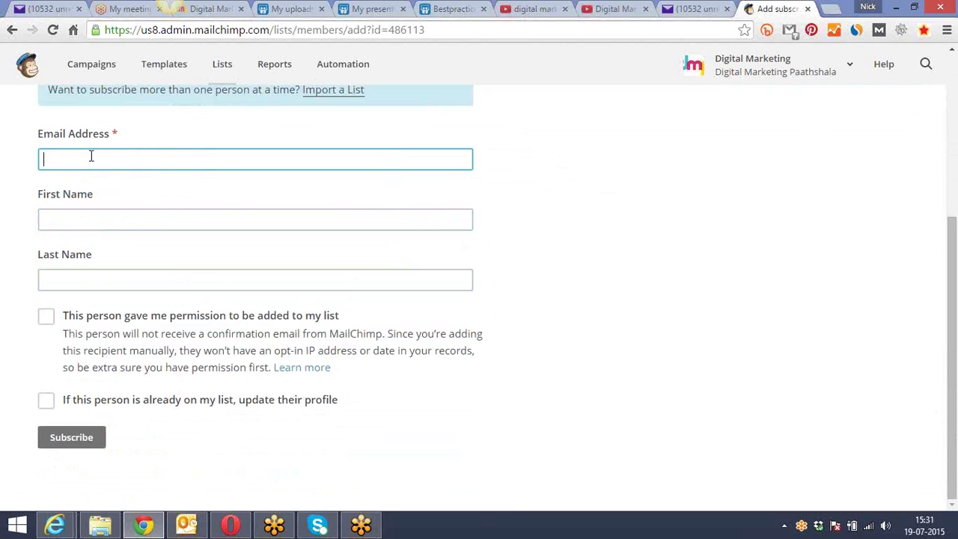
pyautogui.click(94, 220)
pyautogui.click(92, 277)
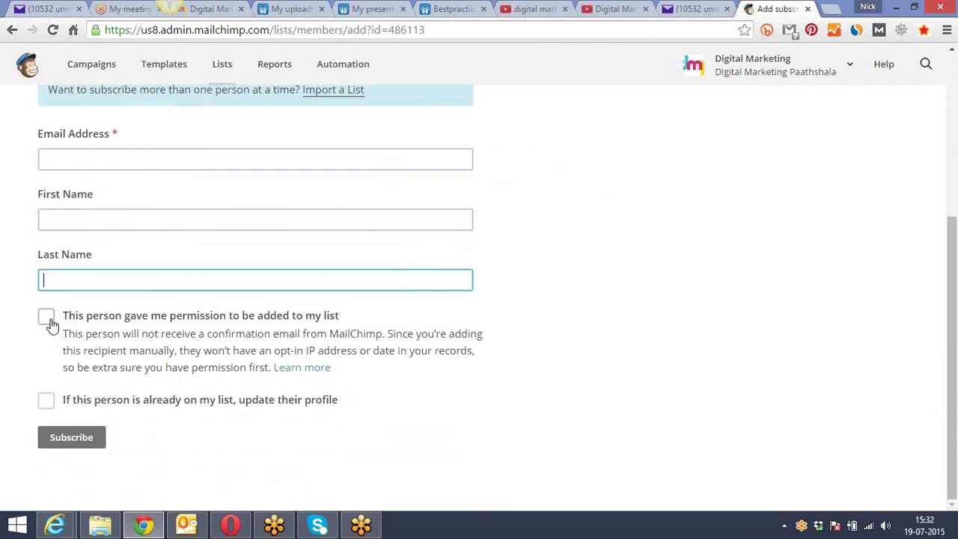
pyautogui.click(47, 317)
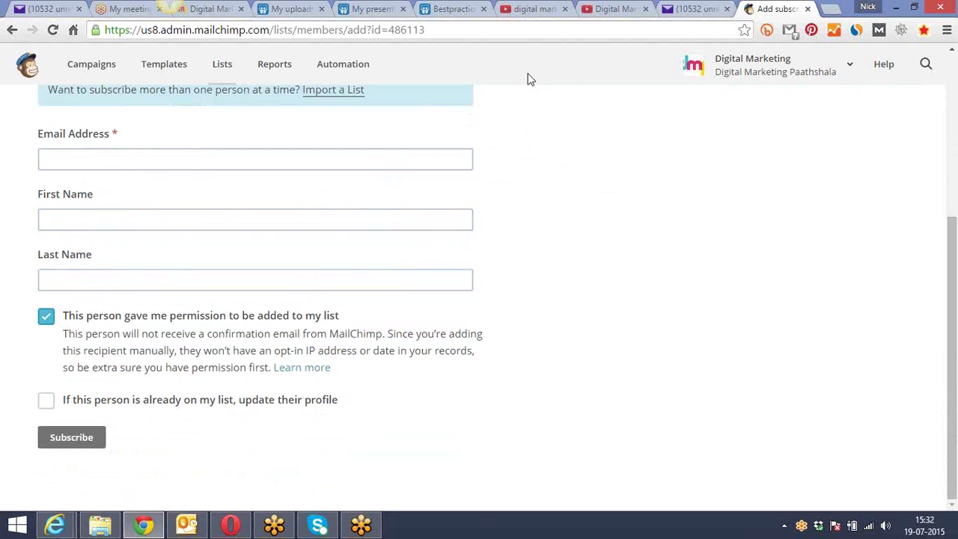
pyautogui.click(692, 8)
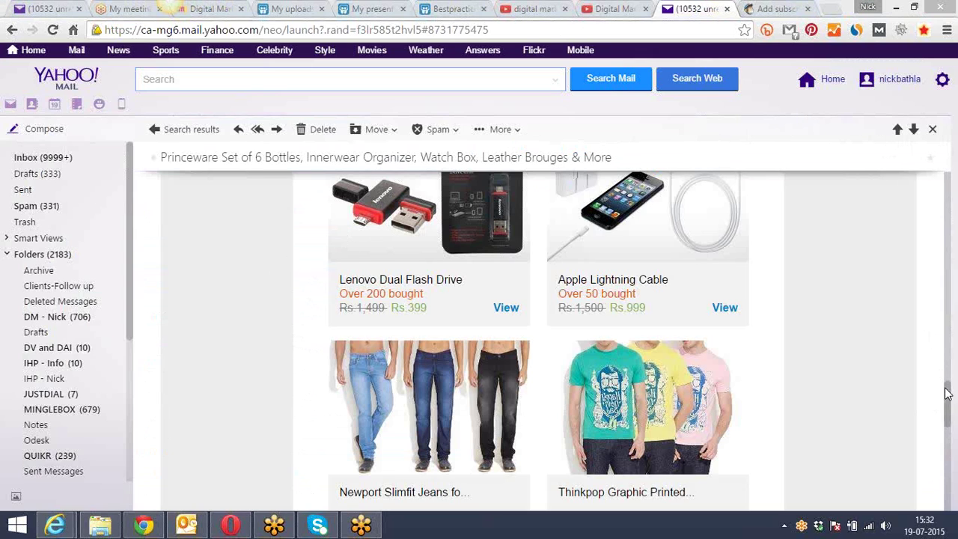
# Read the Groupon email's footer and unsubscribe notice, then return to MailChimp's add-subscriber form
pyautogui.moveTo(947, 392); pyautogui.dragTo(950, 455)
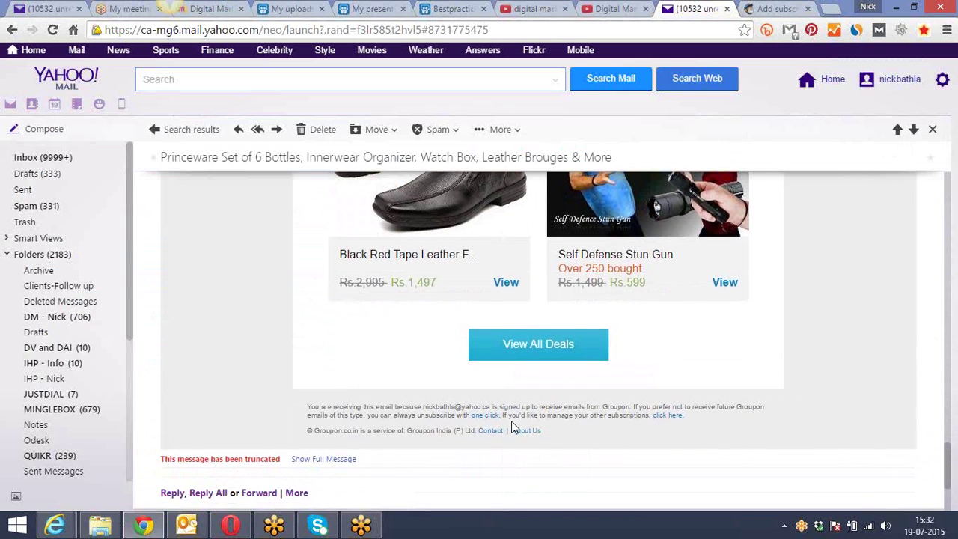
pyautogui.moveTo(511, 416); pyautogui.dragTo(631, 433)
pyautogui.click(620, 442)
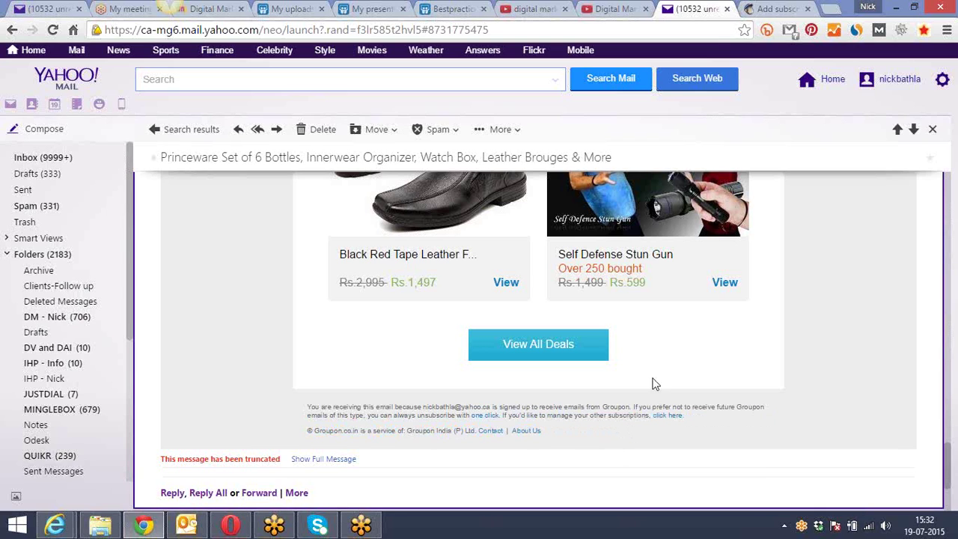
pyautogui.moveTo(370, 414); pyautogui.dragTo(477, 421)
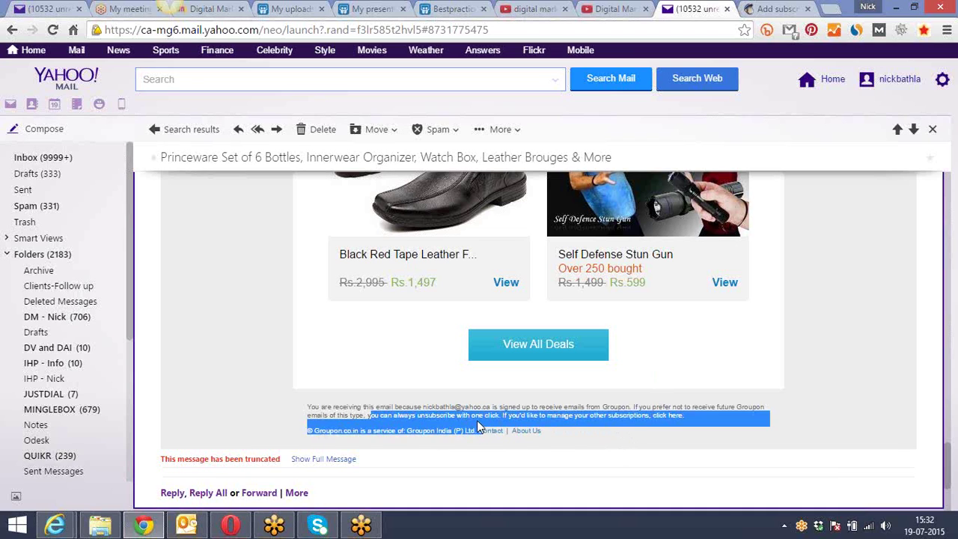
pyautogui.click(477, 419)
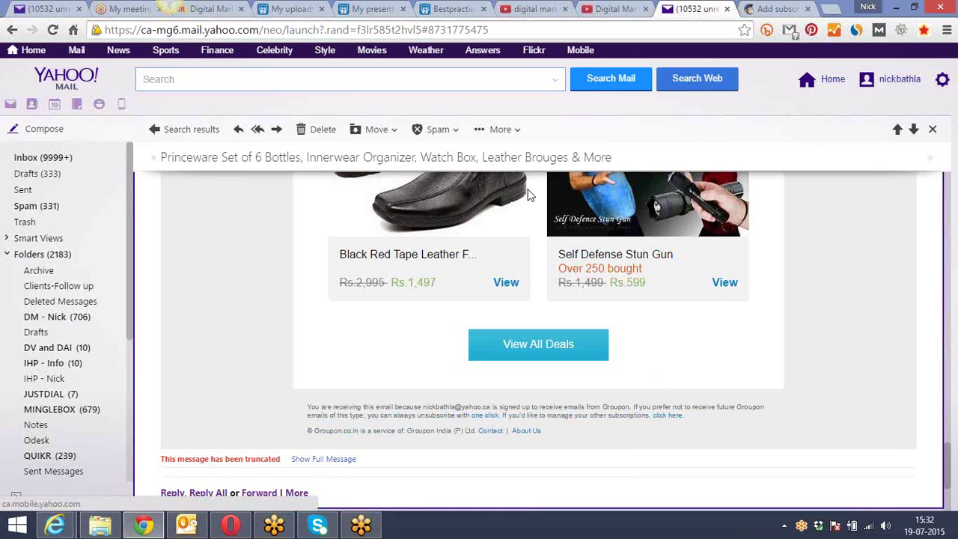
pyautogui.click(762, 6)
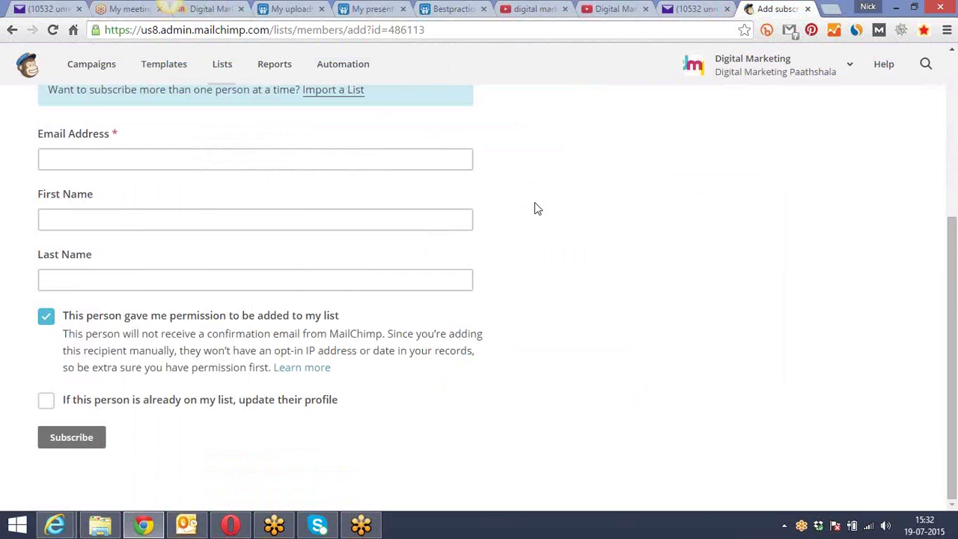
# Open Import subscribers for the Sunday Batch list and scroll to the CSV/TXT, Excel and Salesforce sources
pyautogui.scroll(4, 534, 202)
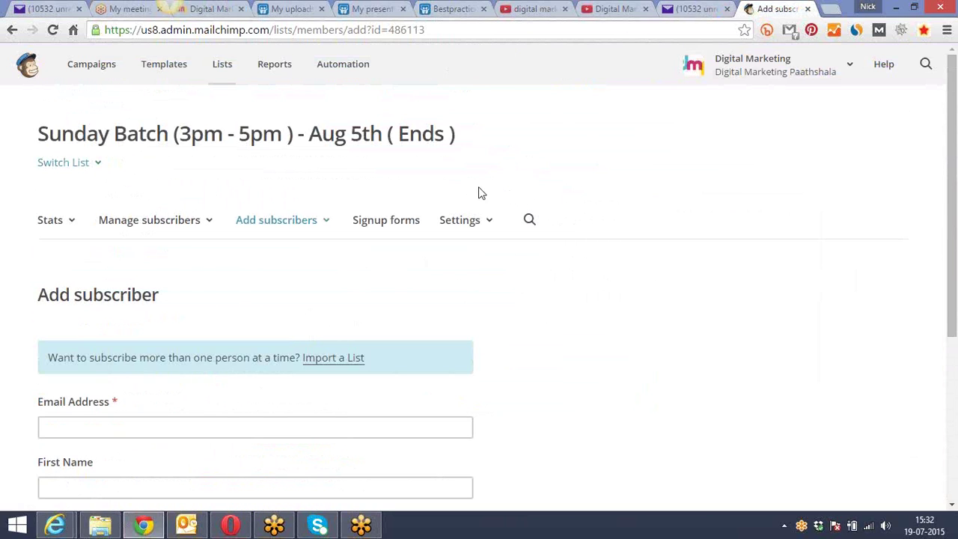
pyautogui.click(330, 227)
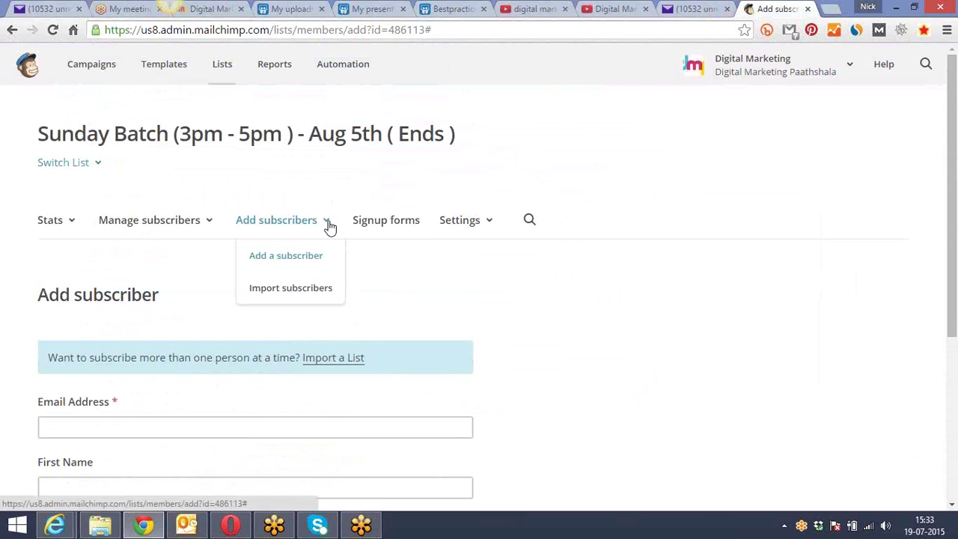
pyautogui.click(290, 290)
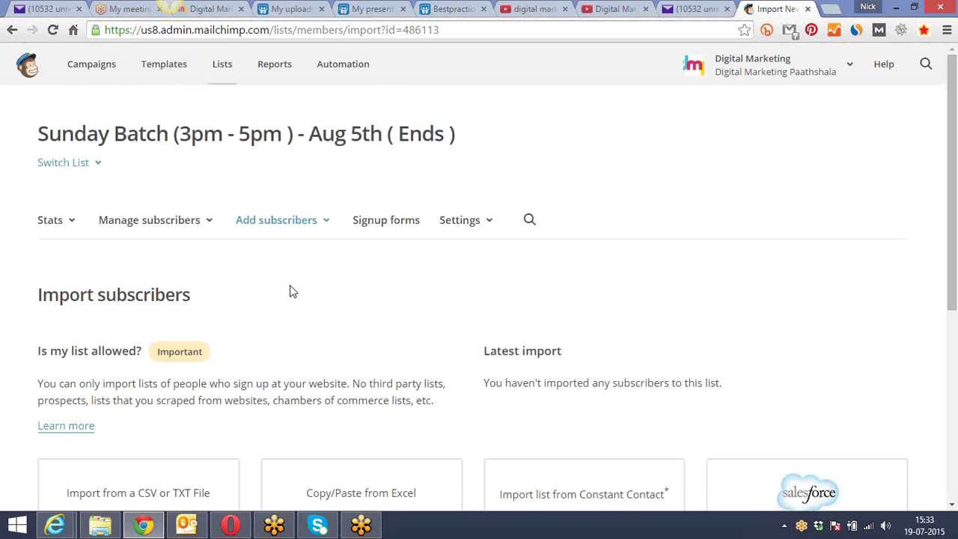
pyautogui.scroll(-2, 292, 291)
pyautogui.scroll(-2, 293, 291)
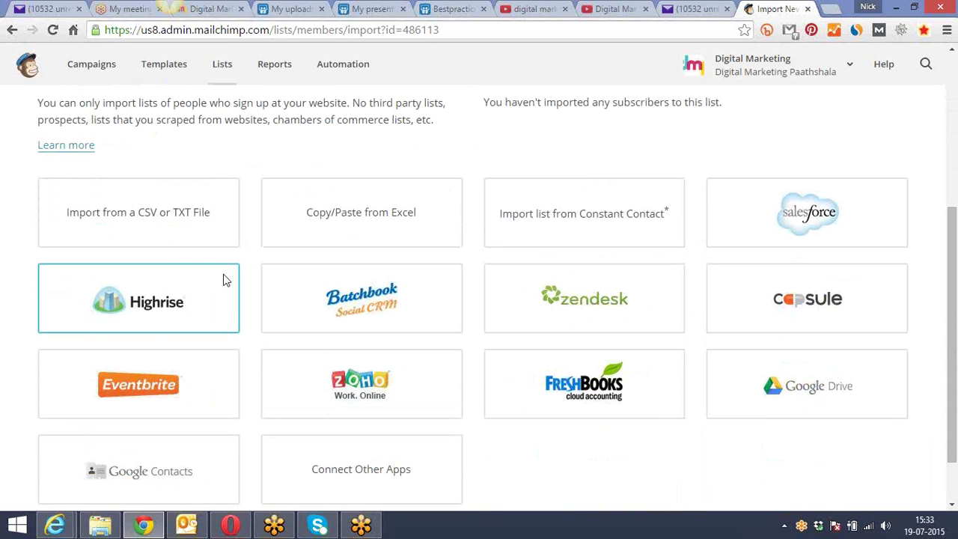
pyautogui.click(441, 279)
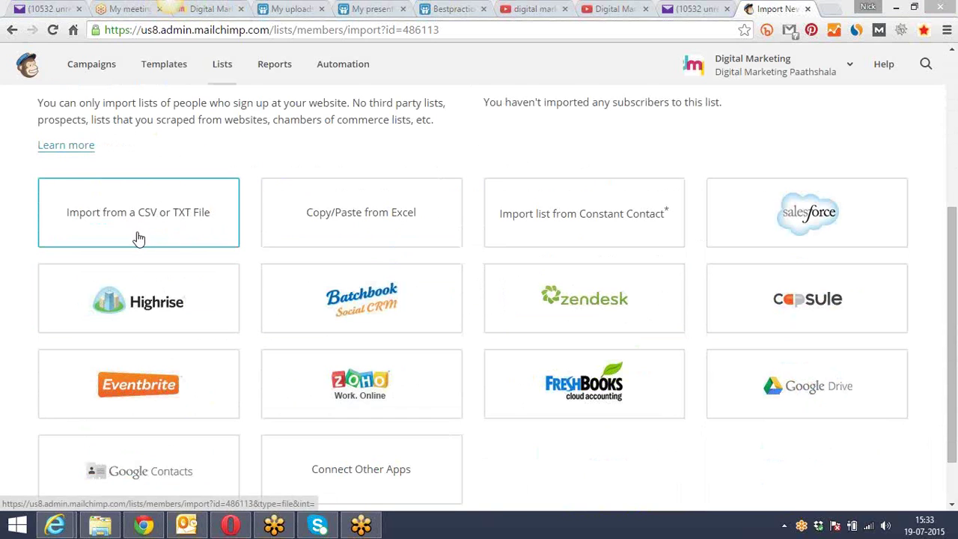
# Search Windows for 'exce' and launch Microsoft Office Excel 2007 with a blank Book1
pyautogui.moveTo(957, 538)
pyautogui.click(929, 129)
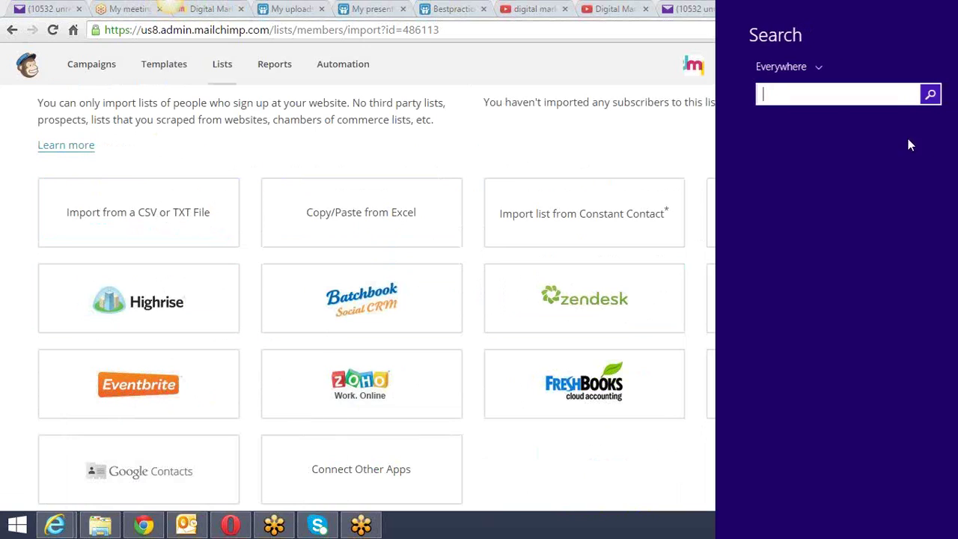
pyautogui.write('excel 2007')
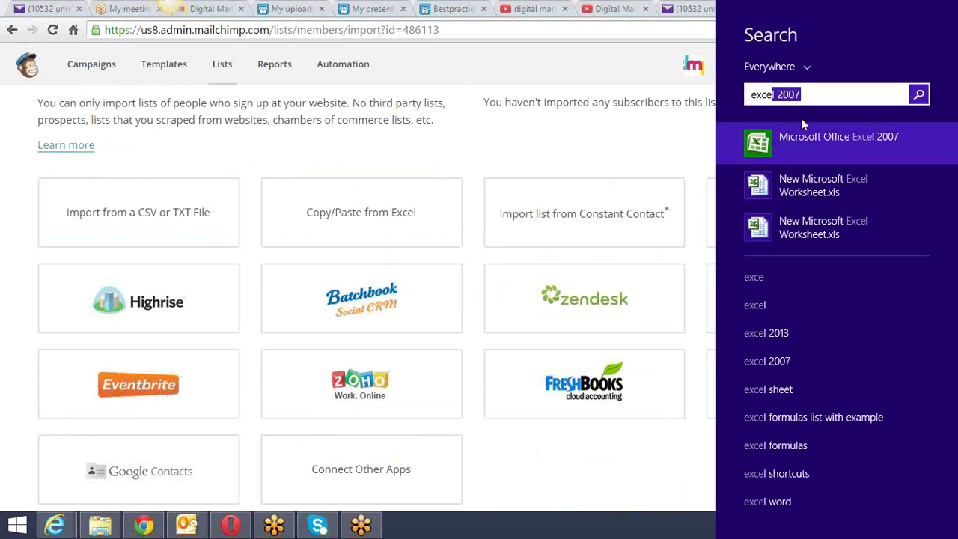
pyautogui.click(808, 137)
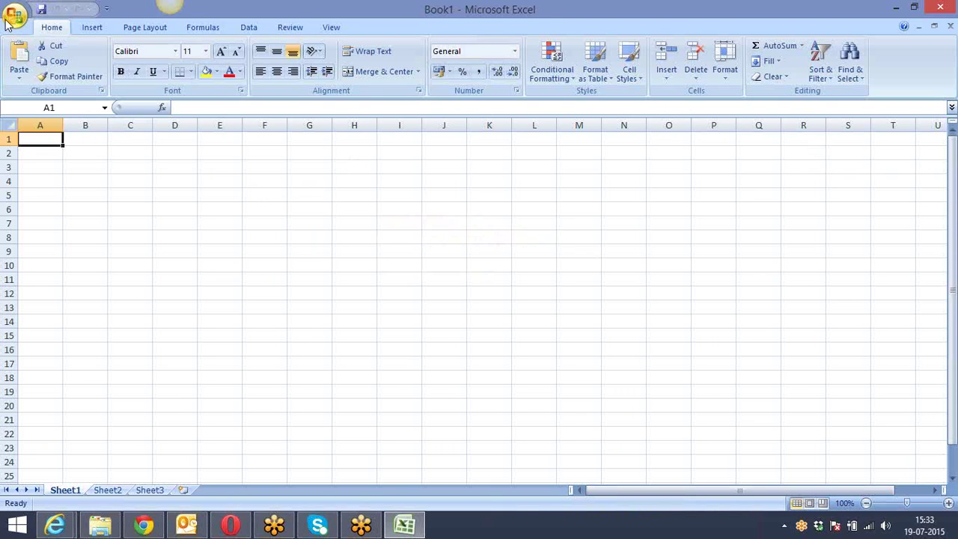
# Open the recent Work-Online-Classes.xlsx leads workbook and check its email column
pyautogui.click(7, 22)
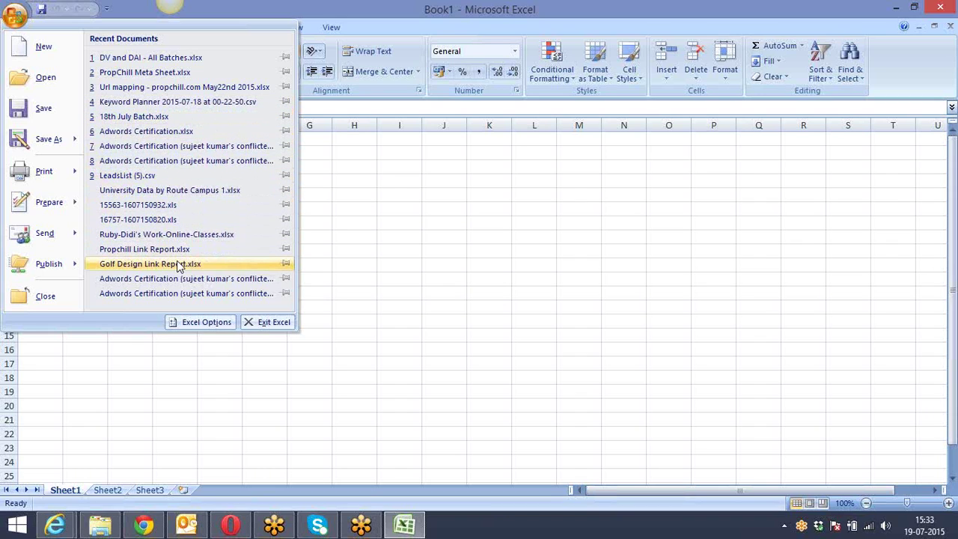
pyautogui.click(163, 235)
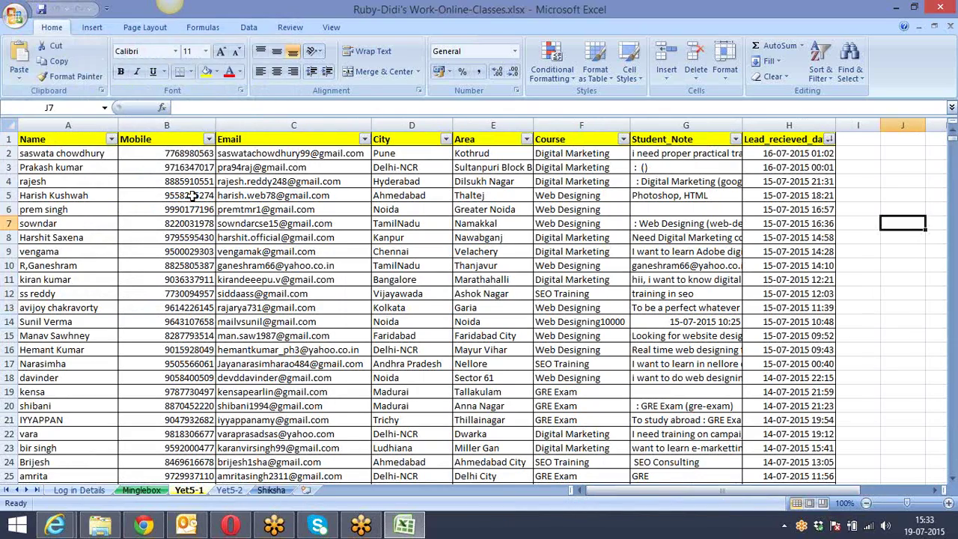
pyautogui.click(226, 234)
pyautogui.scroll(-2, 227, 234)
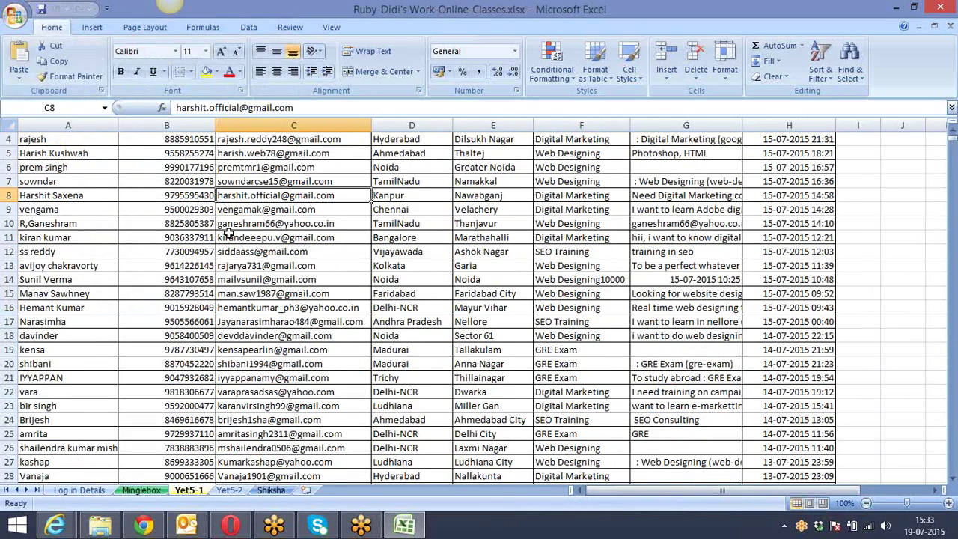
pyautogui.scroll(2, 227, 235)
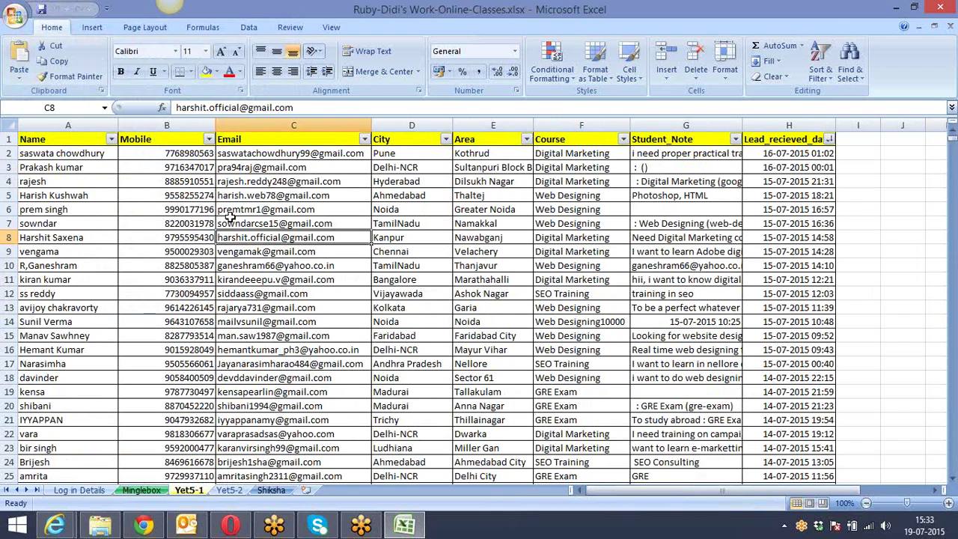
# Review the Shiksha and Log in Details sheets, then insert a blank Sheet1 after Shiksha
pyautogui.click(272, 491)
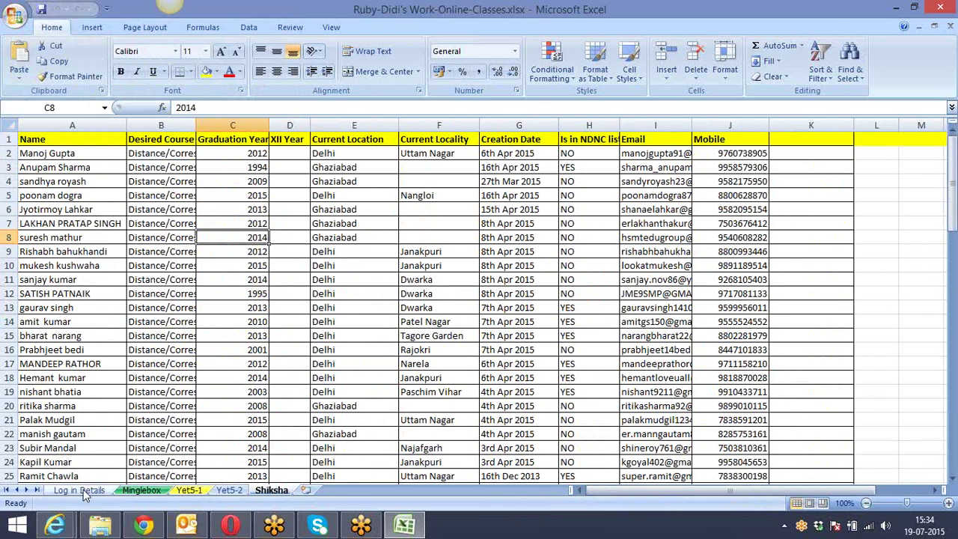
pyautogui.click(79, 490)
pyautogui.click(272, 492)
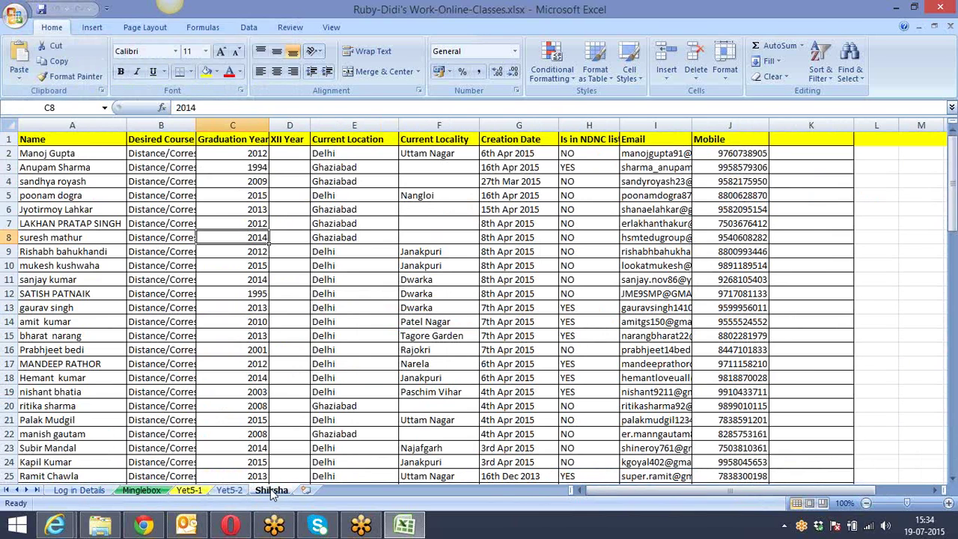
pyautogui.click(51, 167)
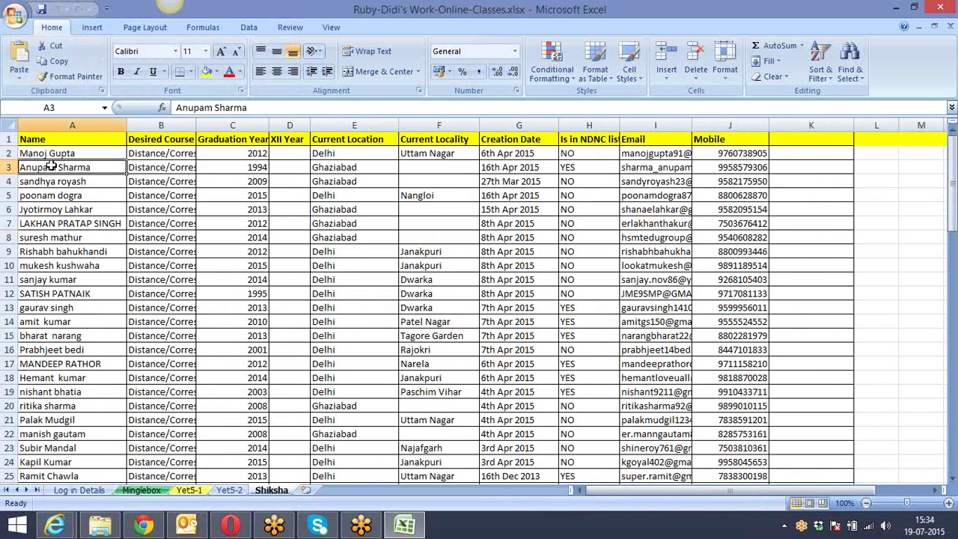
pyautogui.click(641, 154)
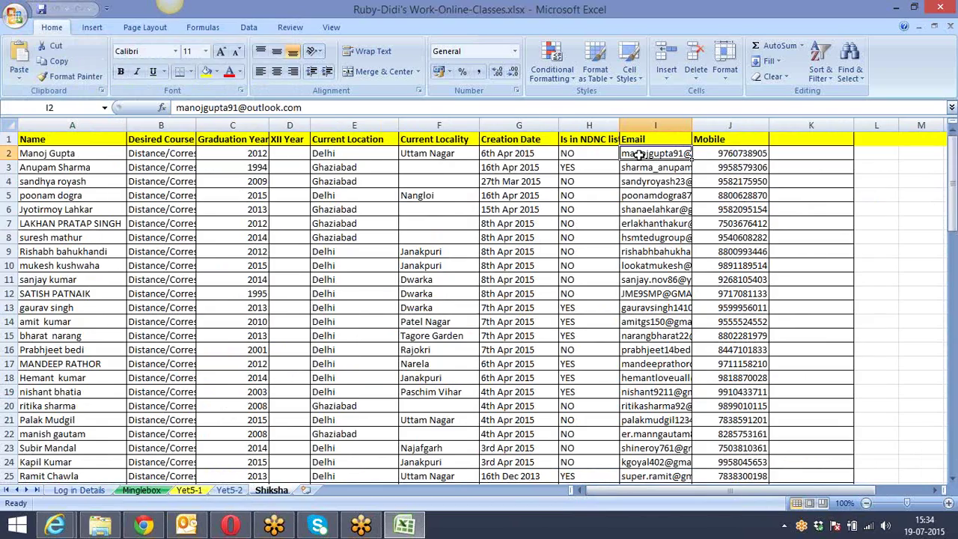
pyautogui.scroll(-9, 641, 154)
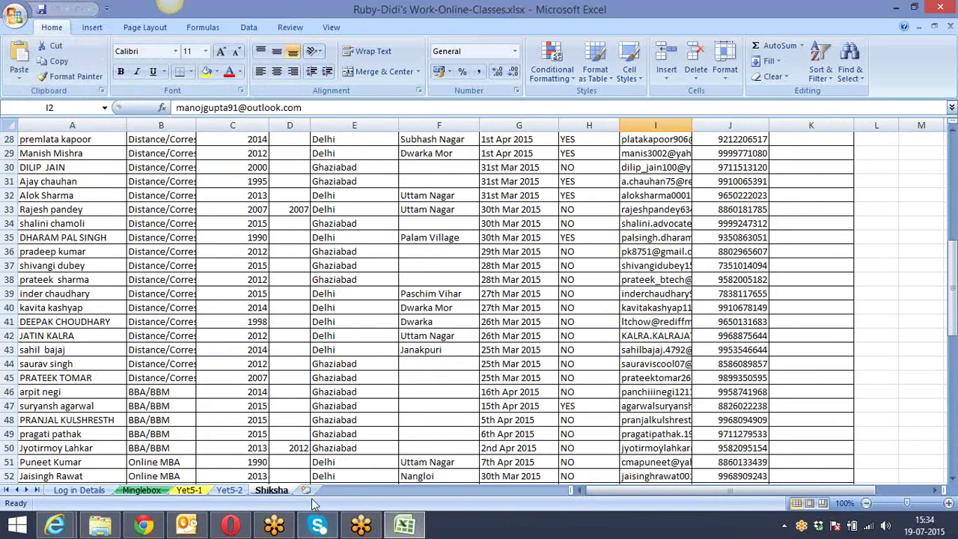
pyautogui.click(305, 490)
pyautogui.click(14, 16)
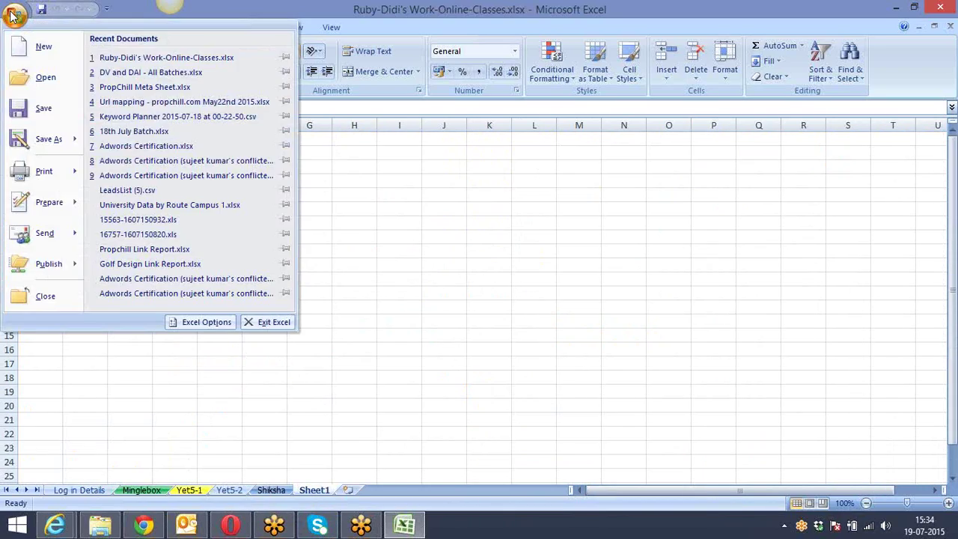
pyautogui.moveTo(20, 143)
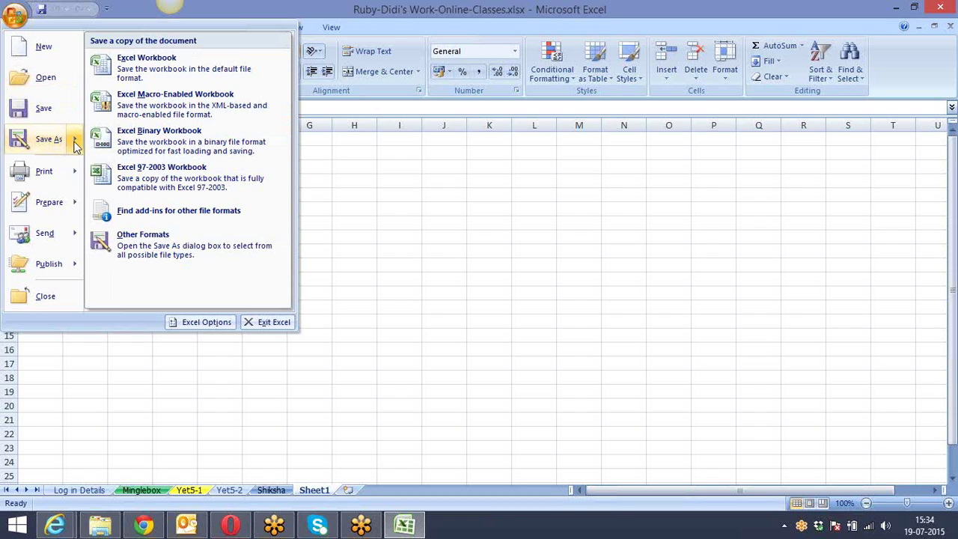
pyautogui.click(130, 246)
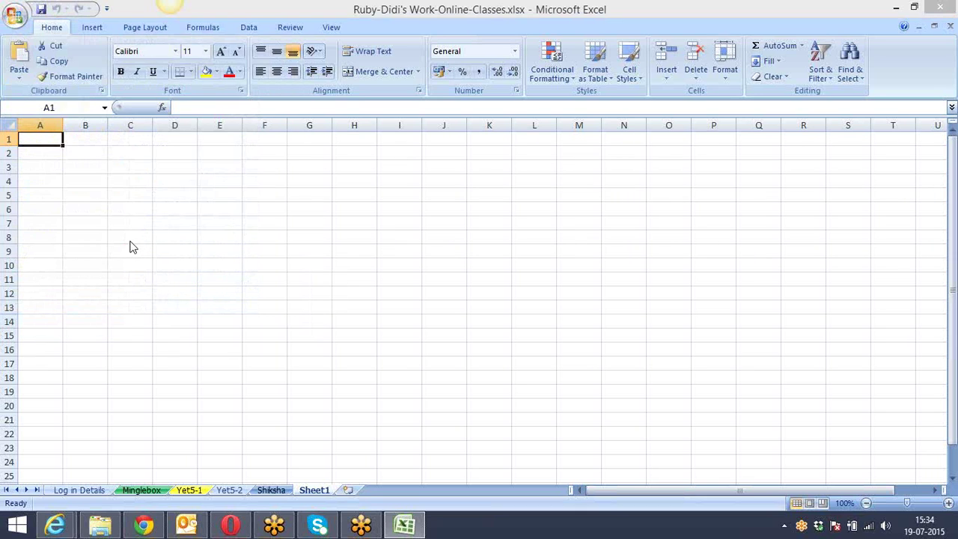
pyautogui.press('F12')
pyautogui.moveTo(443, 119); pyautogui.dragTo(289, 49)
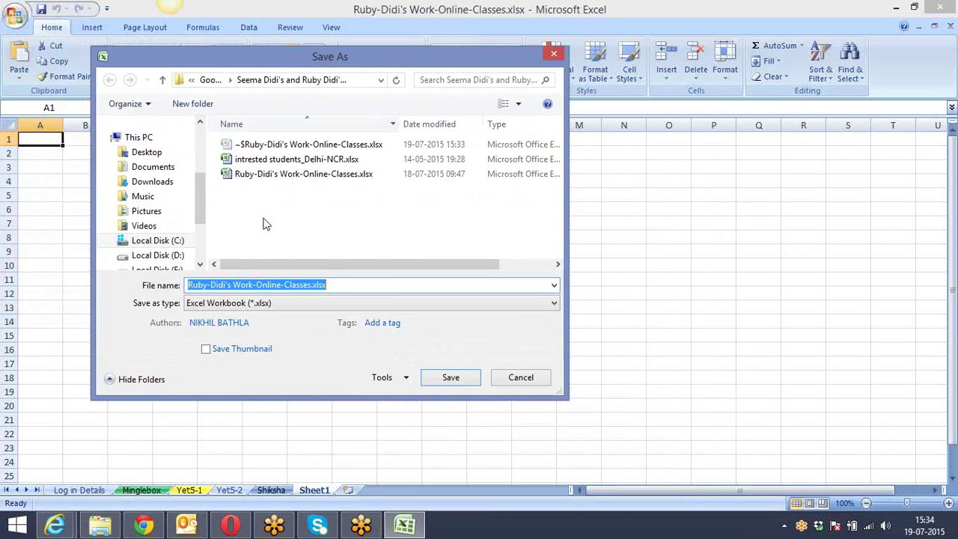
pyautogui.click(289, 308)
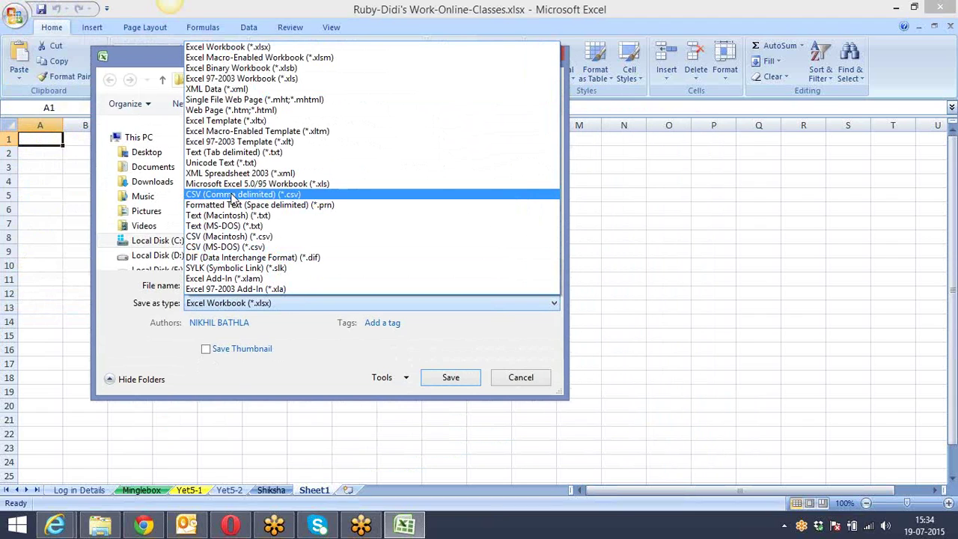
pyautogui.click(137, 58)
pyautogui.moveTo(137, 58); pyautogui.dragTo(104, 47)
pyautogui.click(459, 372)
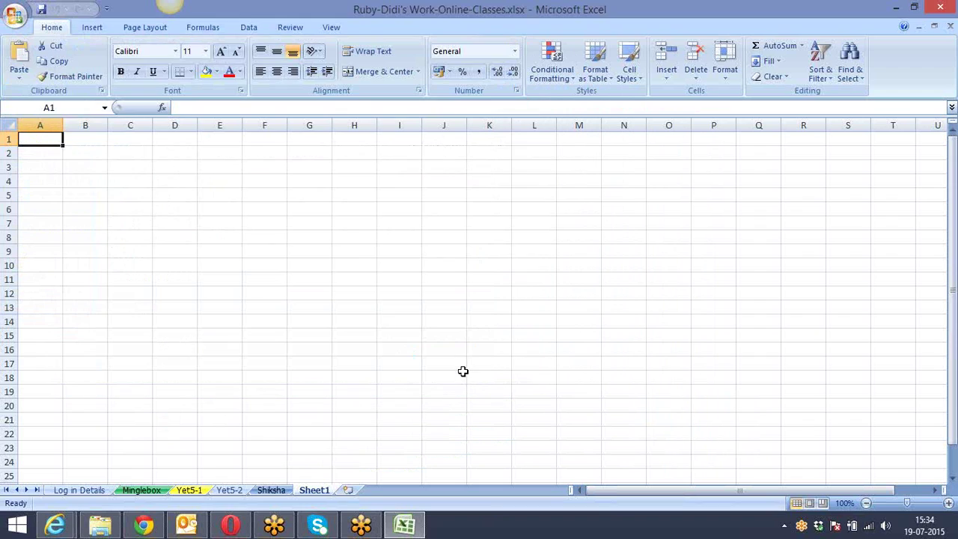
pyautogui.click(433, 372)
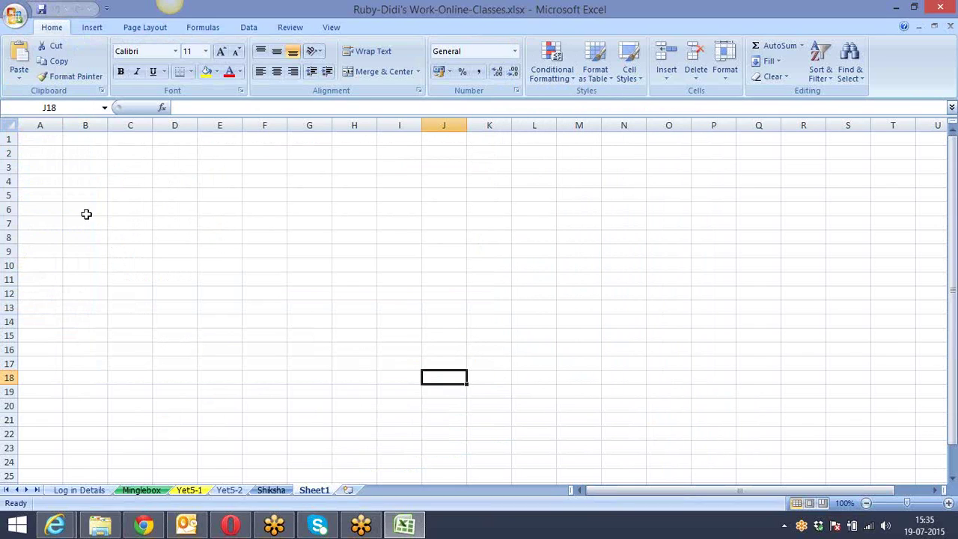
pyautogui.moveTo(39, 139); pyautogui.dragTo(45, 247)
pyautogui.moveTo(81, 140); pyautogui.dragTo(92, 247)
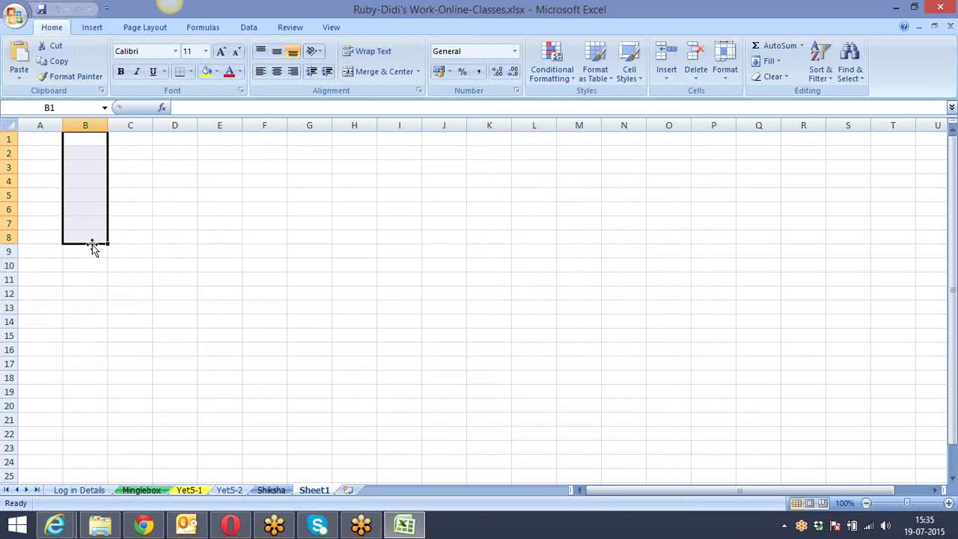
pyautogui.click(256, 237)
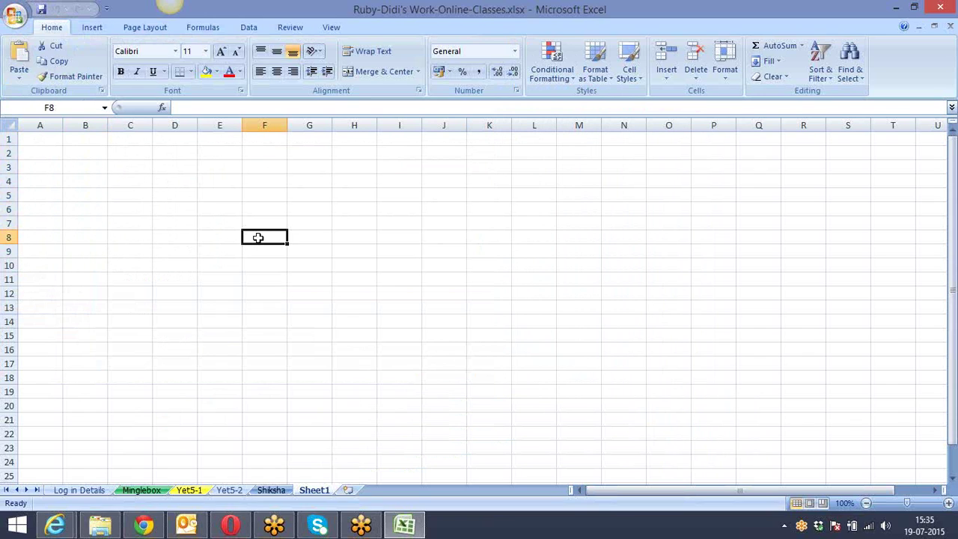
pyautogui.click(155, 224)
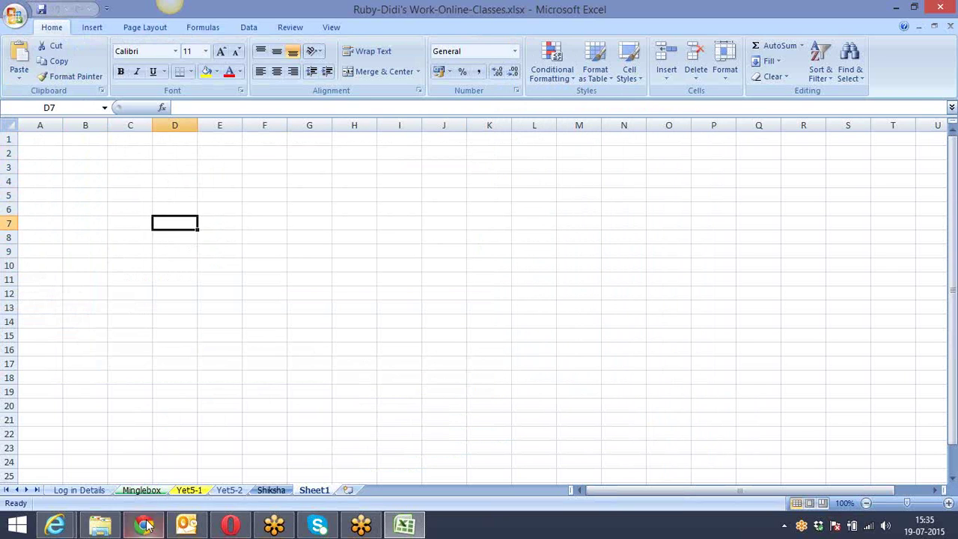
pyautogui.click(143, 526)
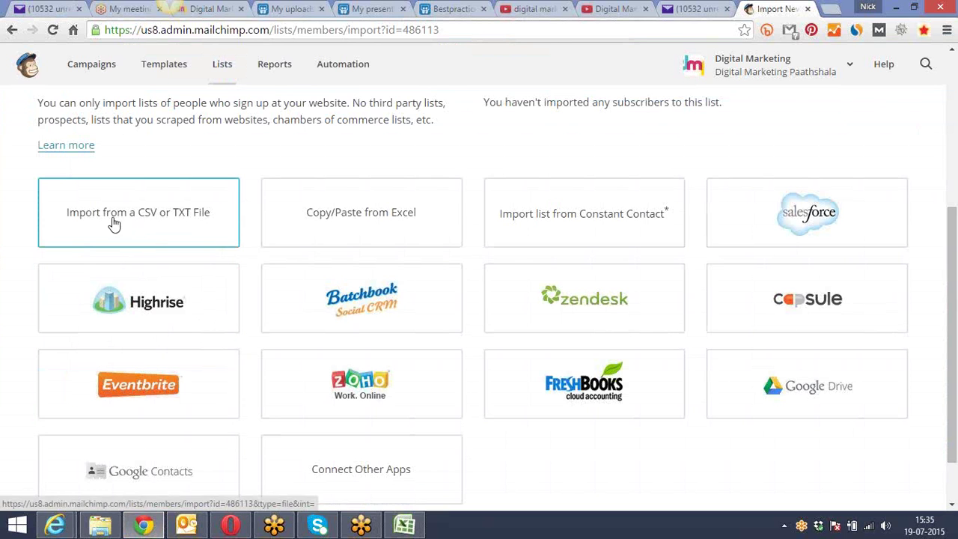
# Choose Import from a CSV or TXT File and scroll to the upload field with Subscribed status
pyautogui.scroll(2, 165, 172)
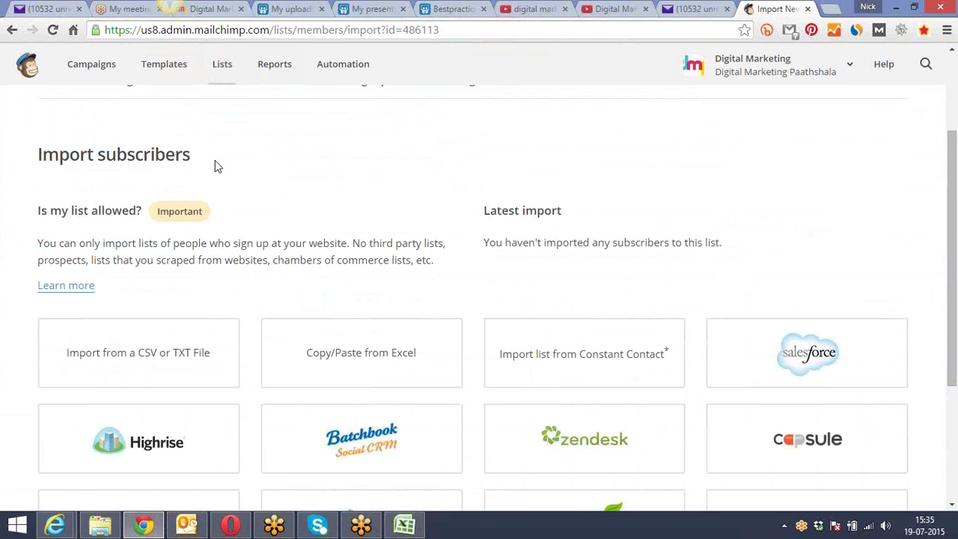
pyautogui.scroll(-1, 215, 160)
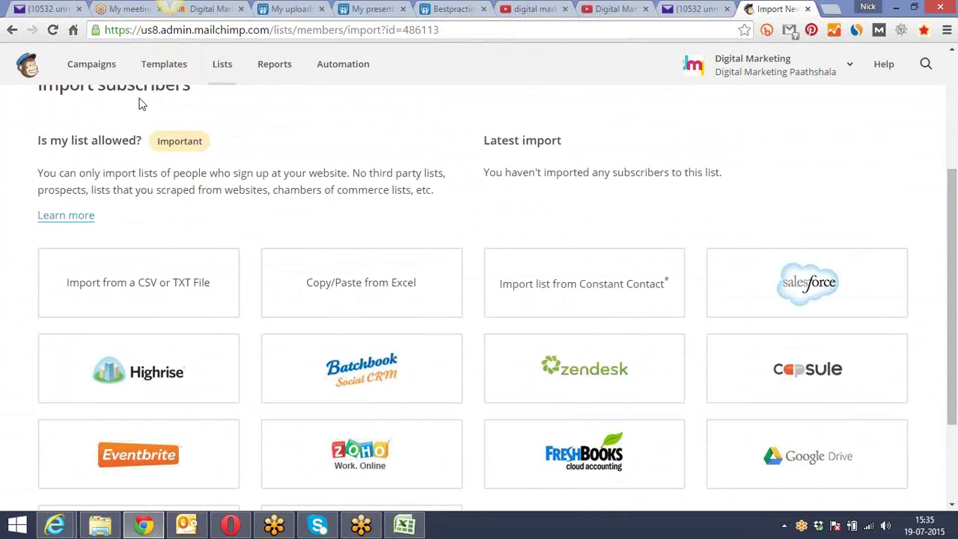
pyautogui.click(124, 296)
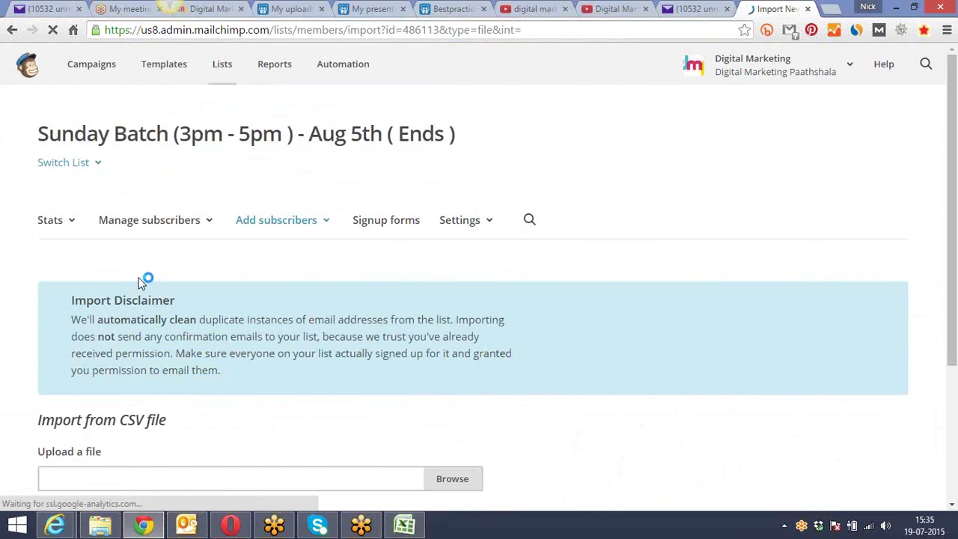
pyautogui.scroll(-3, 146, 276)
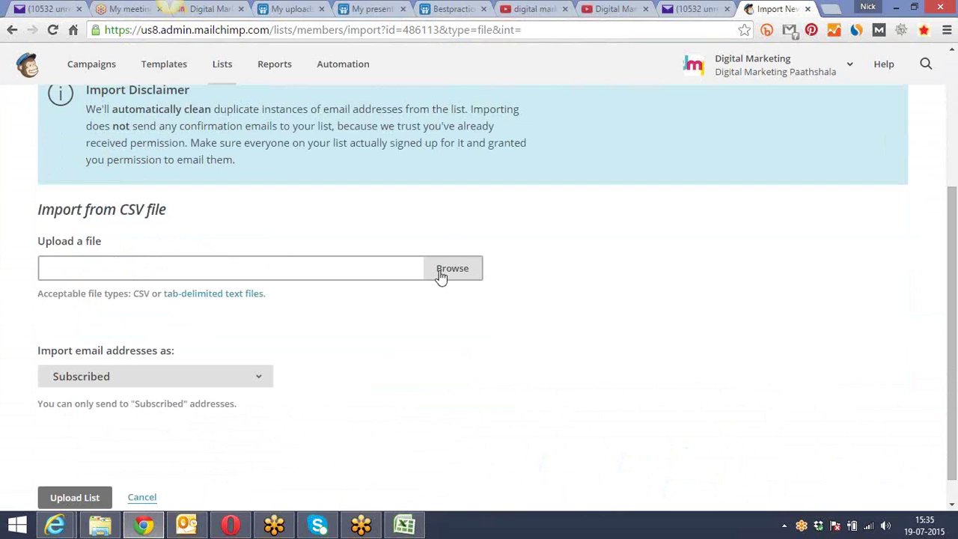
pyautogui.scroll(-1, 316, 300)
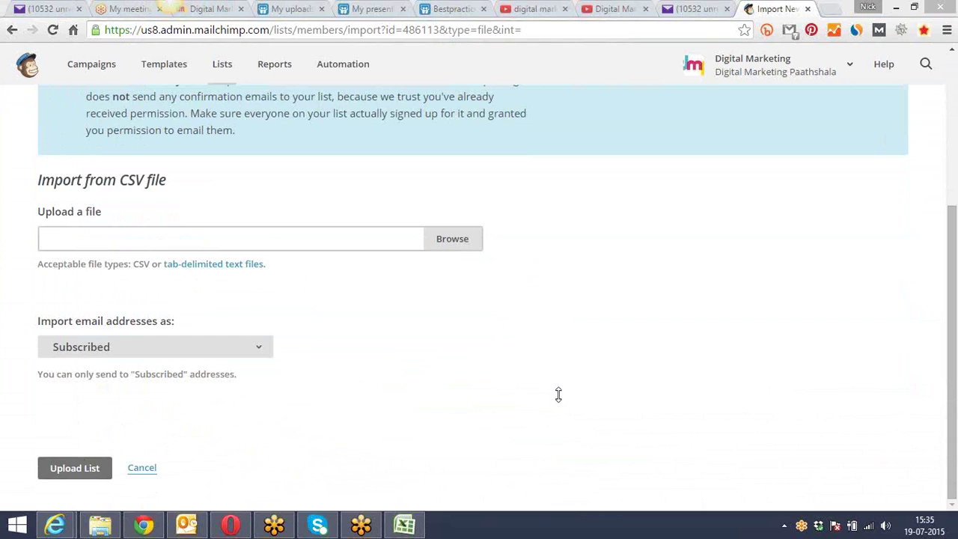
pyautogui.click(378, 325)
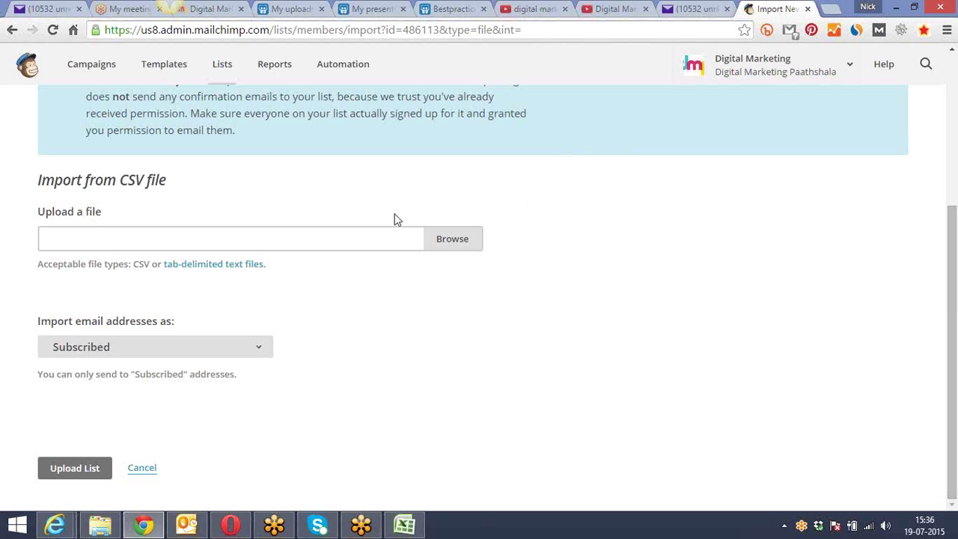
pyautogui.click(420, 226)
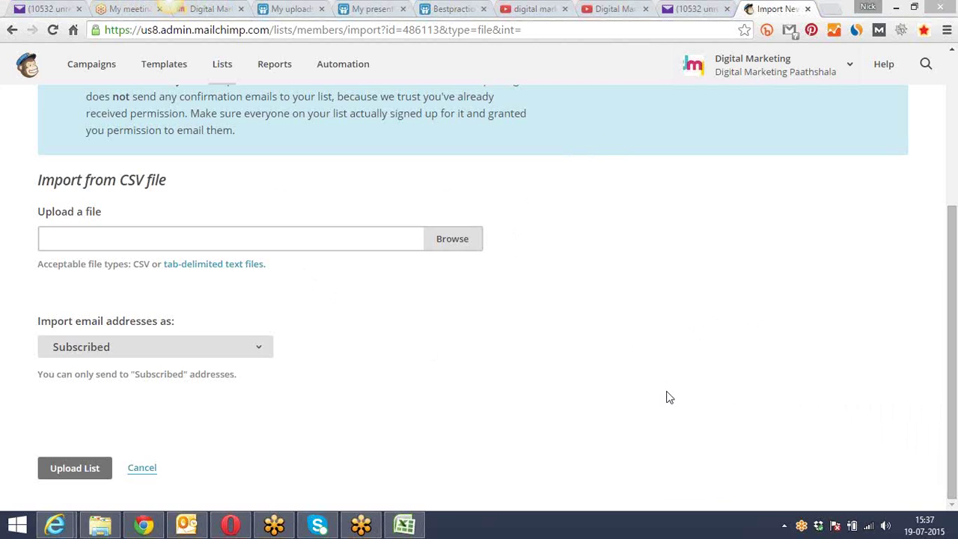
# In a new browser tab, load google.com/forms
pyautogui.click(830, 9)
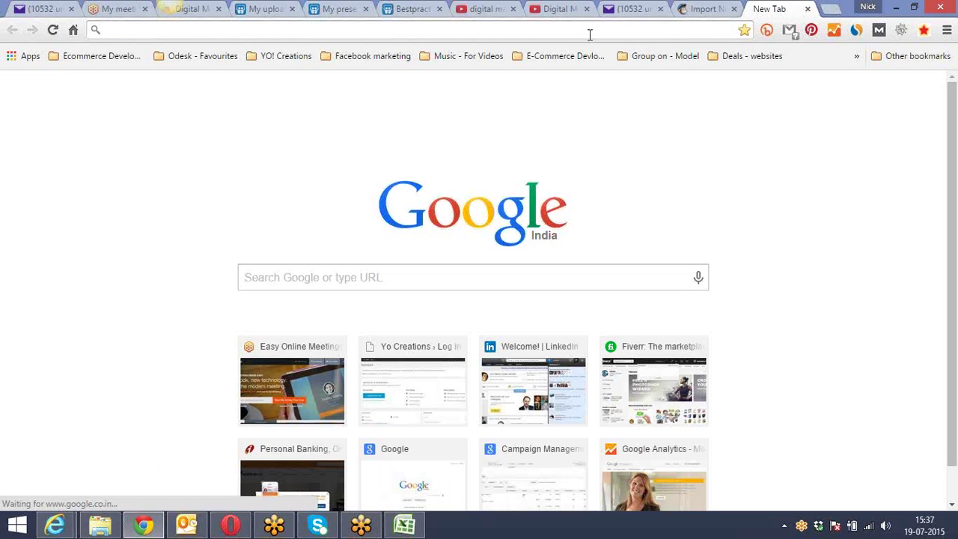
pyautogui.write('goo')
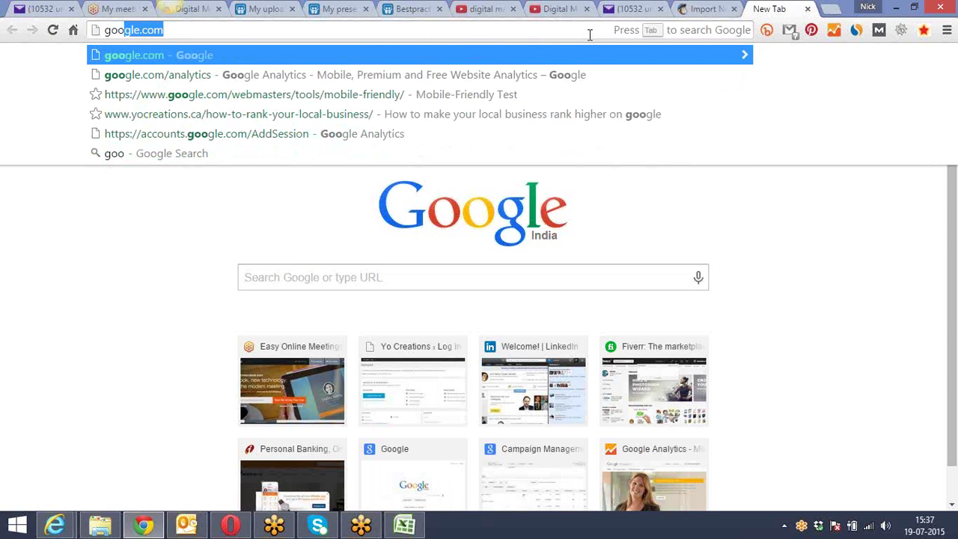
pyautogui.write('gle.for')
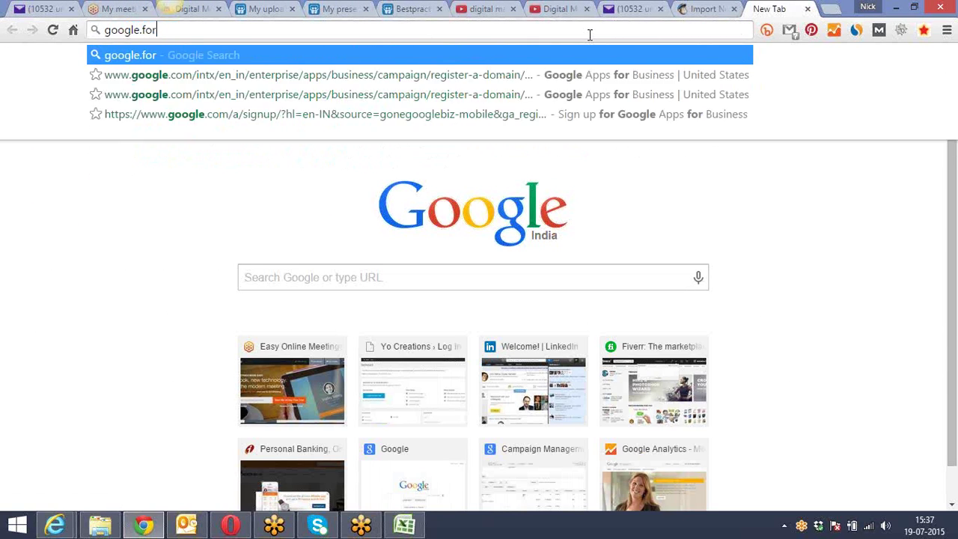
pyautogui.write('ms')
pyautogui.press('BackSpace')
pyautogui.press('BackSpace')
pyautogui.press('BackSpace')
pyautogui.press('BackSpace')
pyautogui.press('BackSpace')
pyautogui.write('com')
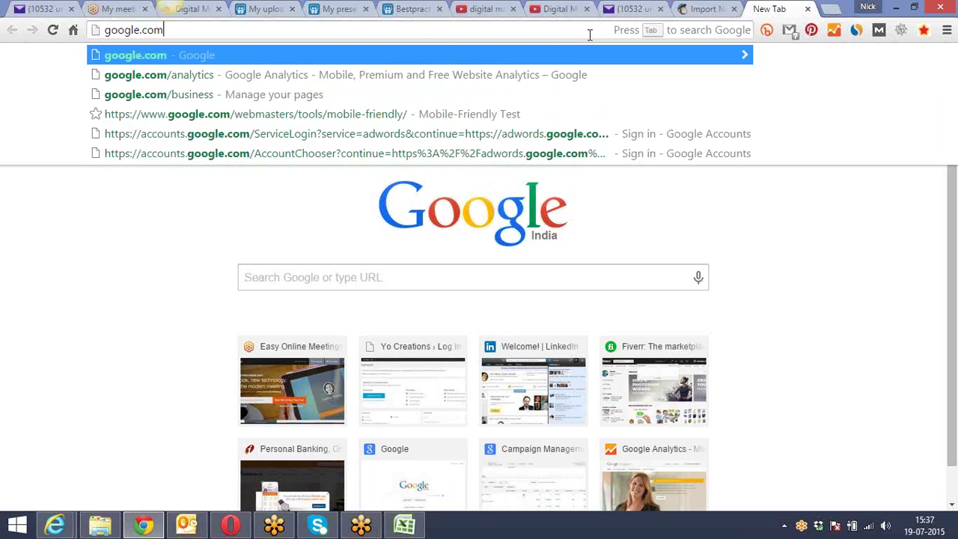
pyautogui.write('/for')
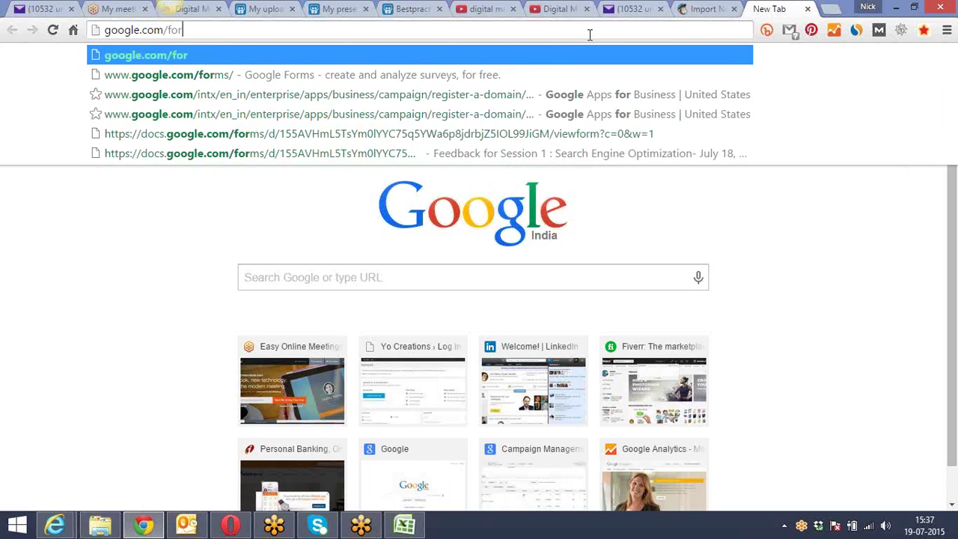
pyautogui.write('ms')
pyautogui.press('Return')
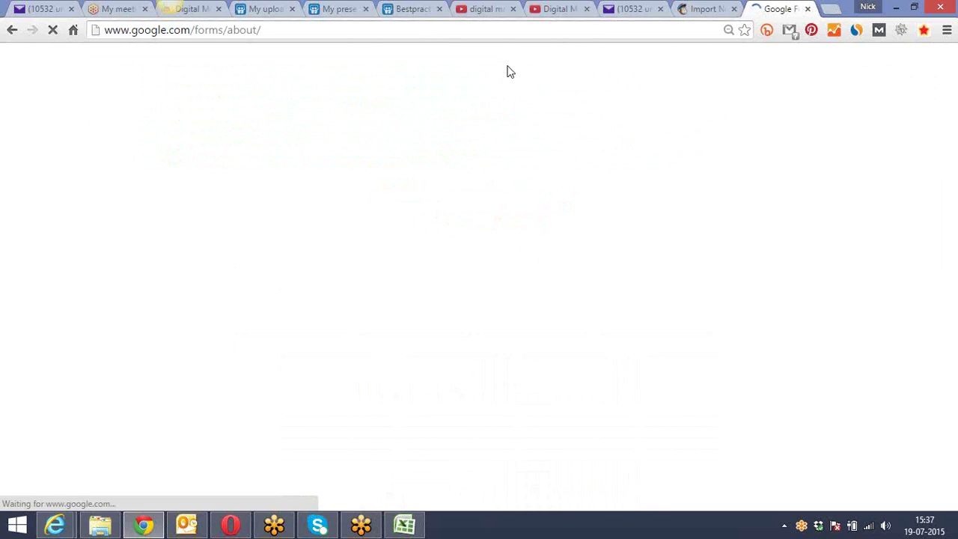
# Go from the Google Forms about page to the Google India homepage and show the signed-in accounts
pyautogui.click(402, 28)
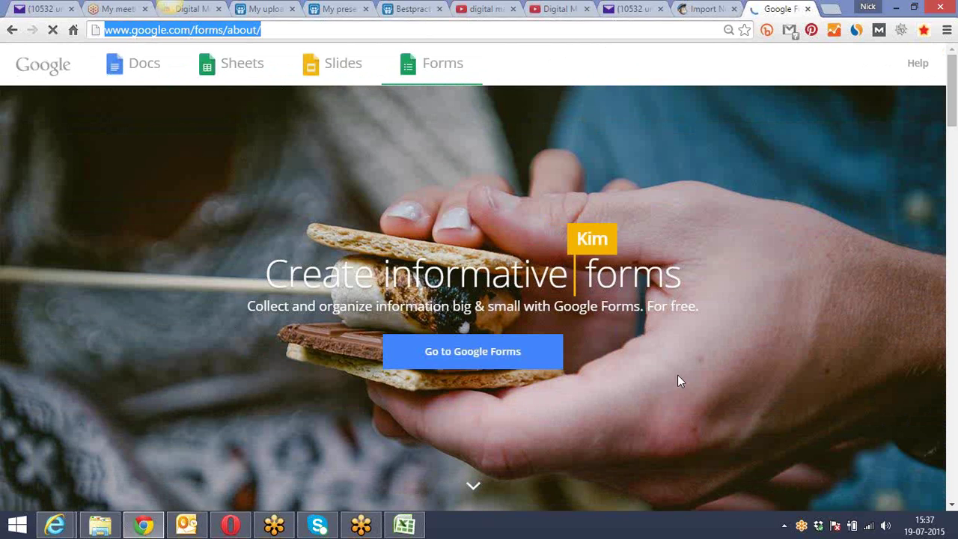
pyautogui.click(729, 440)
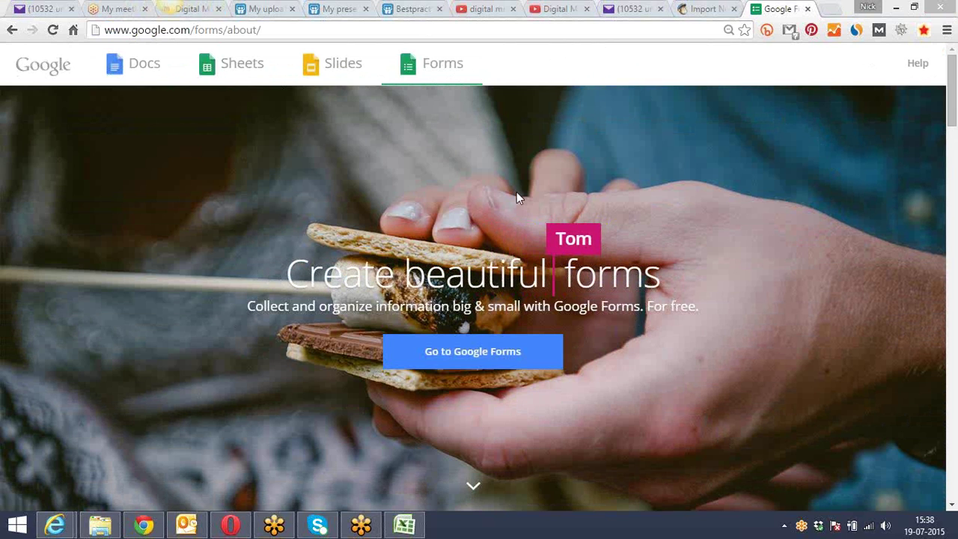
pyautogui.click(32, 68)
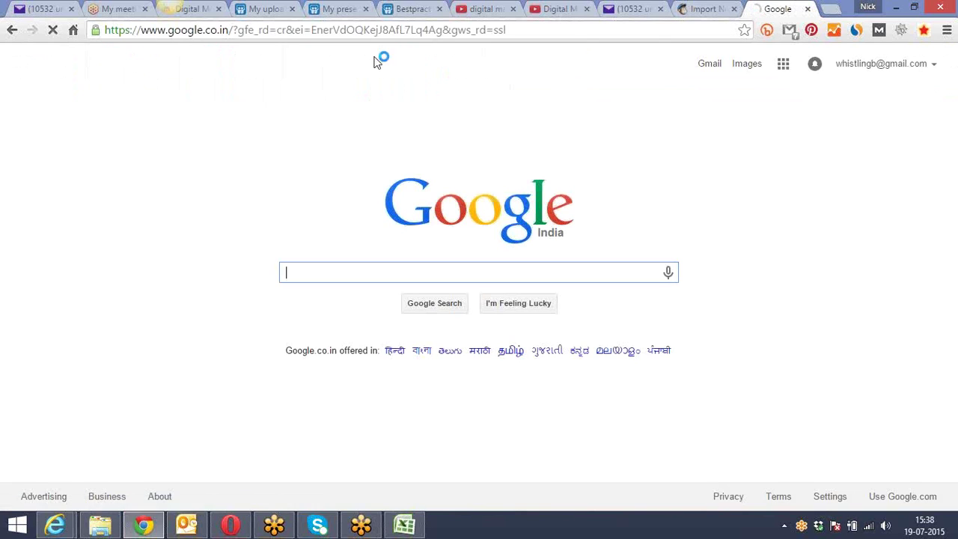
pyautogui.click(859, 66)
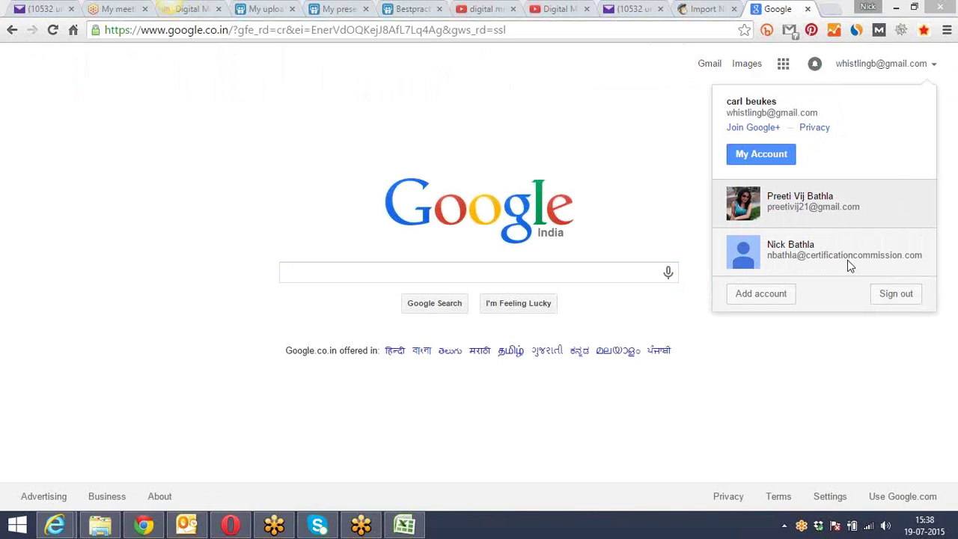
# Add another Google account from the accounts list and sign in with its password
pyautogui.click(783, 299)
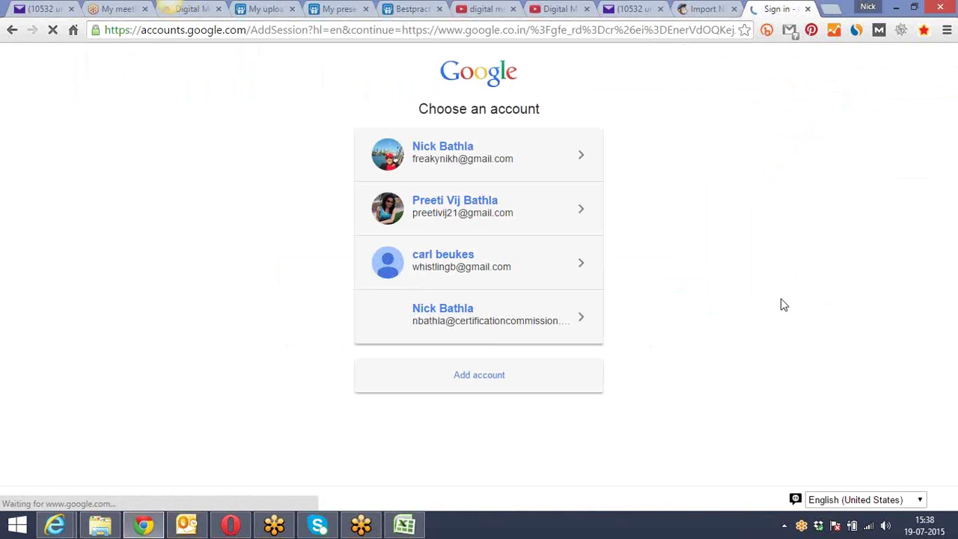
pyautogui.click(435, 168)
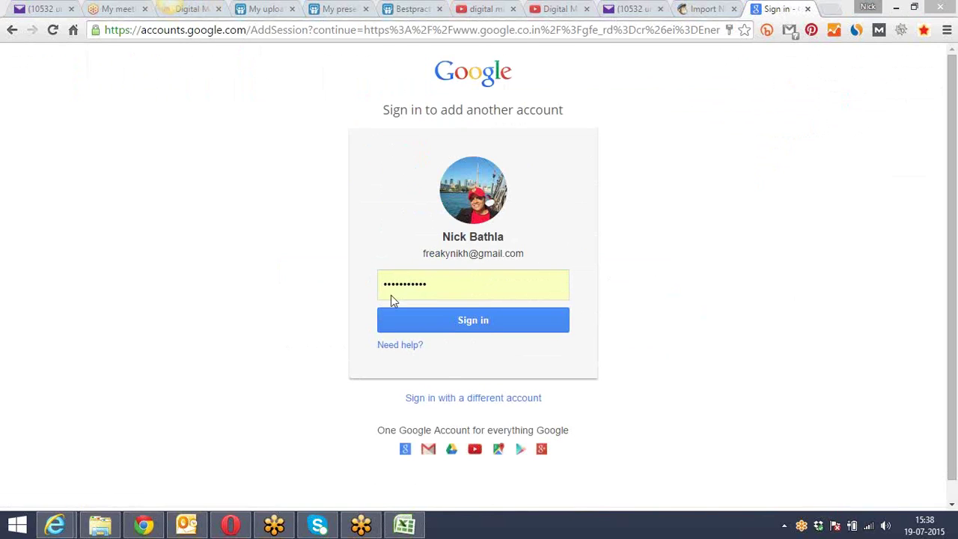
pyautogui.click(466, 321)
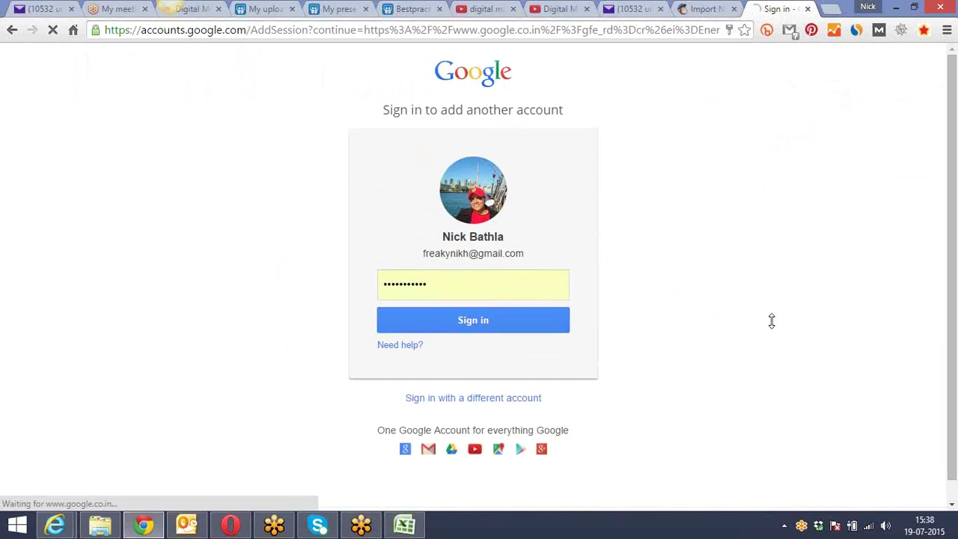
pyautogui.click(618, 31)
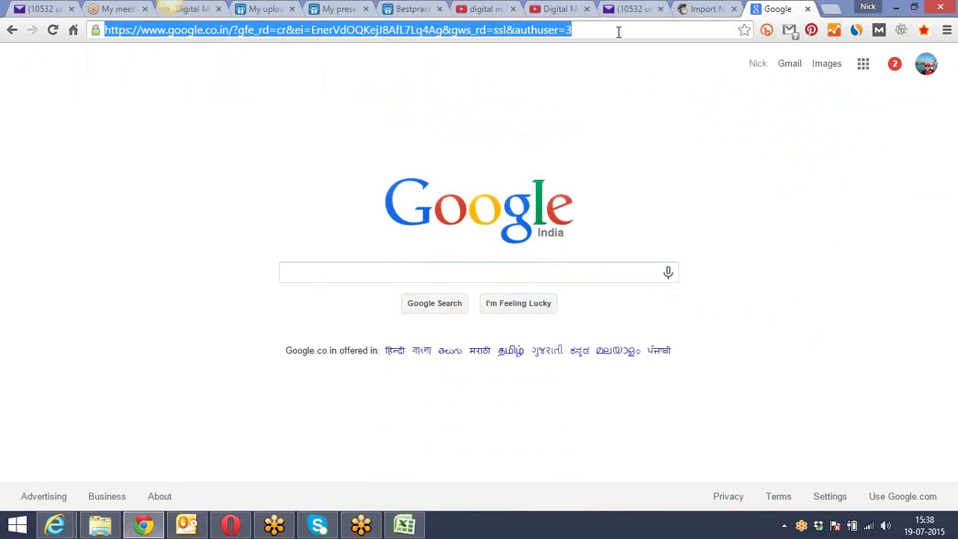
# Load google.com/forms, create a new Untitled form and dismiss the welcome message
pyautogui.write('goog')
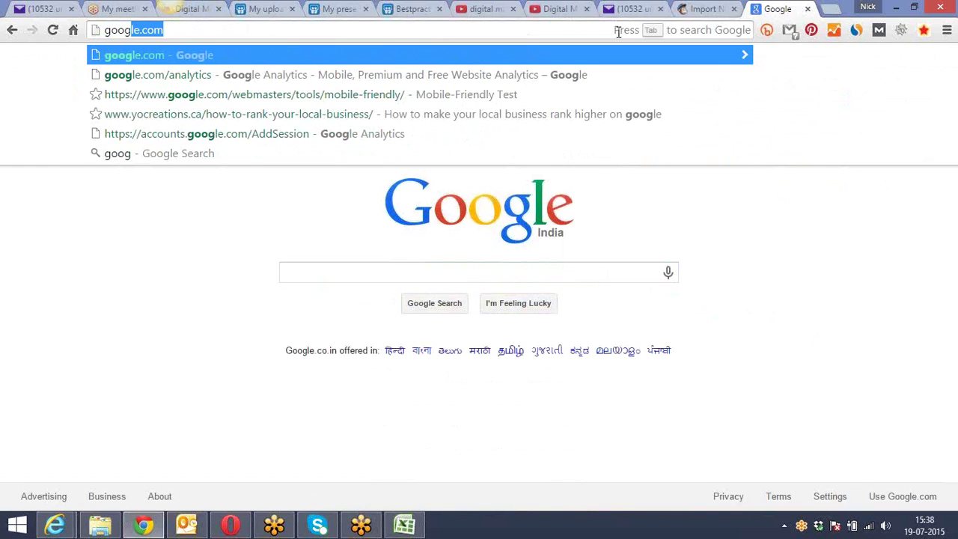
pyautogui.write('le.com/forms')
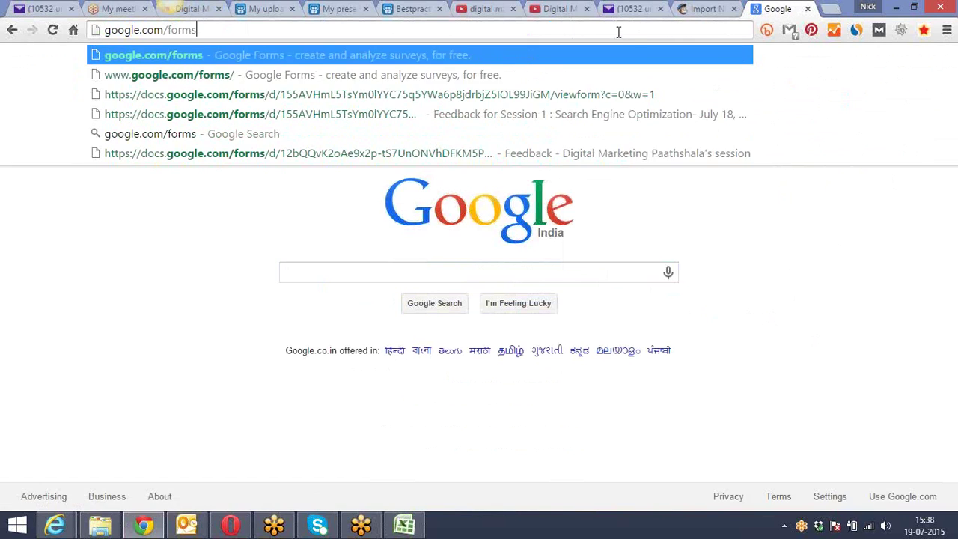
pyautogui.press('Return')
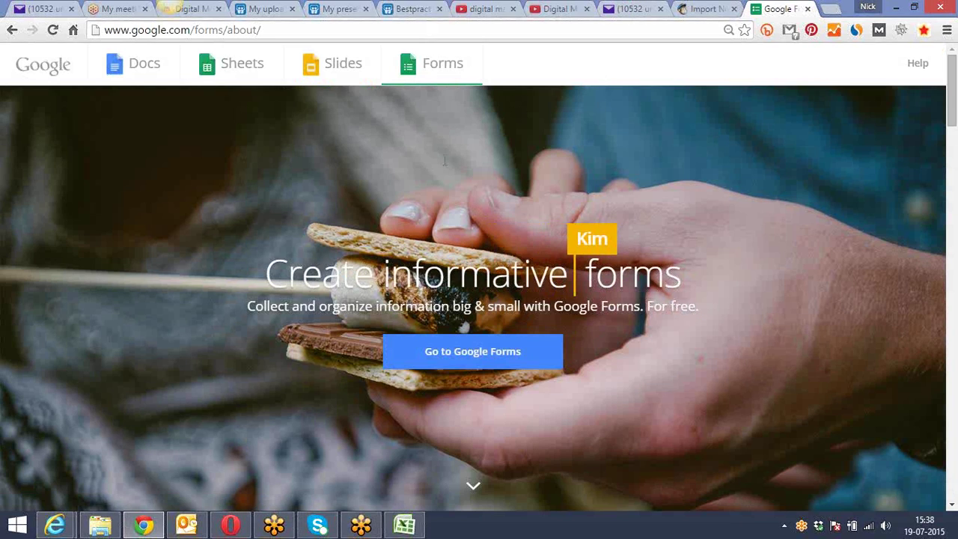
pyautogui.click(499, 356)
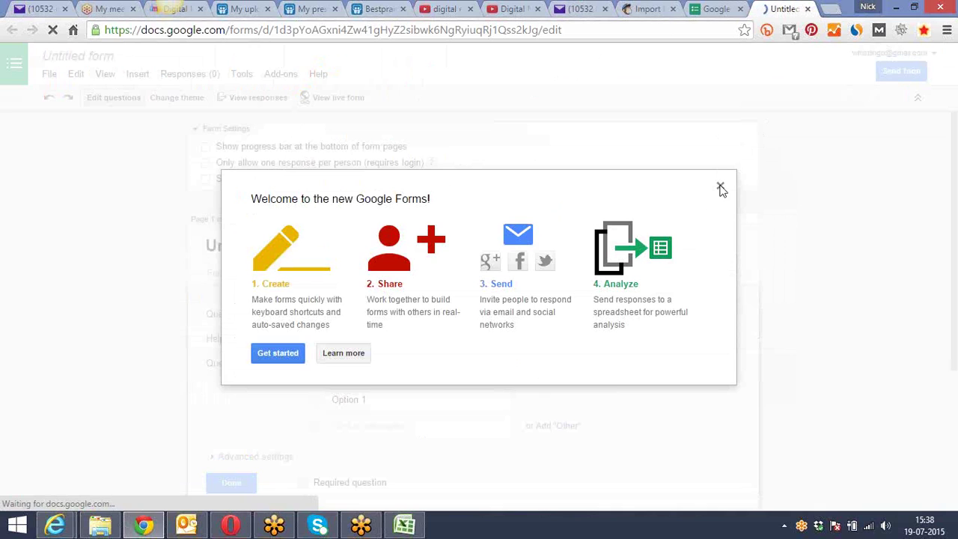
pyautogui.click(720, 186)
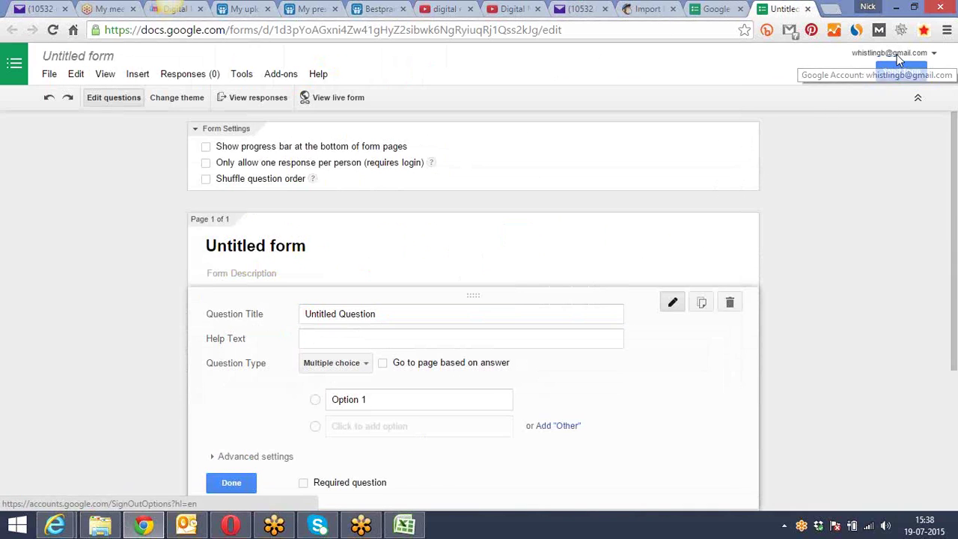
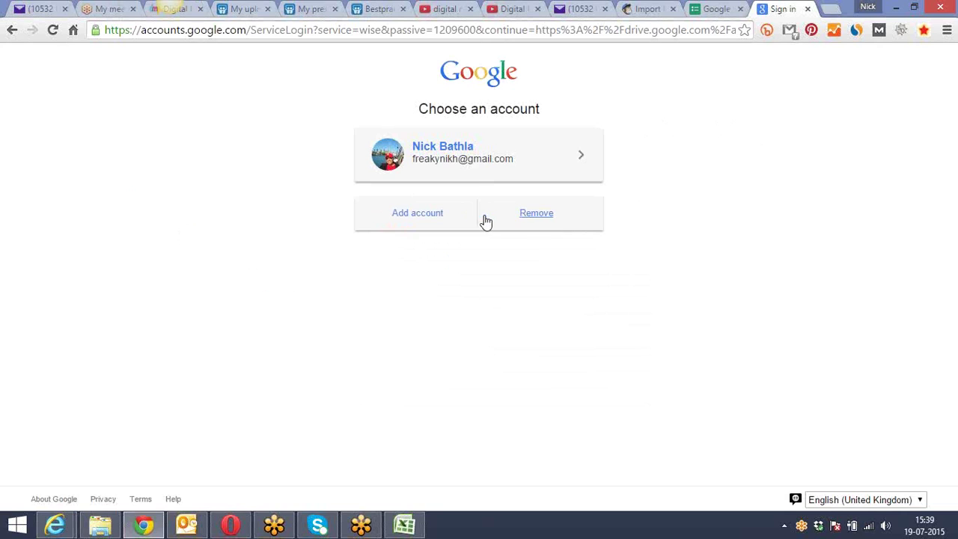
# Sign back into the saved Google account with its password and continue to Google Drive
pyautogui.click(474, 178)
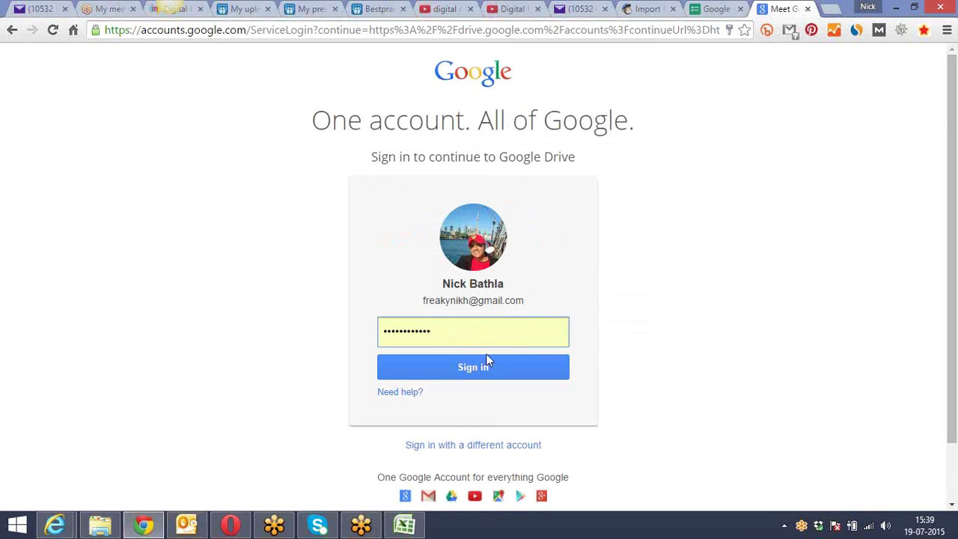
pyautogui.click(484, 368)
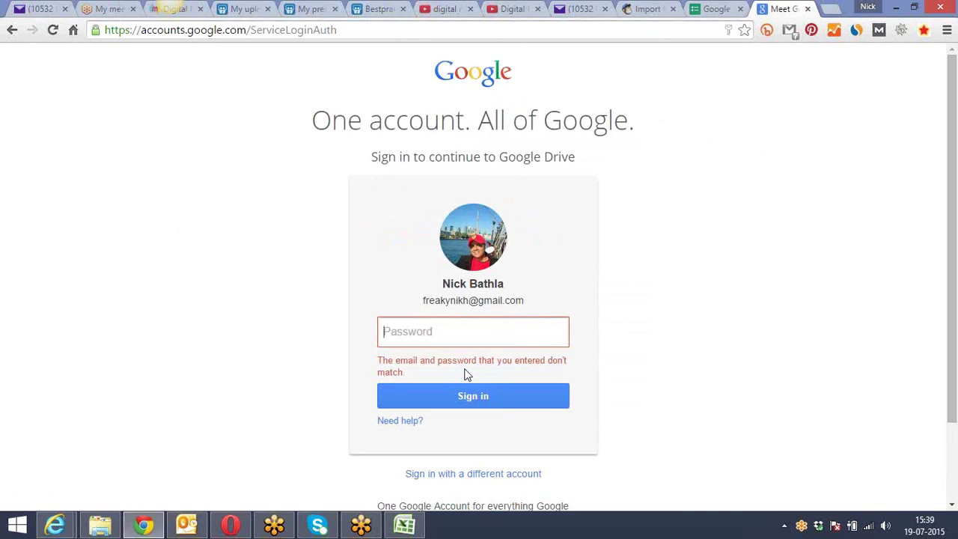
pyautogui.write('••')
pyautogui.click(452, 398)
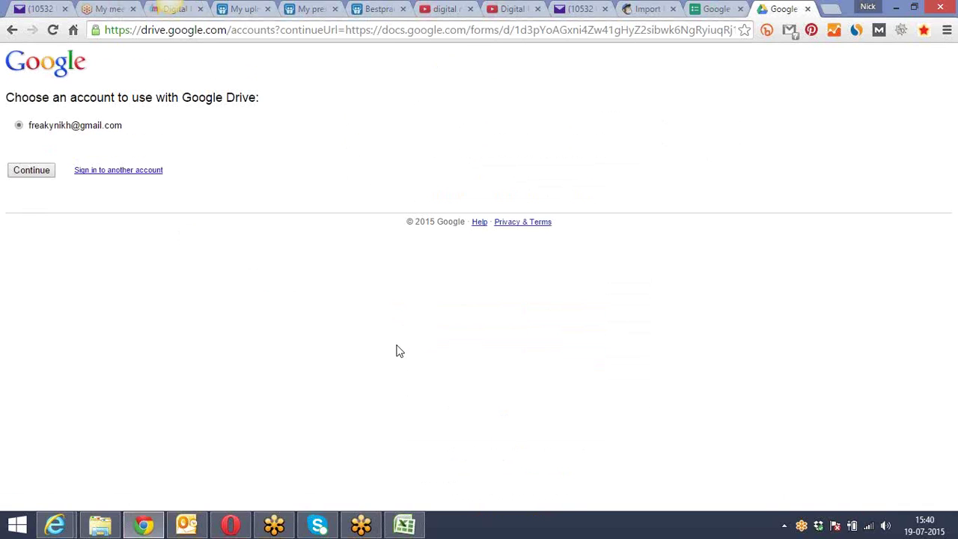
pyautogui.click(27, 171)
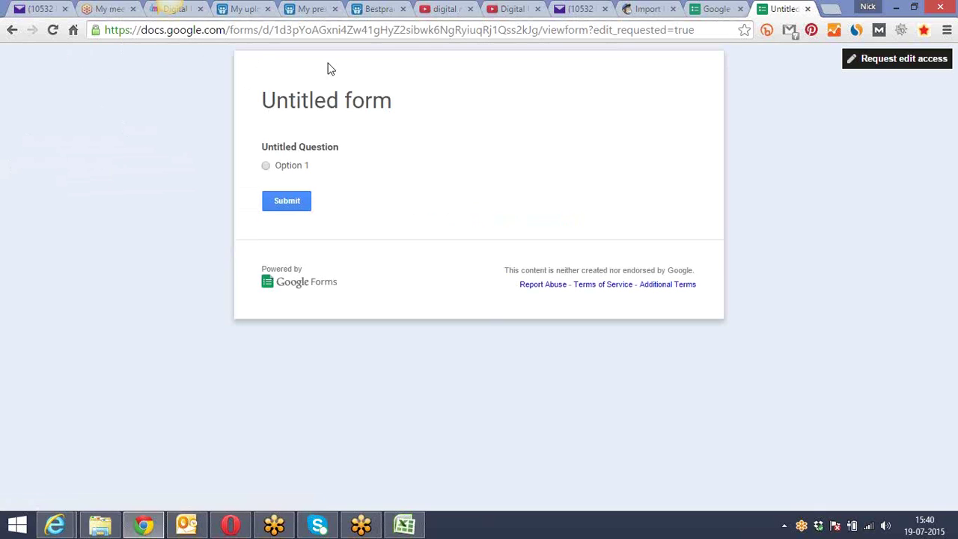
# Load google.com/forms in the current tab
pyautogui.click(170, 32)
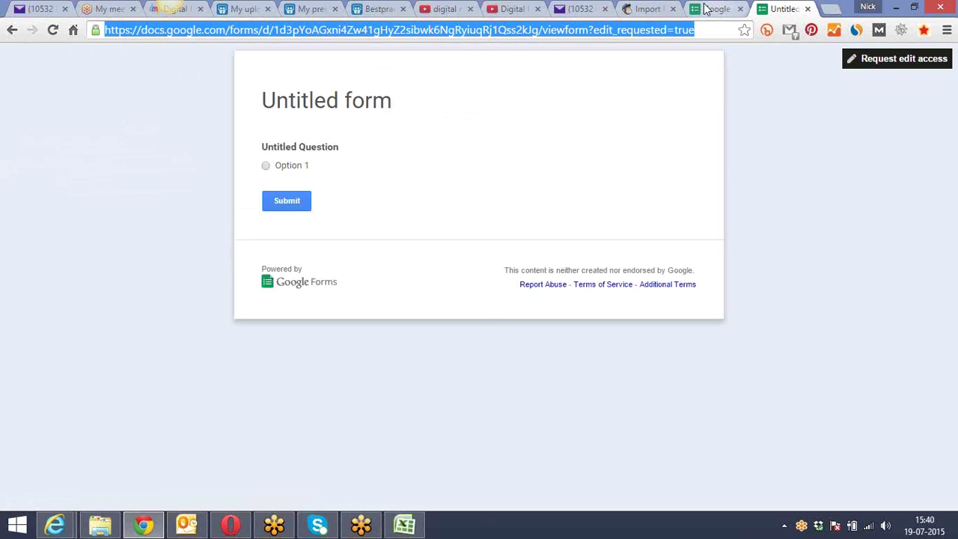
pyautogui.write('google.com')
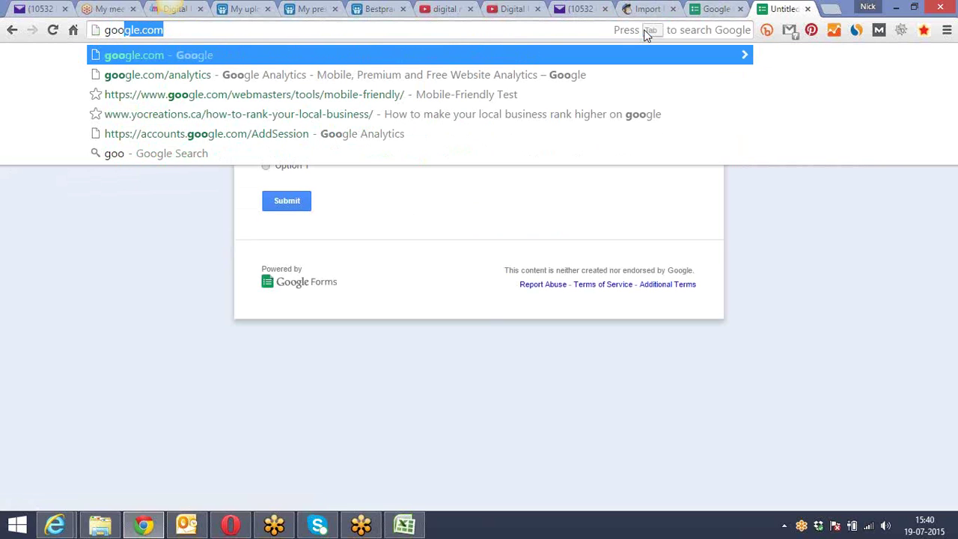
pyautogui.press('End')
pyautogui.write('/forms')
pyautogui.press('Return')
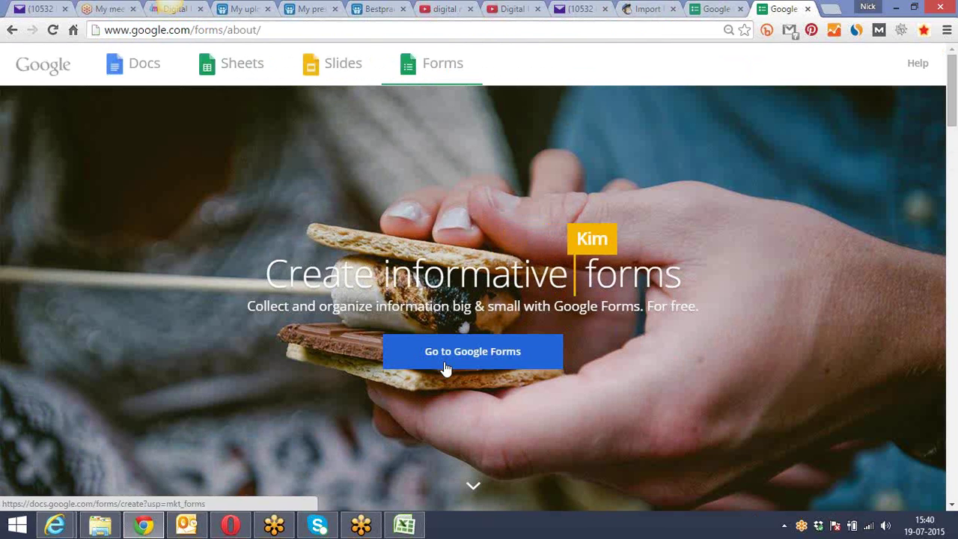
# Open the Go to Google Forms link in a new tab and switch to the untitled form
pyautogui.rightClick(445, 364)
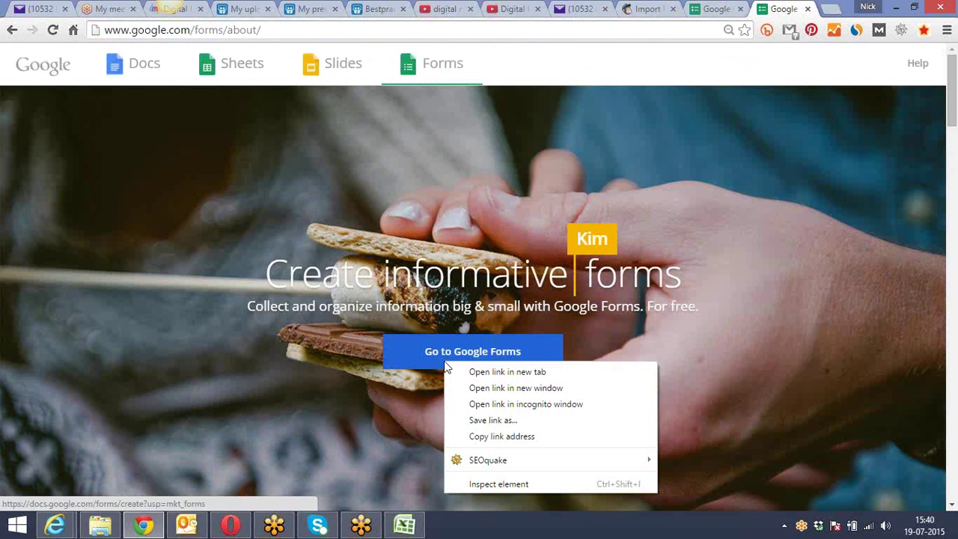
pyautogui.click(499, 371)
pyautogui.click(442, 67)
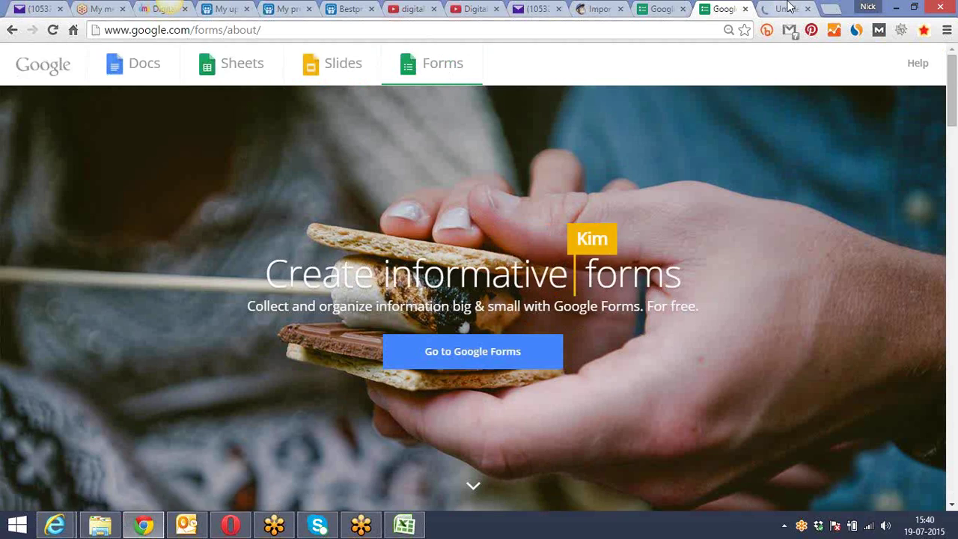
pyautogui.click(787, 8)
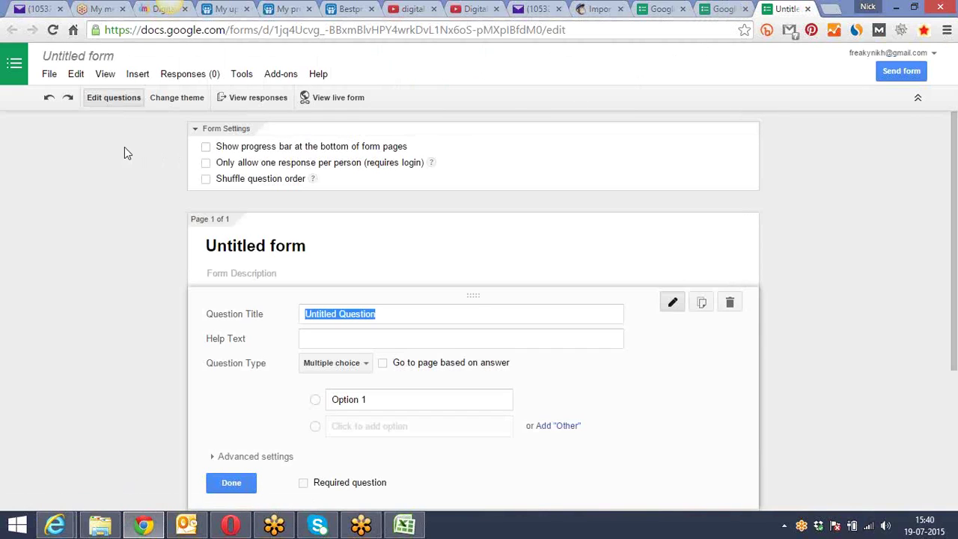
# Scroll through the blank Untitled form editor, then return to the Drive home
pyautogui.scroll(-3, 127, 183)
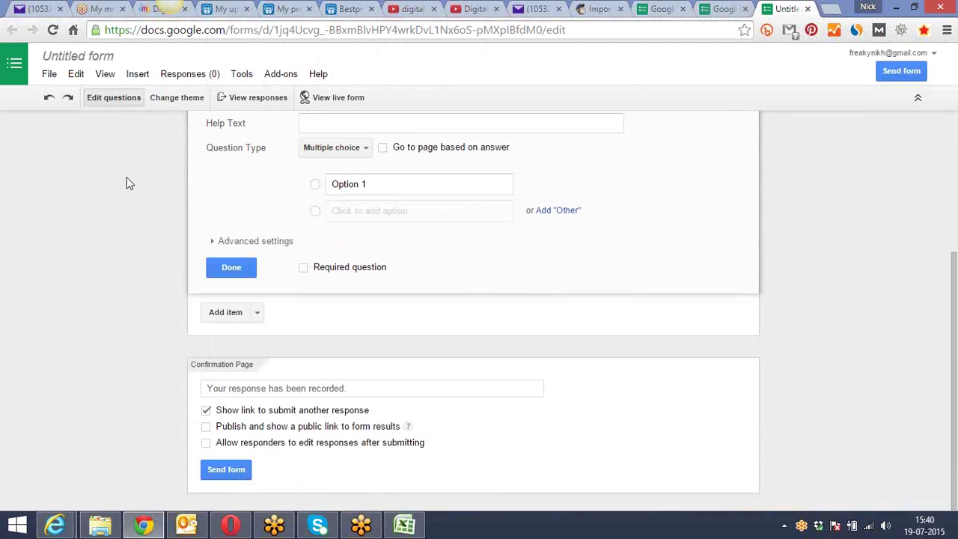
pyautogui.scroll(3, 127, 184)
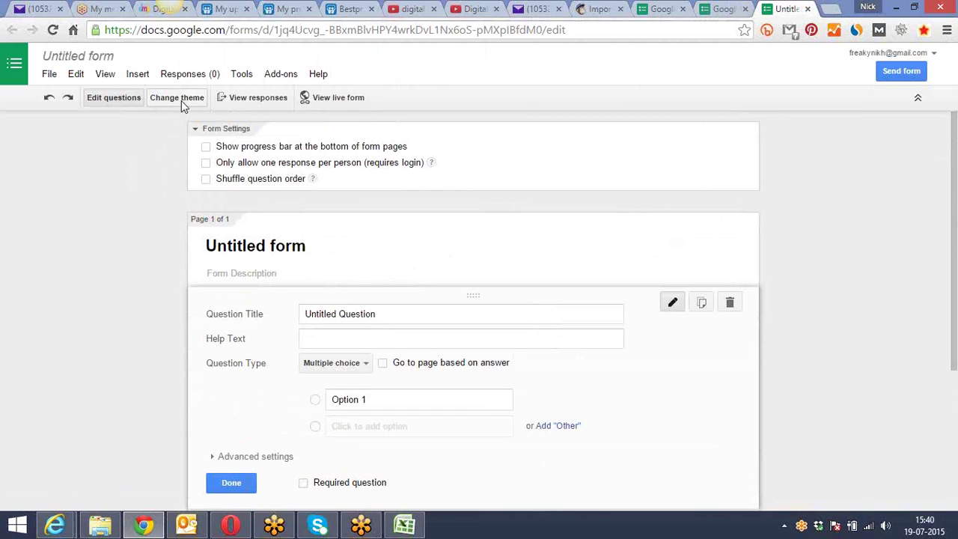
pyautogui.click(12, 67)
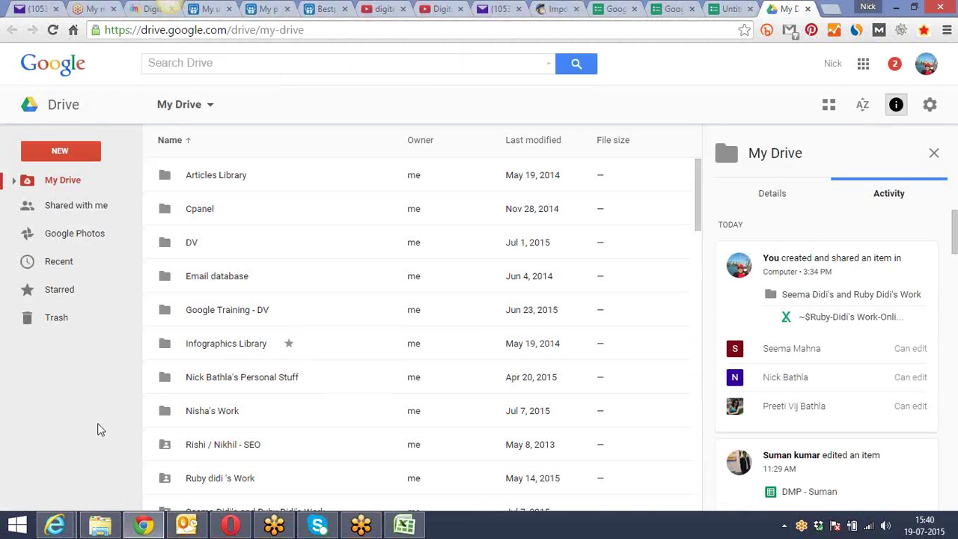
# Scroll My Drive and open the Jul 16 Feedback (Responses) spreadsheet
pyautogui.scroll(-5, 342, 304)
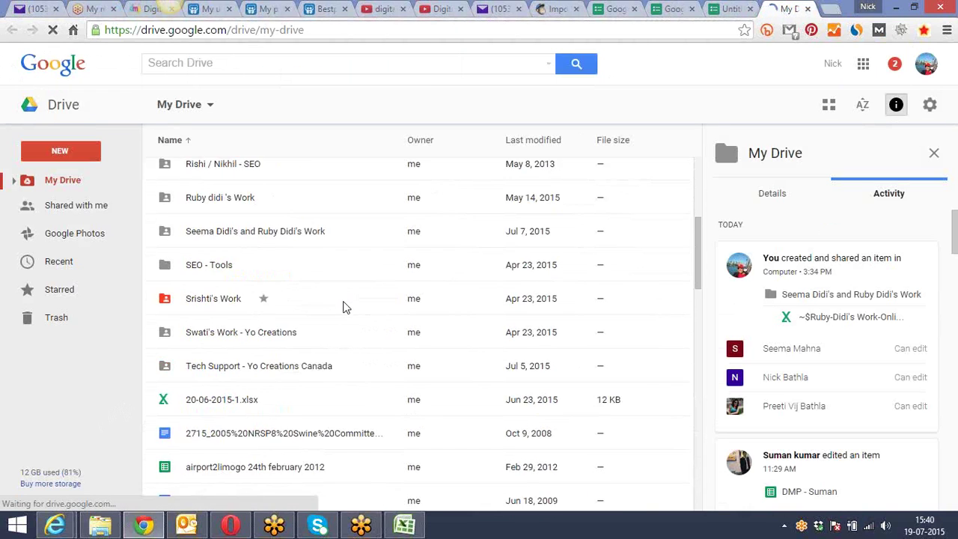
pyautogui.scroll(-2, 344, 307)
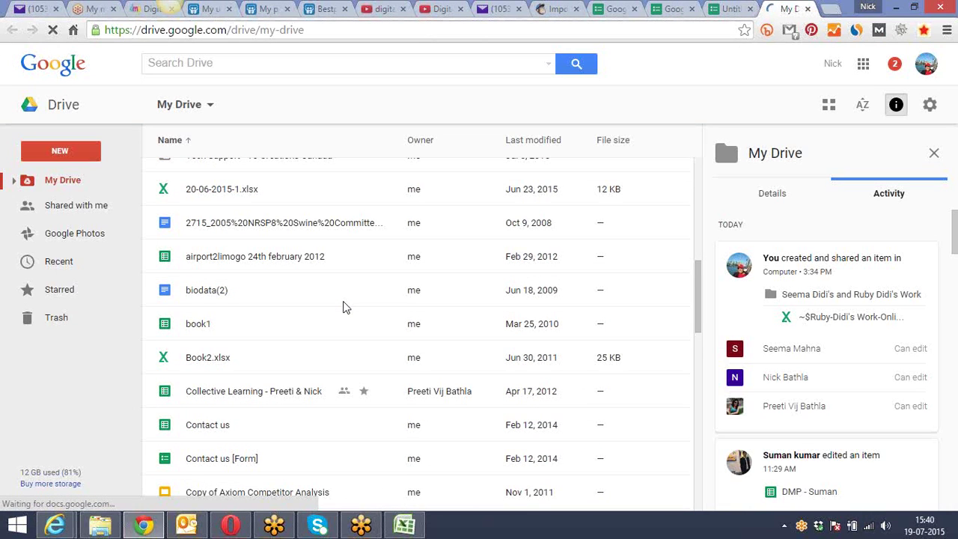
pyautogui.scroll(-1, 344, 307)
pyautogui.scroll(-3, 344, 307)
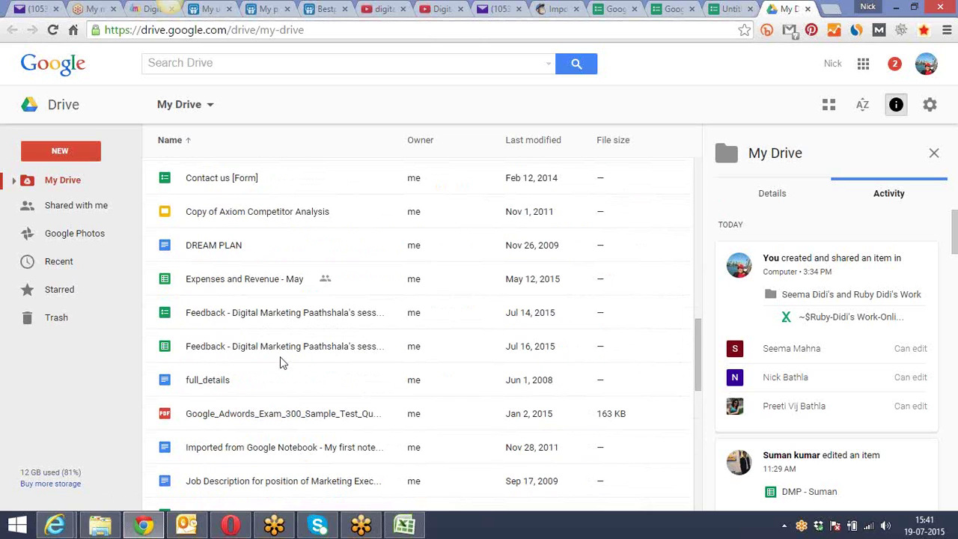
pyautogui.doubleClick(164, 349)
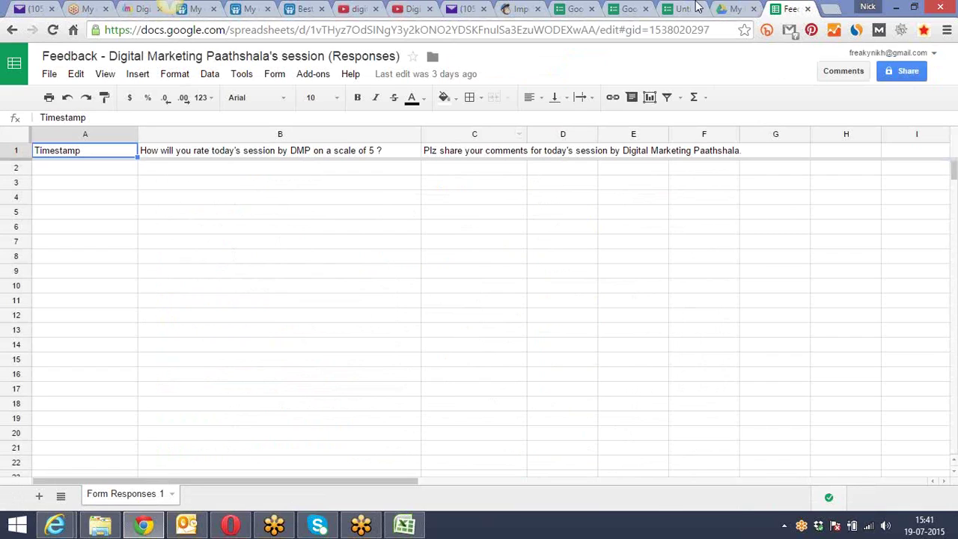
# Check the empty Feedback responses sheet and its File menu, then go to the Sheets home list
pyautogui.click(727, 8)
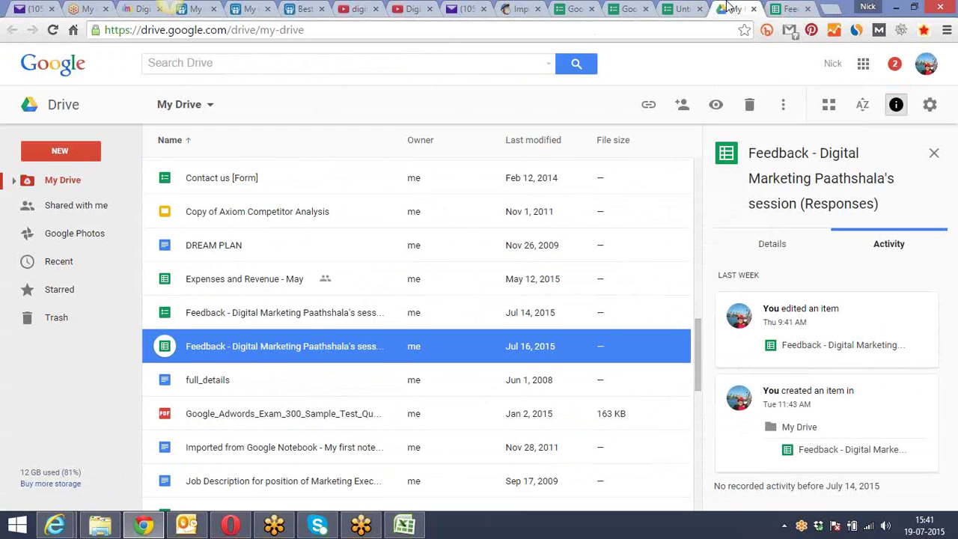
pyautogui.click(795, 8)
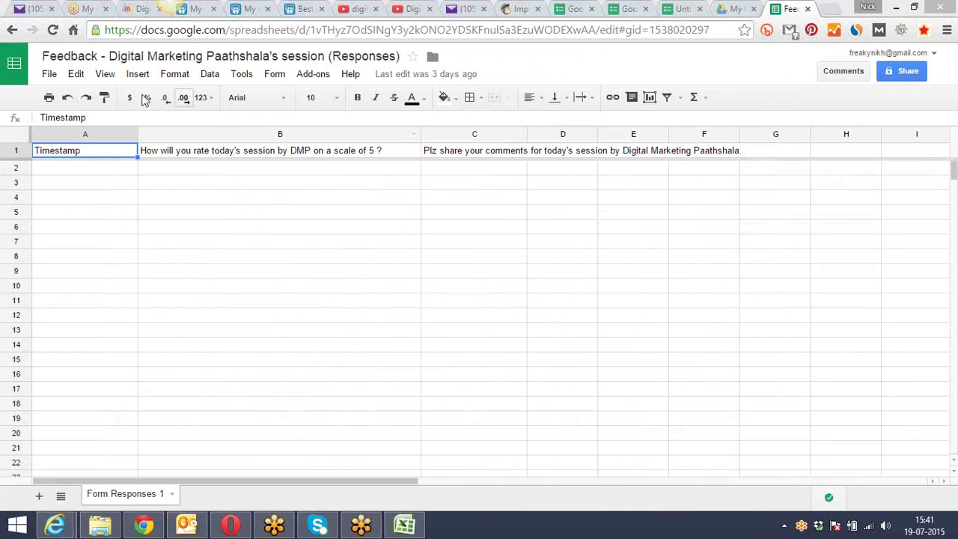
pyautogui.click(47, 75)
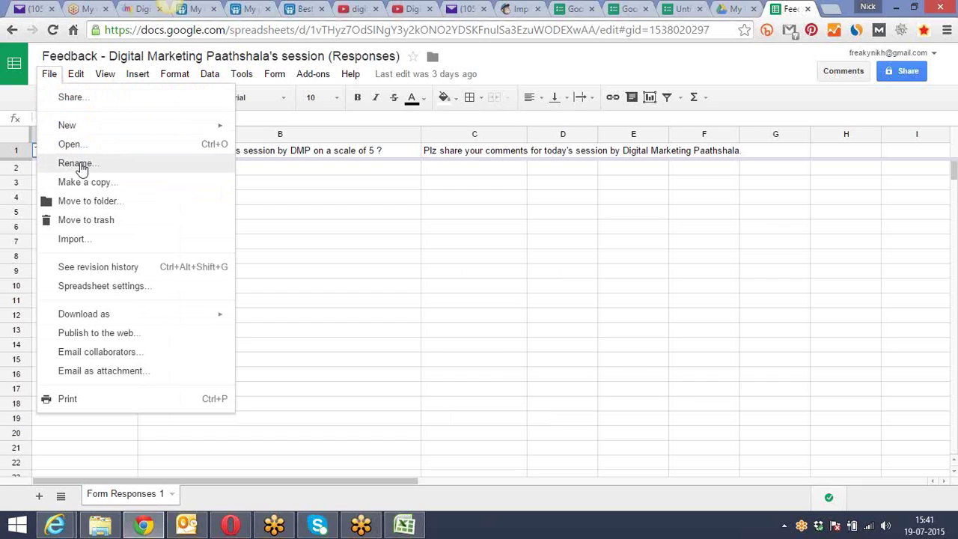
pyautogui.click(311, 254)
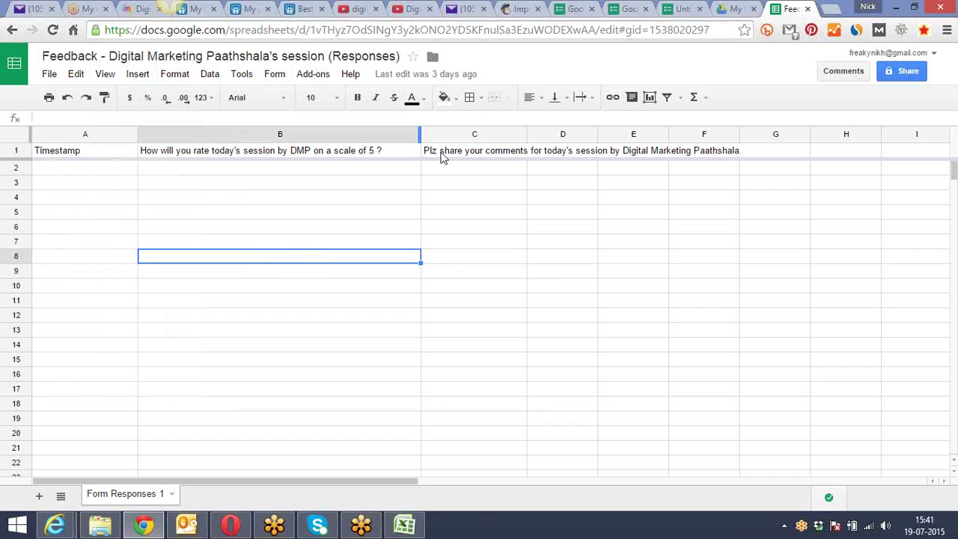
pyautogui.click(456, 170)
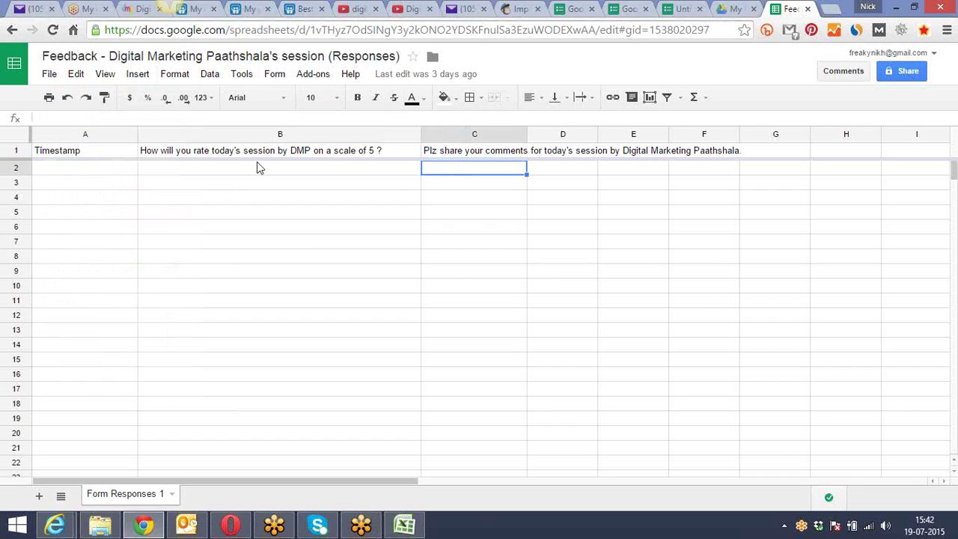
pyautogui.click(13, 69)
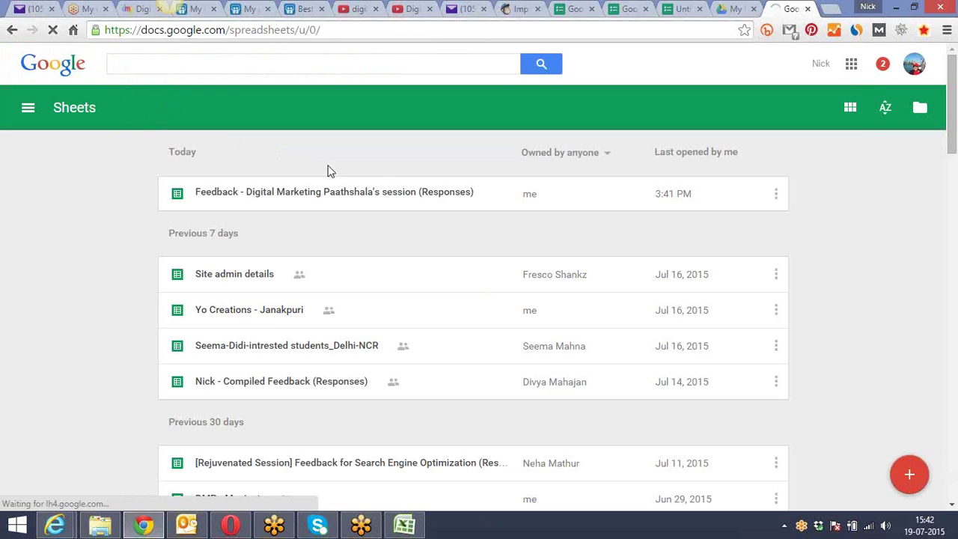
# Open the Feedback responses spreadsheet in a new tab and return to My Drive
pyautogui.rightClick(304, 199)
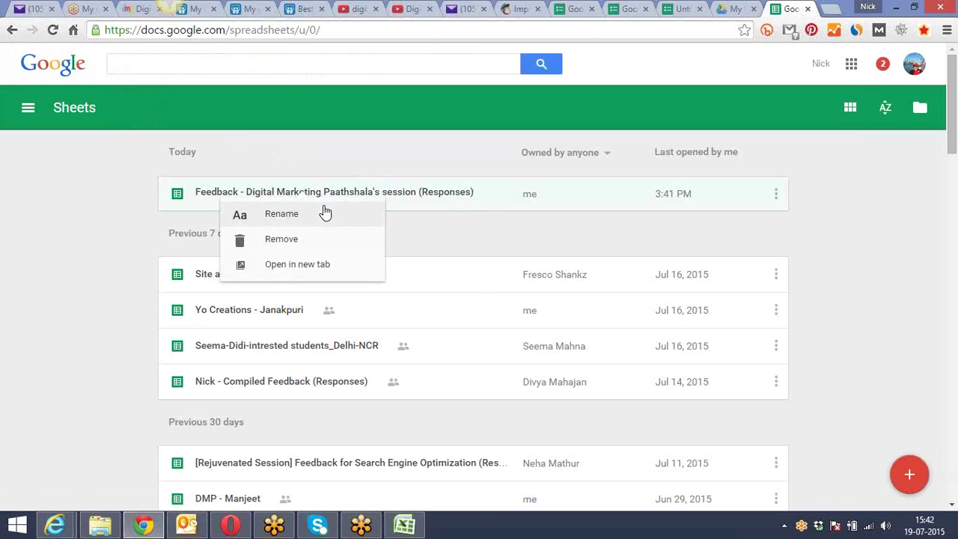
pyautogui.press('Escape')
pyautogui.rightClick(327, 202)
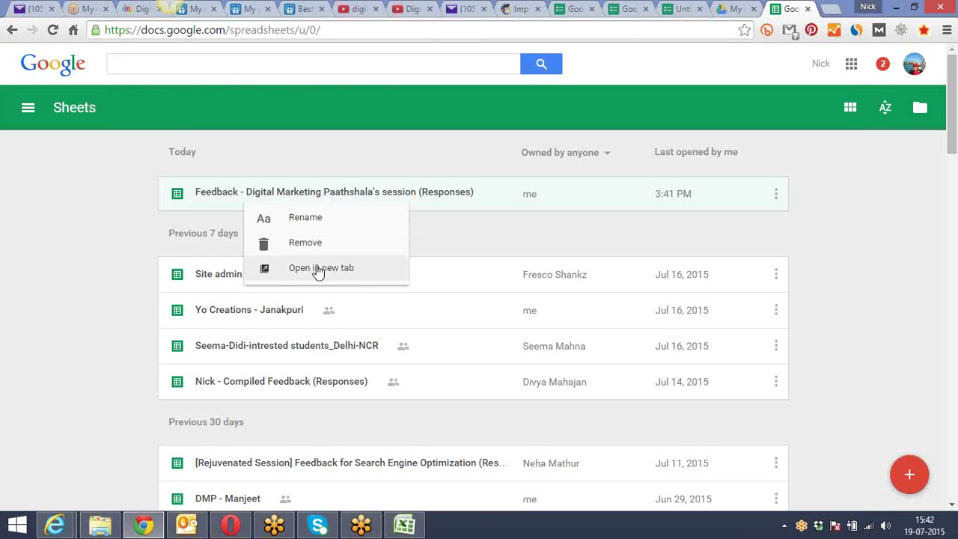
pyautogui.click(318, 268)
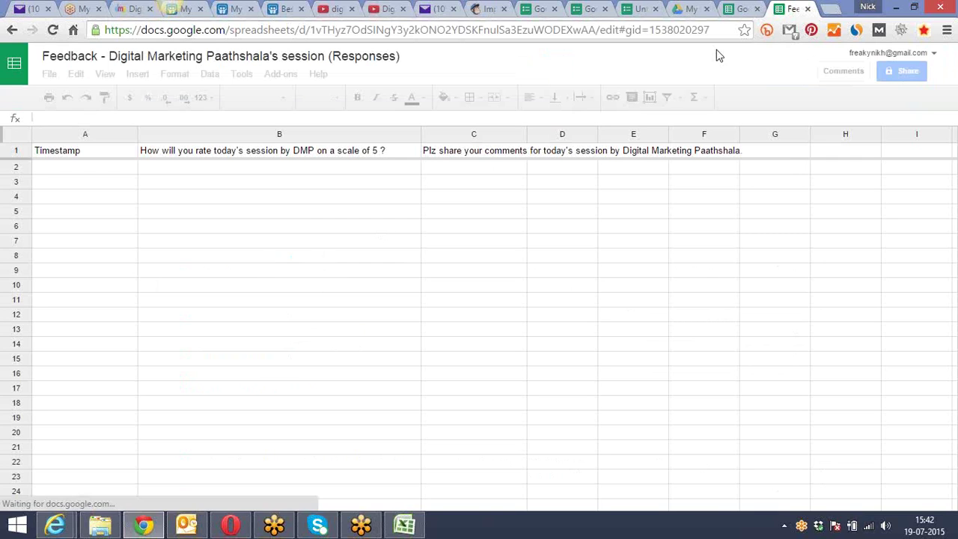
pyautogui.click(687, 8)
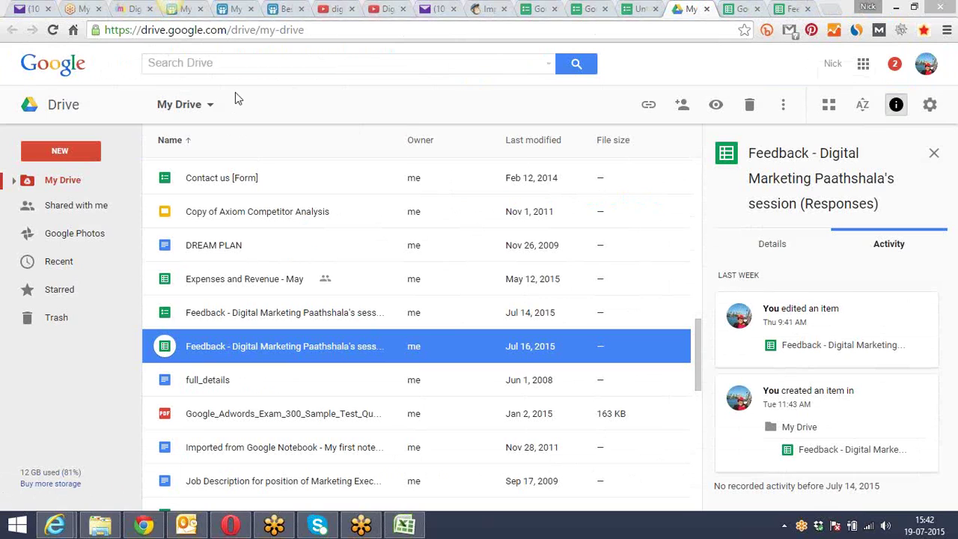
# Search Drive for 'Form' and open the Feedback (Responses) spreadsheet from the results
pyautogui.click(260, 63)
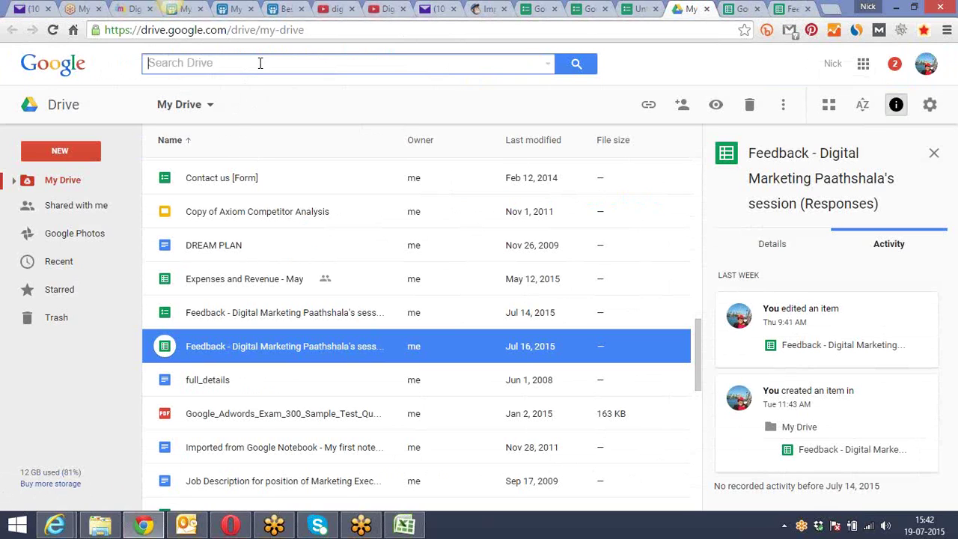
pyautogui.write('Form')
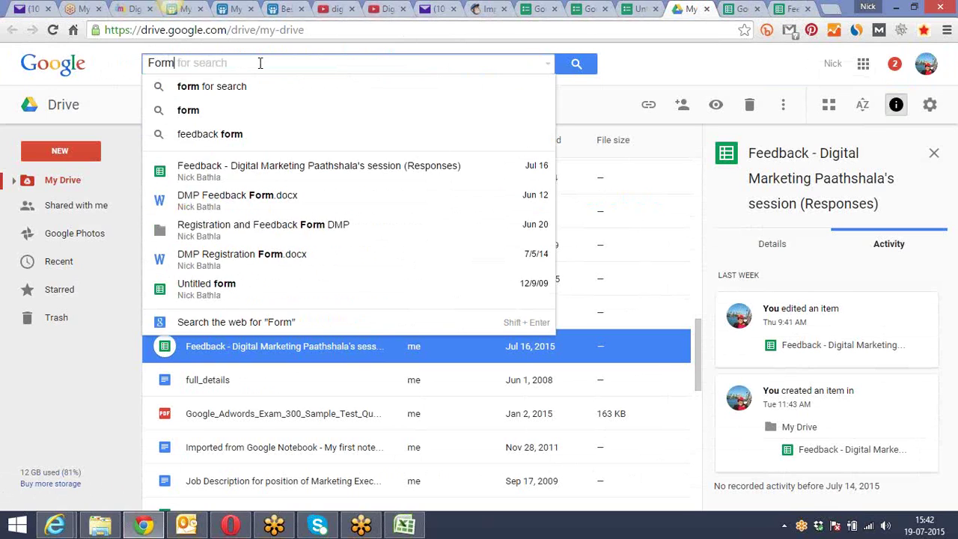
pyautogui.click(298, 172)
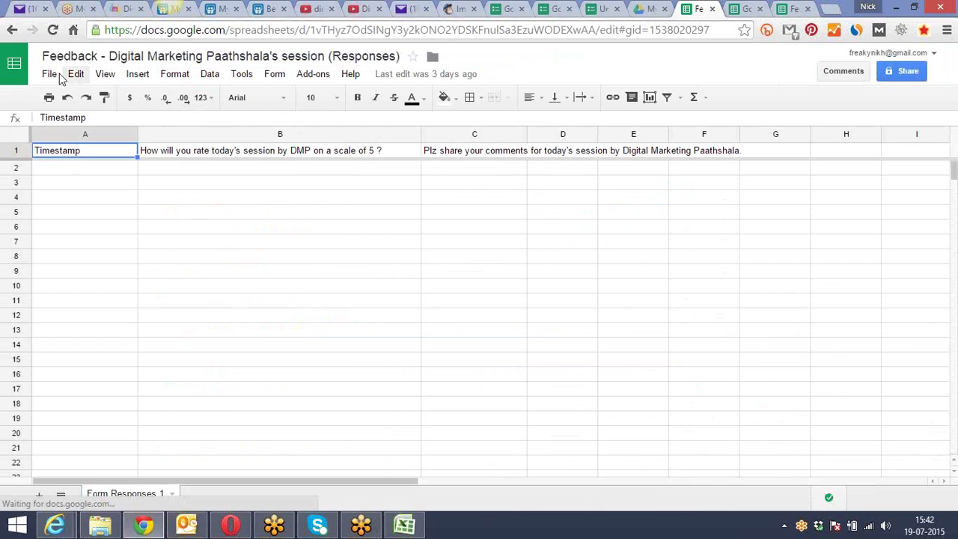
# Use Insert > Form to create a form linked to the Feedback responses spreadsheet
pyautogui.click(49, 74)
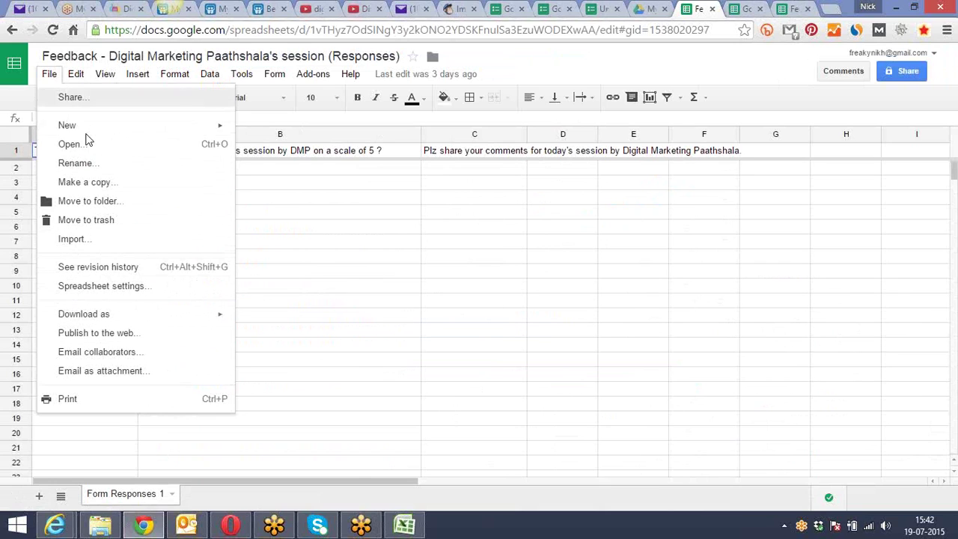
pyautogui.moveTo(101, 78)
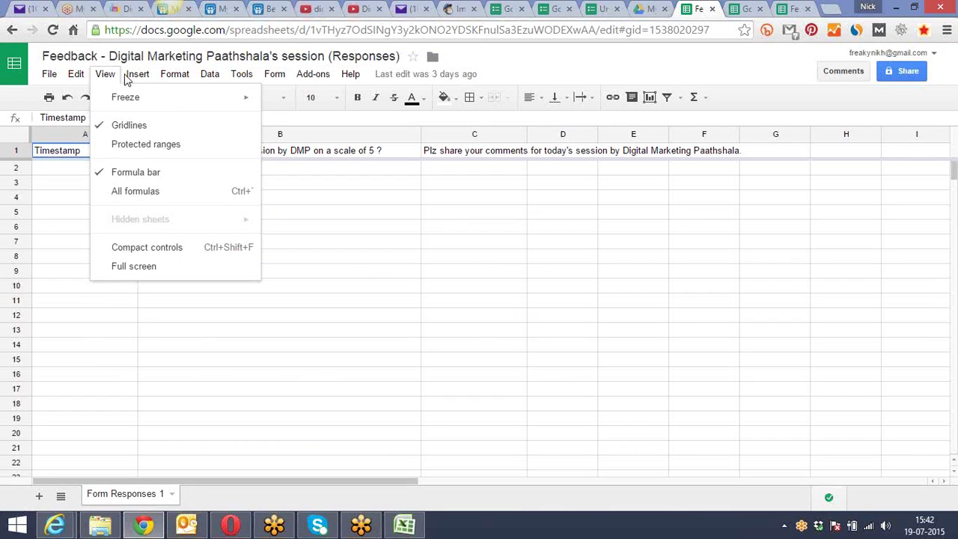
pyautogui.moveTo(135, 79)
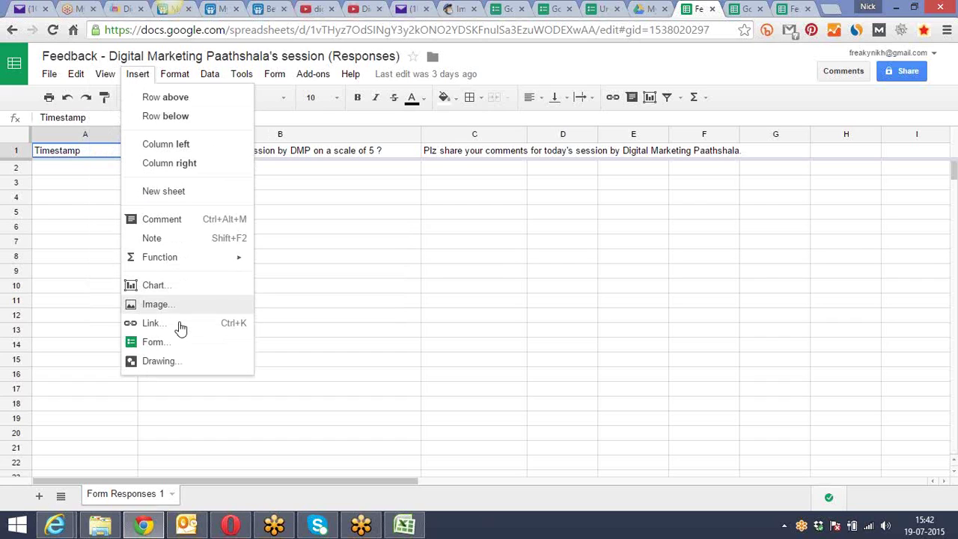
pyautogui.click(182, 347)
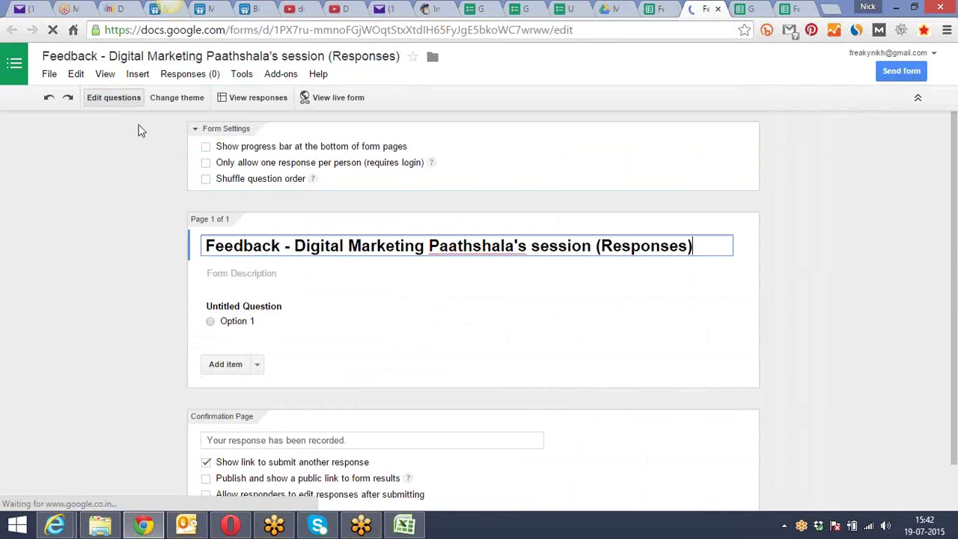
# Preview the new Feedback form's live view, then close that live page
pyautogui.click(332, 101)
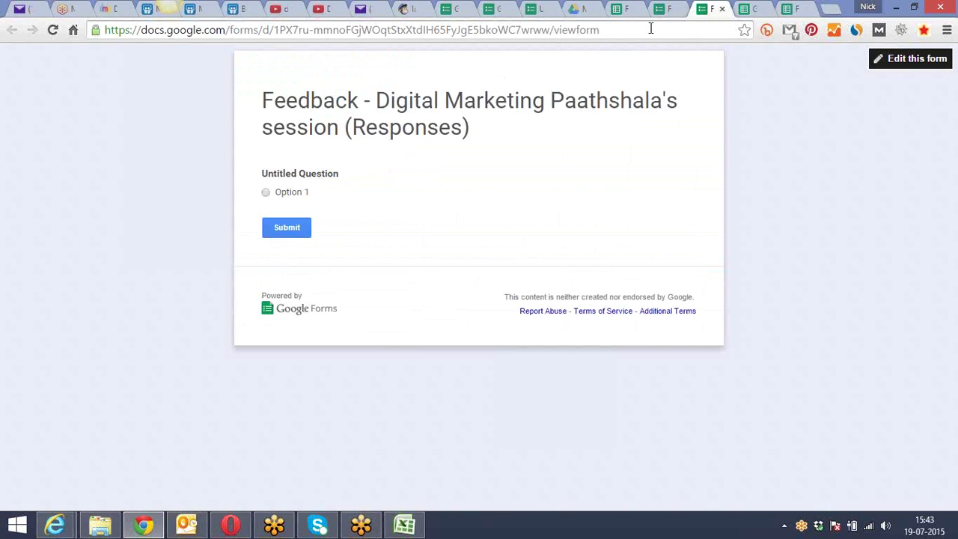
pyautogui.click(721, 9)
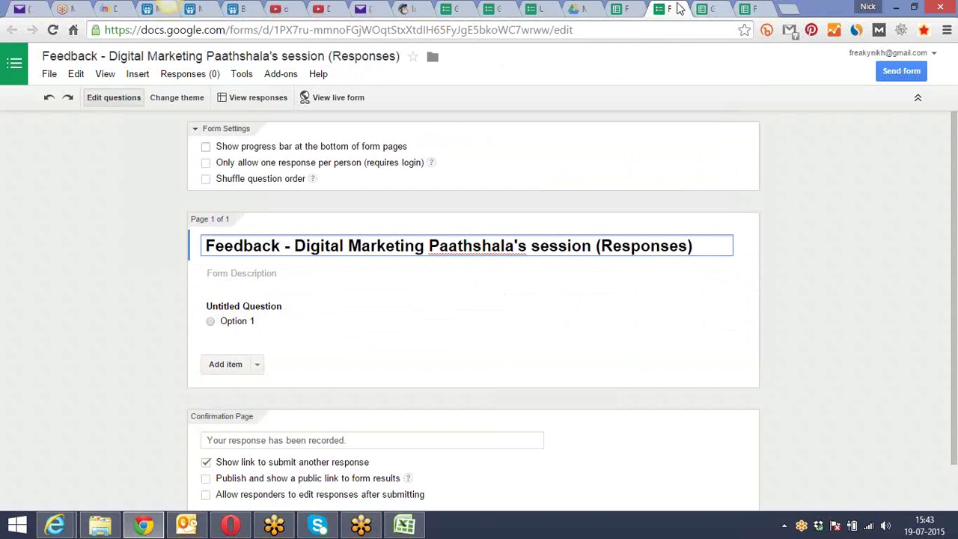
# Close the new form editor and preview the Jul 14, 2015 Feedback form in Drive
pyautogui.click(720, 9)
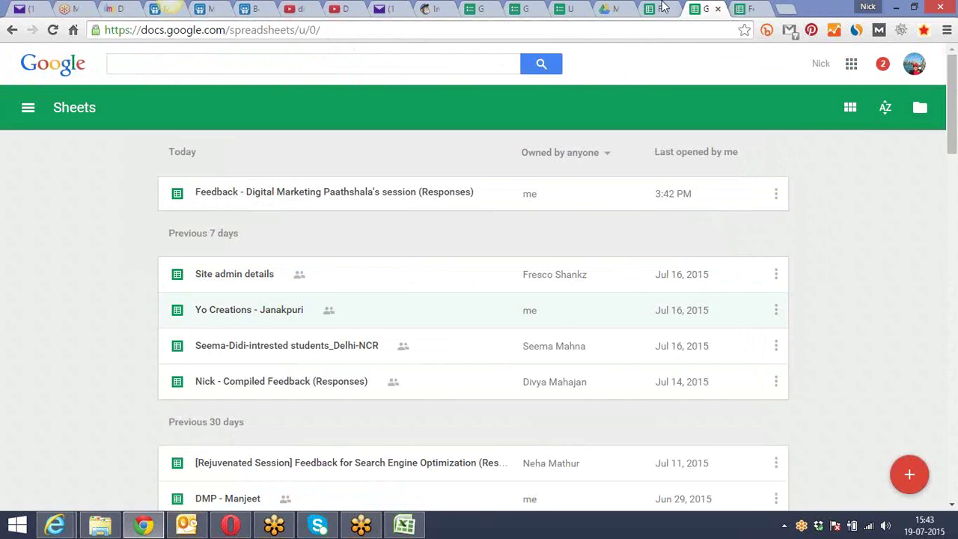
pyautogui.click(612, 7)
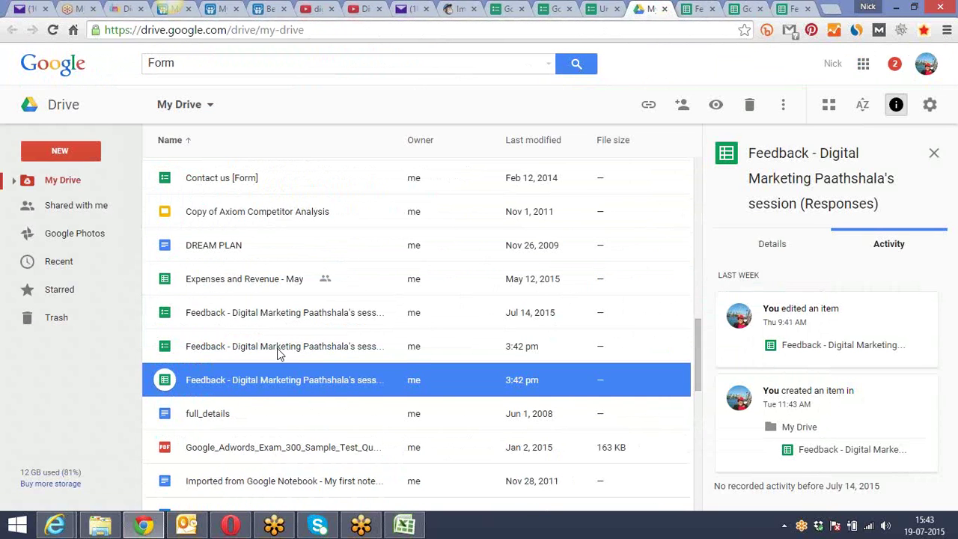
pyautogui.click(281, 314)
pyautogui.rightClick(279, 311)
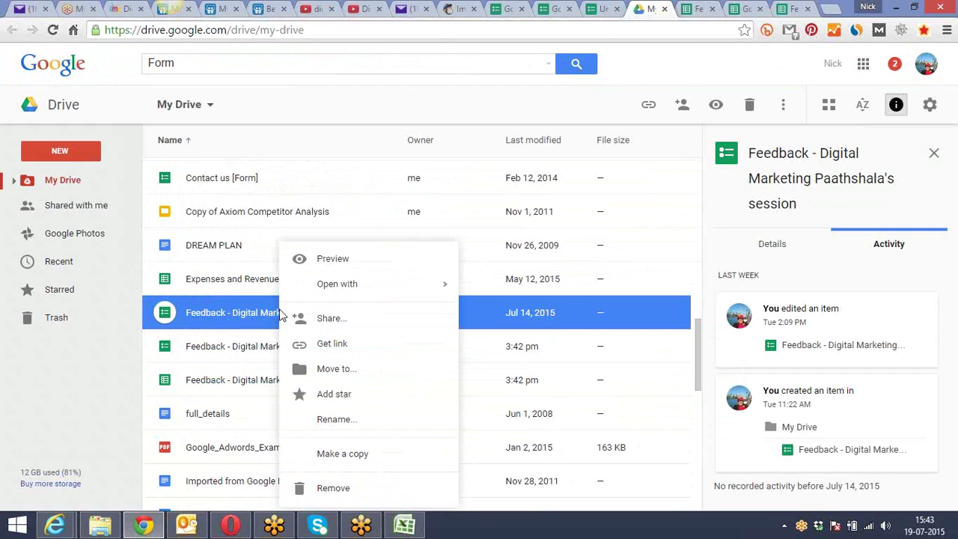
pyautogui.click(356, 268)
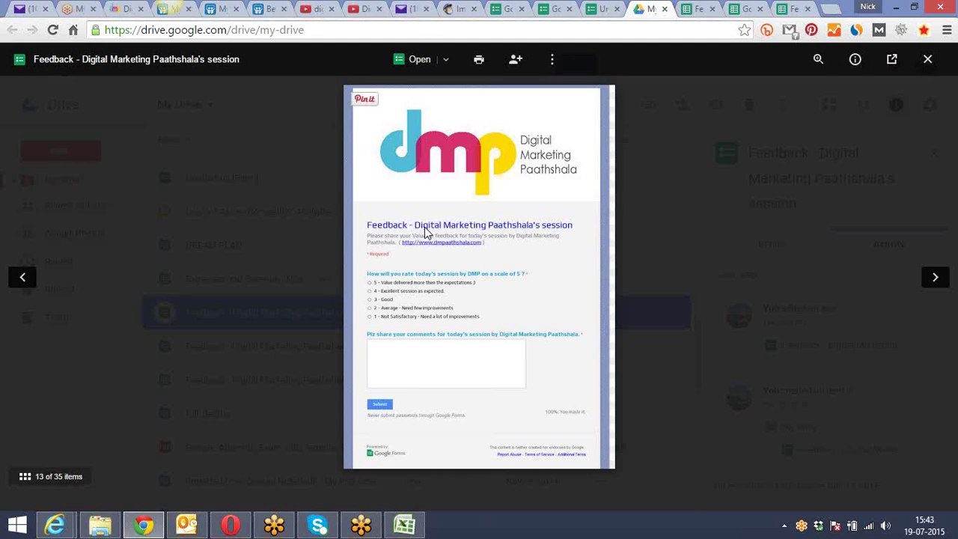
pyautogui.click(928, 60)
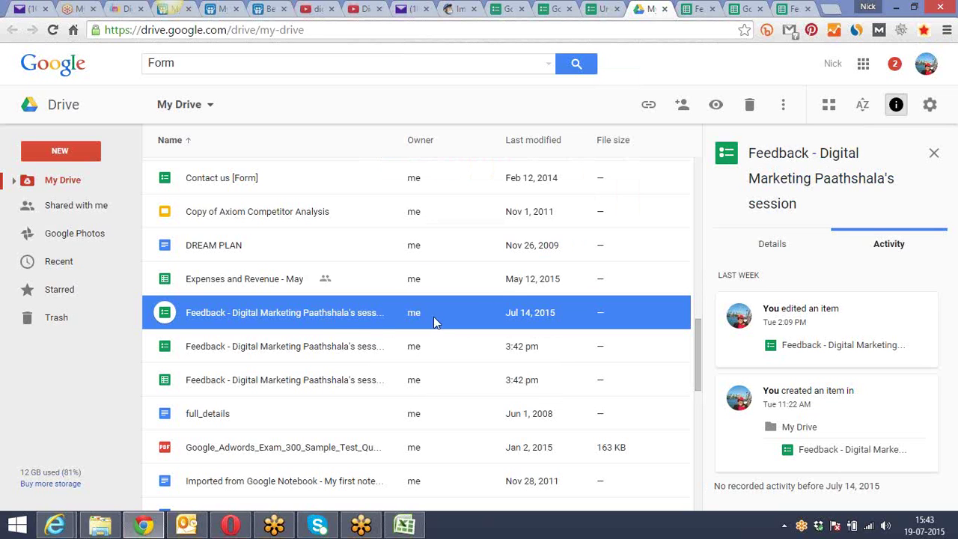
# Open the Jul 14 Feedback file with Google Forms
pyautogui.rightClick(345, 319)
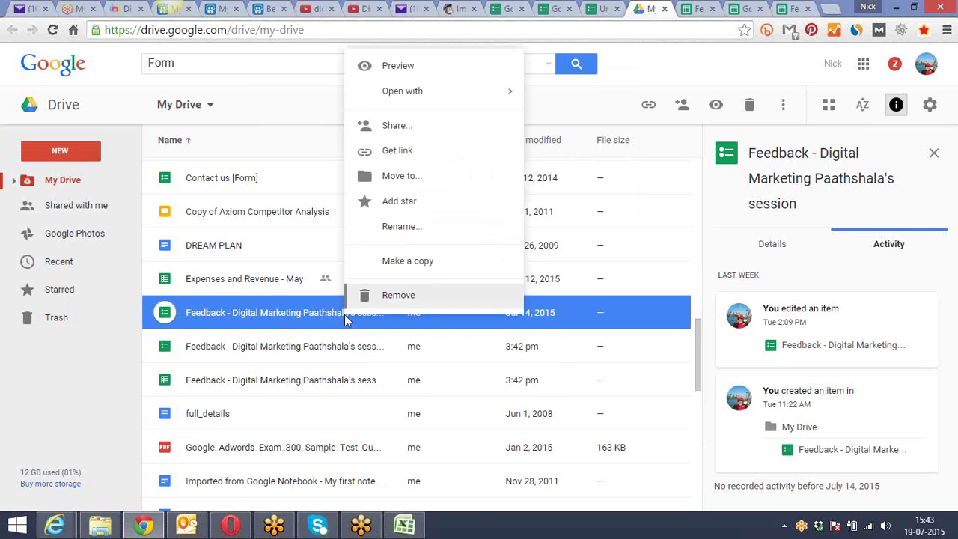
pyautogui.moveTo(446, 99)
pyautogui.click(571, 94)
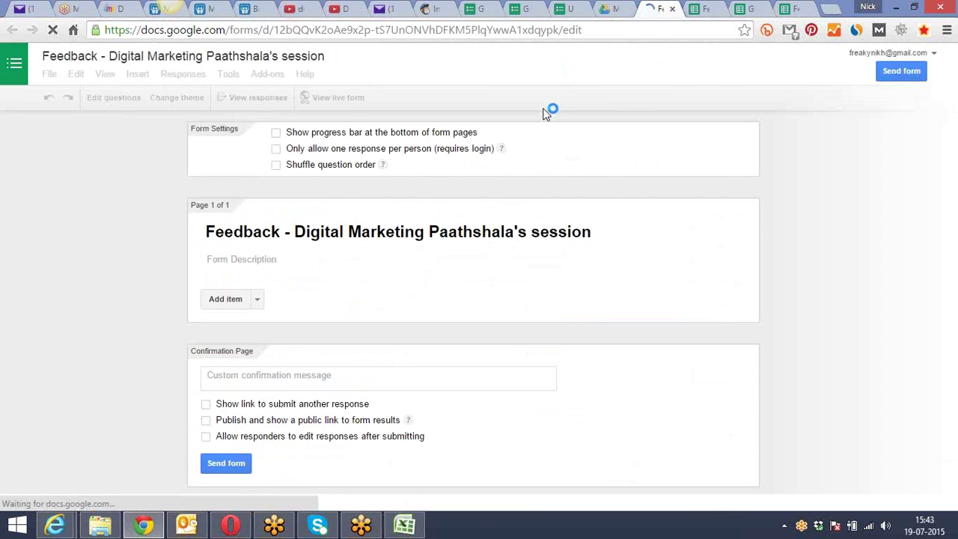
# Preview the live Feedback rating form as respondents see it and scroll through it
pyautogui.click(341, 98)
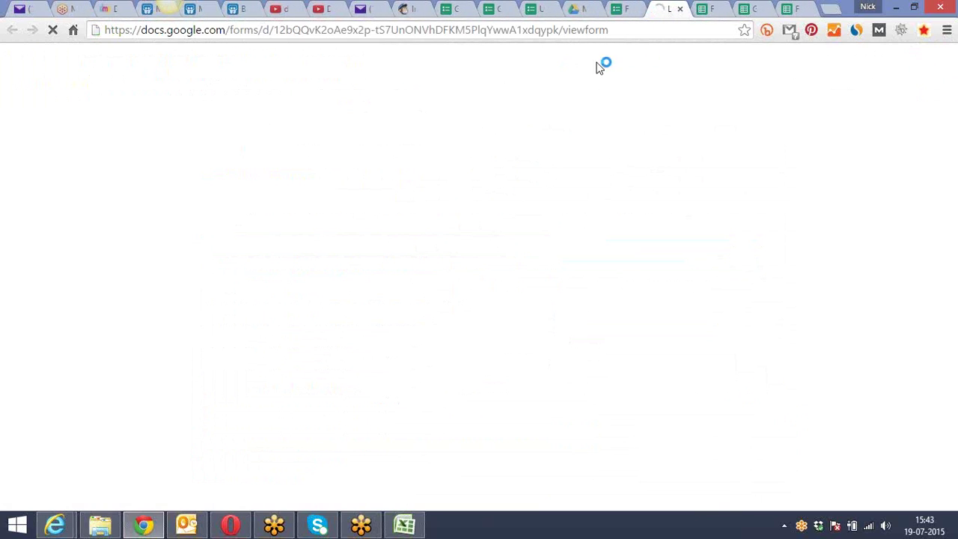
pyautogui.click(661, 31)
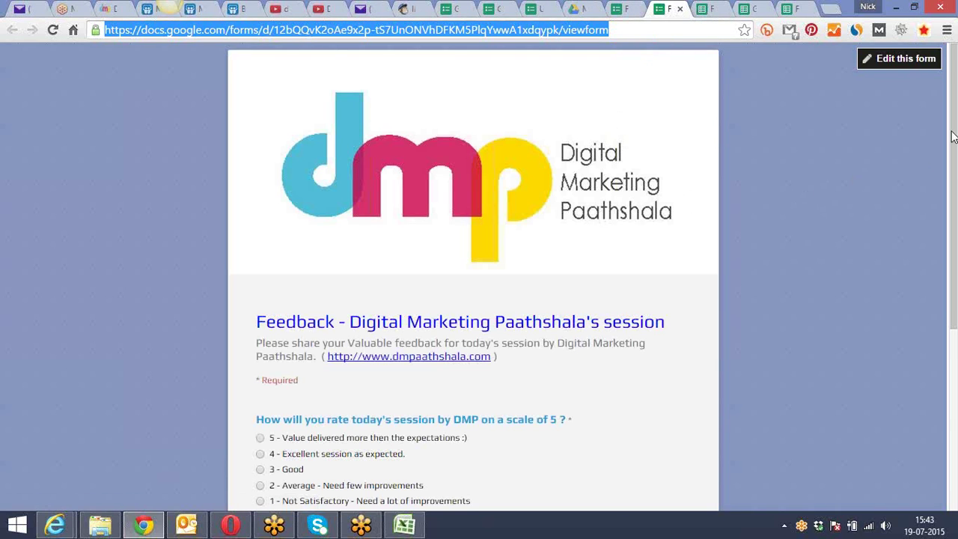
pyautogui.moveTo(953, 135); pyautogui.dragTo(946, 300)
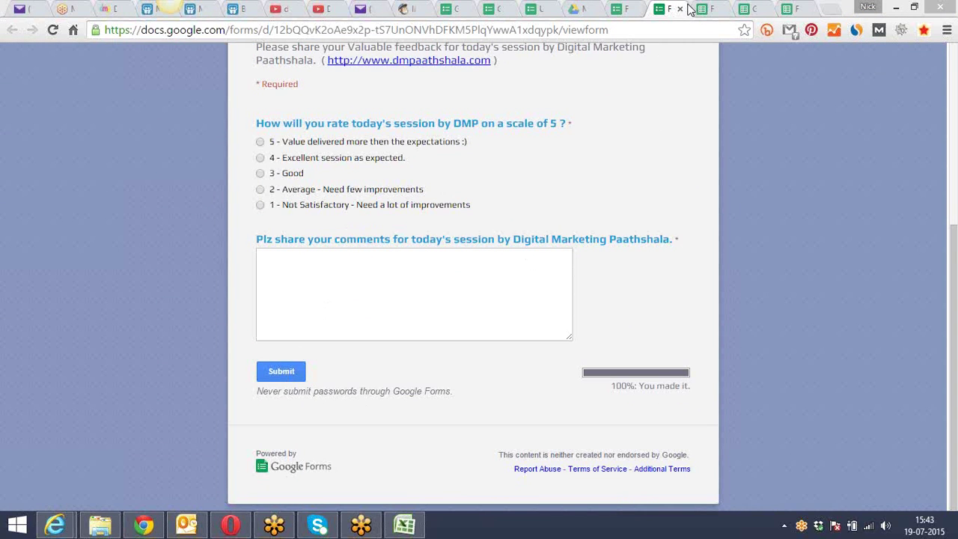
# Look over the Feedback form editor, Untitled form editor and Google Forms about page
pyautogui.click(617, 8)
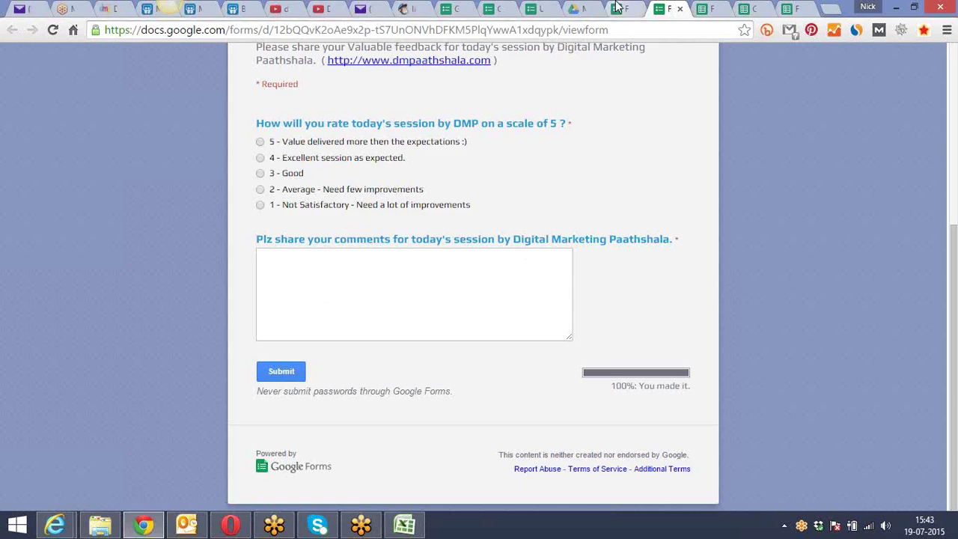
pyautogui.click(533, 7)
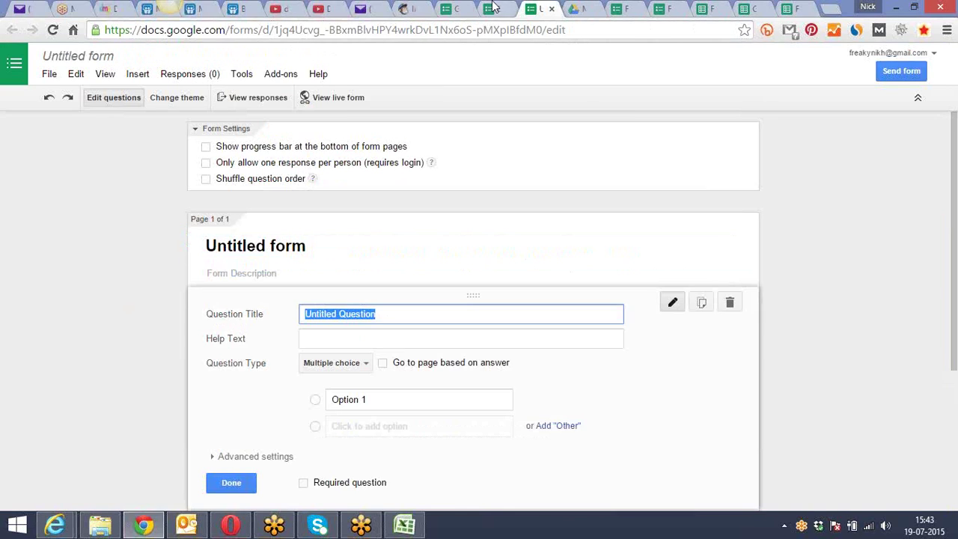
pyautogui.click(492, 8)
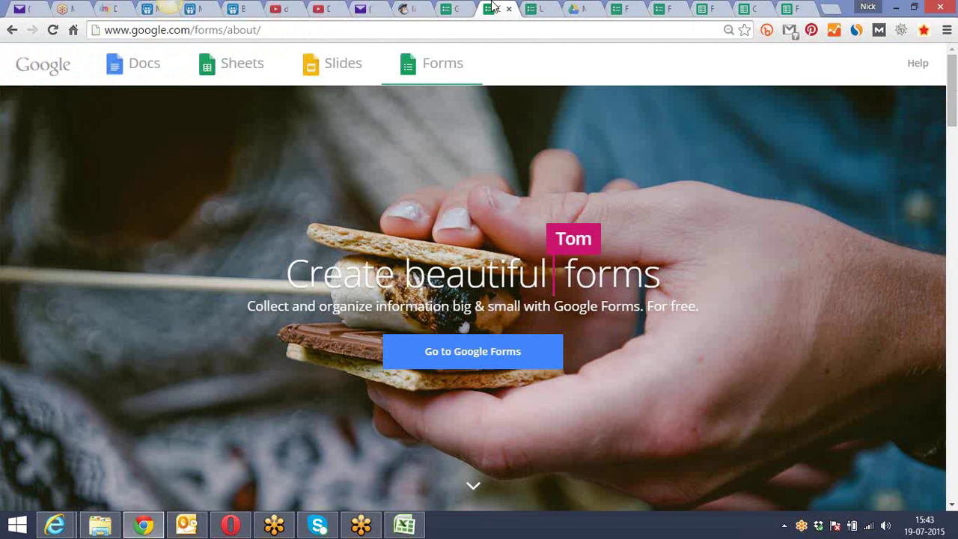
pyautogui.click(459, 27)
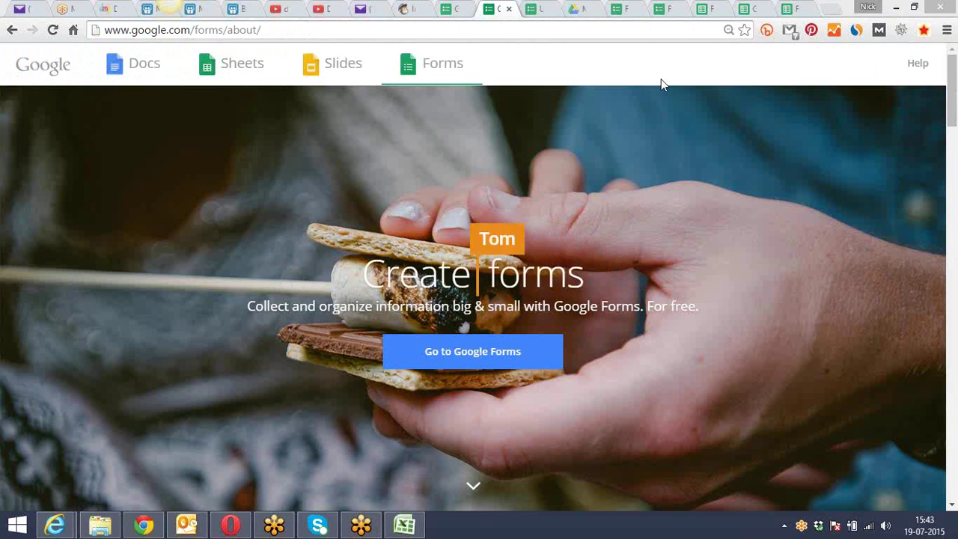
# Close the Untitled form, Feedback form editor, Responses spreadsheets and Sheets home tabs
pyautogui.click(534, 11)
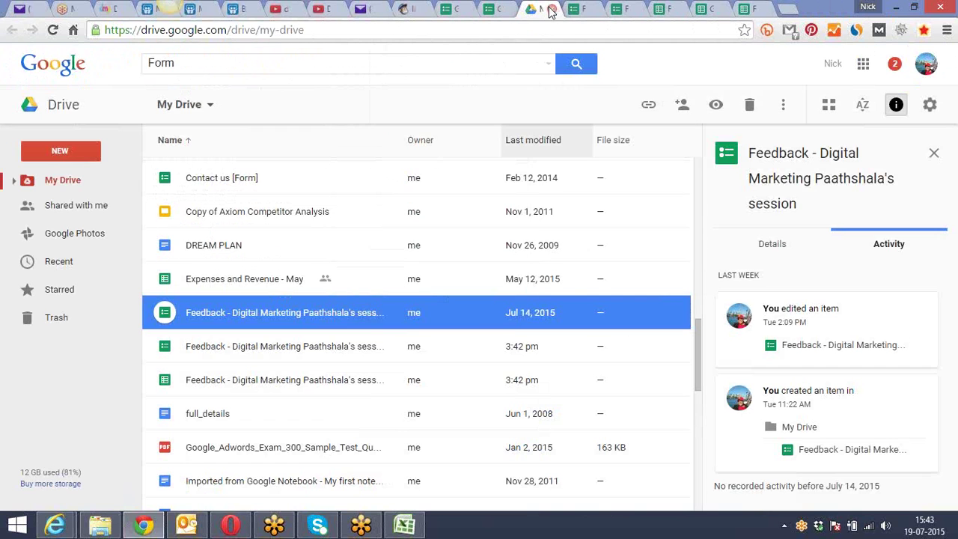
pyautogui.click(551, 9)
pyautogui.click(580, 7)
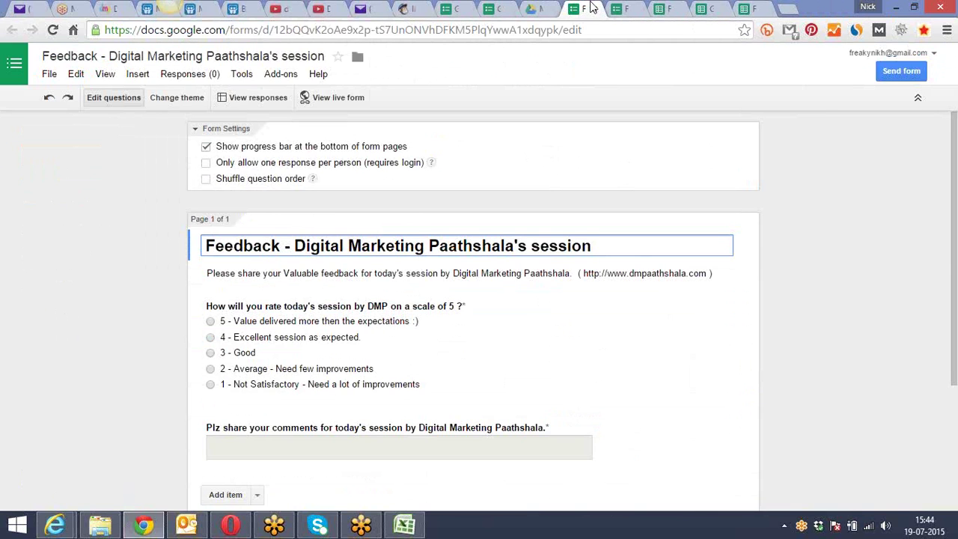
pyautogui.click(597, 9)
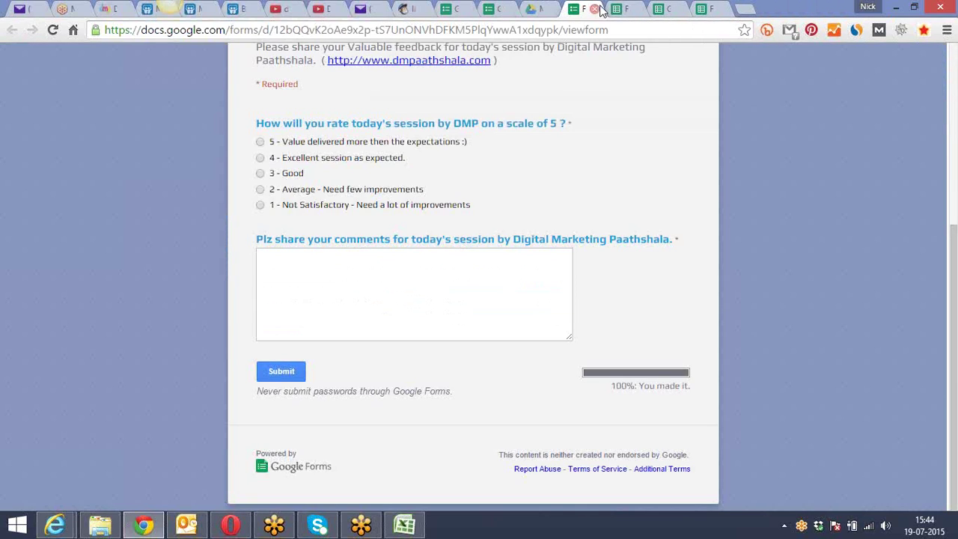
pyautogui.click(632, 10)
pyautogui.click(636, 9)
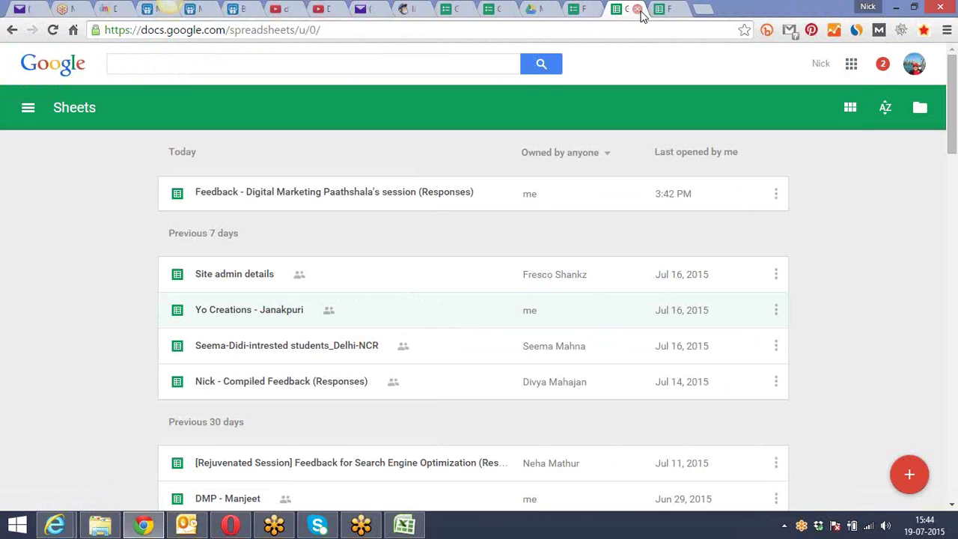
pyautogui.click(637, 9)
pyautogui.click(636, 9)
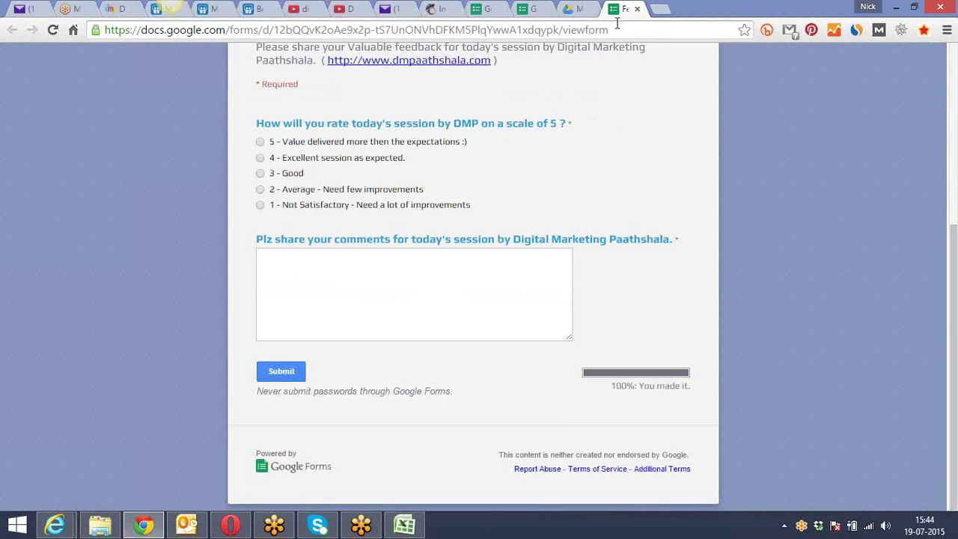
# Revisit the about page and live Feedback form, then return to MailChimp's subscriber import page
pyautogui.click(668, 8)
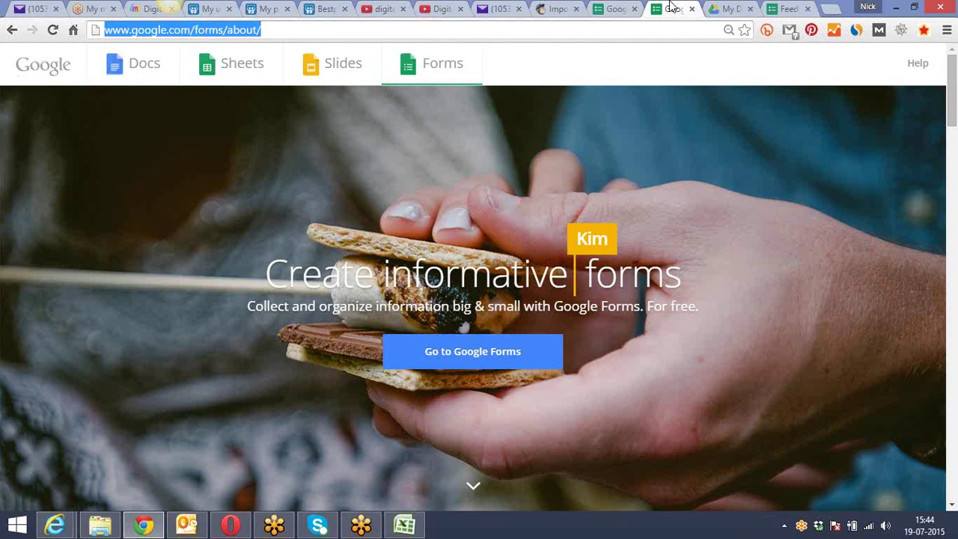
pyautogui.click(786, 8)
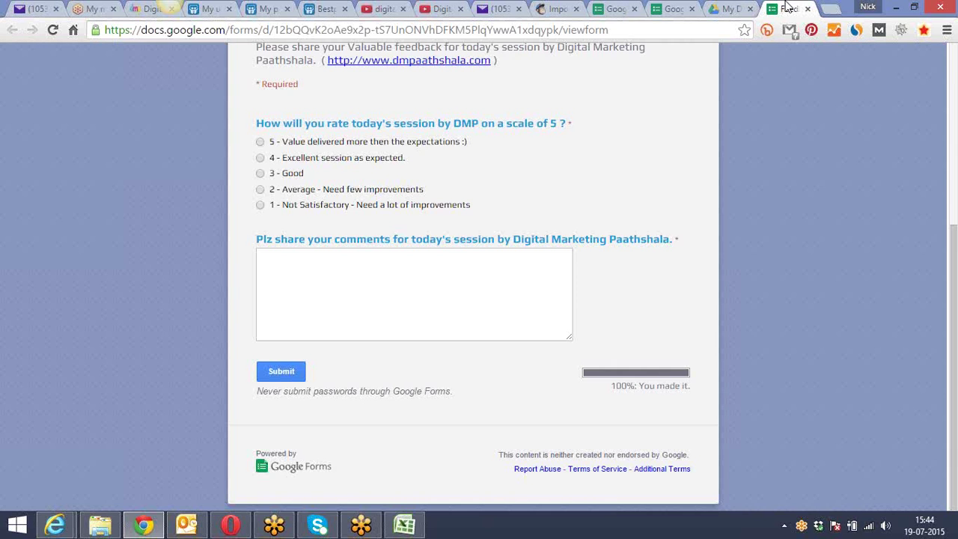
pyautogui.click(554, 8)
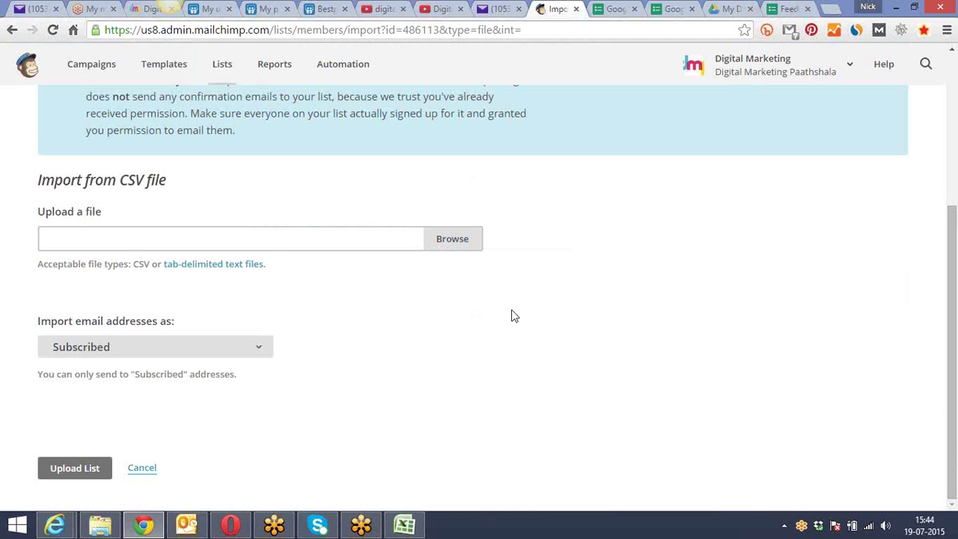
# Scroll through the Sunday Batch list's Import from CSV file page
pyautogui.scroll(3, 514, 316)
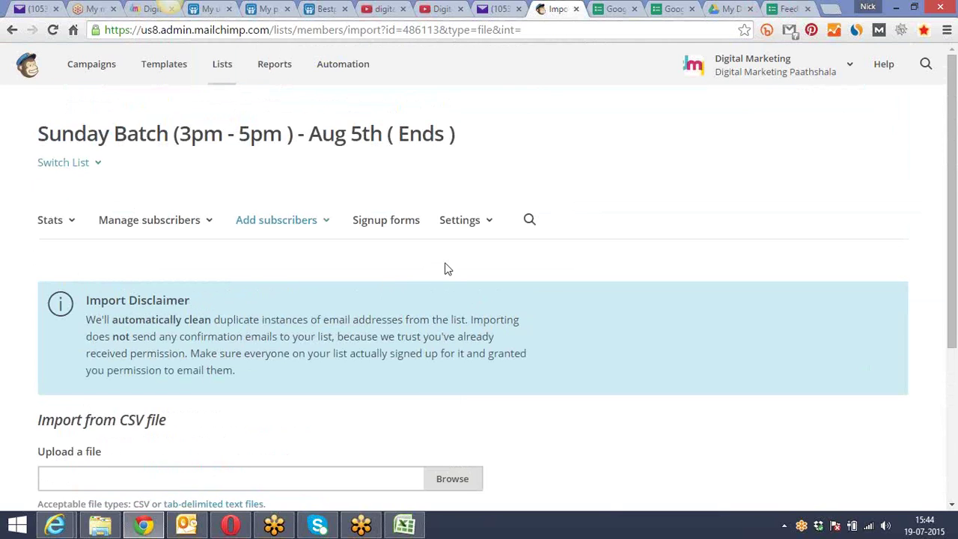
pyautogui.moveTo(954, 148); pyautogui.dragTo(954, 384)
pyautogui.moveTo(956, 305); pyautogui.dragTo(956, 91)
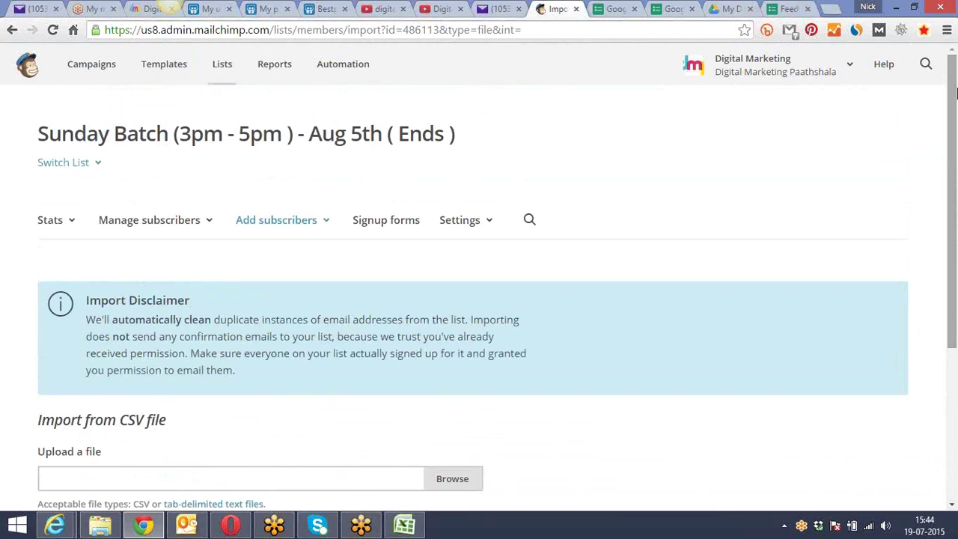
# Open the Sunday Batch list's Signup forms, browse the form types, and select General forms
pyautogui.click(398, 230)
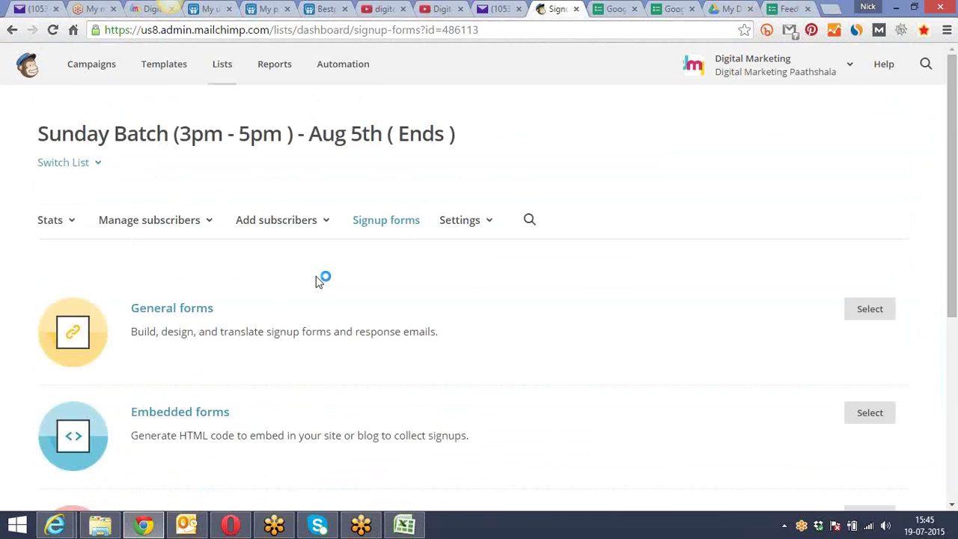
pyautogui.scroll(-2, 320, 278)
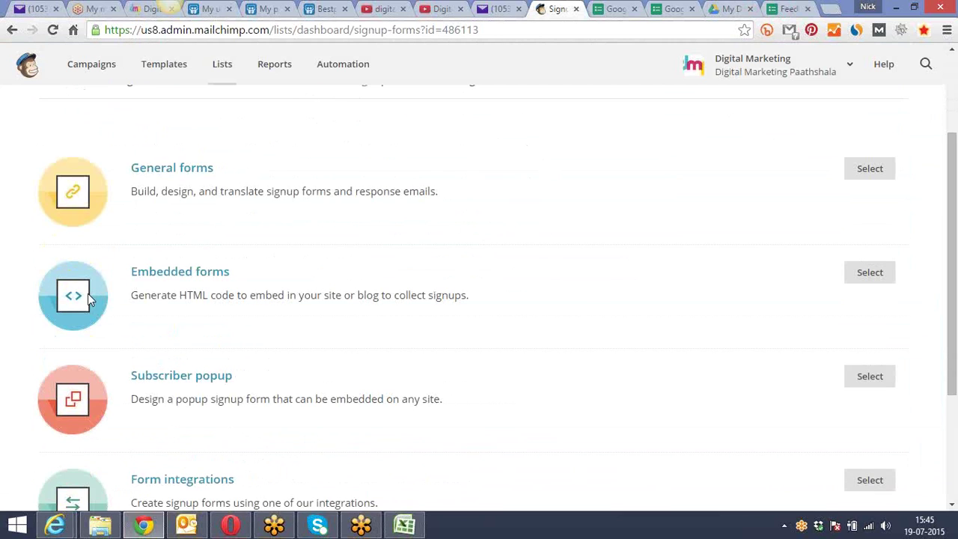
pyautogui.scroll(-3, 92, 304)
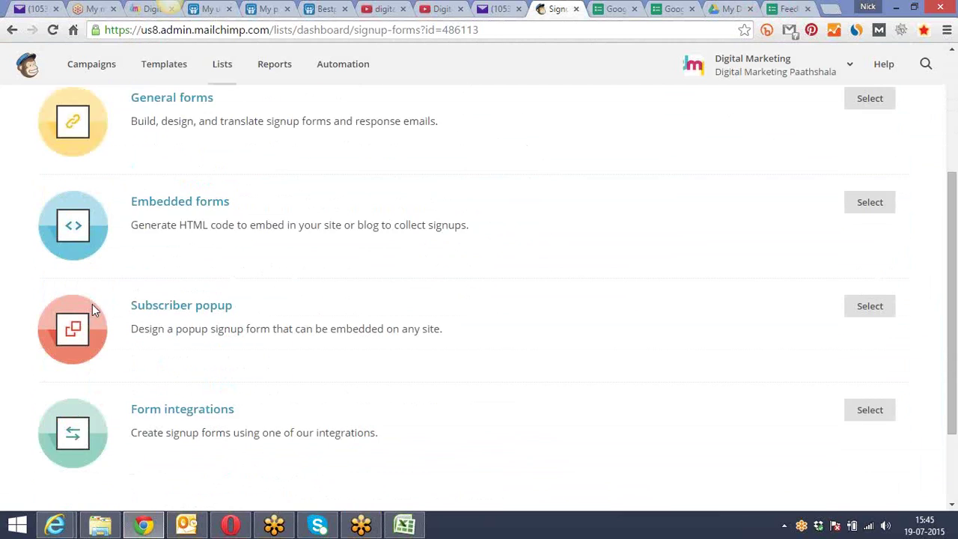
pyautogui.scroll(2, 92, 310)
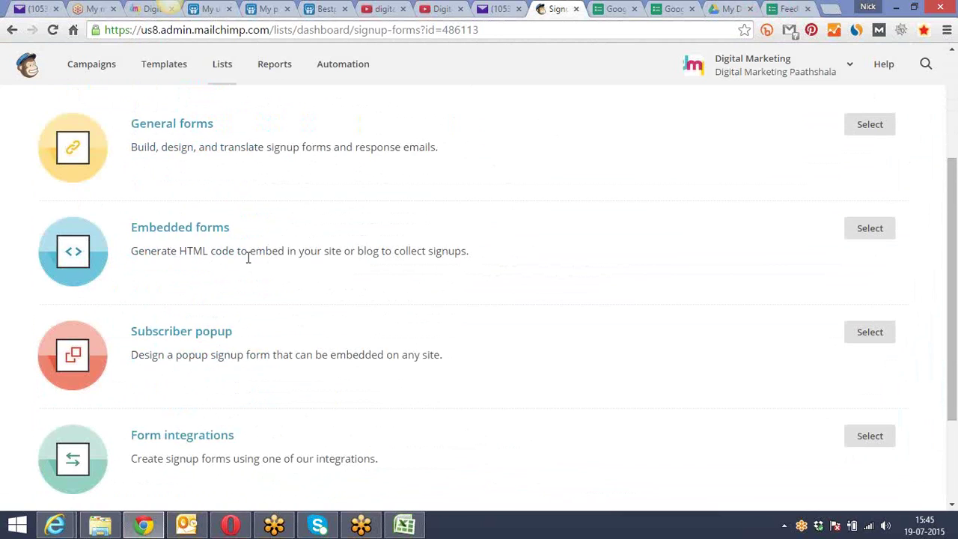
pyautogui.scroll(-2, 251, 262)
pyautogui.scroll(1, 252, 283)
pyautogui.scroll(-1, 250, 294)
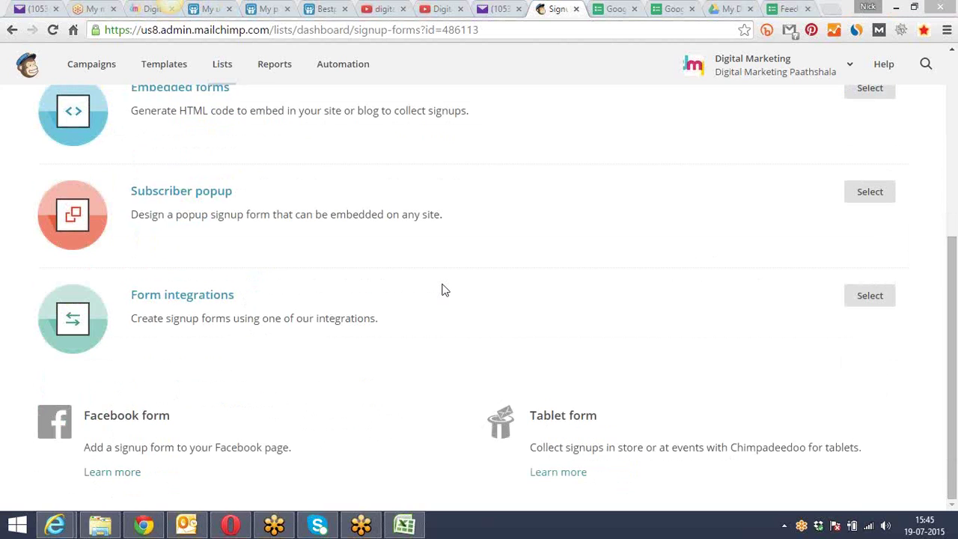
pyautogui.scroll(3, 442, 291)
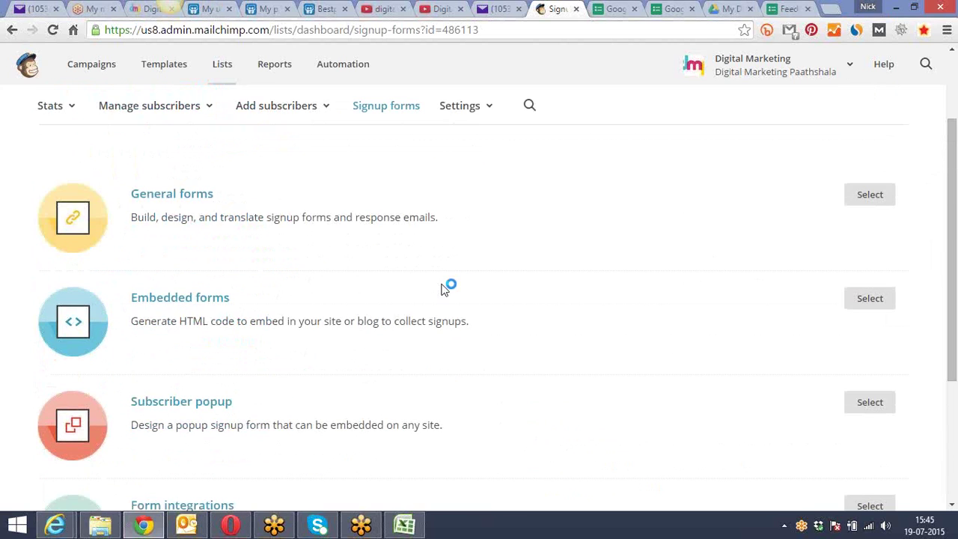
pyautogui.click(872, 197)
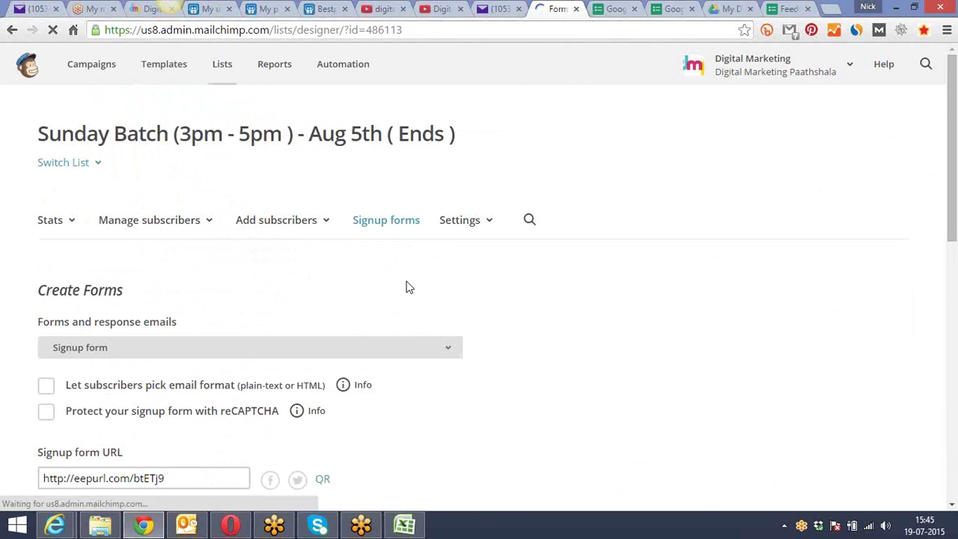
# Review the general signup form builder and its Settings options, then go to the Lists overview
pyautogui.scroll(-4, 409, 287)
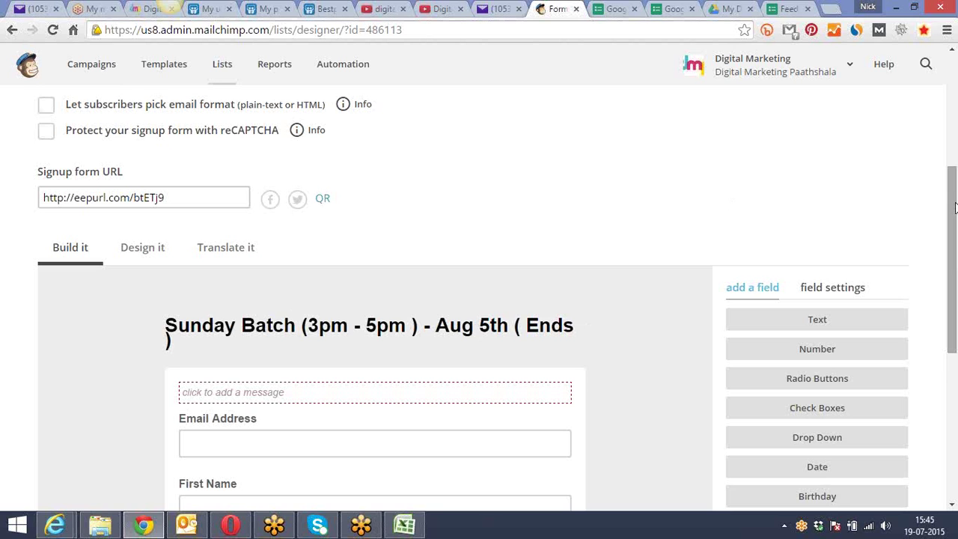
pyautogui.moveTo(953, 200); pyautogui.dragTo(920, 295)
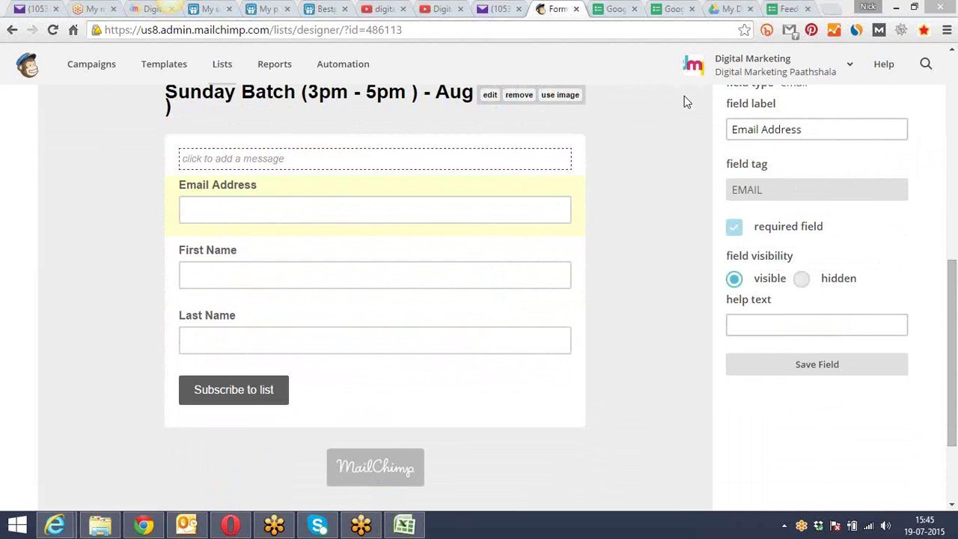
pyautogui.moveTo(953, 269); pyautogui.dragTo(947, 58)
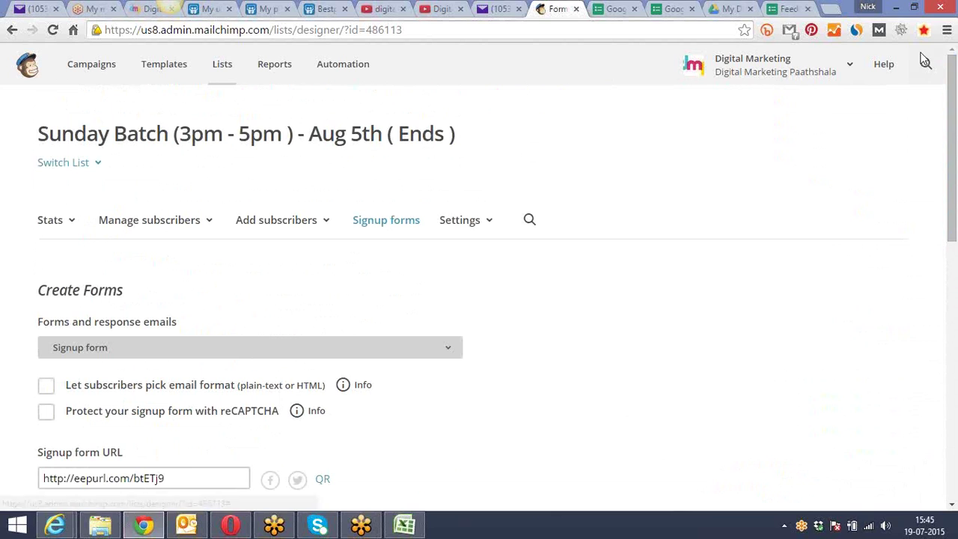
pyautogui.click(492, 222)
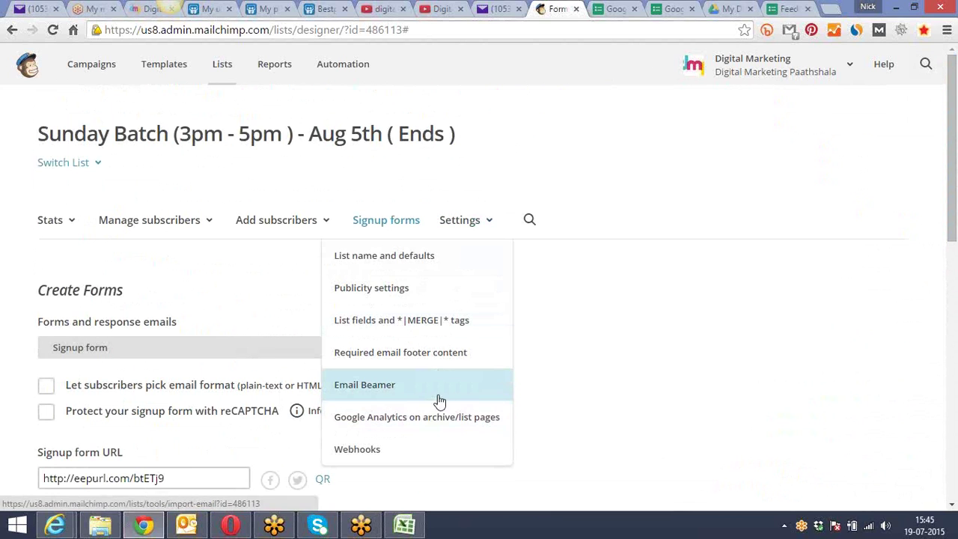
pyautogui.click(678, 209)
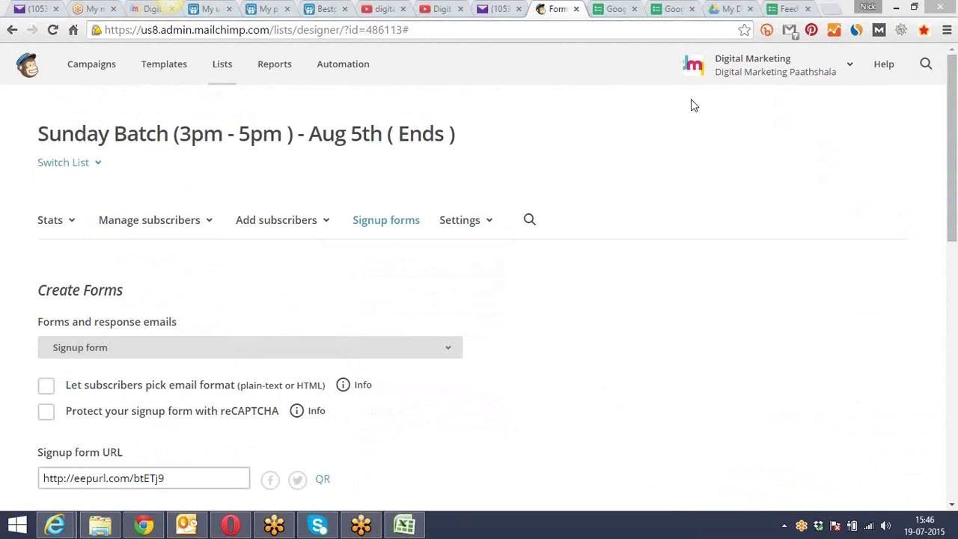
pyautogui.moveTo(955, 111); pyautogui.dragTo(898, 105)
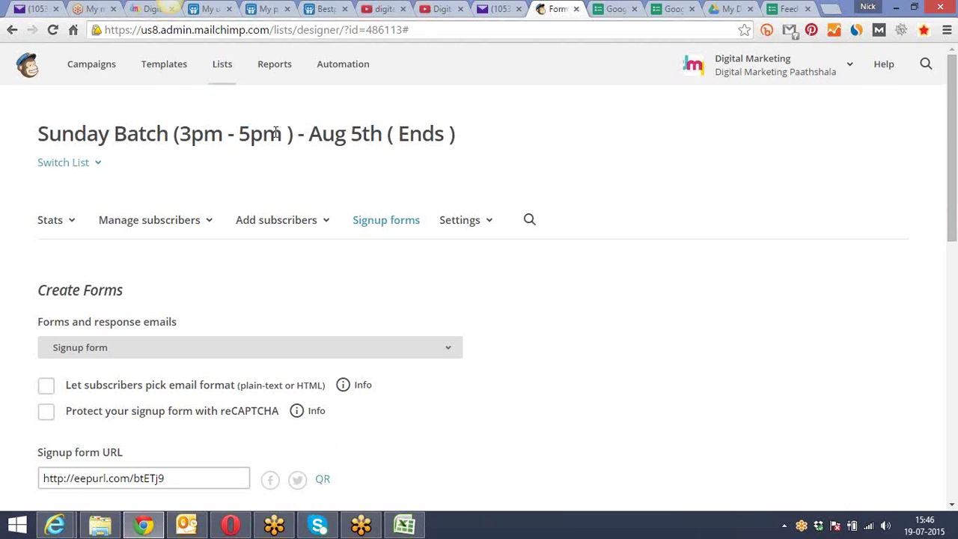
pyautogui.click(222, 67)
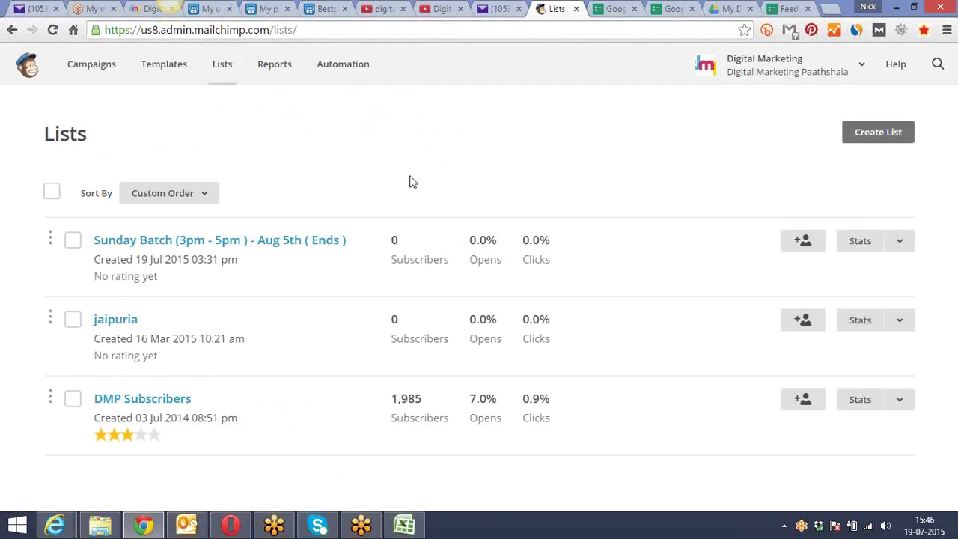
# Open the Campaigns page and check the past campaigns' open and click statistics
pyautogui.click(92, 73)
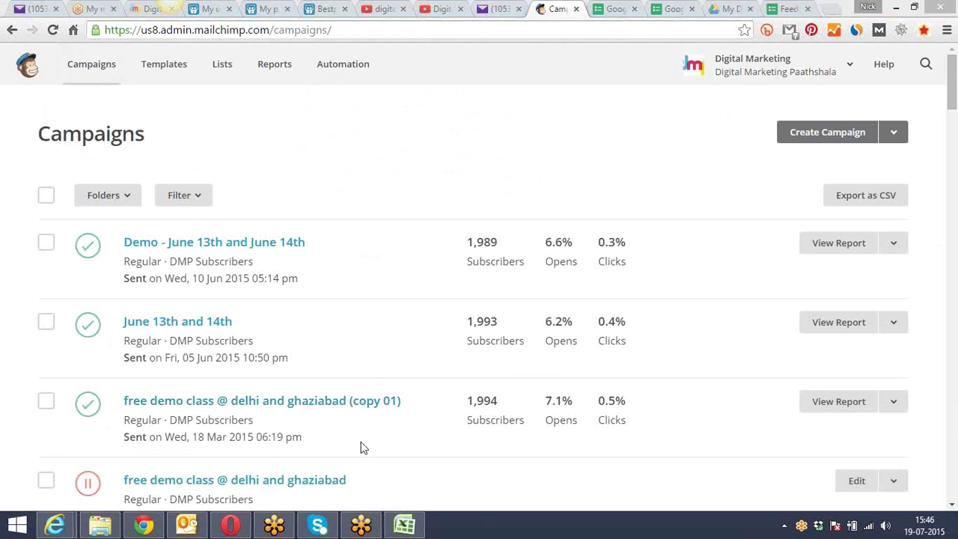
pyautogui.moveTo(573, 260)
pyautogui.moveTo(524, 315)
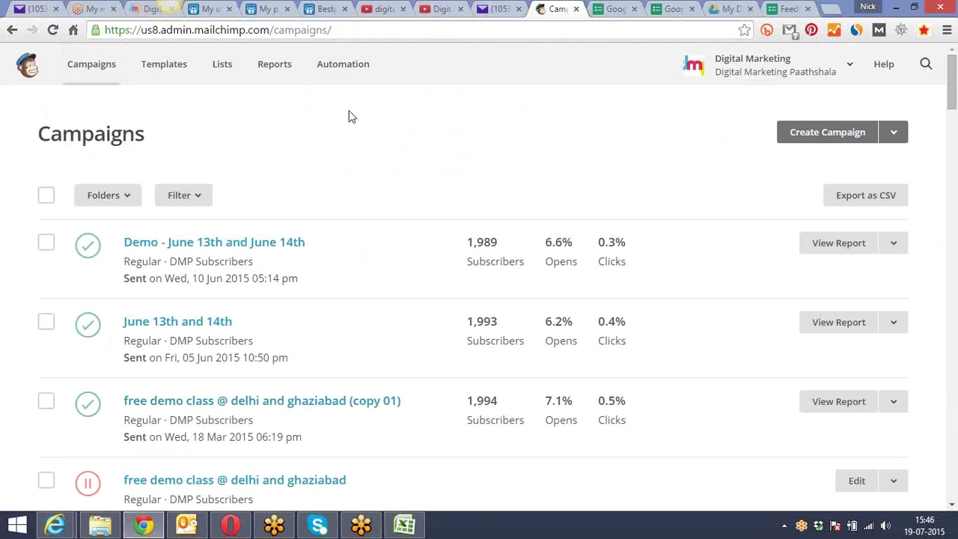
# Create a regular campaign addressed to the entire Sunday Batch list
pyautogui.click(829, 144)
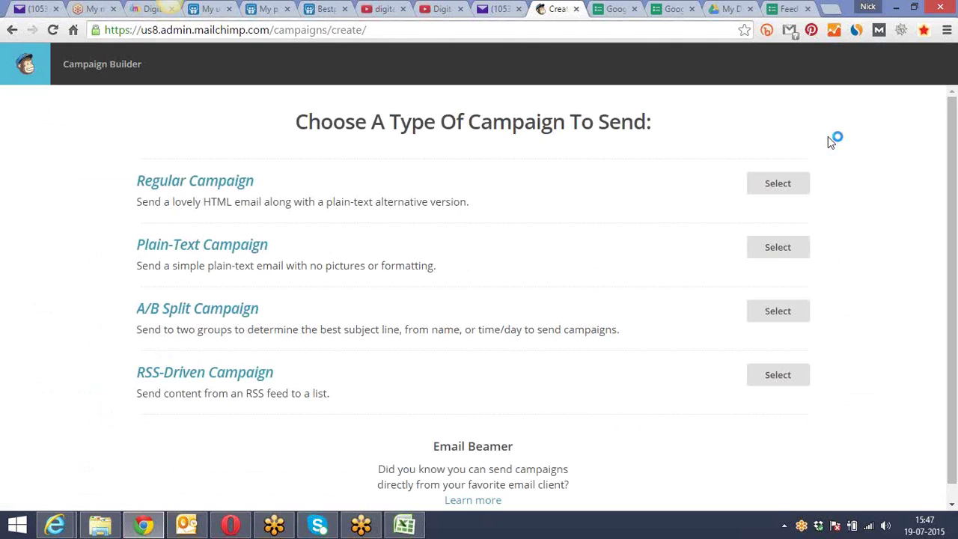
pyautogui.click(778, 185)
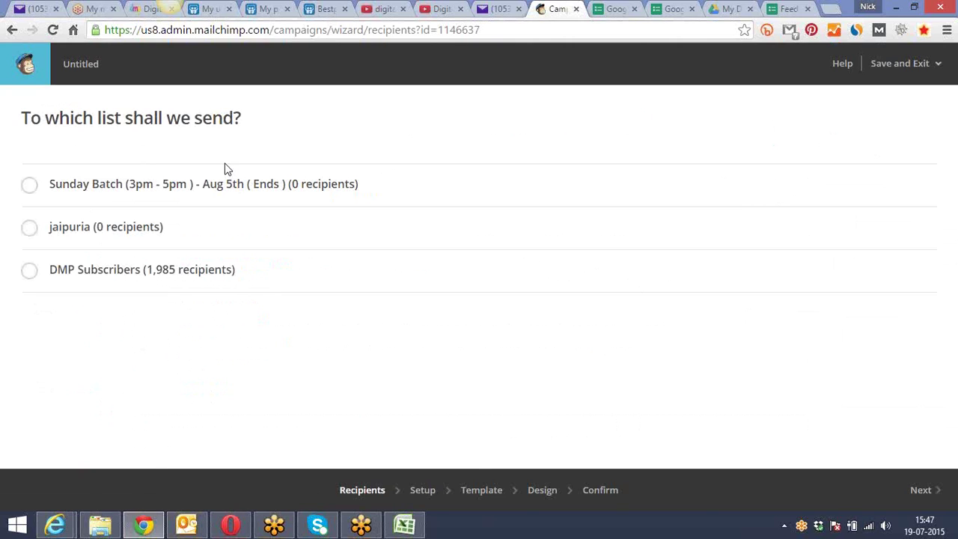
pyautogui.click(28, 192)
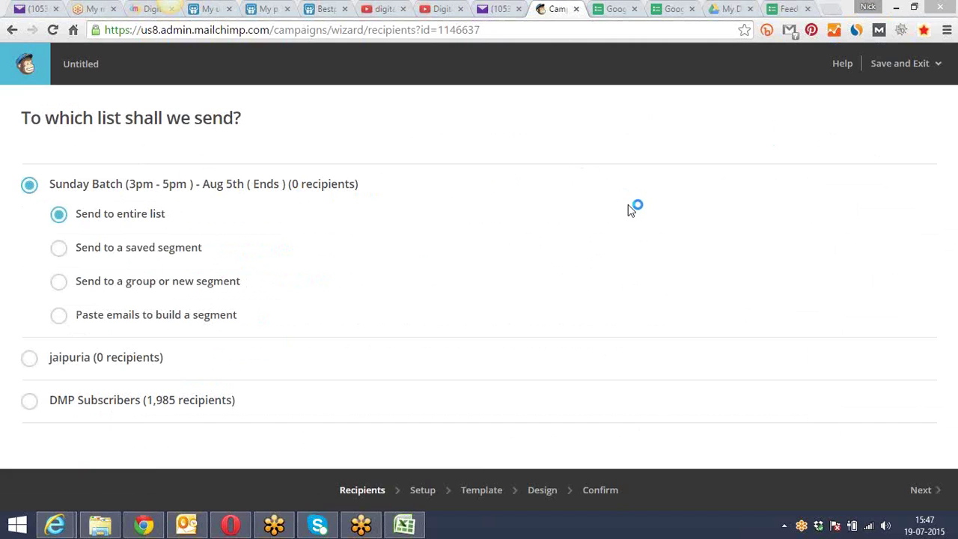
pyautogui.click(922, 499)
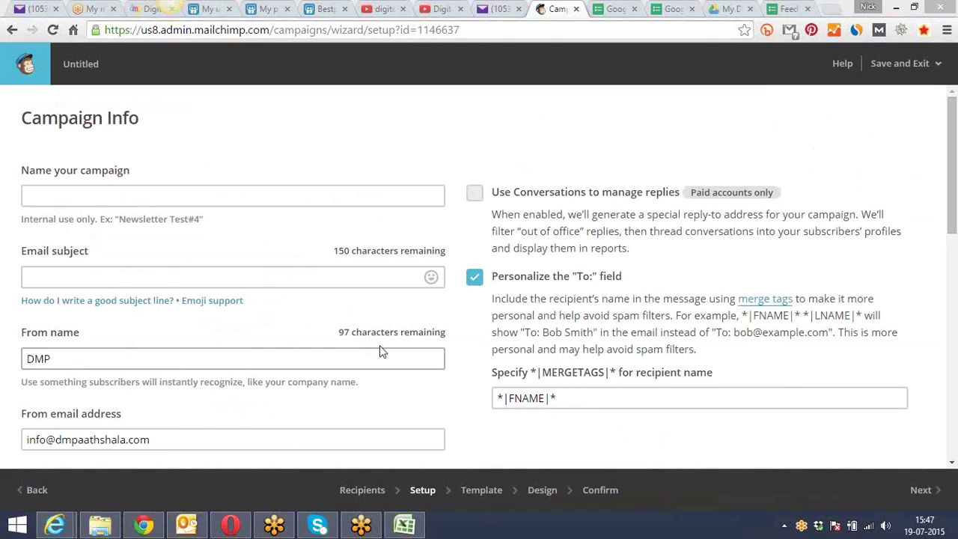
# Name the campaign 'Independence Wishes'
pyautogui.click(125, 193)
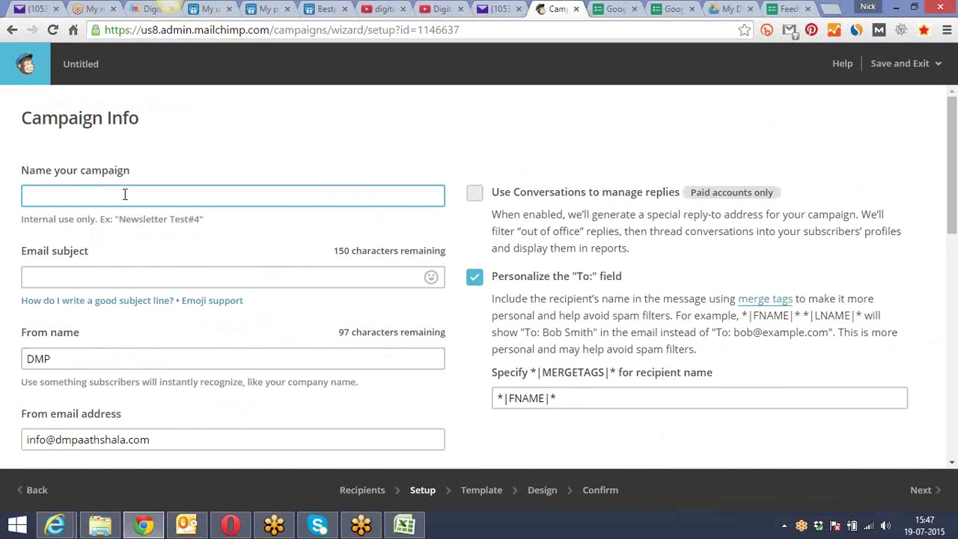
pyautogui.write('Independence Wishes')
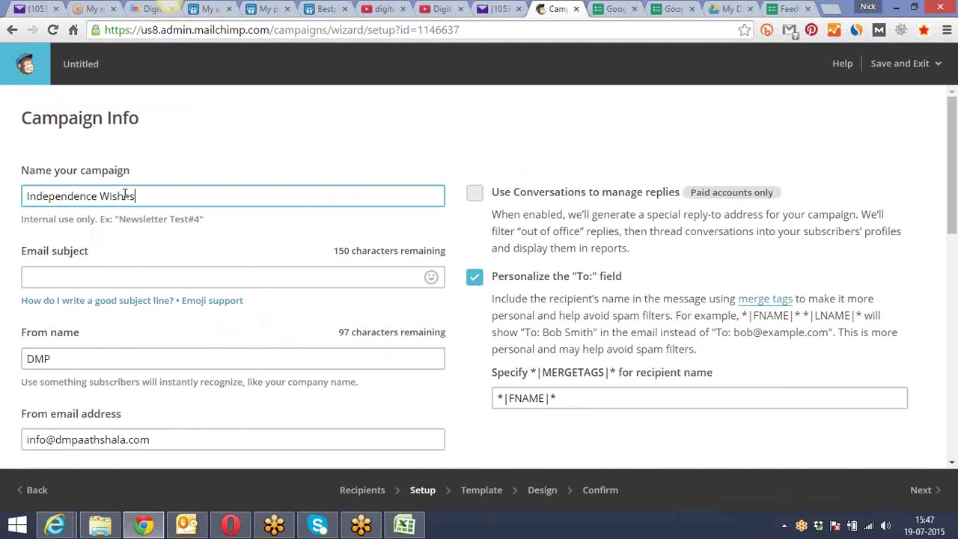
# Enter the email subject 'Wishing Happy Independence...'
pyautogui.click(121, 275)
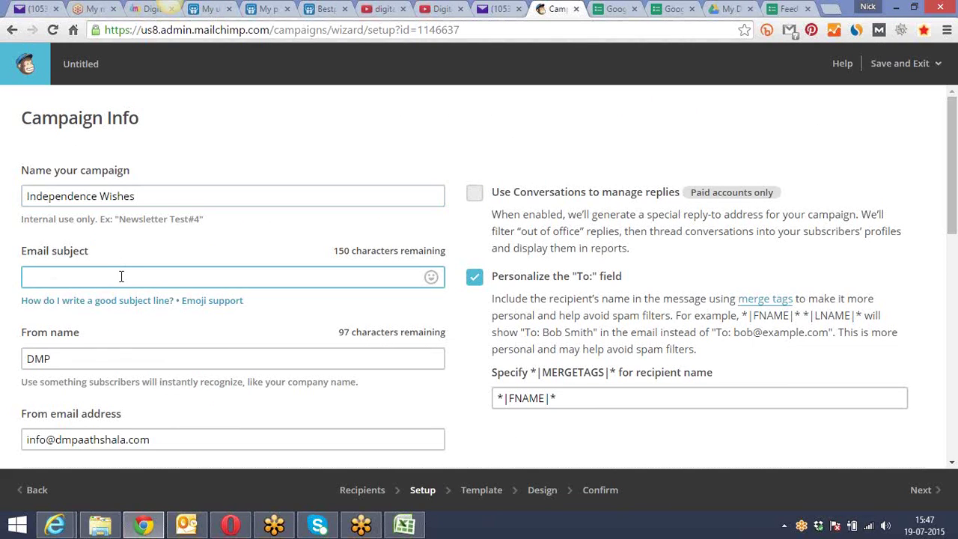
pyautogui.click(236, 137)
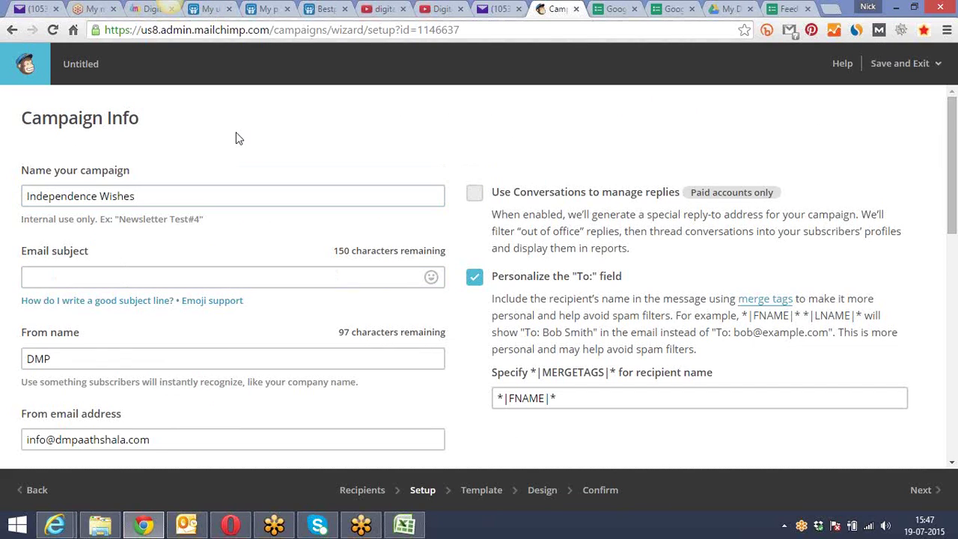
pyautogui.scroll(-2, 236, 138)
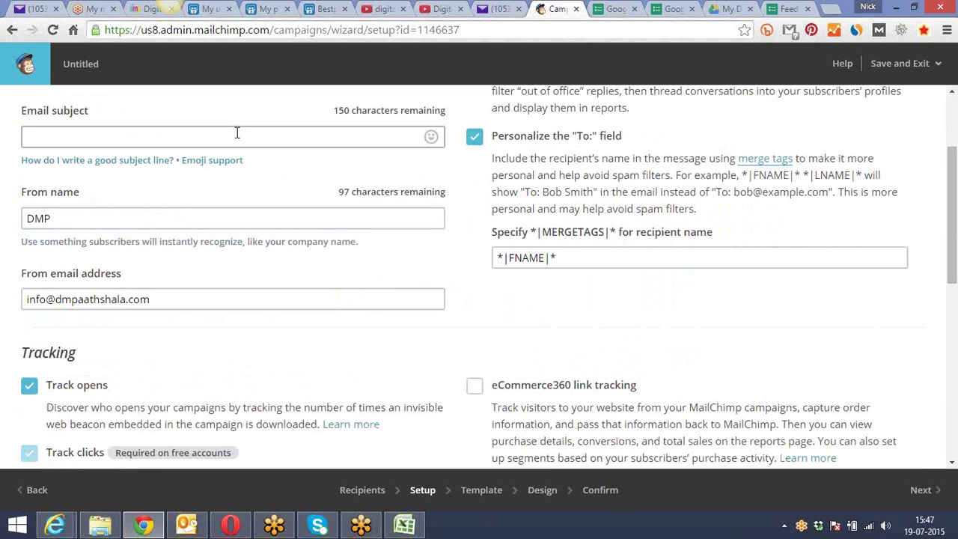
pyautogui.click(236, 133)
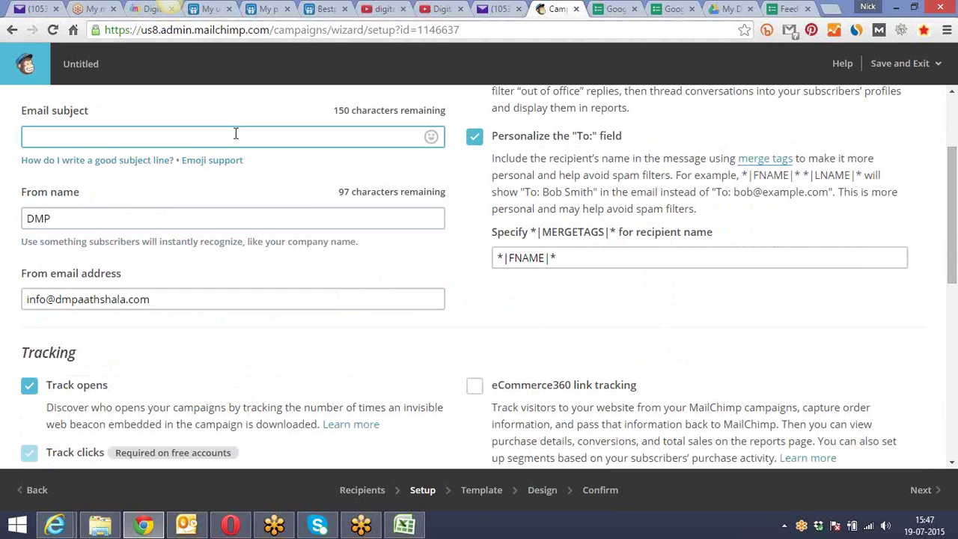
pyautogui.write('Wishing Happy Ind')
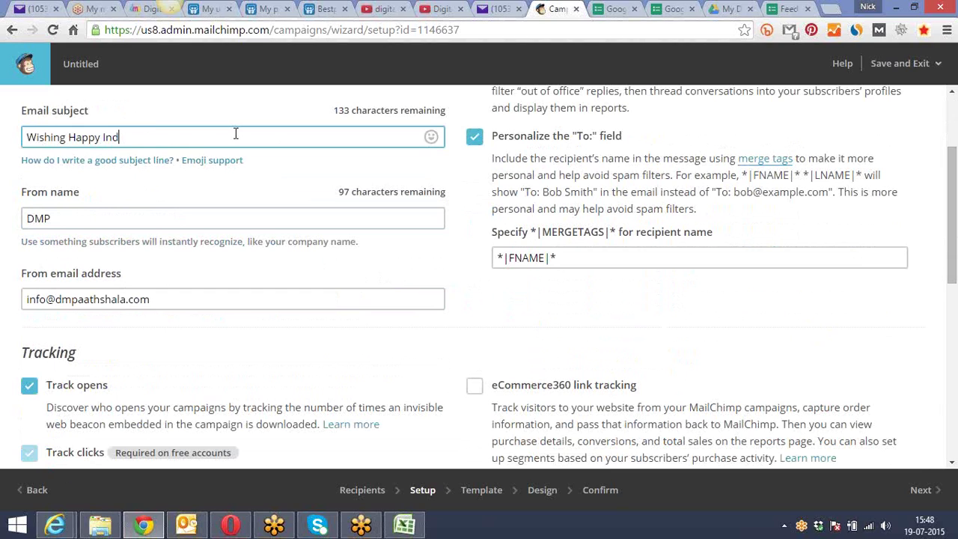
pyautogui.write('ependence....')
# Open the subject-line help link in a new tab and switch to it
pyautogui.rightClick(138, 170)
pyautogui.click(169, 173)
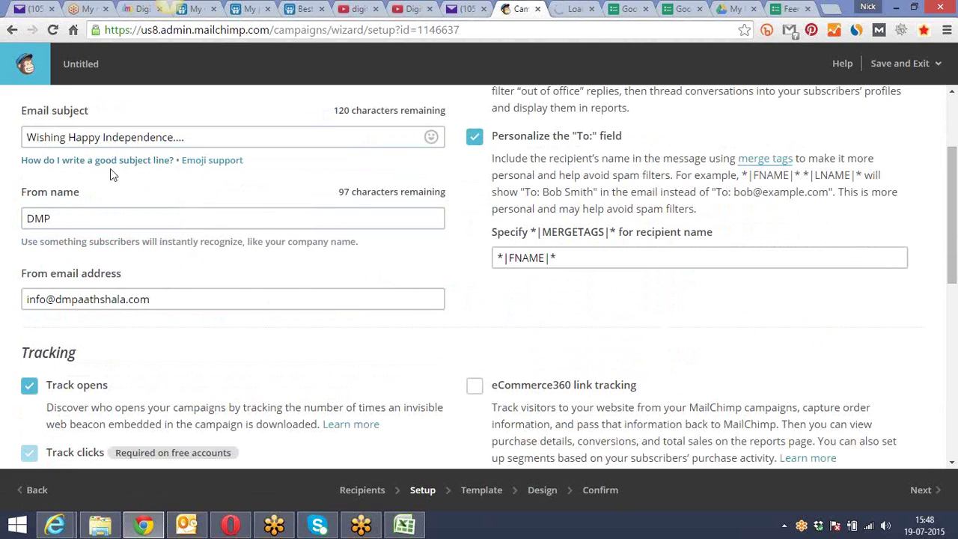
pyautogui.click(568, 8)
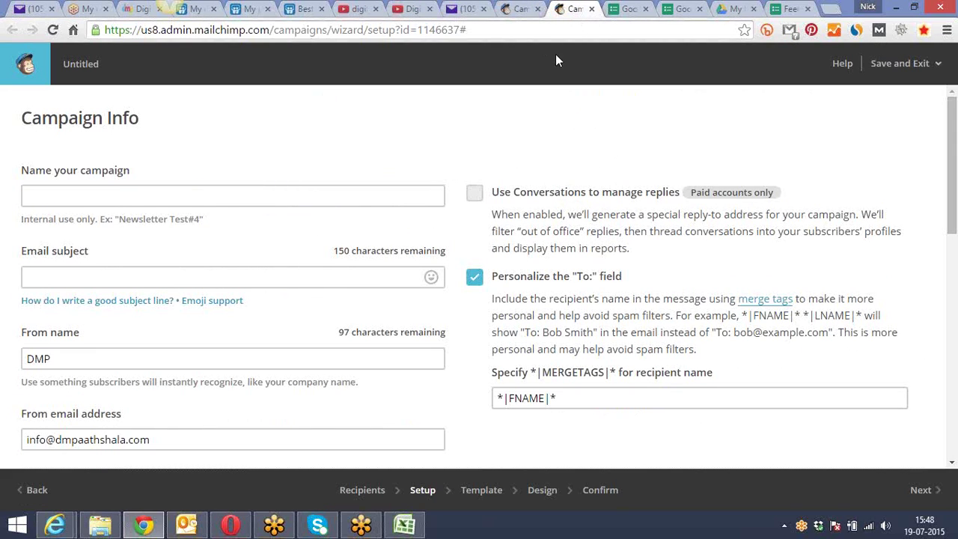
# Open the subject line advice and rate the term 'Independence Day' in the researcher
pyautogui.click(162, 300)
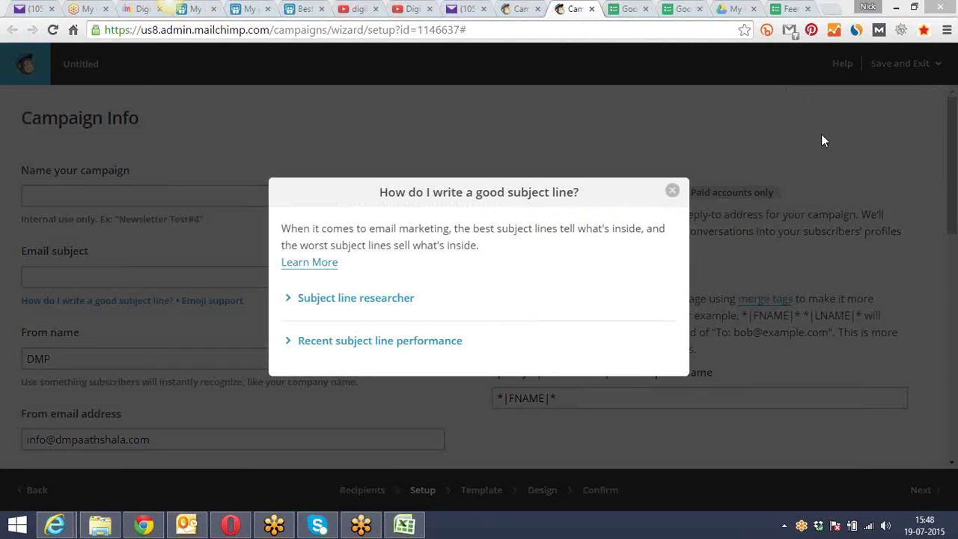
pyautogui.moveTo(476, 195); pyautogui.dragTo(423, 118)
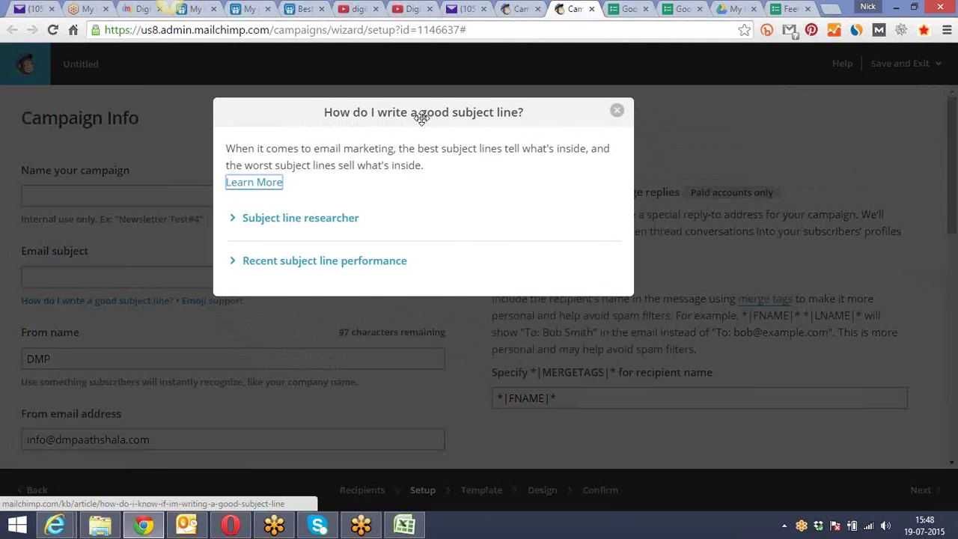
pyautogui.click(334, 220)
pyautogui.scroll(-3, 366, 261)
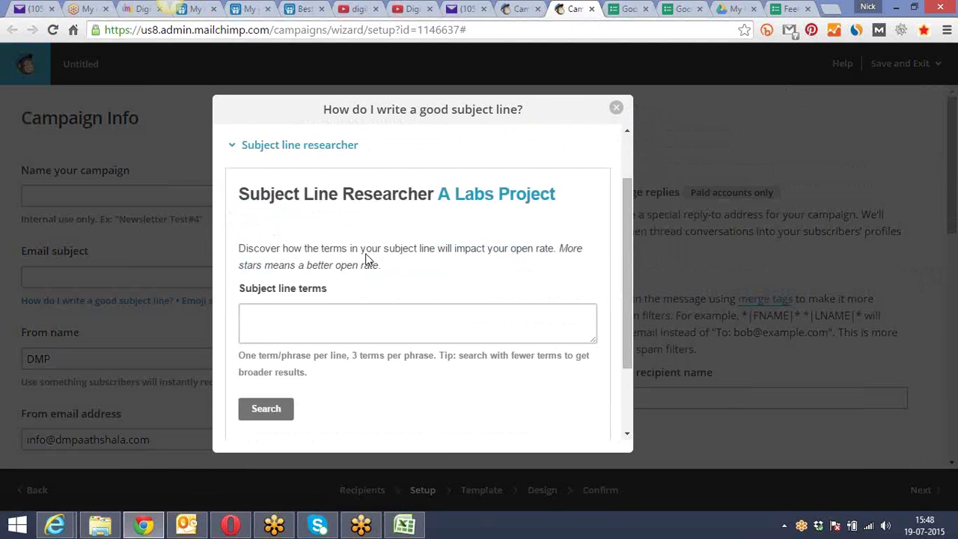
pyautogui.scroll(1, 348, 262)
pyautogui.click(298, 296)
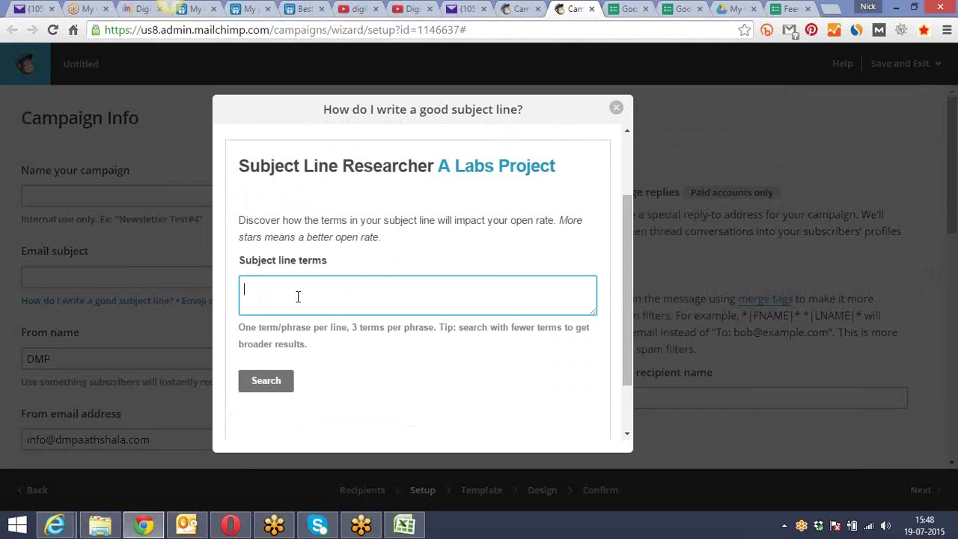
pyautogui.write('Indepenc')
pyautogui.write('ence Day')
pyautogui.click(268, 383)
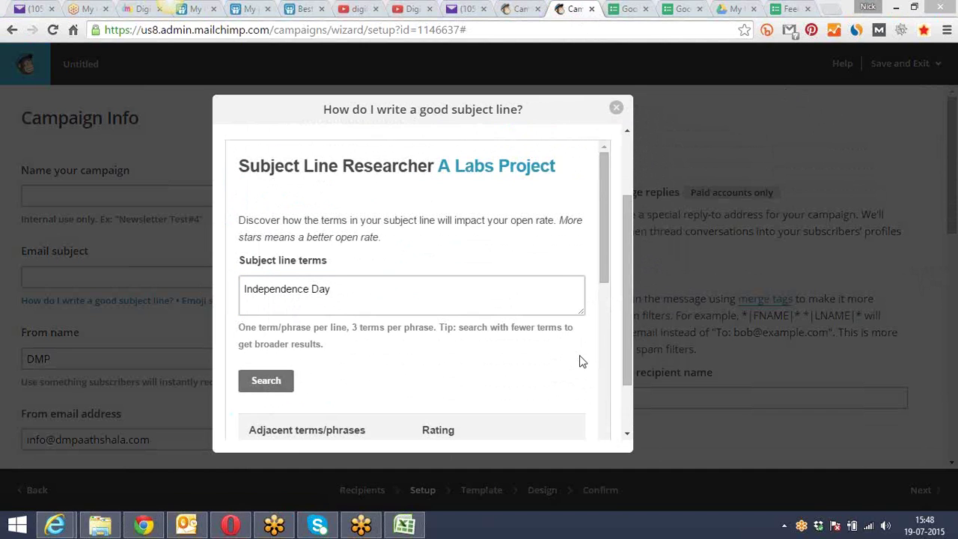
# Rate 'Wishing Independence Day' and expand the recent subject line performance
pyautogui.moveTo(604, 216); pyautogui.dragTo(598, 313)
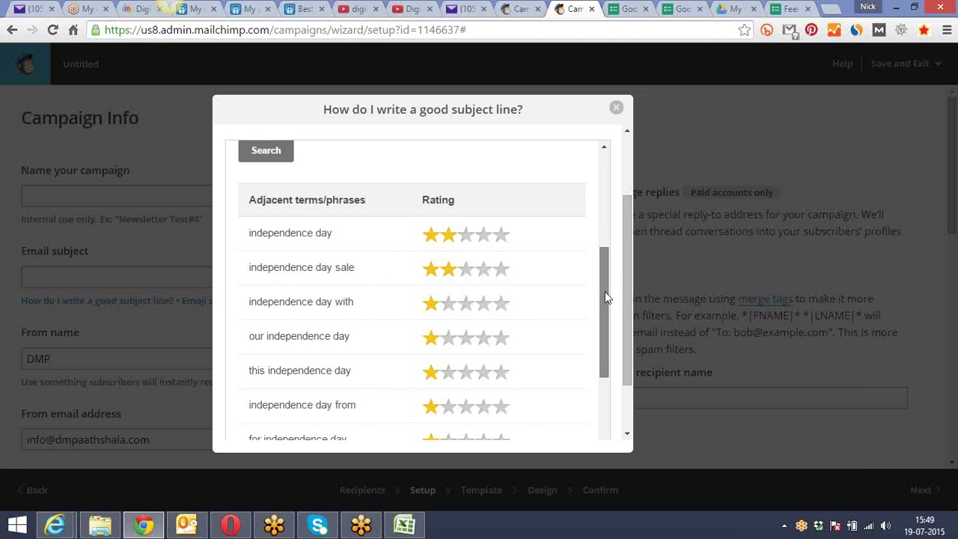
pyautogui.moveTo(605, 291); pyautogui.dragTo(605, 216)
pyautogui.click(244, 238)
pyautogui.write('Wishing Independence Day')
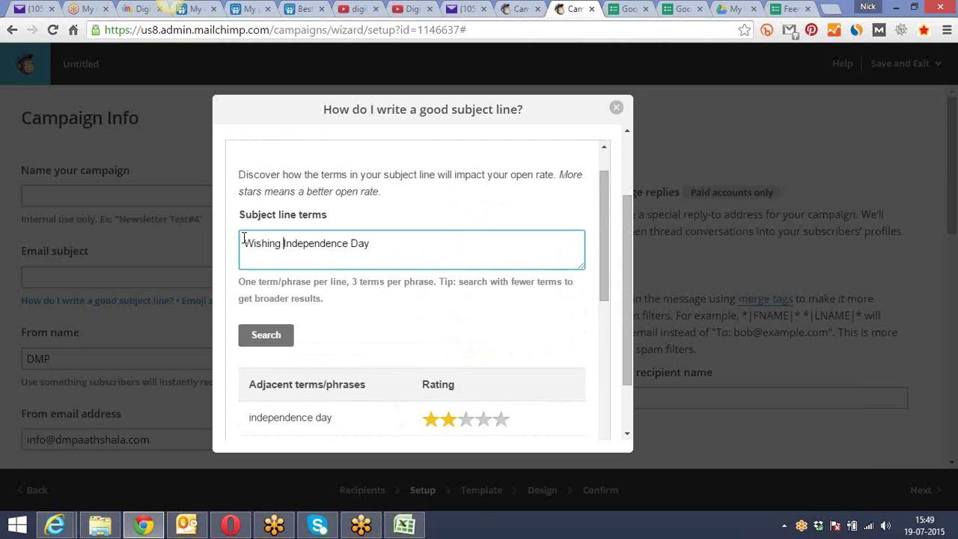
pyautogui.click(254, 335)
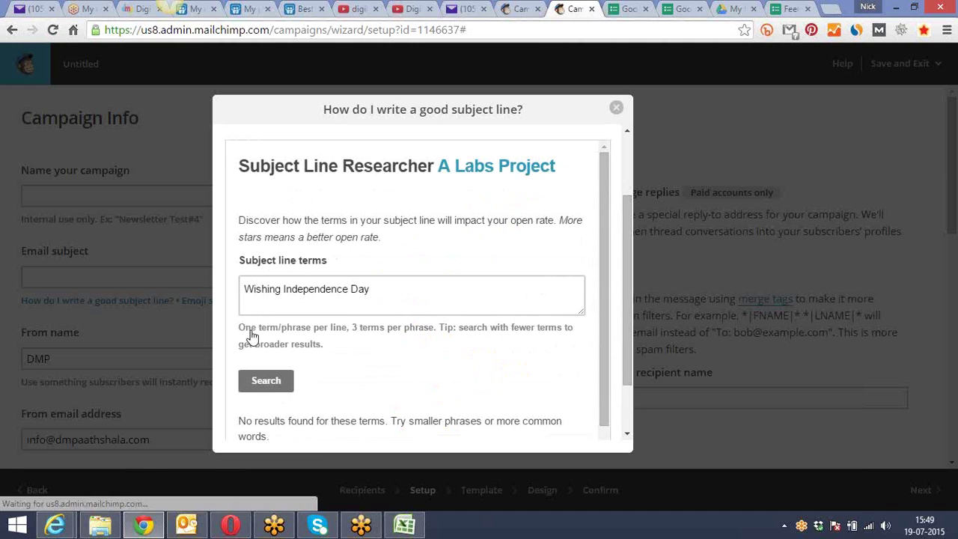
pyautogui.moveTo(605, 169); pyautogui.dragTo(628, 295)
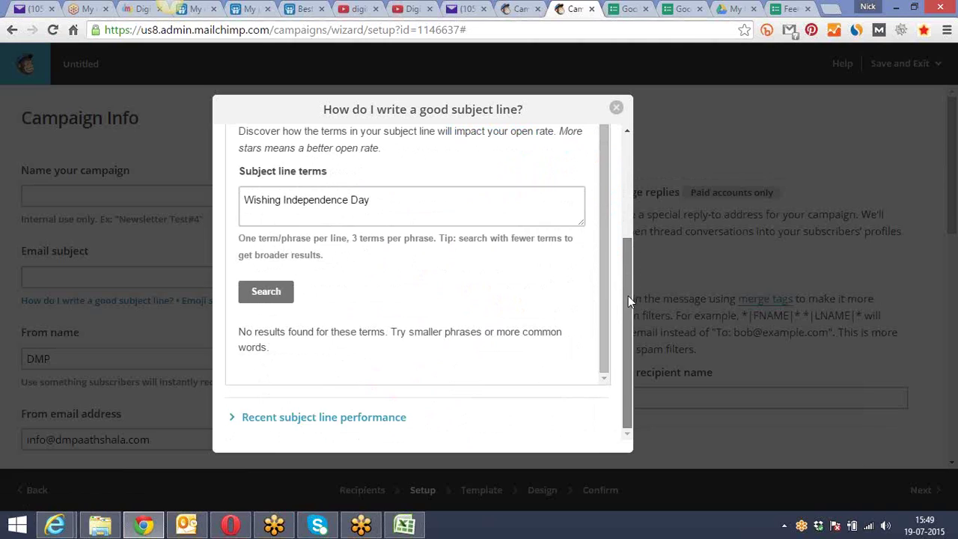
pyautogui.click(386, 202)
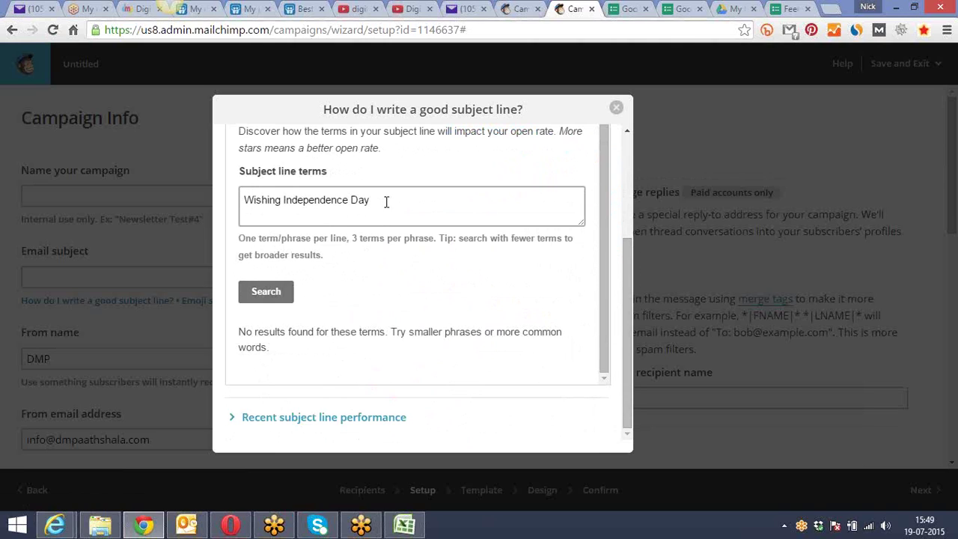
pyautogui.click(268, 425)
# Rate 'Independence Day on Aug 15th', then re-rate plain 'Independence Day'
pyautogui.moveTo(283, 198); pyautogui.dragTo(215, 205)
pyautogui.press('BackSpace')
pyautogui.press('Delete')
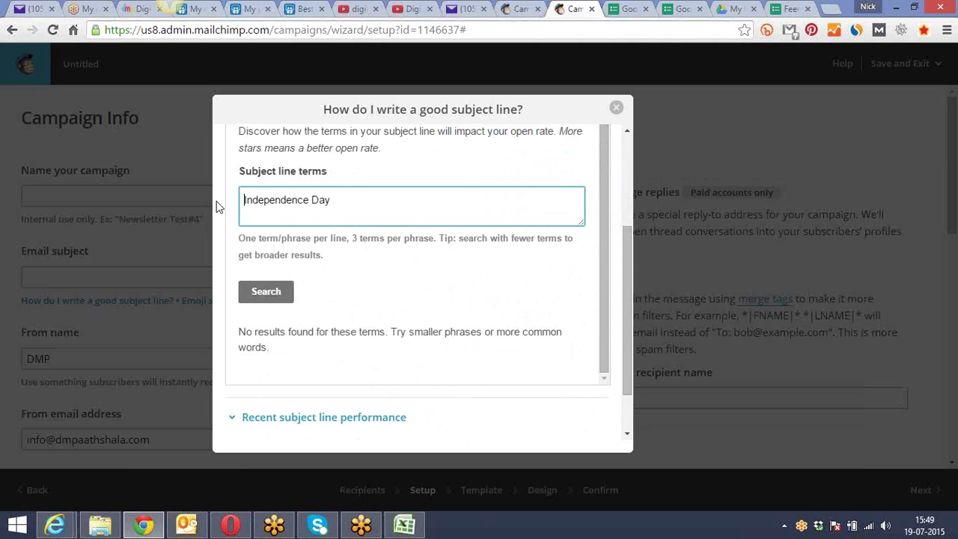
pyautogui.write('on Aug 15th')
pyautogui.click(271, 293)
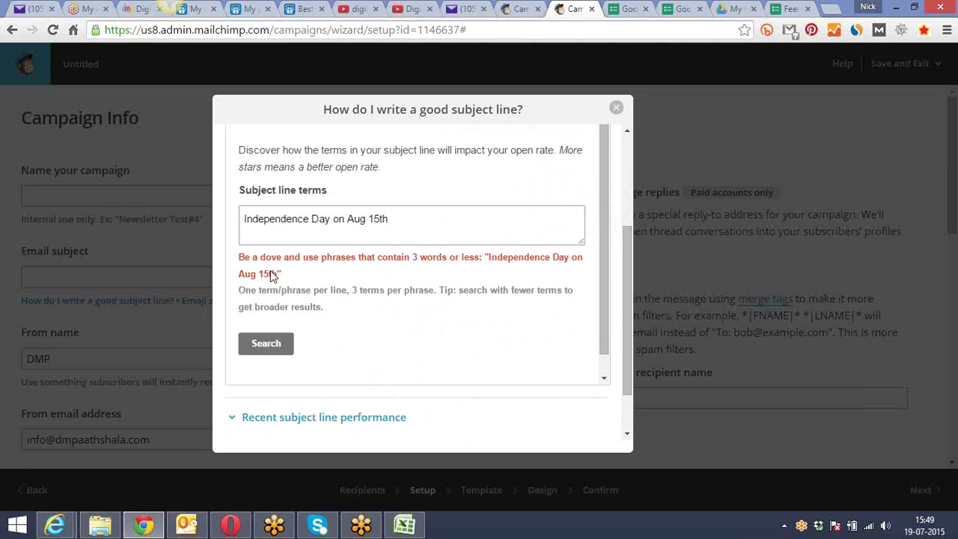
pyautogui.moveTo(390, 218); pyautogui.dragTo(331, 217)
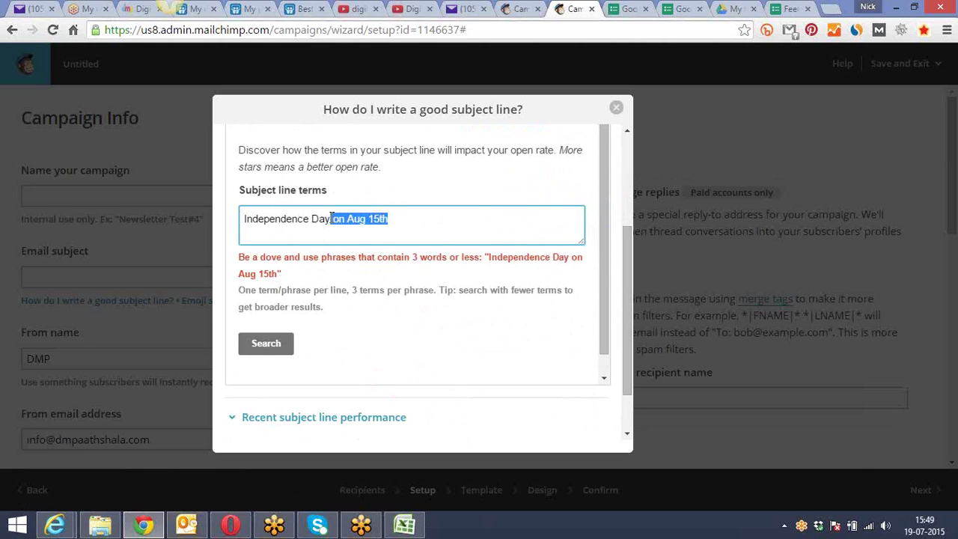
pyautogui.press('BackSpace')
pyautogui.click(266, 344)
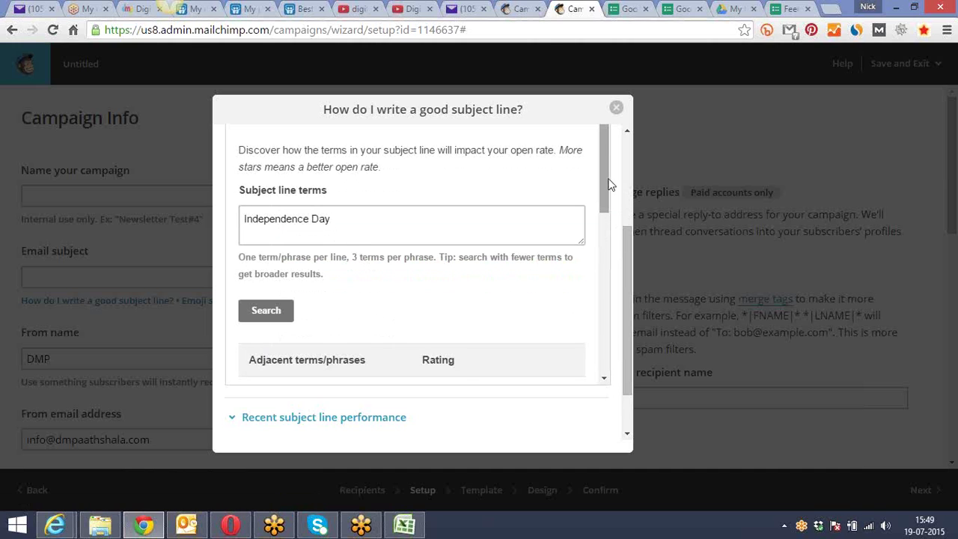
# Close the subject line help and return to the campaign name field
pyautogui.scroll(-3, 602, 199)
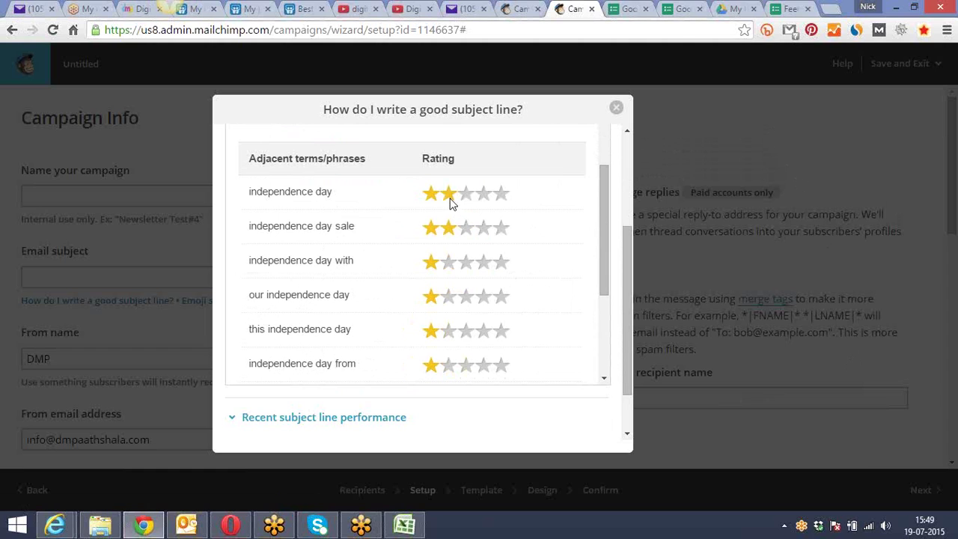
pyautogui.click(616, 107)
pyautogui.click(135, 196)
# Name the campaign 'Ind' with email subject 'Independence Days Wishes'
pyautogui.click(517, 9)
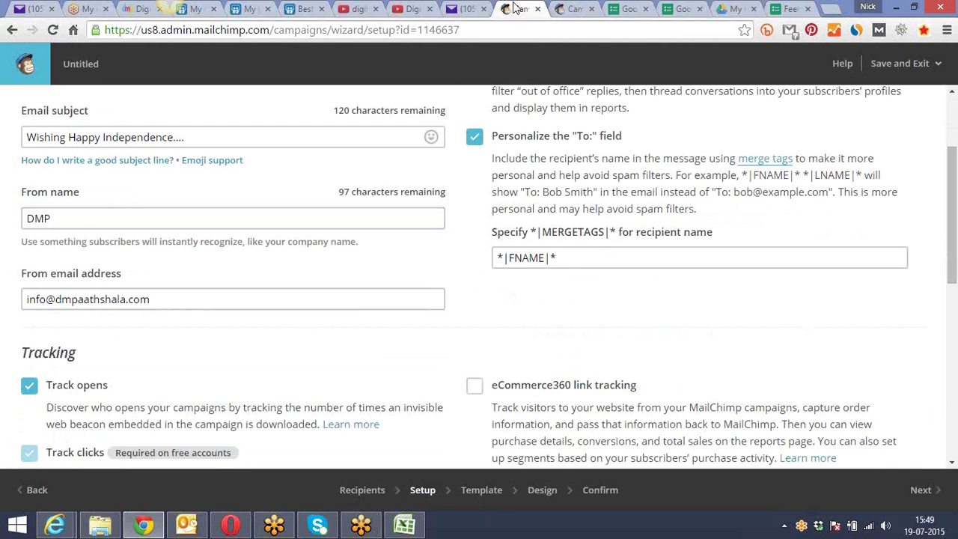
pyautogui.click(568, 9)
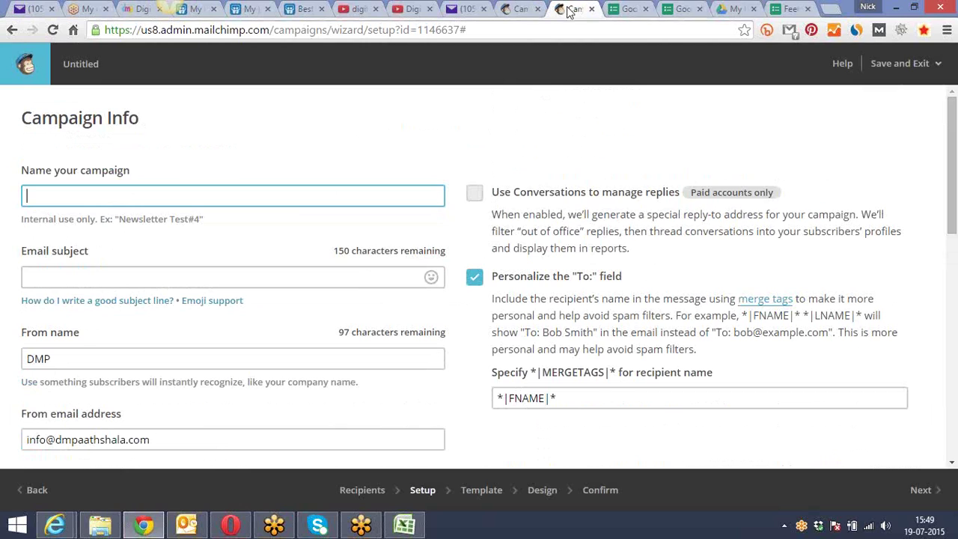
pyautogui.click(170, 194)
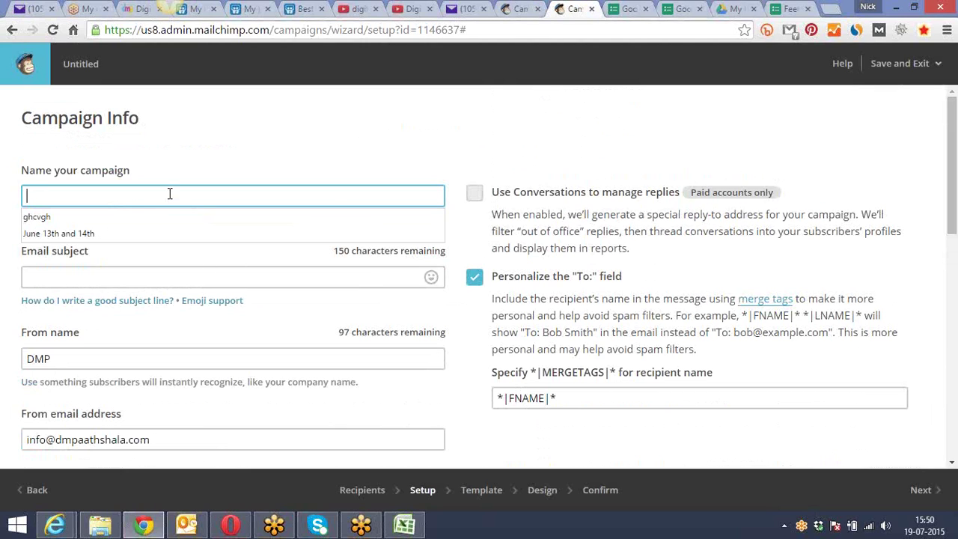
pyautogui.write('Ind')
pyautogui.click(166, 278)
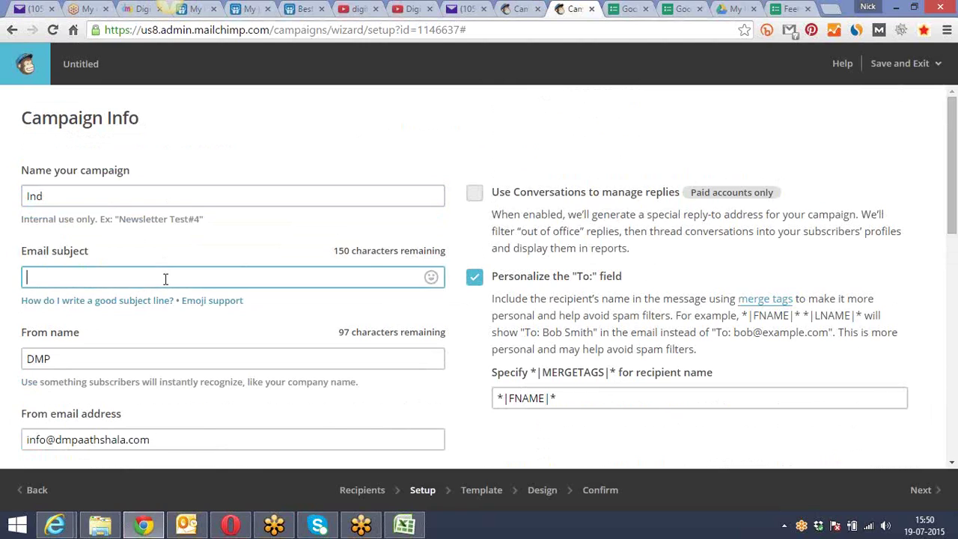
pyautogui.write('Independence Days Wishes')
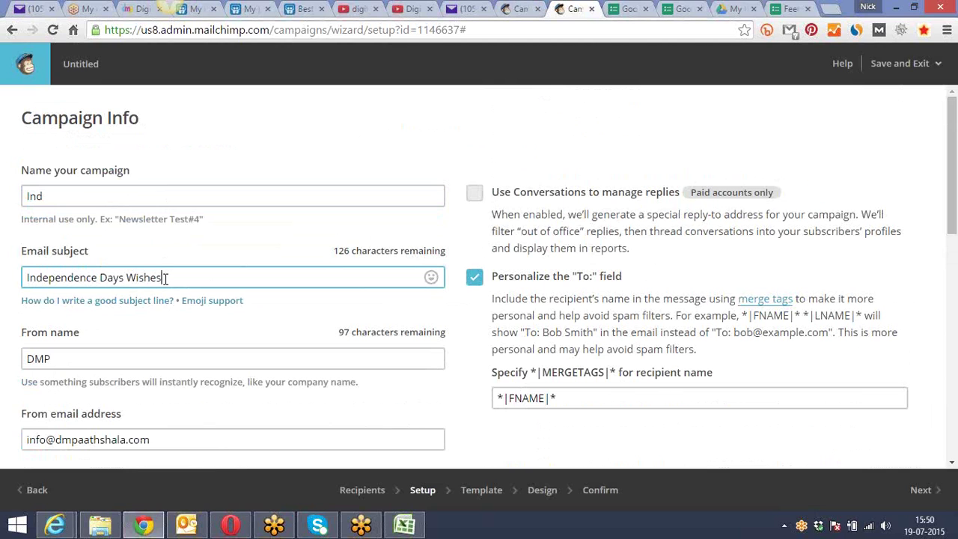
# Scroll down through the Tracking, Social Media and More options sections
pyautogui.click(150, 357)
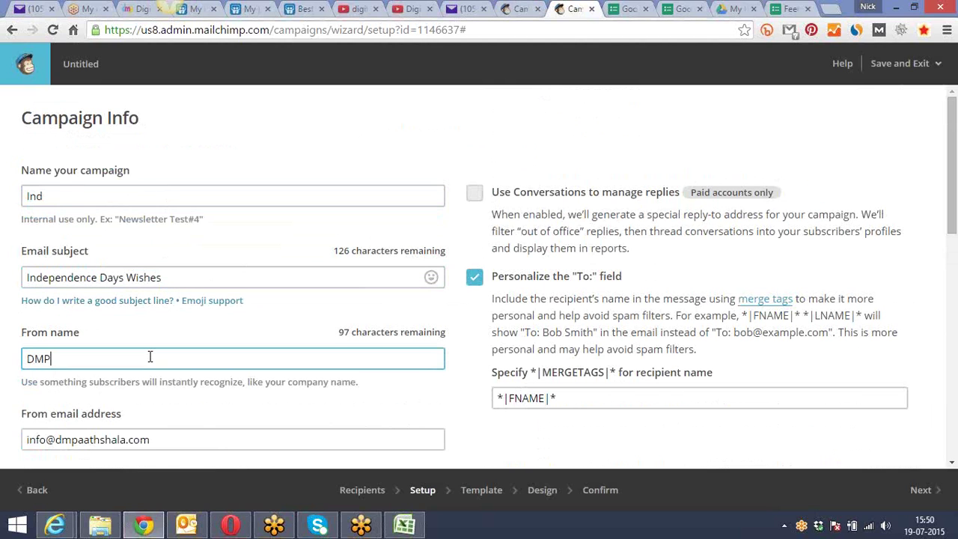
pyautogui.scroll(-4, 149, 357)
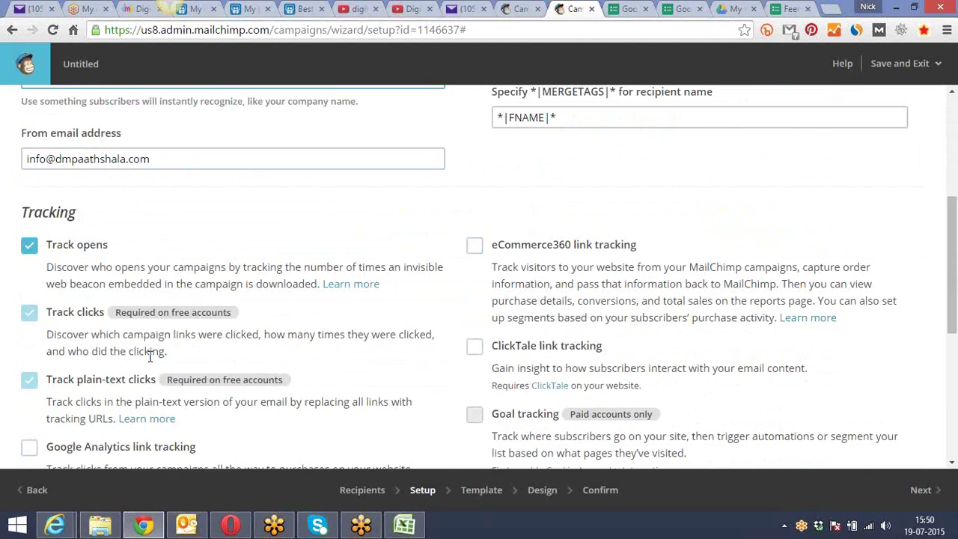
pyautogui.scroll(-1, 149, 355)
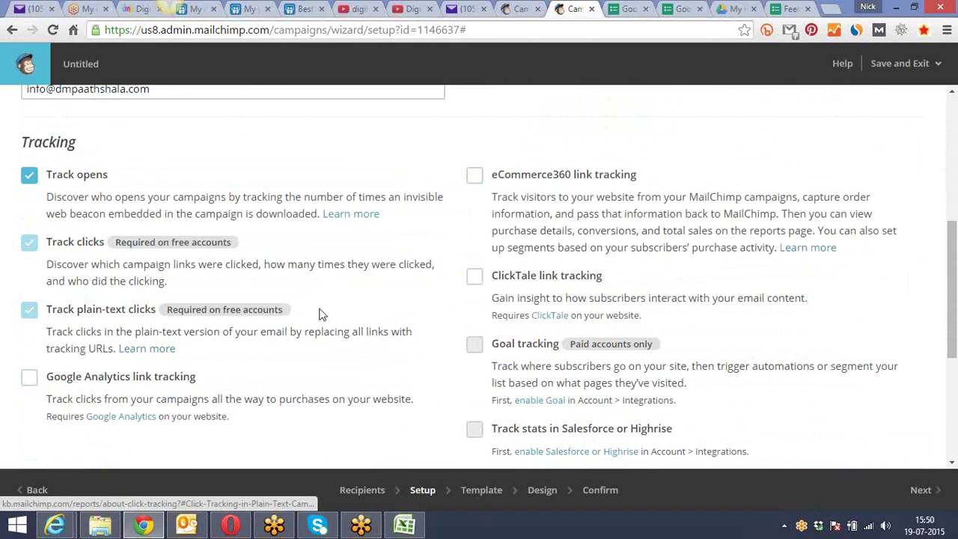
pyautogui.scroll(-1, 462, 222)
pyautogui.scroll(-1, 463, 222)
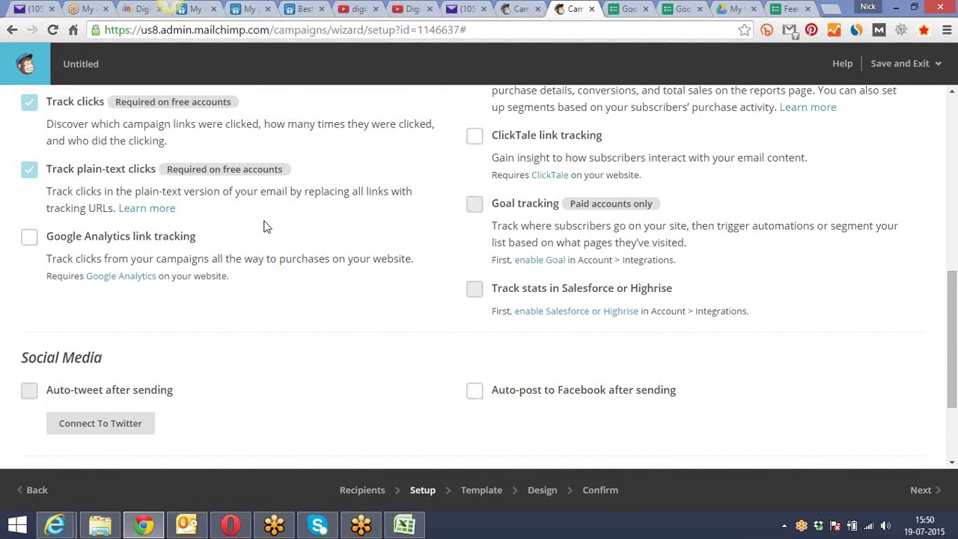
pyautogui.scroll(-1, 265, 227)
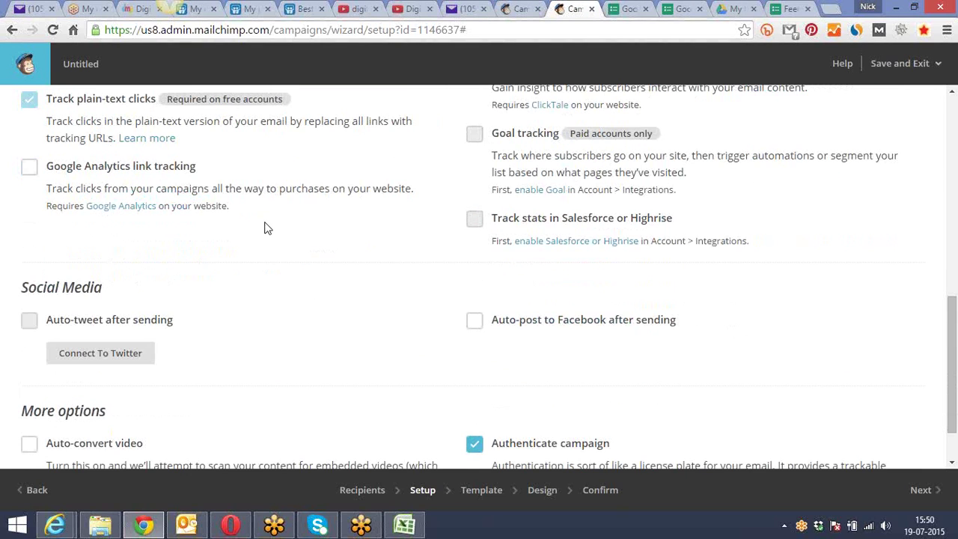
pyautogui.scroll(-1, 266, 227)
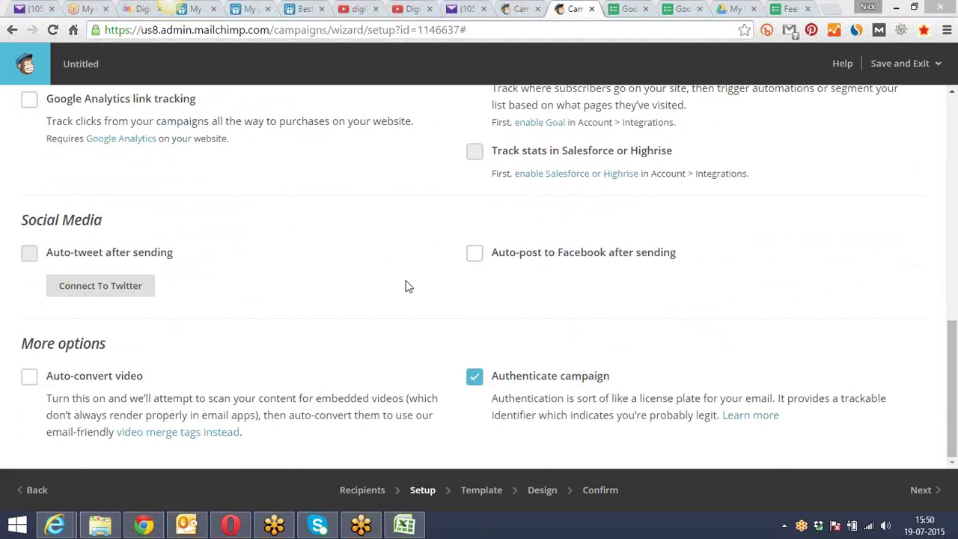
# Turn on auto-posting to Facebook after the campaign is sent
pyautogui.click(476, 256)
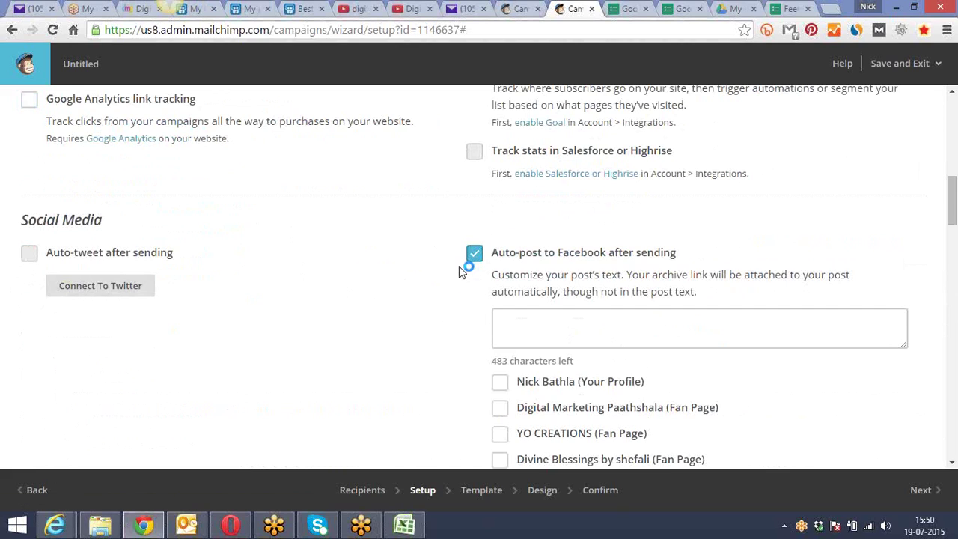
pyautogui.scroll(-3, 438, 290)
pyautogui.scroll(-4, 460, 275)
pyautogui.scroll(-5, 510, 260)
pyautogui.scroll(-15, 514, 267)
pyautogui.scroll(15, 514, 267)
pyautogui.scroll(5, 513, 272)
# Choose the YO CREATIONS page, own profile and Digital Marketing Paathshala page as Facebook targets
pyautogui.click(498, 291)
pyautogui.click(499, 241)
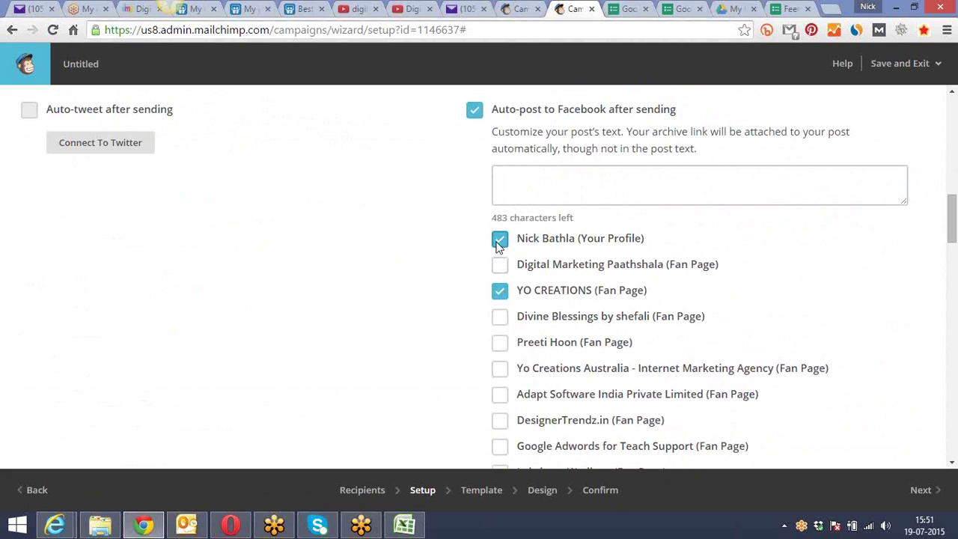
pyautogui.scroll(2, 421, 253)
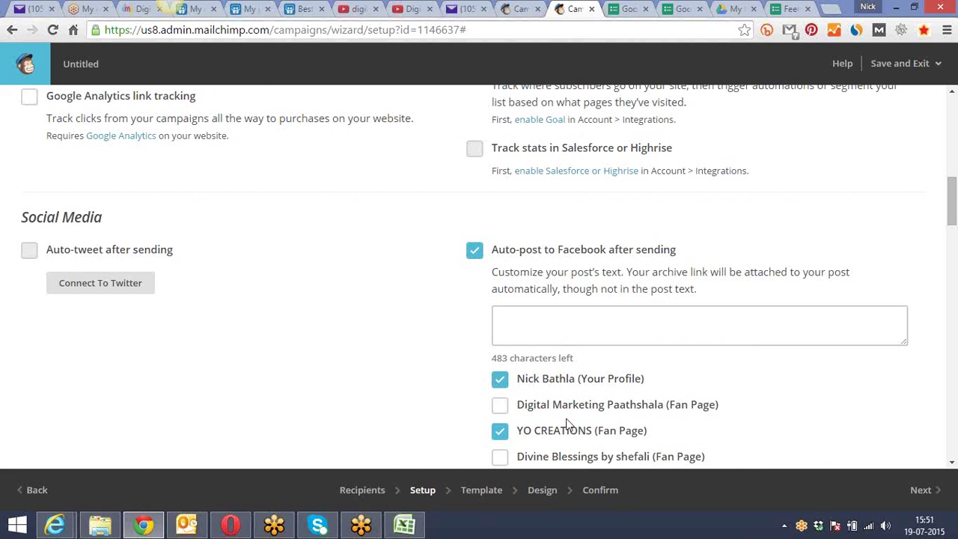
pyautogui.click(500, 405)
pyautogui.scroll(2, 492, 392)
pyautogui.scroll(-3, 90, 367)
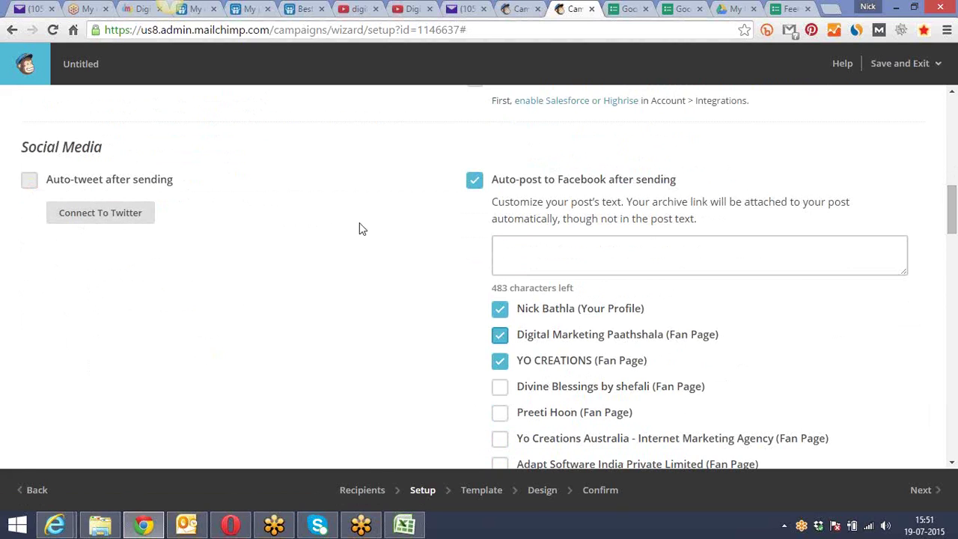
pyautogui.scroll(-6, 405, 229)
pyautogui.scroll(-15, 410, 237)
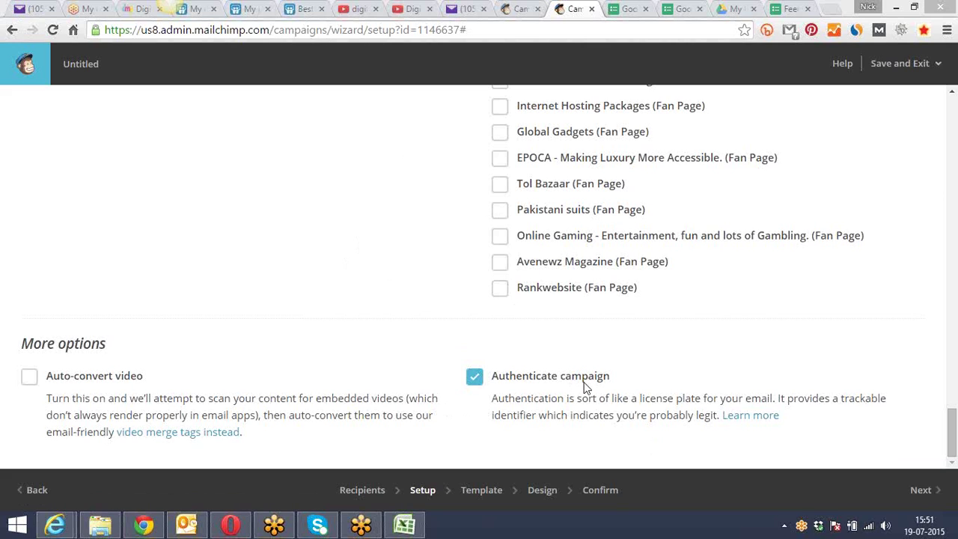
# Advance campaign 'Ind' from setup to the Template step
pyautogui.click(910, 494)
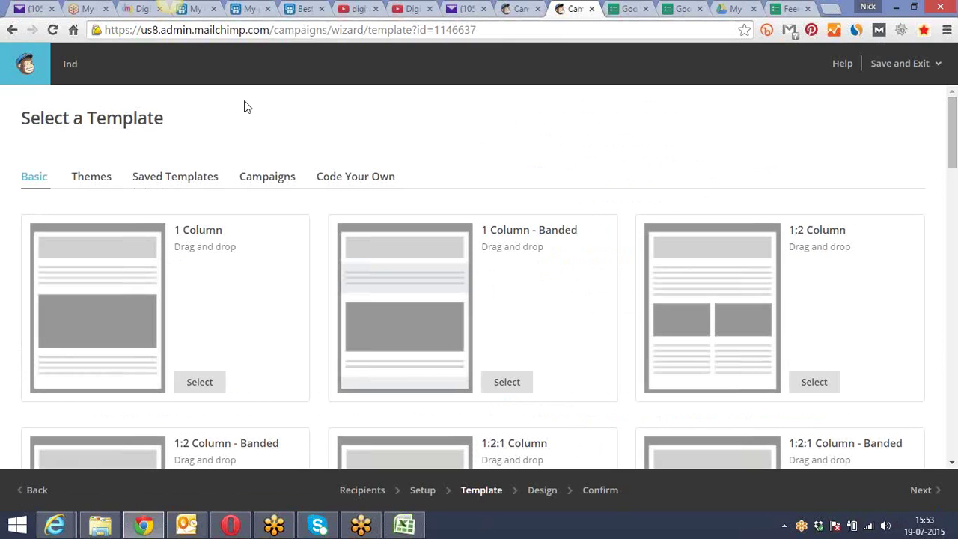
# Switch to the Themes gallery and scroll through themed layouts like Graduation Invitation 1A–1C
pyautogui.click(88, 179)
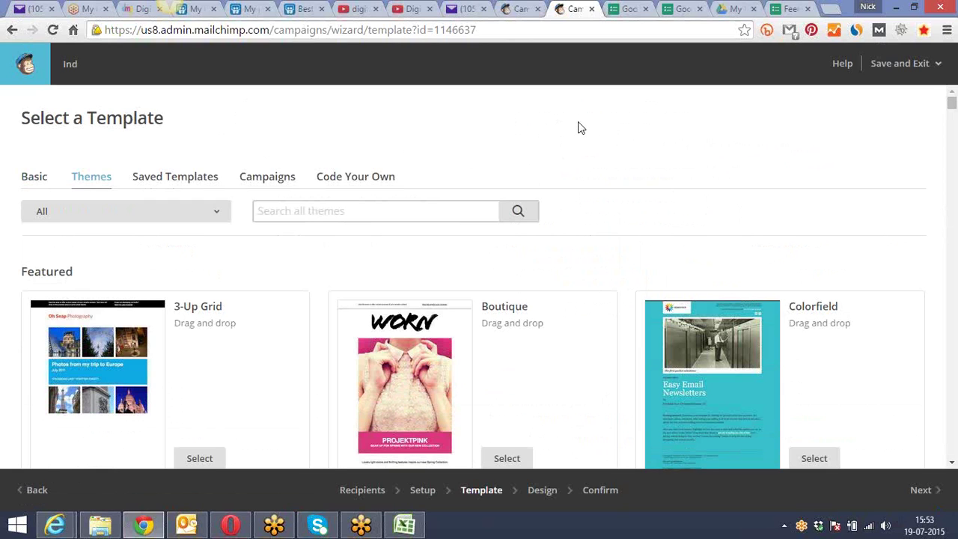
pyautogui.scroll(-2, 582, 127)
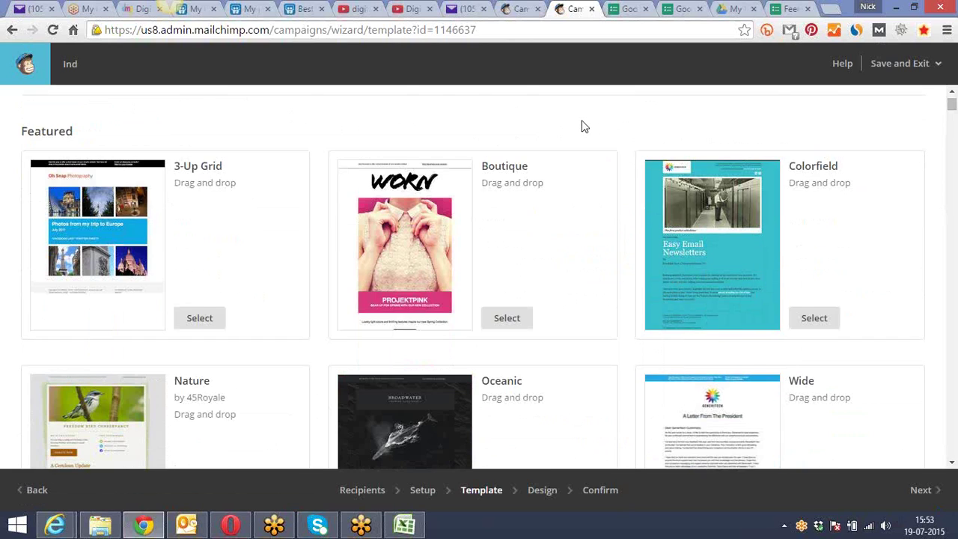
pyautogui.scroll(-1, 573, 120)
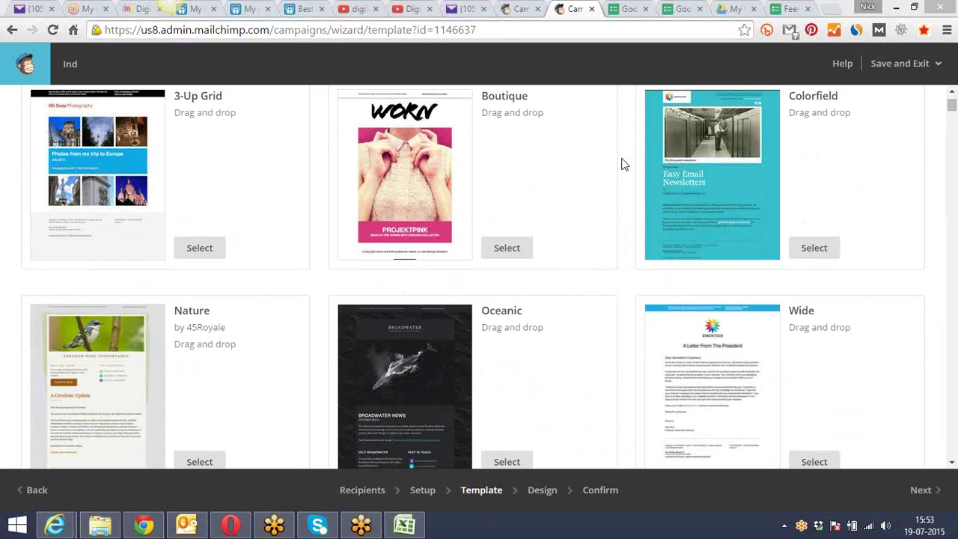
pyautogui.moveTo(953, 108); pyautogui.dragTo(954, 148)
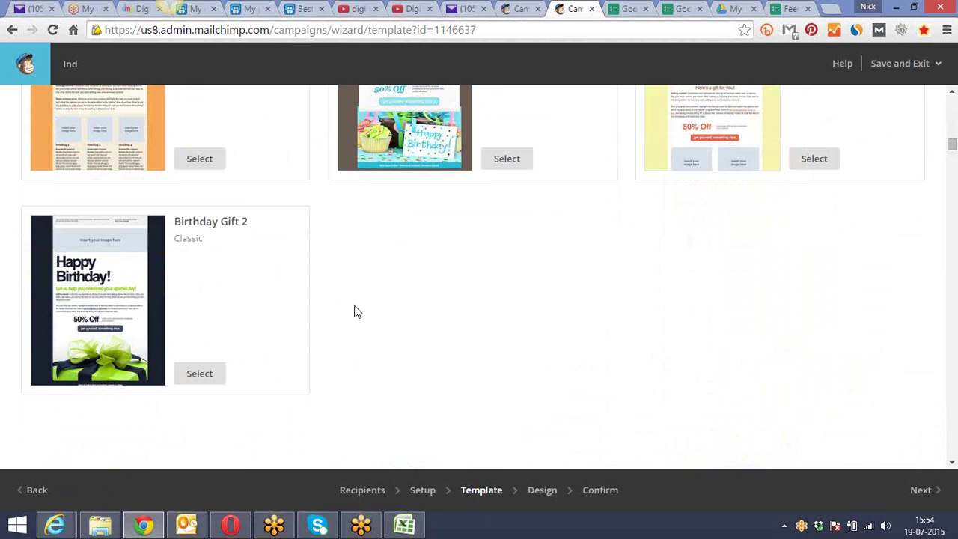
pyautogui.scroll(-2, 354, 312)
pyautogui.scroll(-3, 357, 315)
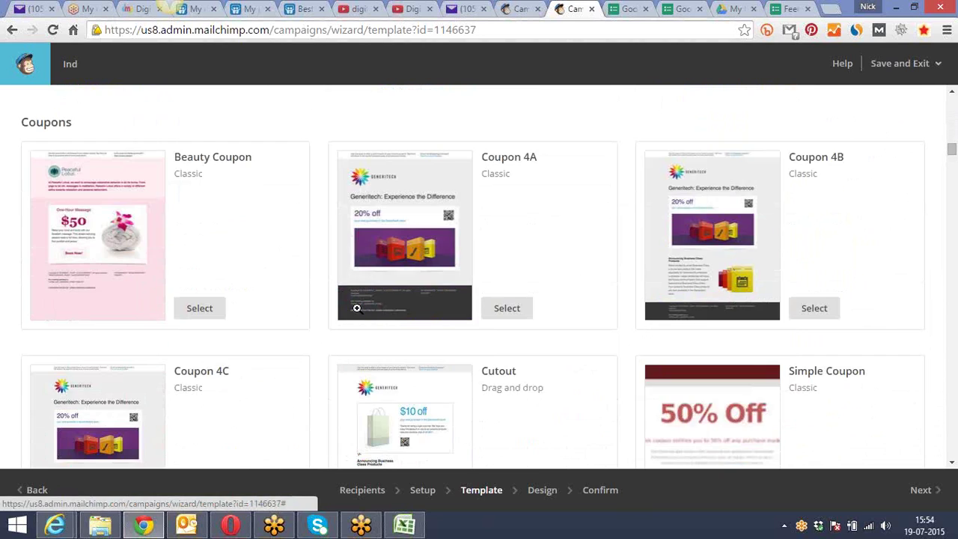
pyautogui.scroll(-2, 292, 258)
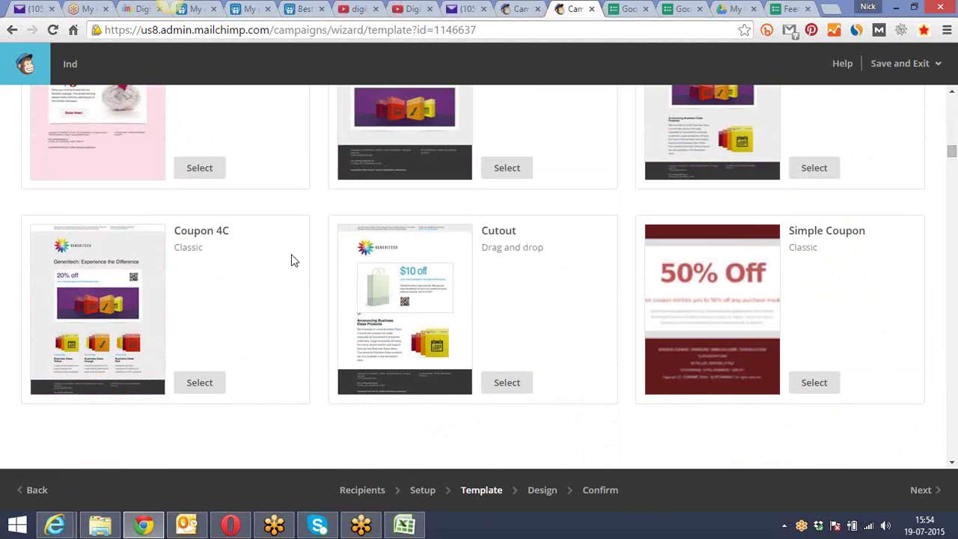
pyautogui.scroll(-4, 292, 261)
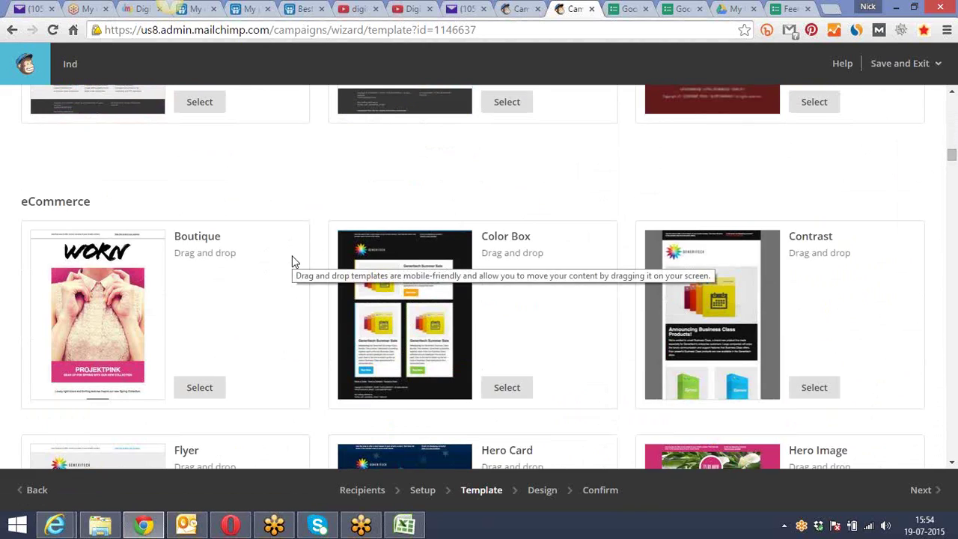
pyautogui.scroll(6, 292, 261)
pyautogui.scroll(-6, 292, 262)
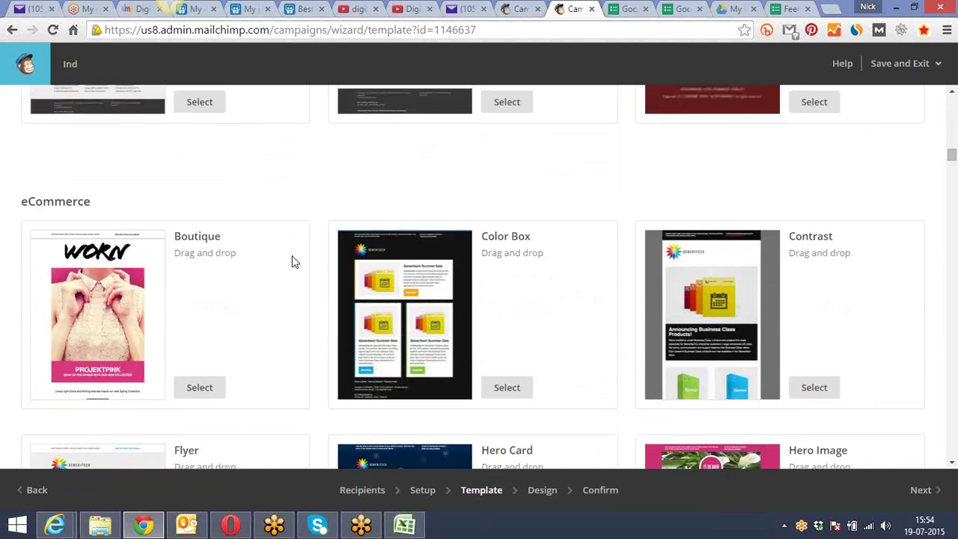
pyautogui.scroll(-2, 292, 261)
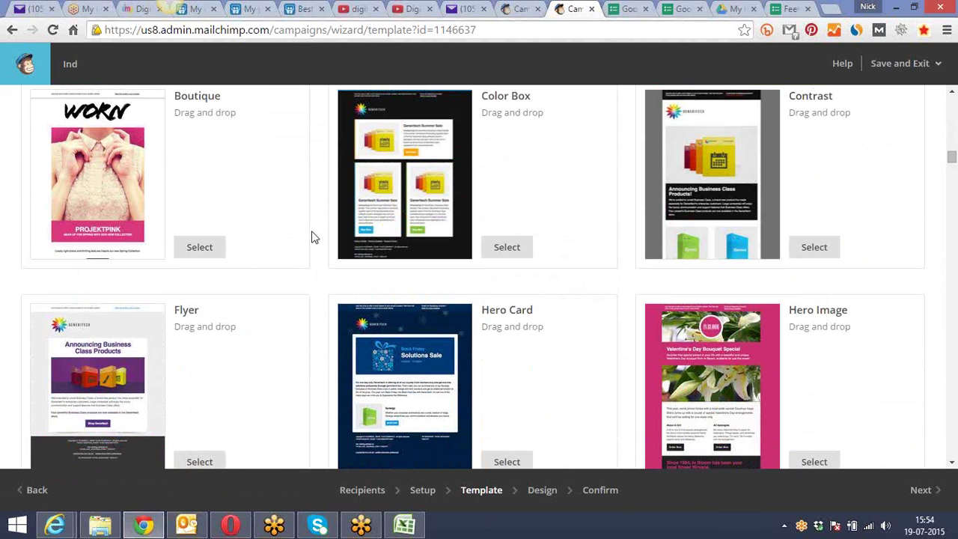
pyautogui.scroll(-5, 314, 237)
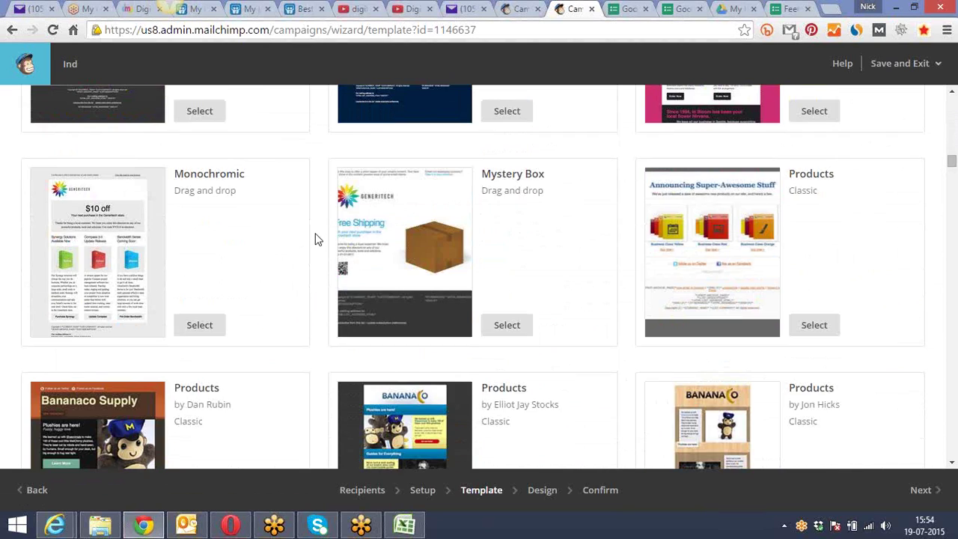
pyautogui.scroll(-3, 314, 238)
pyautogui.scroll(-4, 314, 239)
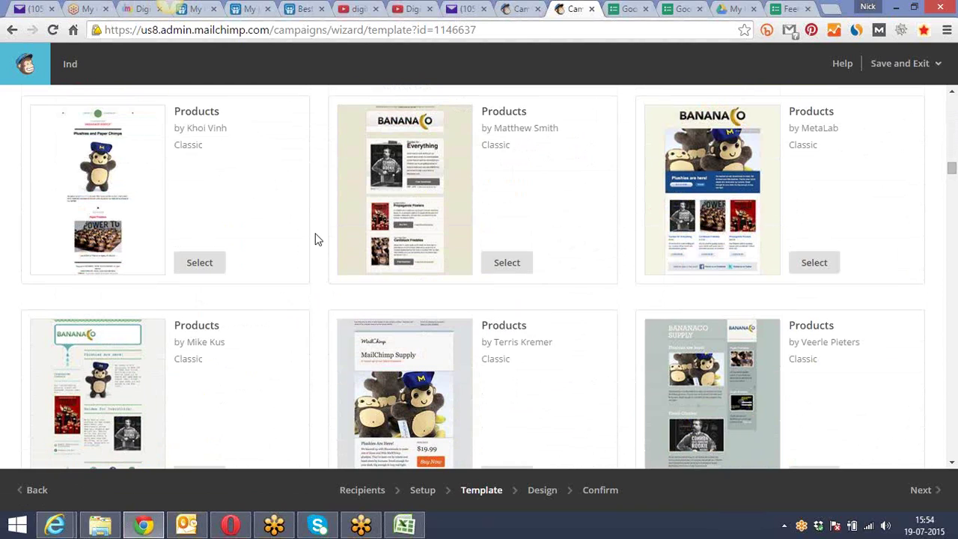
pyautogui.scroll(-5, 314, 239)
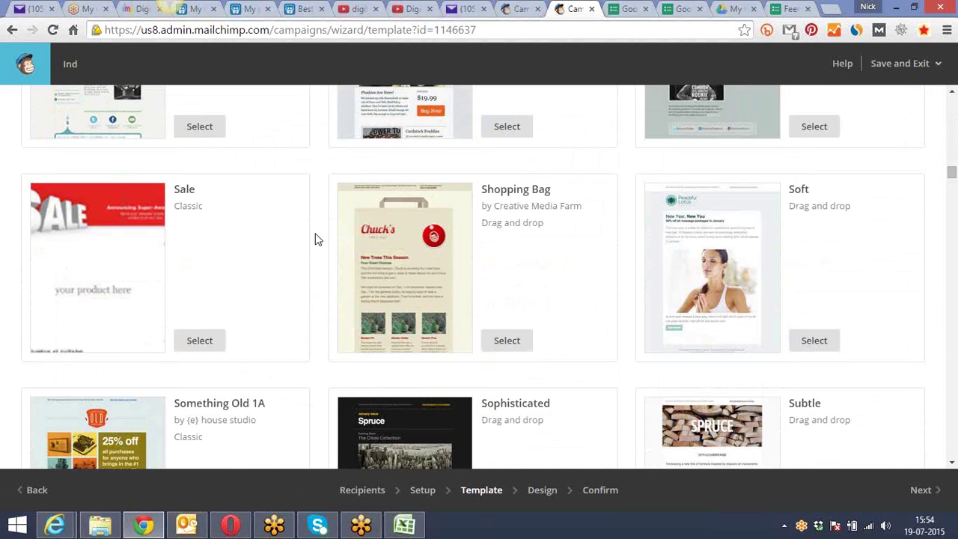
pyautogui.scroll(-8, 314, 239)
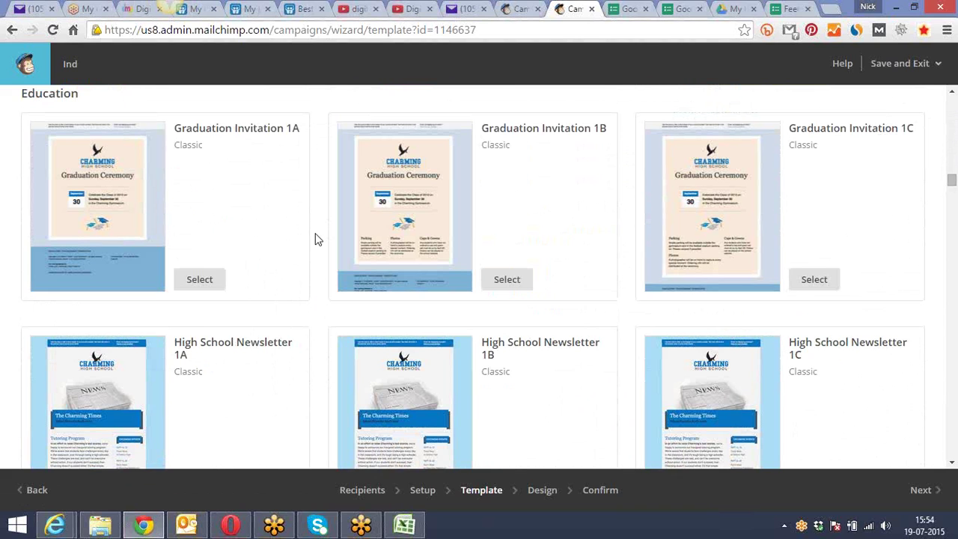
# Scroll past holiday themes like Independence Rocket and New Year Toast to New Year Balloons
pyautogui.scroll(-6, 306, 224)
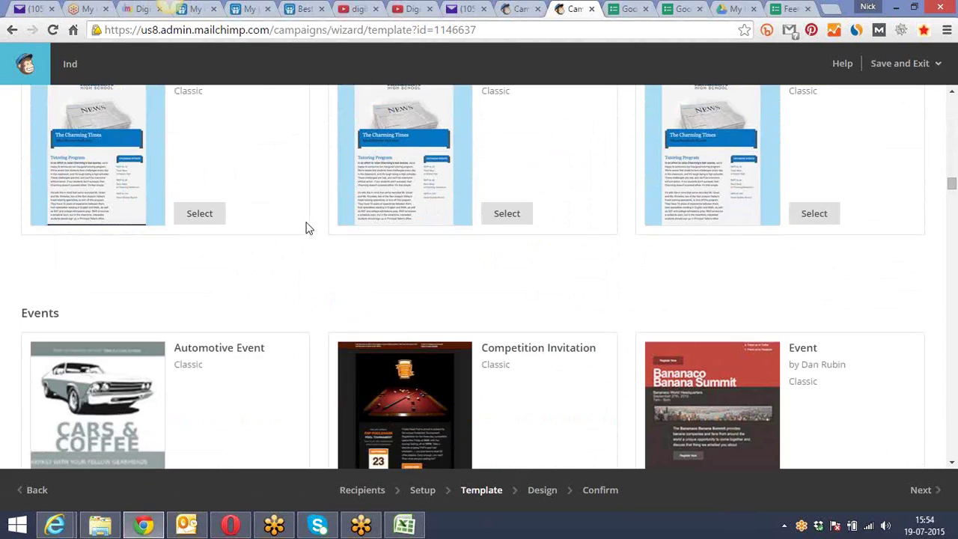
pyautogui.scroll(-12, 307, 226)
pyautogui.scroll(3, 307, 226)
pyautogui.scroll(2, 307, 226)
pyautogui.scroll(-9, 307, 226)
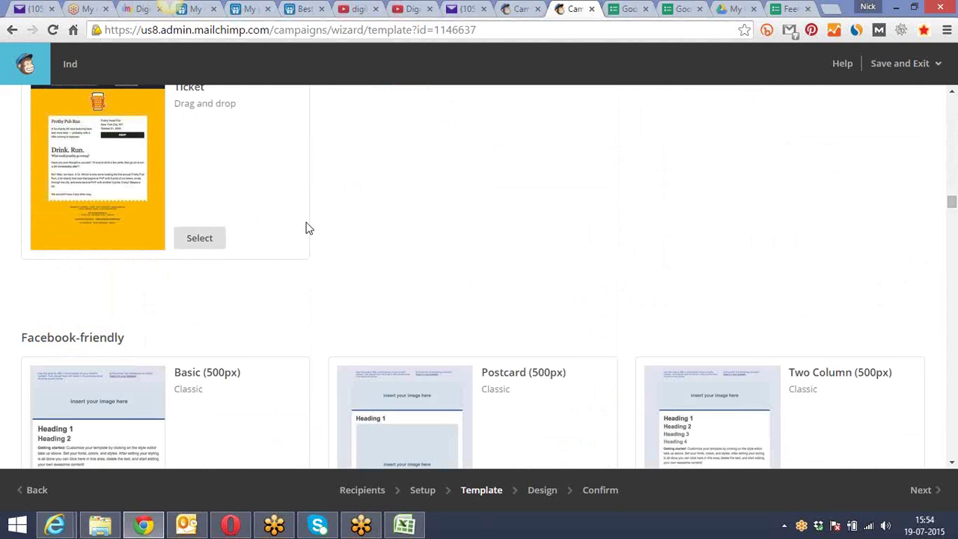
pyautogui.scroll(-7, 307, 229)
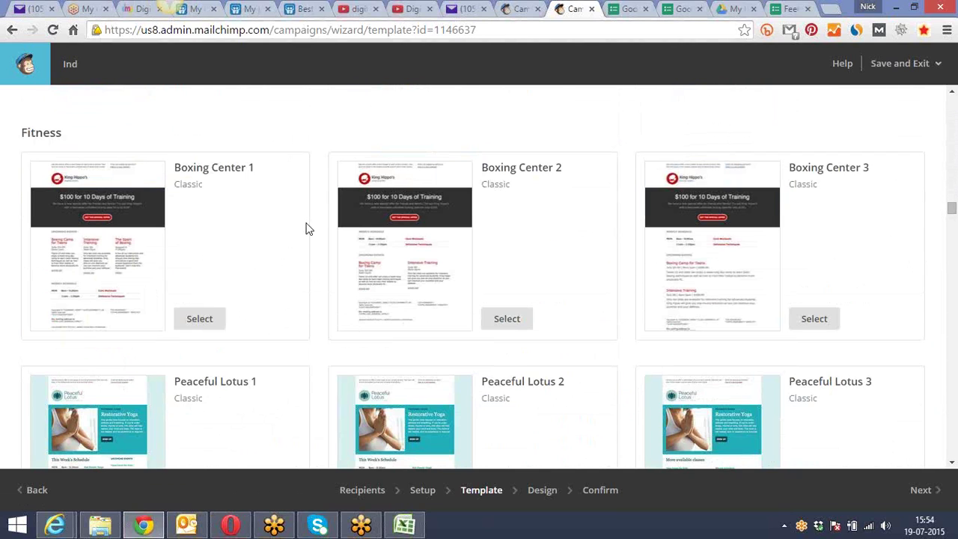
pyautogui.scroll(-3, 307, 228)
pyautogui.scroll(-4, 305, 228)
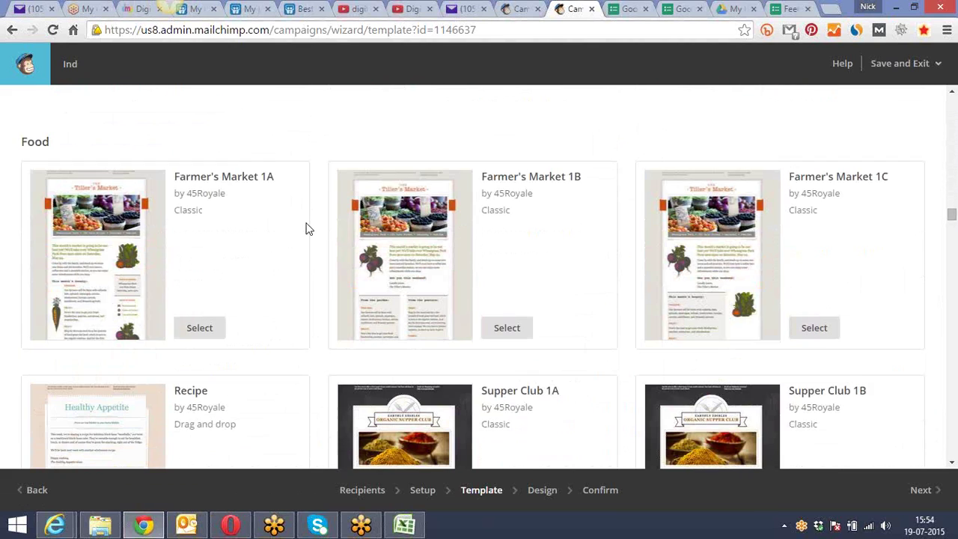
pyautogui.scroll(-7, 307, 228)
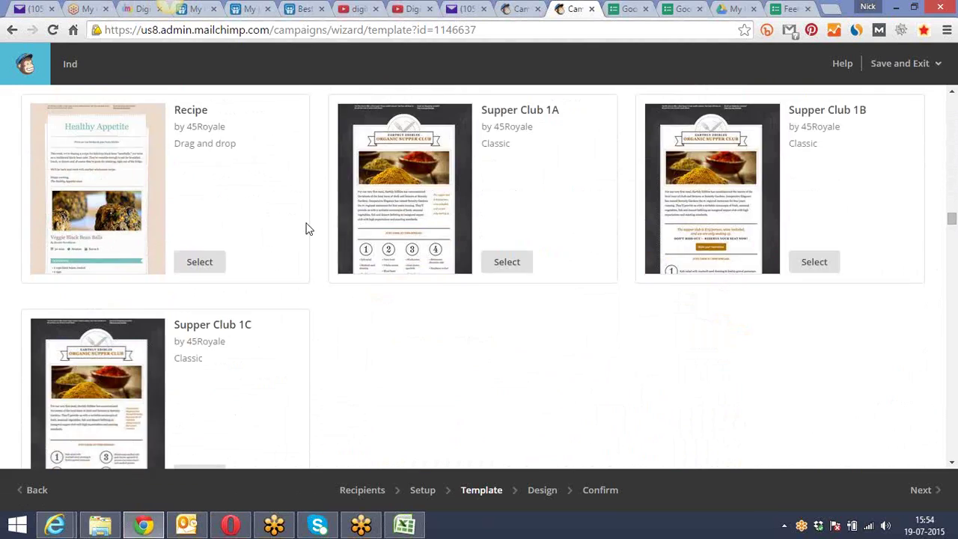
pyautogui.scroll(-3, 306, 228)
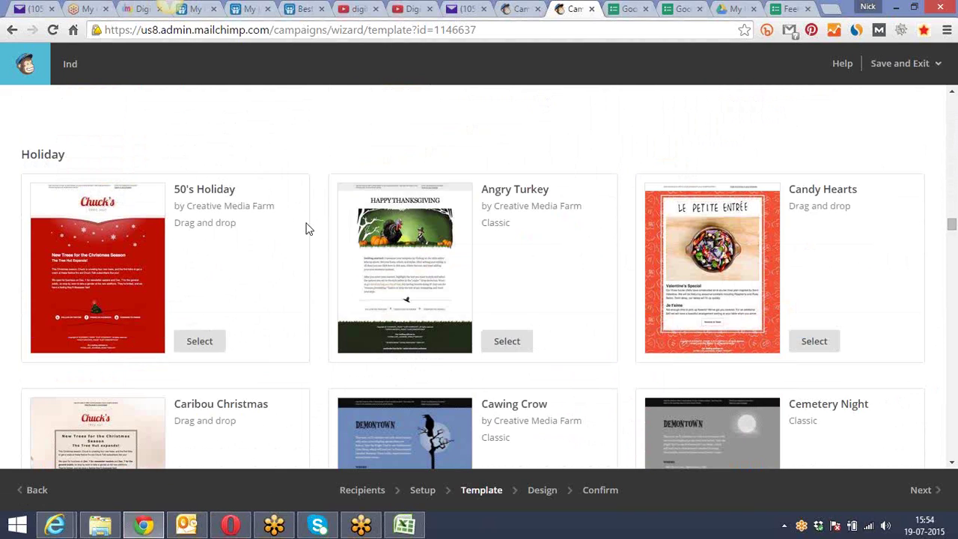
pyautogui.scroll(-2, 305, 229)
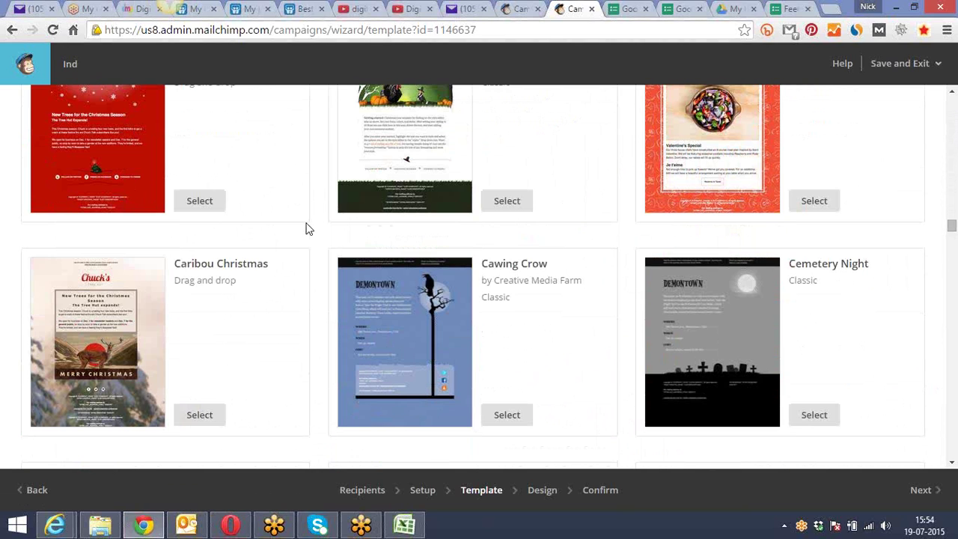
pyautogui.scroll(1, 305, 228)
pyautogui.scroll(-1, 254, 256)
pyautogui.scroll(-3, 291, 263)
pyautogui.scroll(-3, 291, 264)
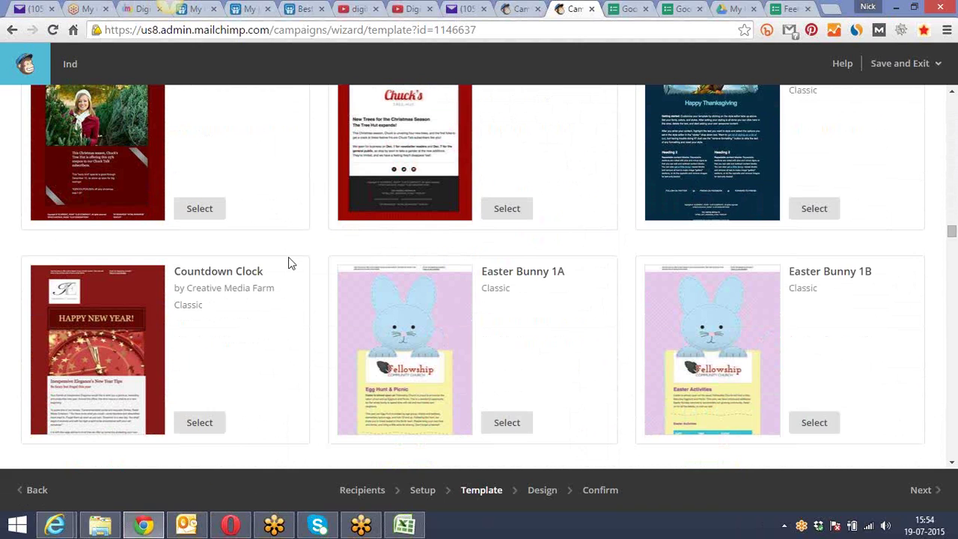
pyautogui.scroll(-5, 291, 264)
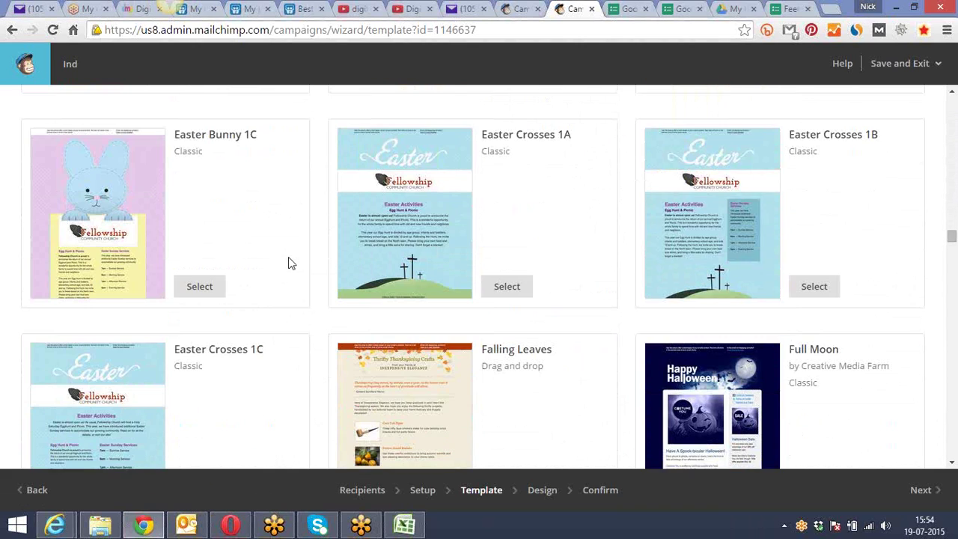
pyautogui.scroll(-3, 289, 257)
pyautogui.scroll(-1, 291, 263)
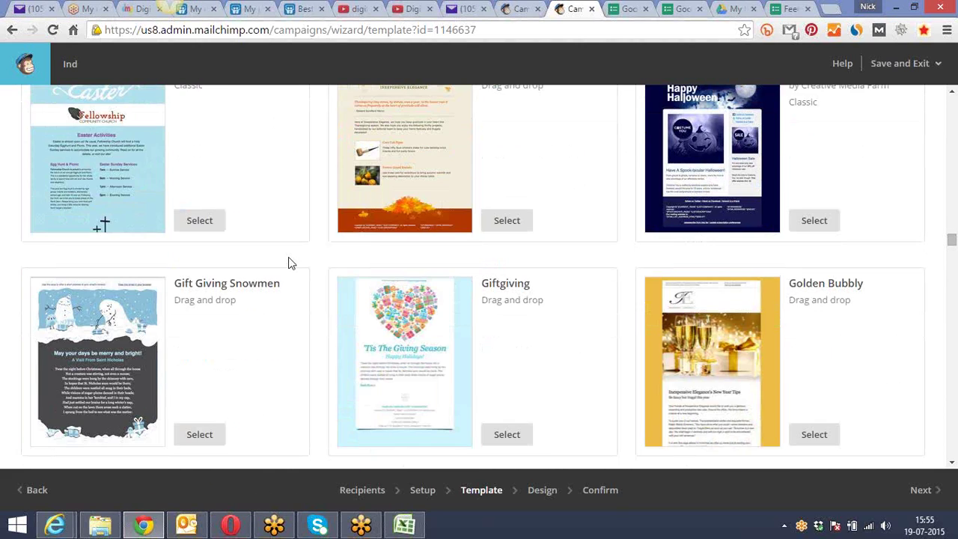
pyautogui.scroll(-6, 288, 256)
pyautogui.scroll(1, 288, 257)
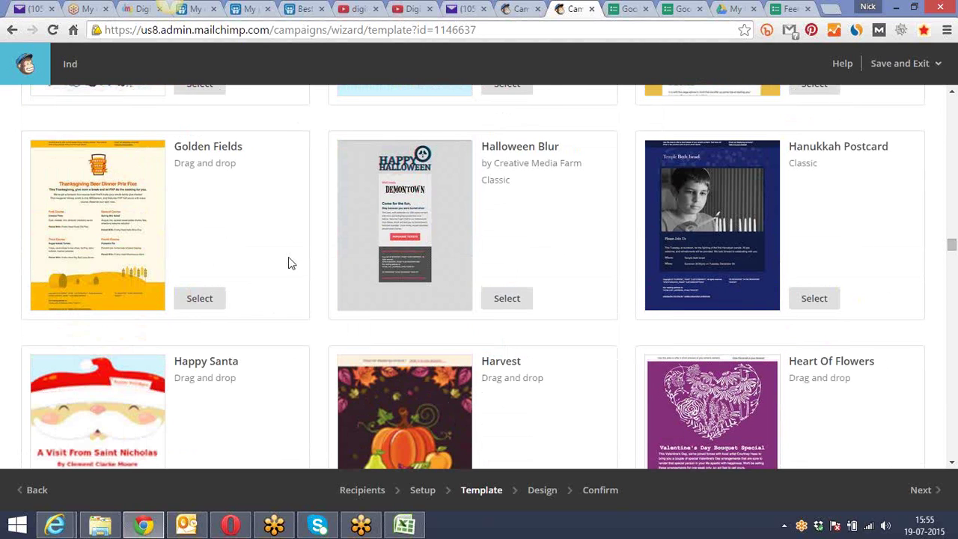
pyautogui.scroll(-5, 289, 257)
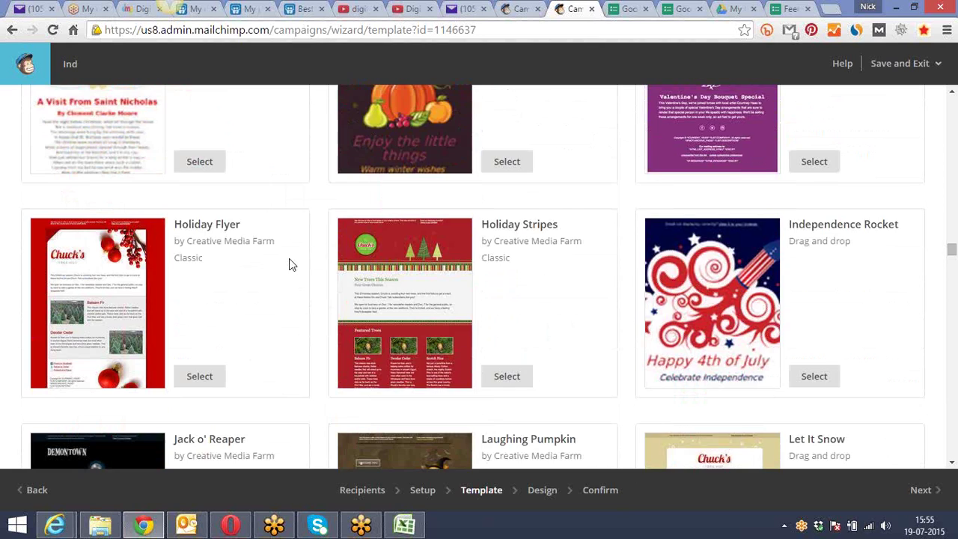
pyautogui.scroll(-7, 290, 262)
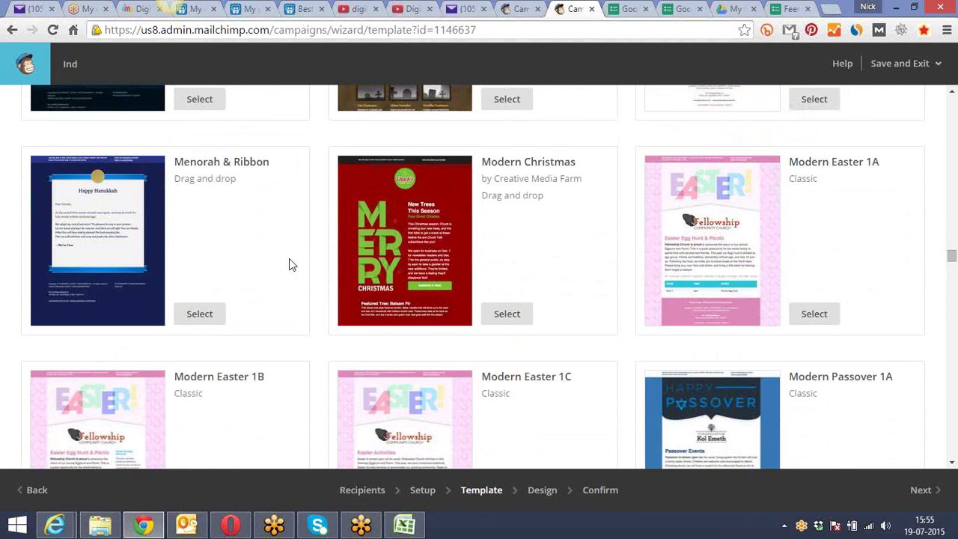
pyautogui.scroll(-7, 291, 264)
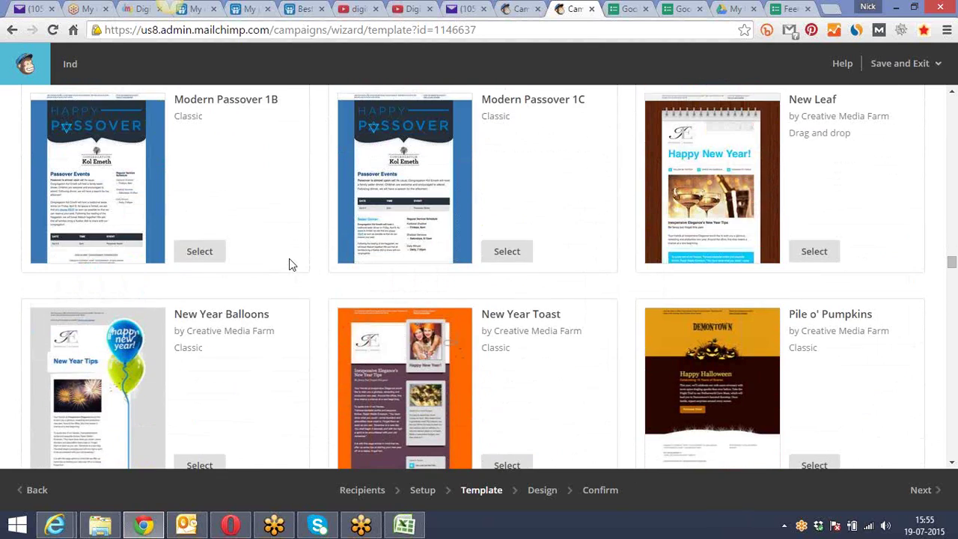
pyautogui.scroll(-1, 289, 262)
# Select the New Year Balloons template and continue to the Design editor headed 'New Year Tips'
pyautogui.click(208, 396)
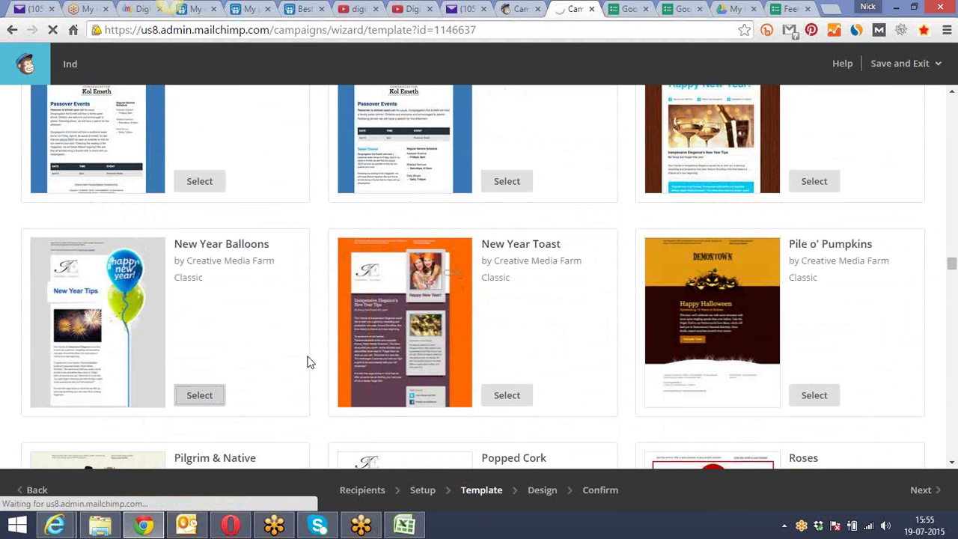
pyautogui.scroll(-3, 307, 362)
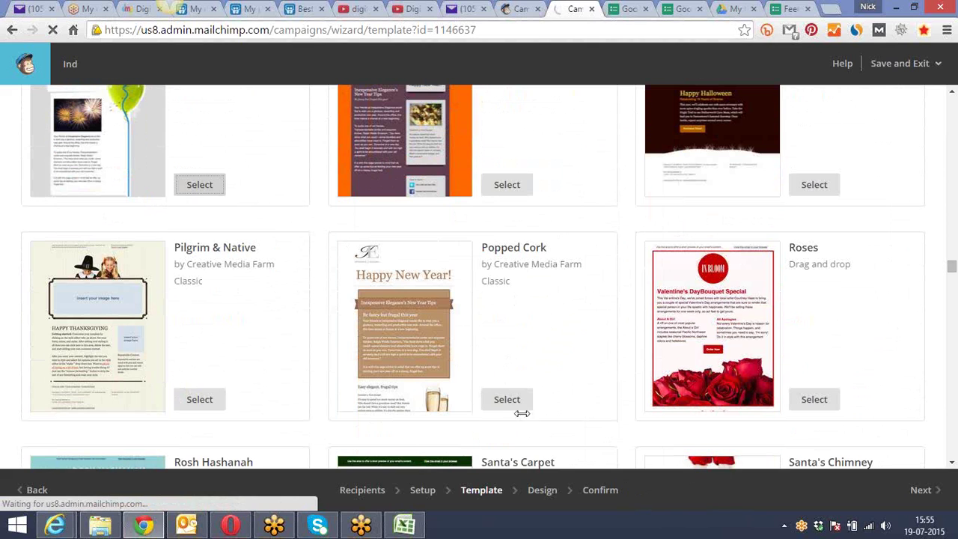
pyautogui.click(928, 490)
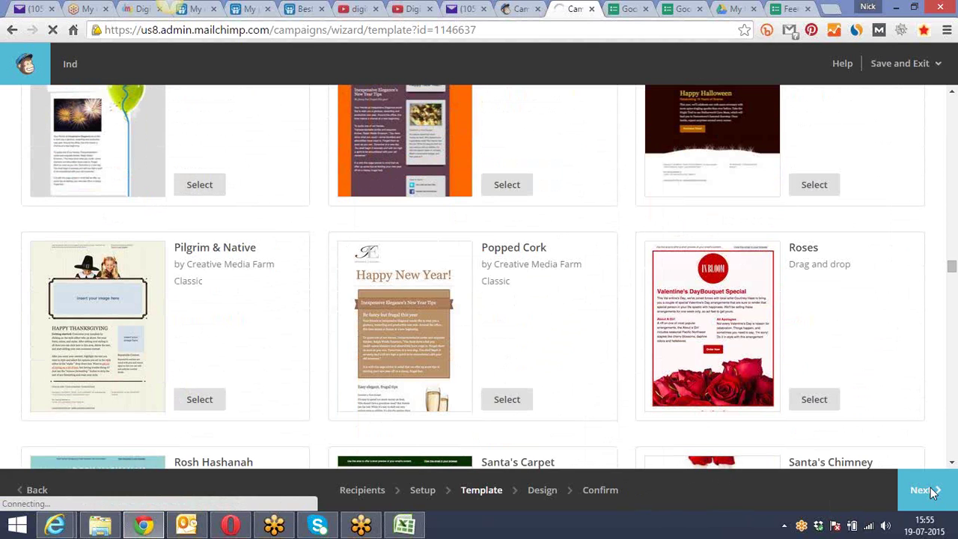
pyautogui.scroll(5, 474, 349)
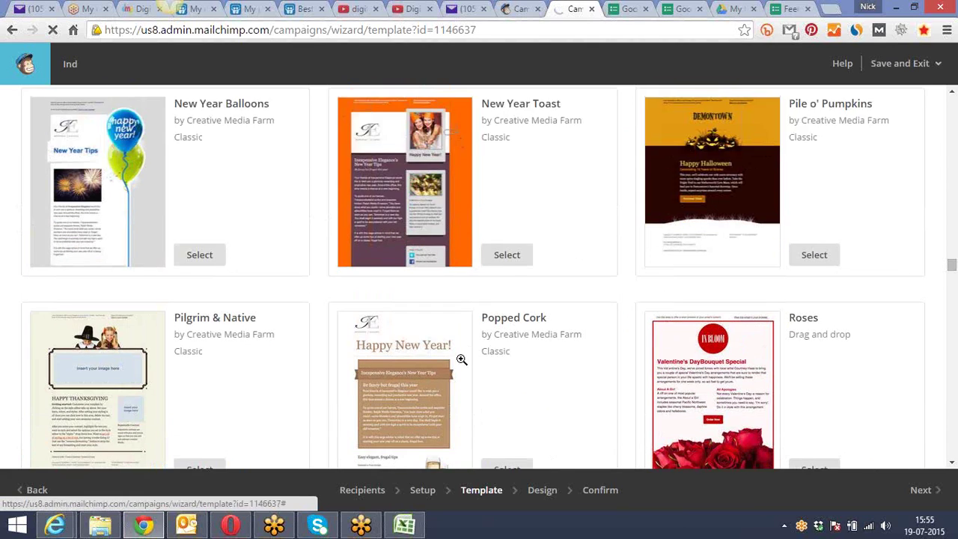
pyautogui.scroll(2, 461, 360)
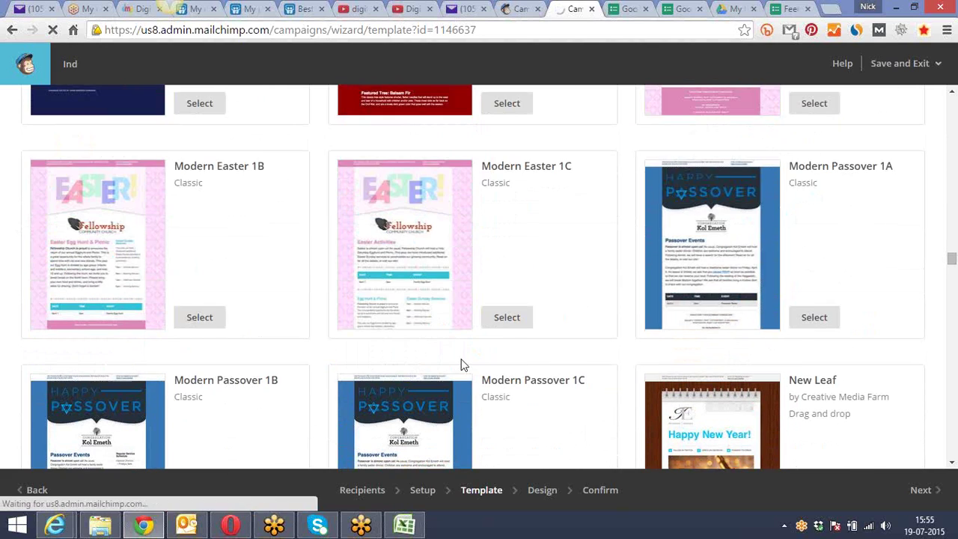
pyautogui.click(198, 321)
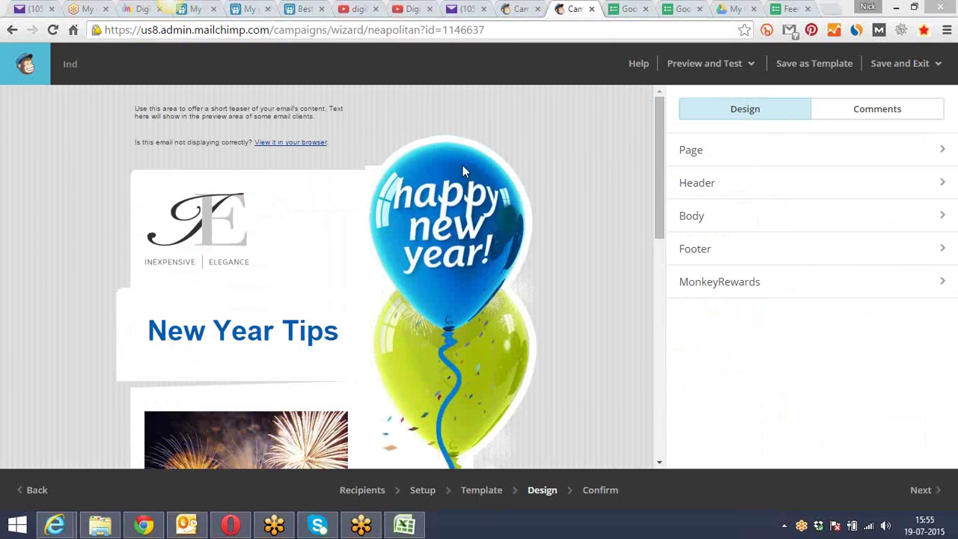
# Set the page background colour to #615555
pyautogui.click(692, 152)
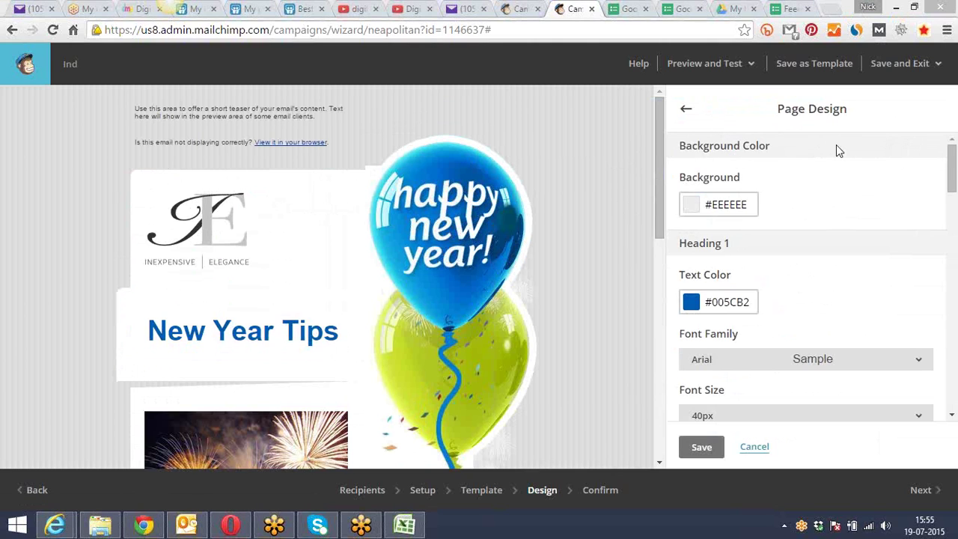
pyautogui.click(692, 206)
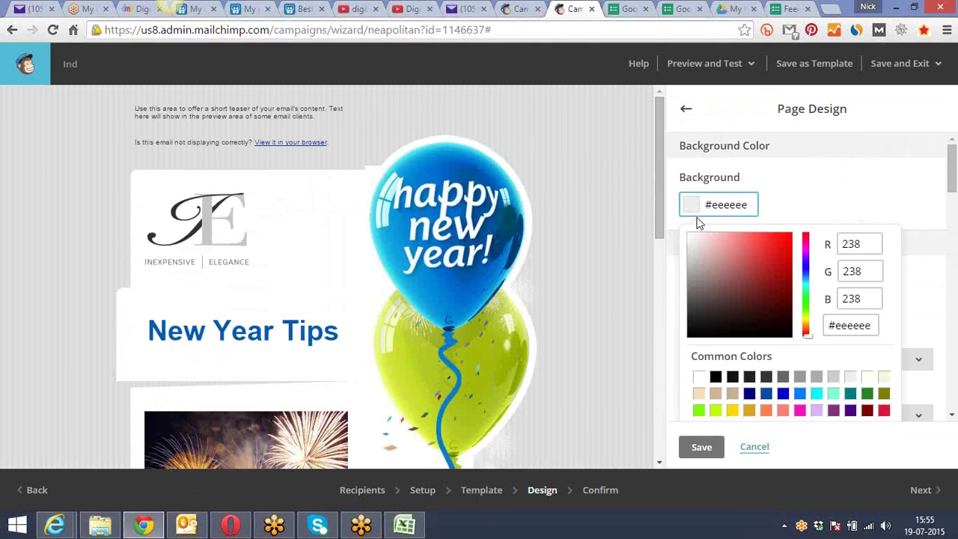
pyautogui.click(702, 246)
pyautogui.click(703, 255)
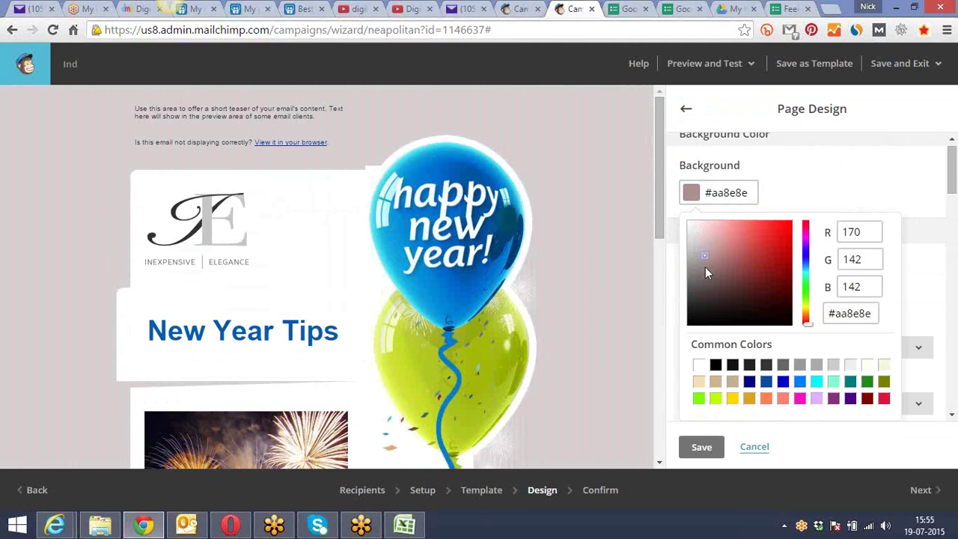
pyautogui.moveTo(709, 256); pyautogui.dragTo(703, 286)
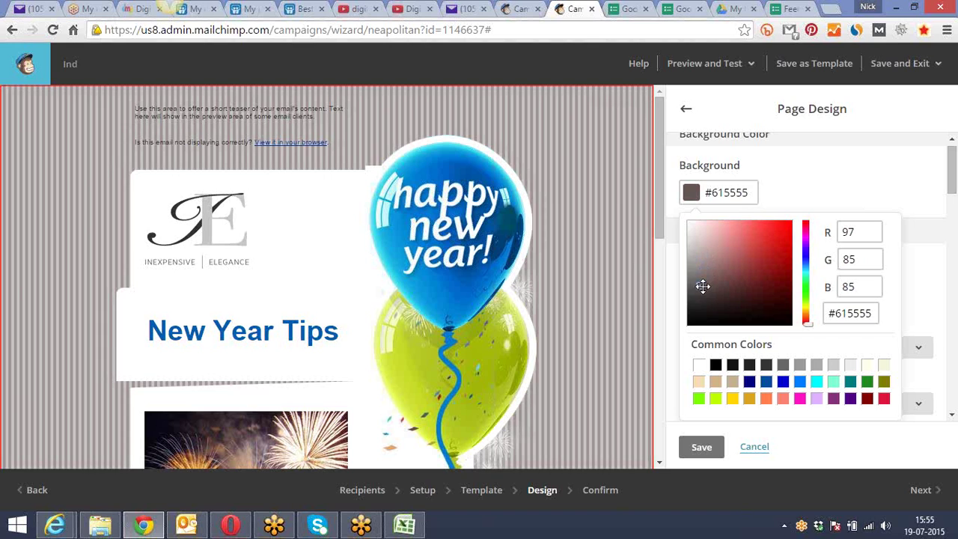
pyautogui.click(681, 348)
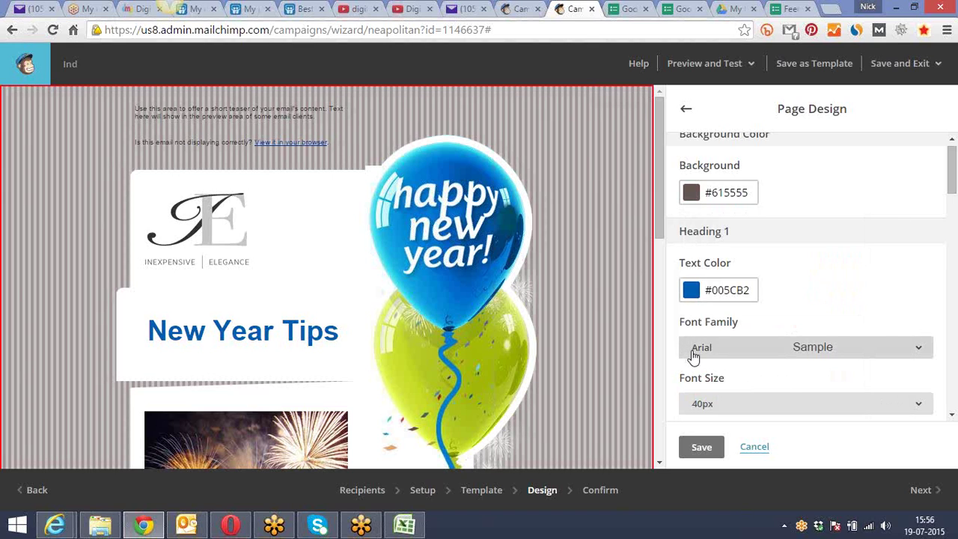
# Change the Heading 1 text colour to salmon red #d57373
pyautogui.click(691, 292)
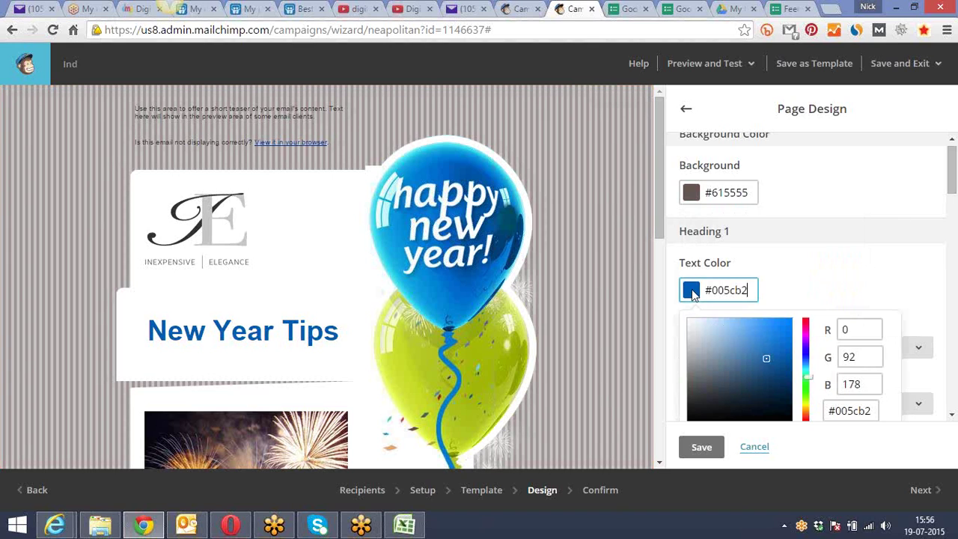
pyautogui.click(713, 344)
pyautogui.moveTo(711, 247)
pyautogui.mouseDown()
pyautogui.moveTo(693, 229)
pyautogui.moveTo(700, 290)
pyautogui.moveTo(691, 324)
pyautogui.moveTo(736, 238)
pyautogui.mouseUp()
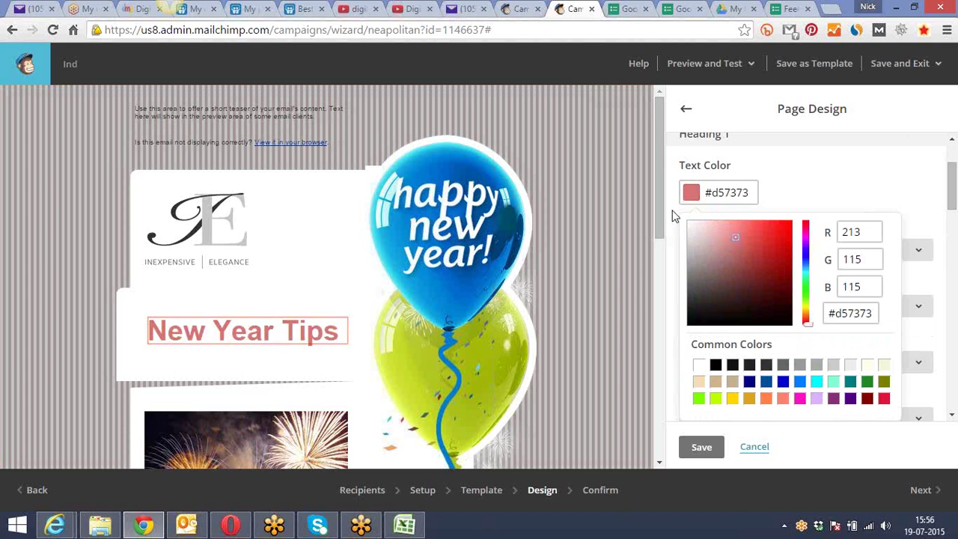
pyautogui.click(671, 214)
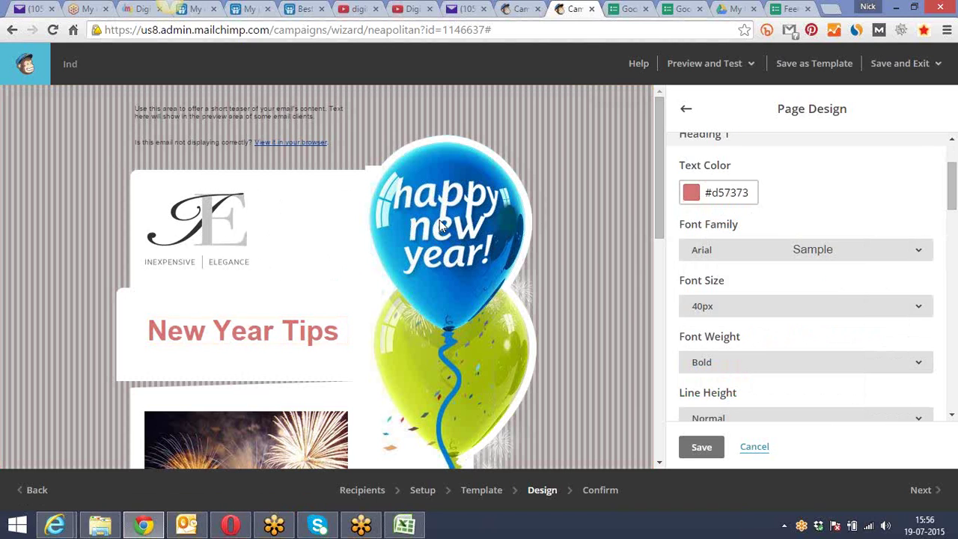
# Save the new page colours and check the Header settings without changes
pyautogui.click(703, 447)
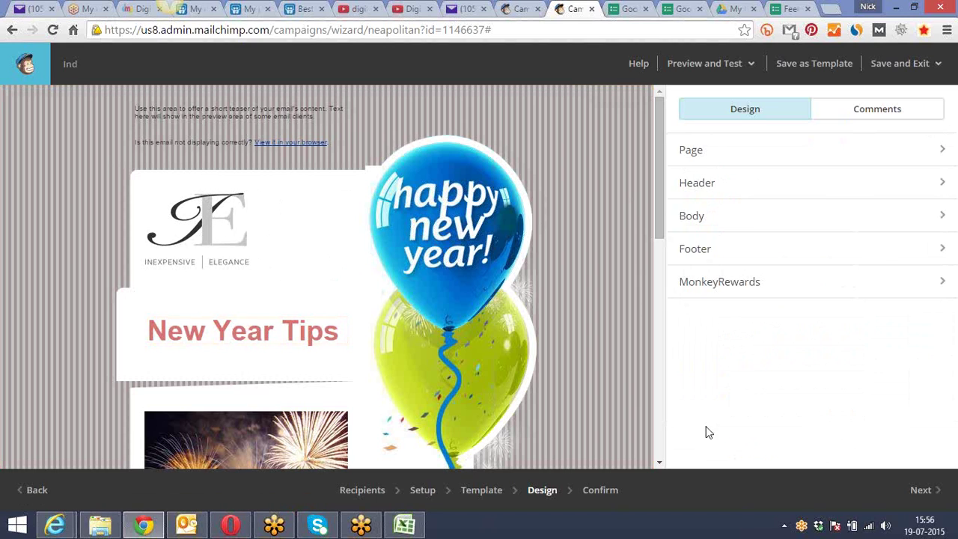
pyautogui.click(695, 193)
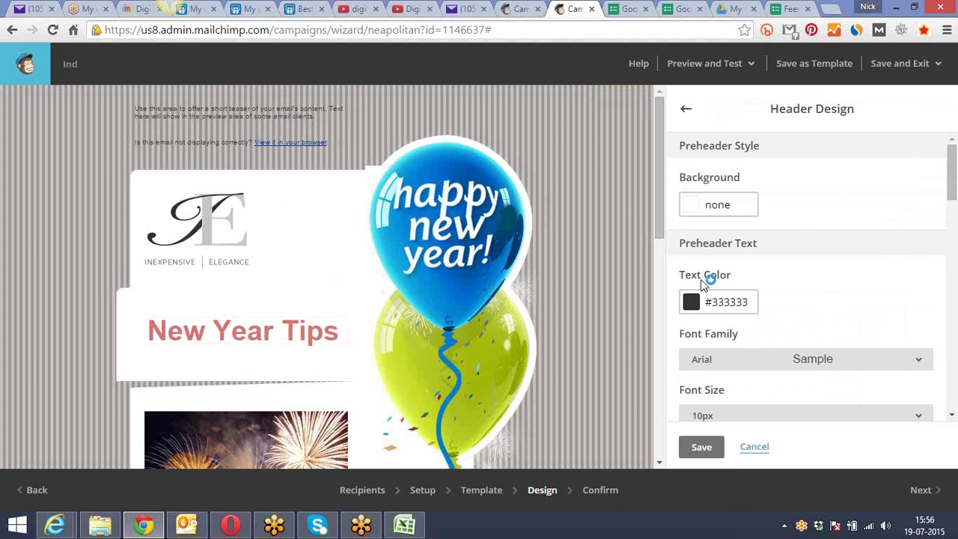
pyautogui.click(699, 449)
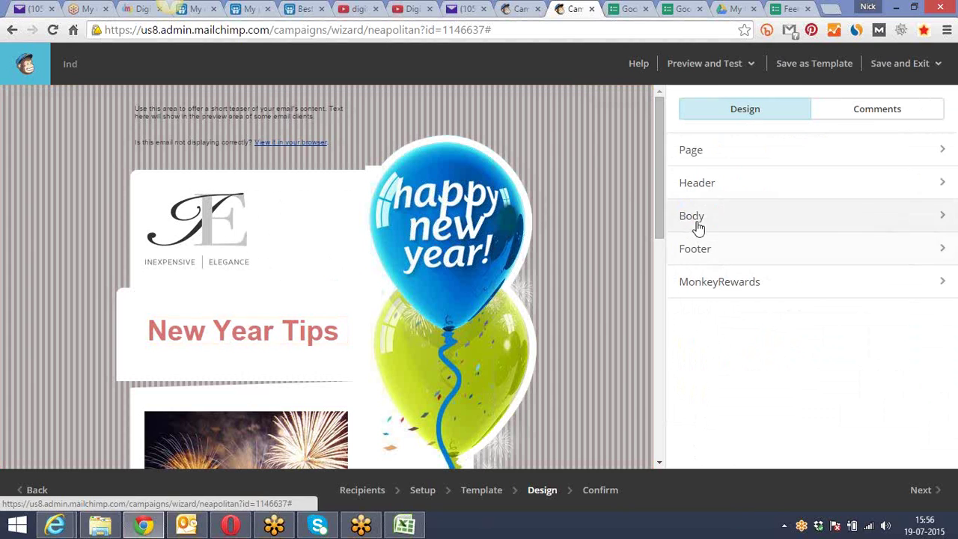
# Review the Body settings and the fireworks.jpg image details, closing without changes
pyautogui.click(694, 219)
pyautogui.moveTo(658, 214); pyautogui.dragTo(659, 256)
pyautogui.scroll(-1, 468, 136)
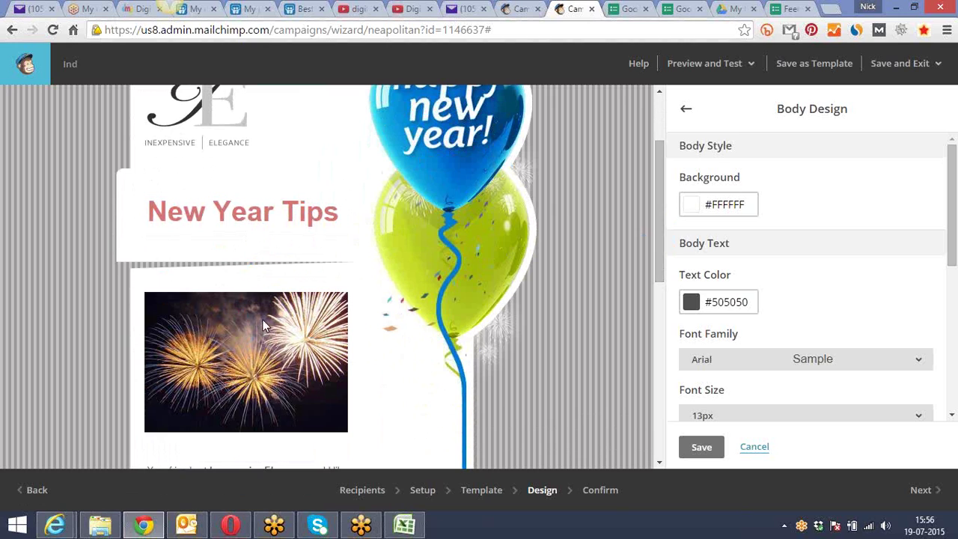
pyautogui.moveTo(273, 360)
pyautogui.click(247, 300)
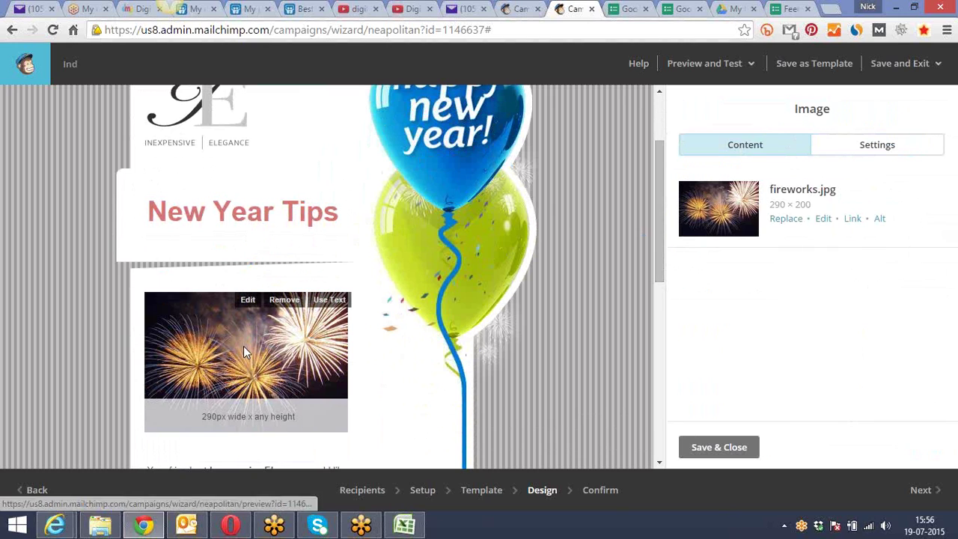
pyautogui.moveTo(660, 201); pyautogui.dragTo(662, 306)
pyautogui.scroll(-1, 655, 367)
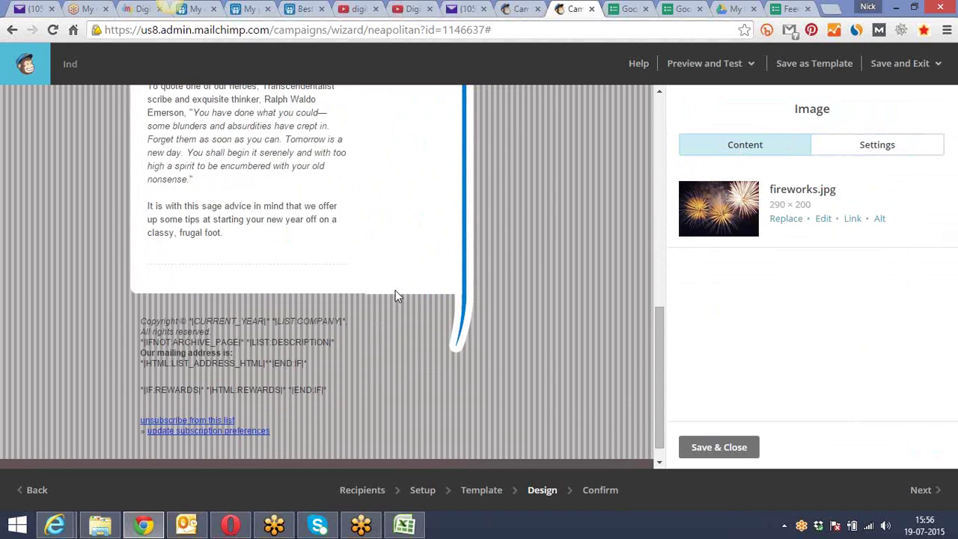
pyautogui.moveTo(284, 218)
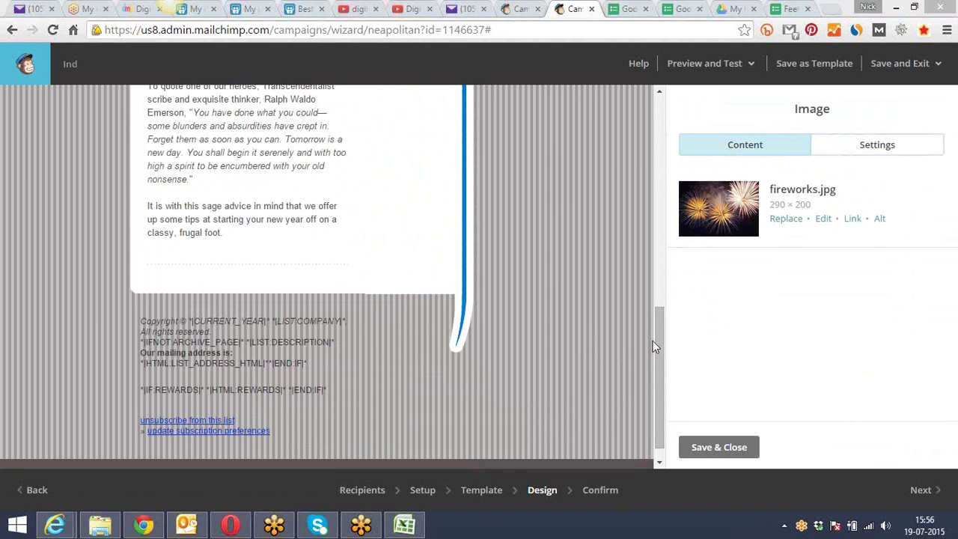
pyautogui.moveTo(660, 337); pyautogui.dragTo(654, 276)
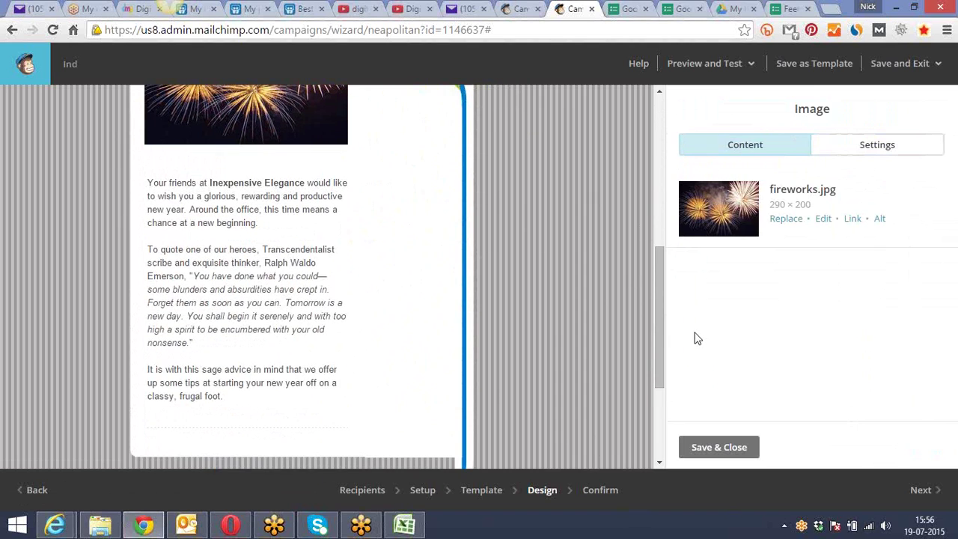
pyautogui.click(723, 449)
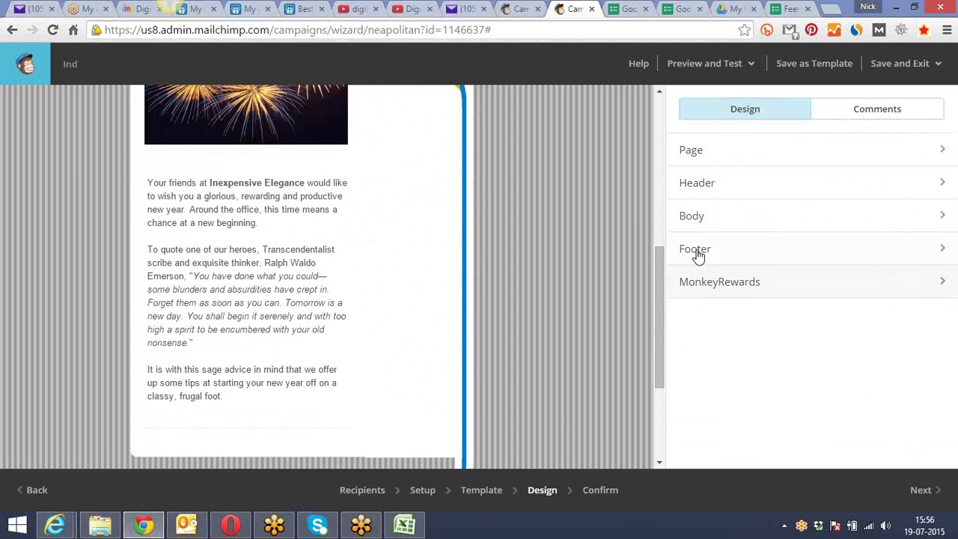
pyautogui.click(696, 219)
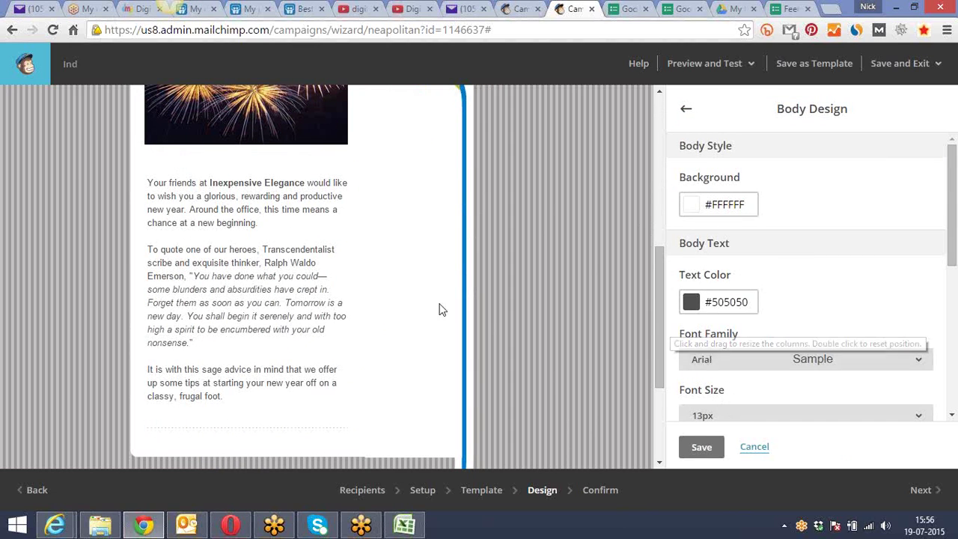
pyautogui.moveTo(659, 281); pyautogui.dragTo(637, 361)
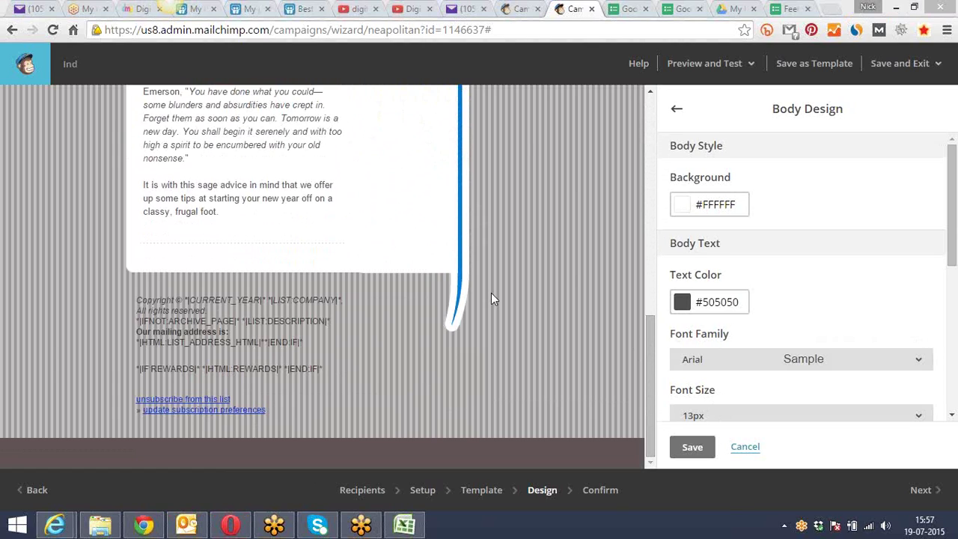
pyautogui.moveTo(650, 337); pyautogui.dragTo(643, 339)
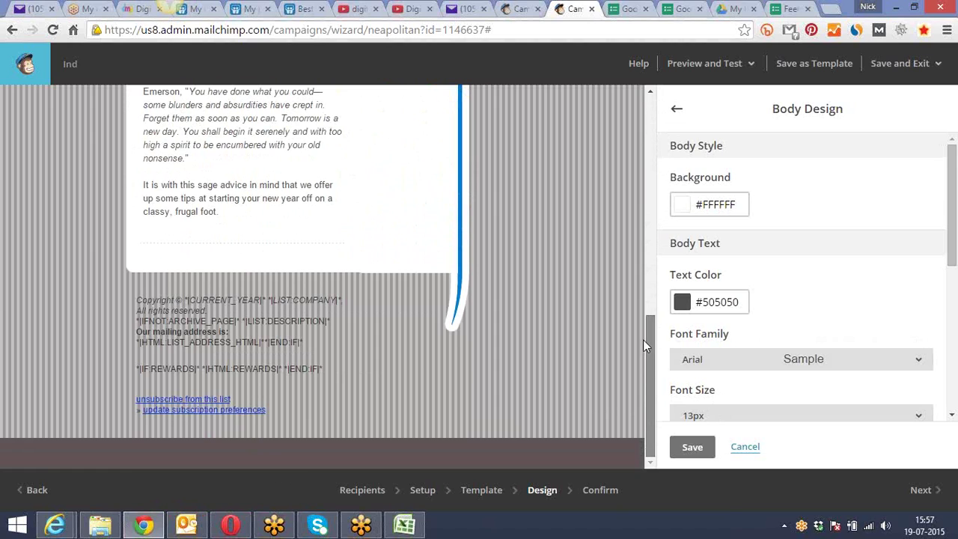
pyautogui.click(694, 449)
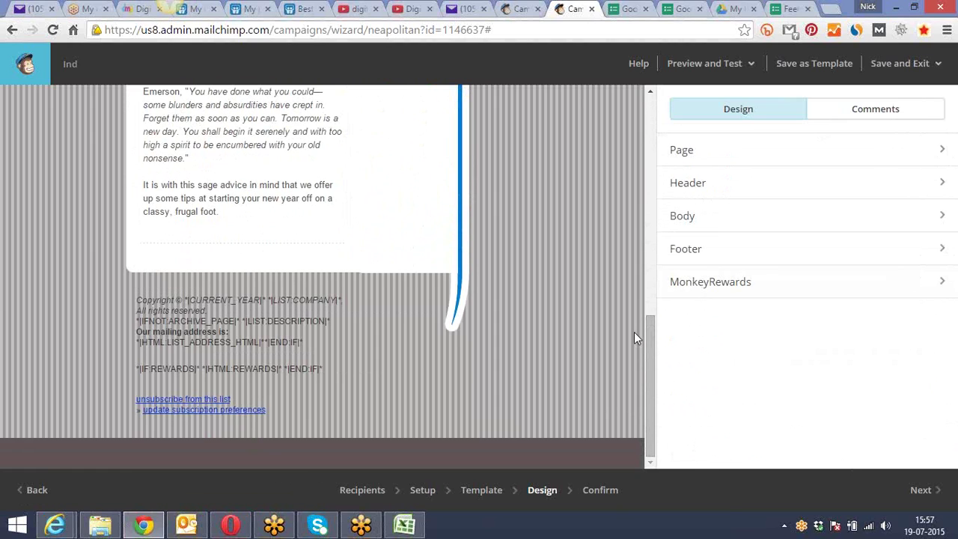
pyautogui.moveTo(644, 347); pyautogui.dragTo(661, 259)
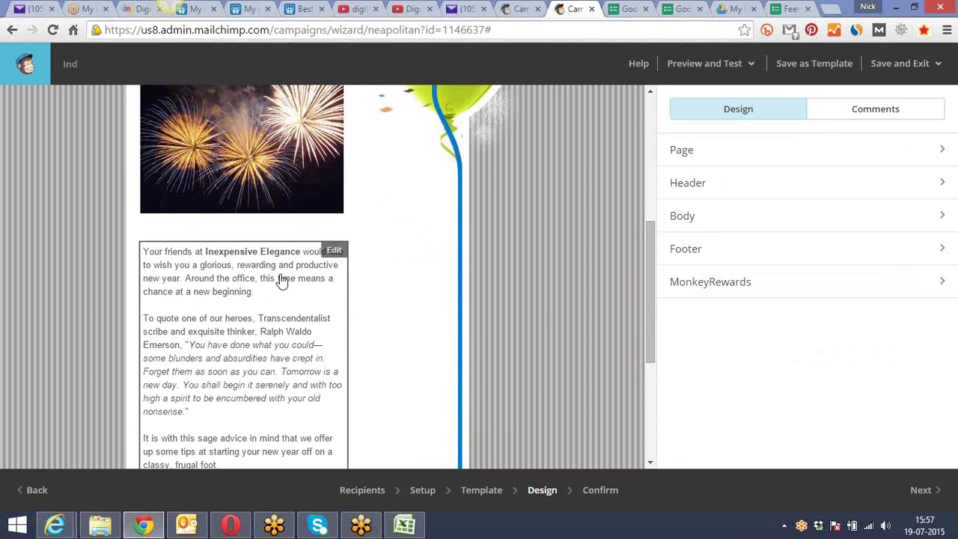
# Open the intro text block and add an empty line after the first paragraph
pyautogui.click(332, 251)
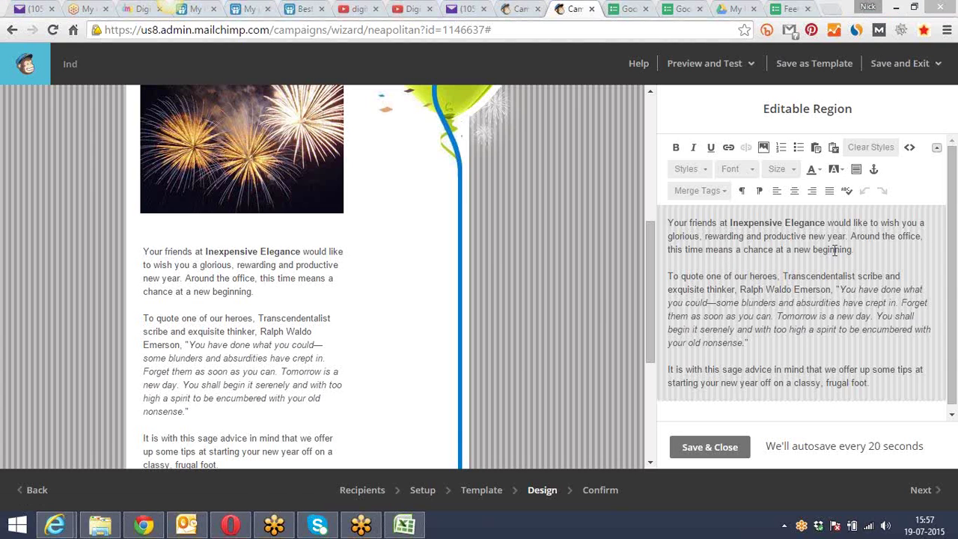
pyautogui.click(858, 249)
pyautogui.press('Return')
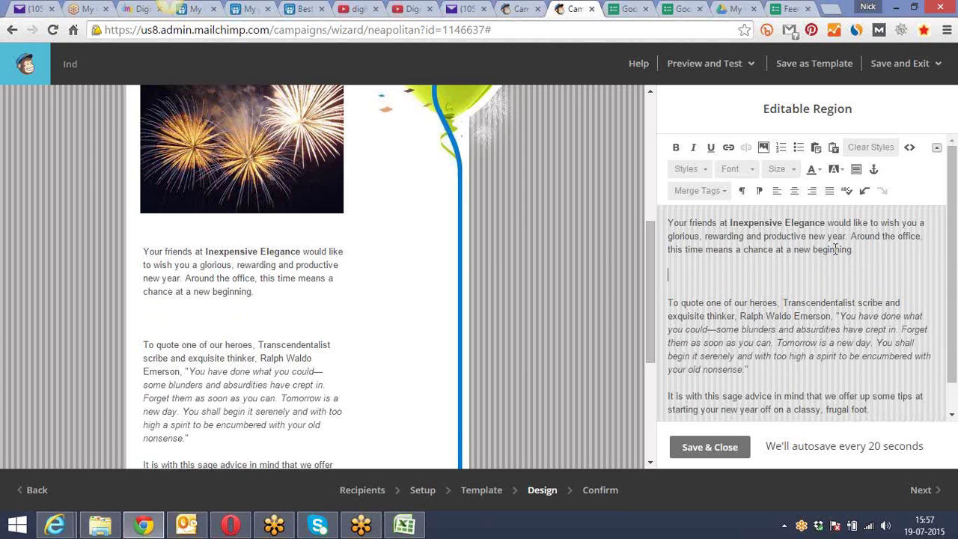
pyautogui.click(763, 148)
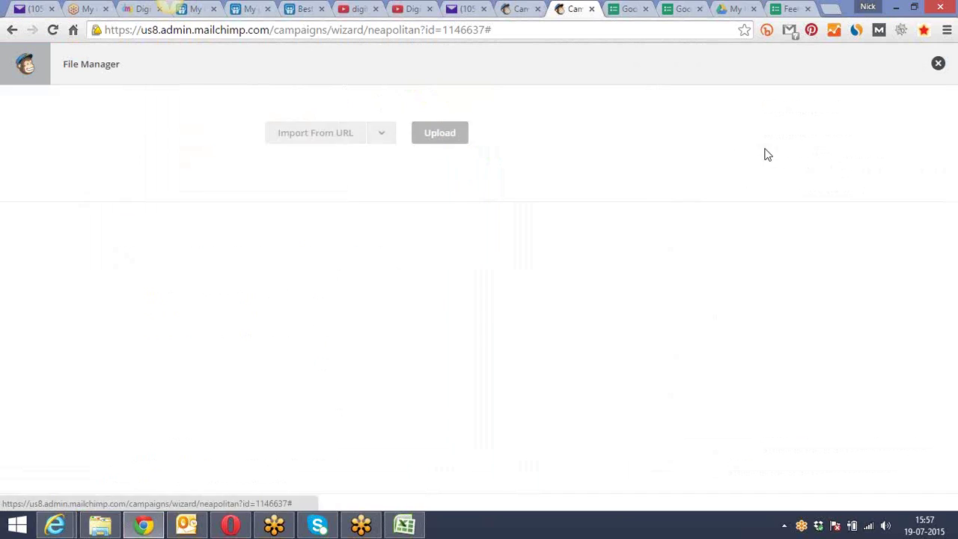
pyautogui.click(938, 66)
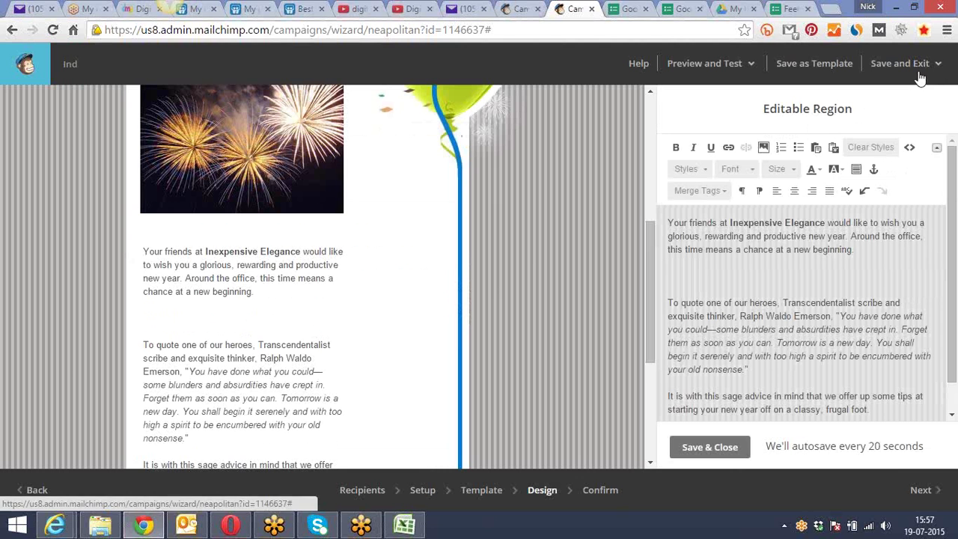
pyautogui.moveTo(855, 250); pyautogui.dragTo(741, 252)
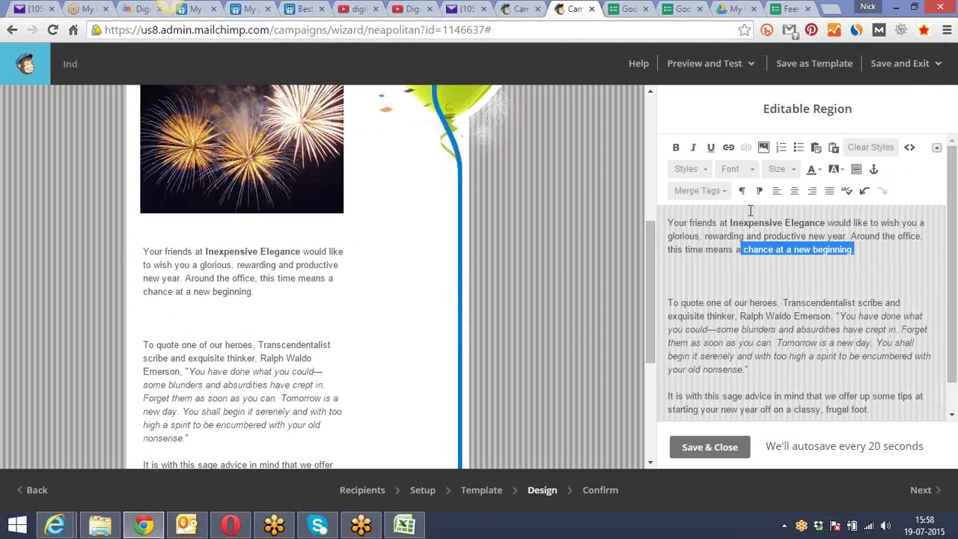
pyautogui.click(728, 148)
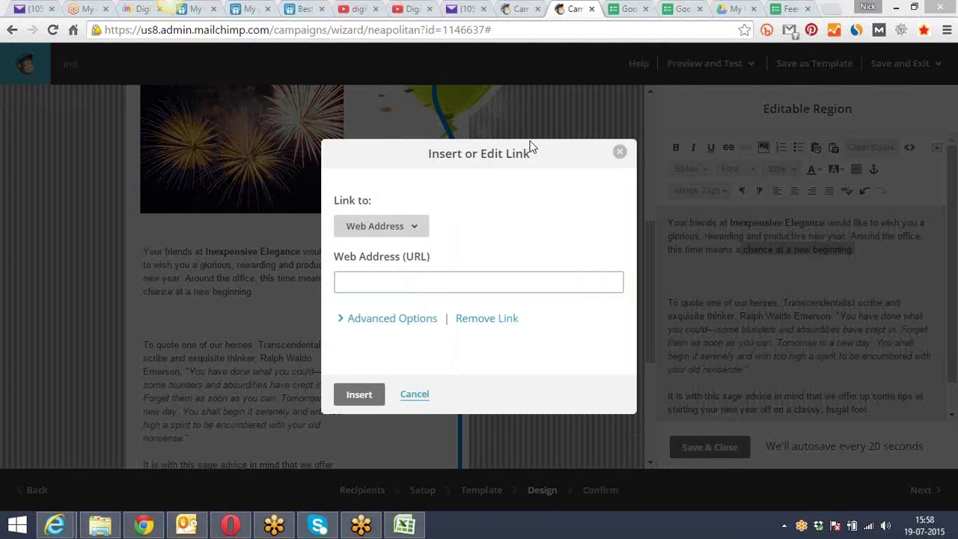
pyautogui.click(430, 282)
pyautogui.write('htt')
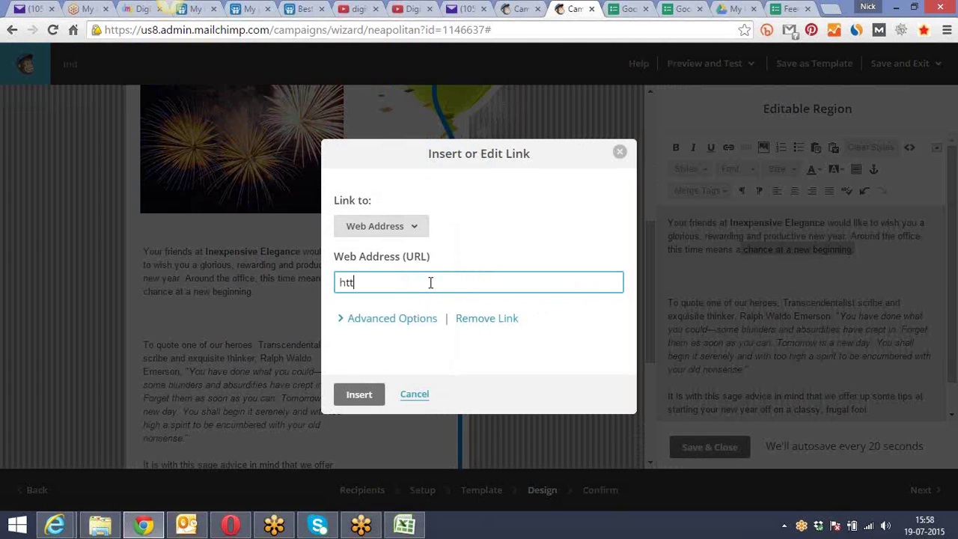
pyautogui.write('p://www.ab')
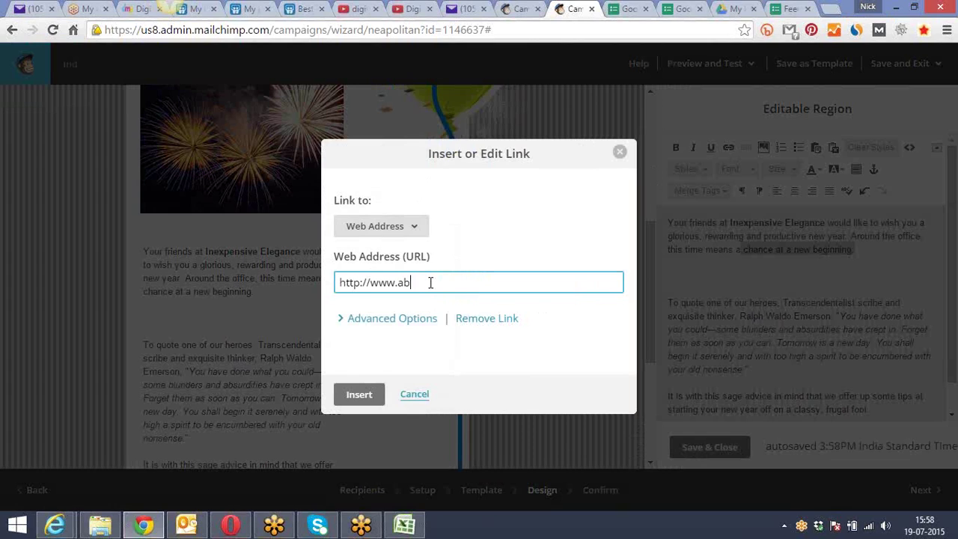
pyautogui.write('c.com')
pyautogui.click(351, 394)
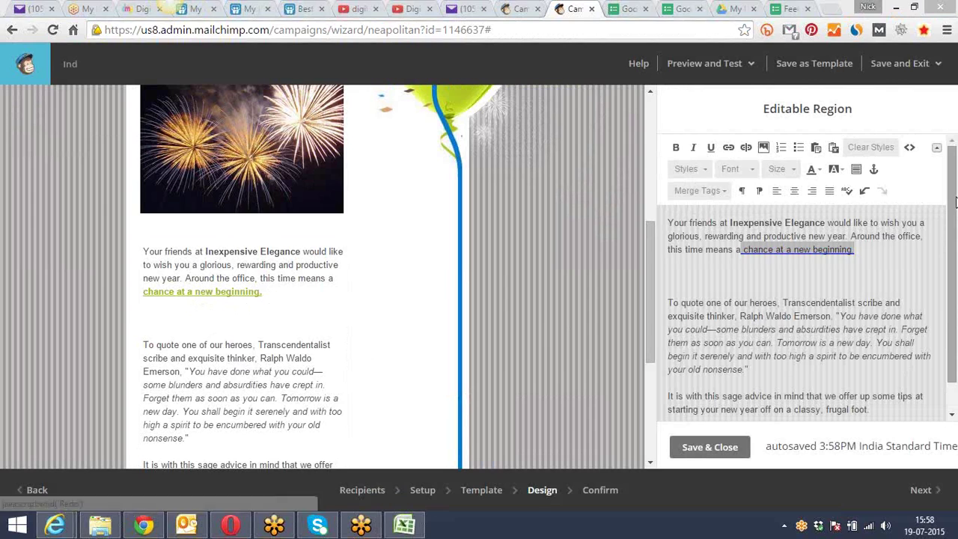
pyautogui.click(942, 230)
pyautogui.moveTo(942, 230); pyautogui.dragTo(942, 270)
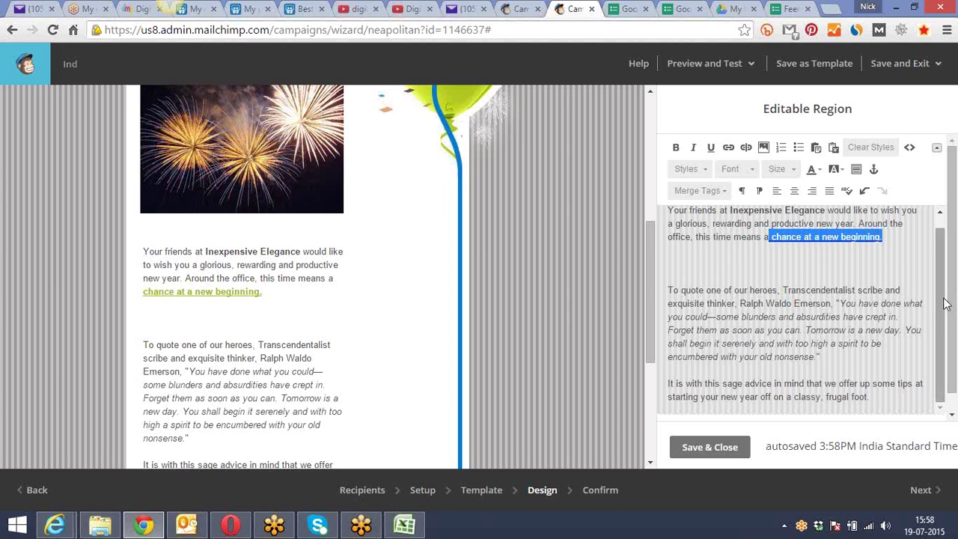
pyautogui.click(708, 265)
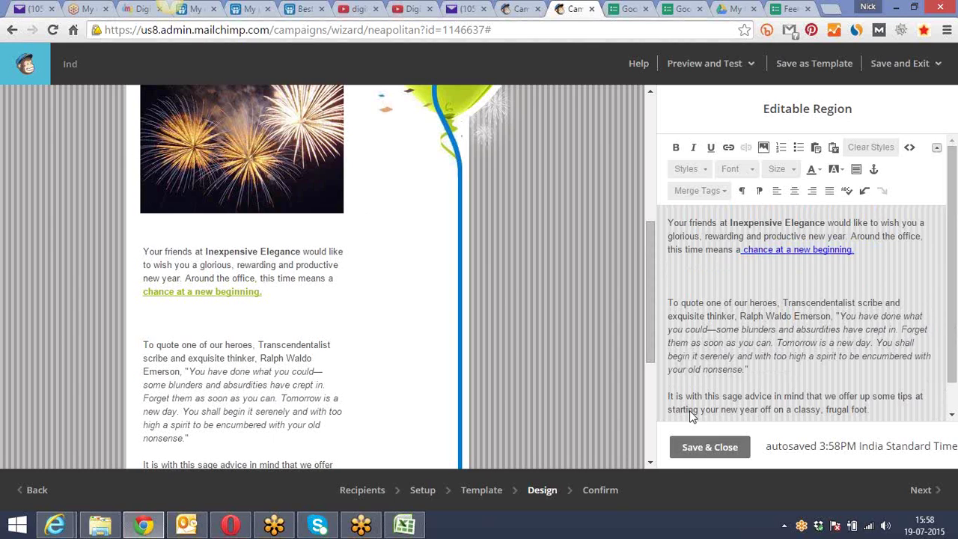
pyautogui.click(696, 449)
# Add an abc.com web link to the fireworks image and save its settings
pyautogui.moveTo(652, 242); pyautogui.dragTo(651, 197)
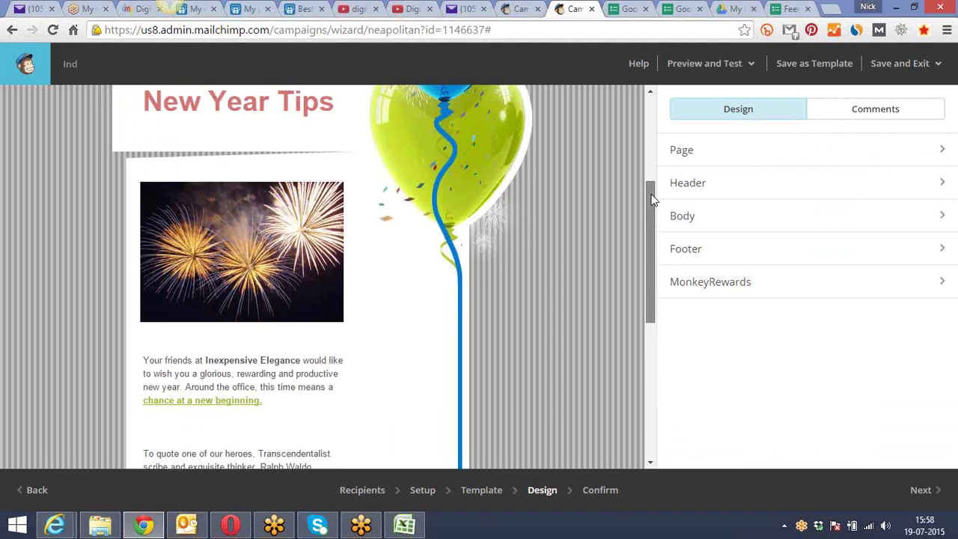
pyautogui.moveTo(238, 214)
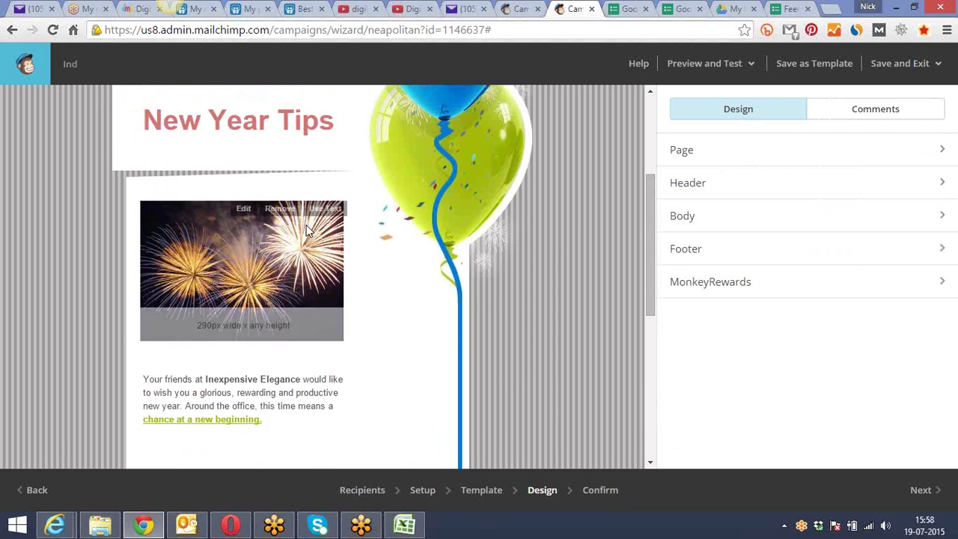
pyautogui.click(238, 211)
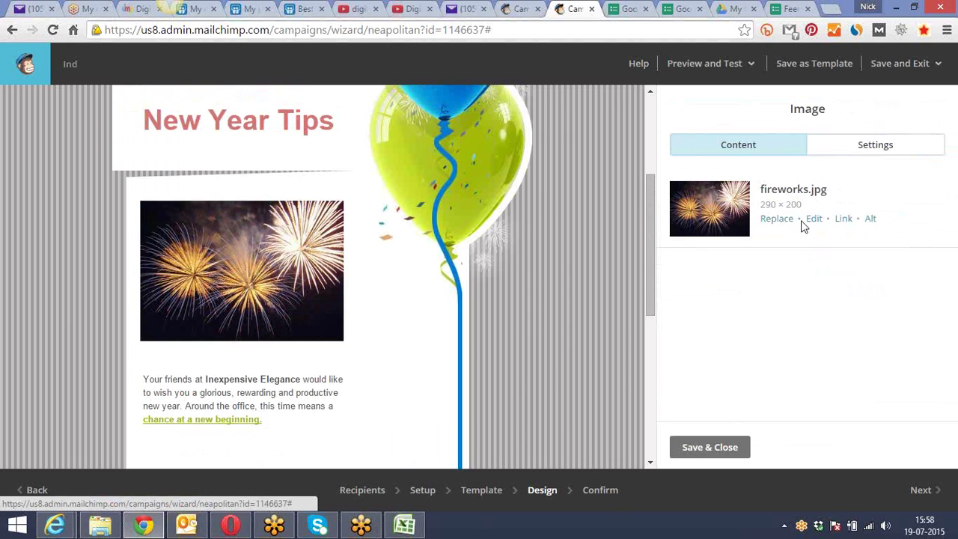
pyautogui.click(841, 220)
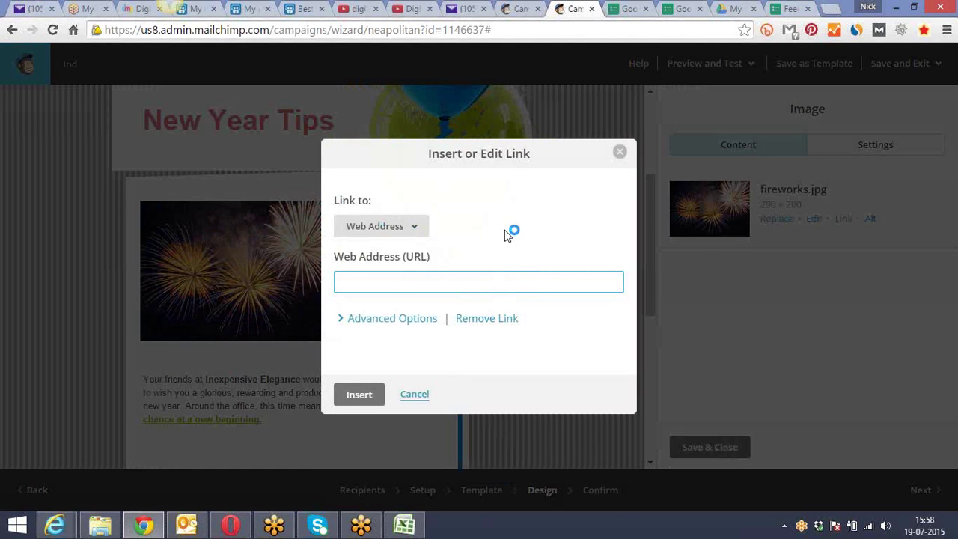
pyautogui.write('habc.com')
pyautogui.click(352, 395)
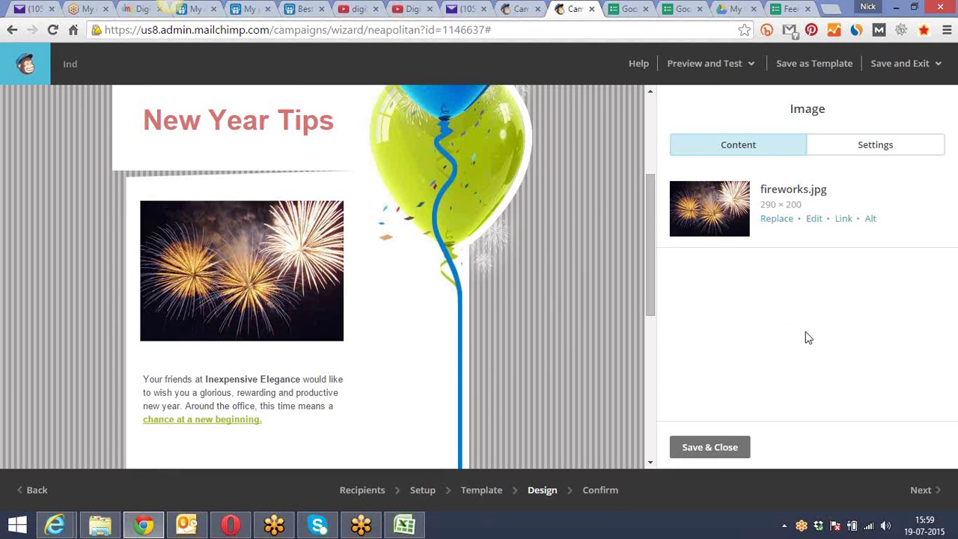
pyautogui.click(712, 448)
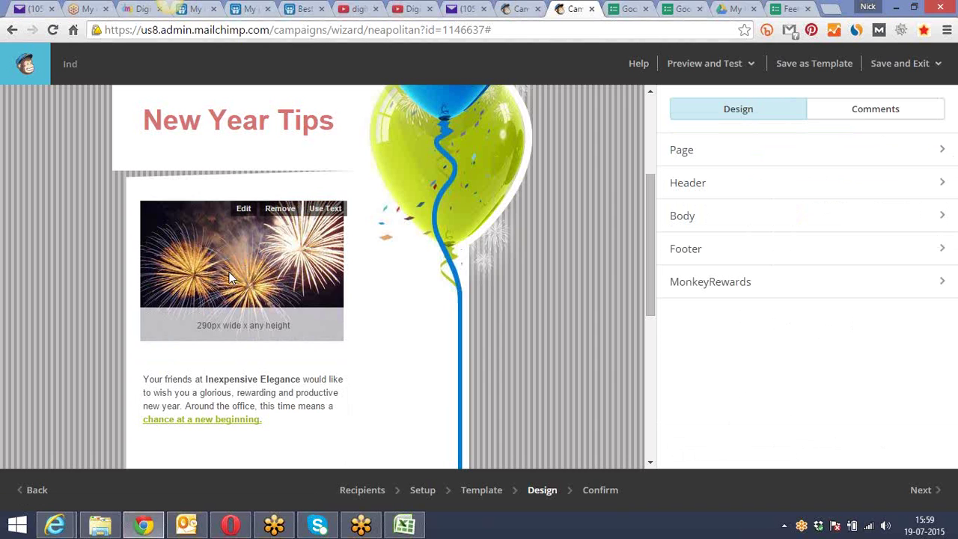
# Scroll through the email body, then switch to the Yahoo Mail Groupon deals message
pyautogui.moveTo(648, 188); pyautogui.dragTo(647, 88)
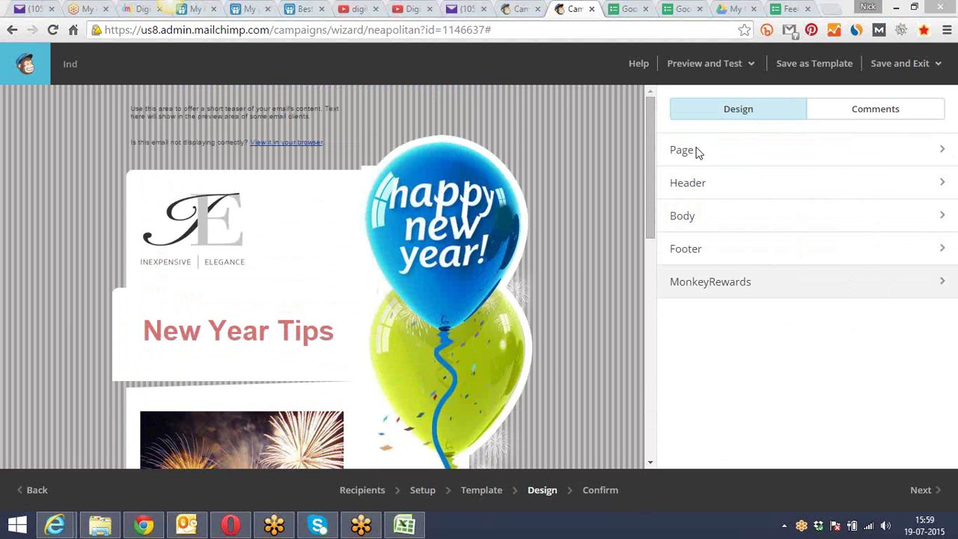
pyautogui.moveTo(648, 122); pyautogui.dragTo(638, 282)
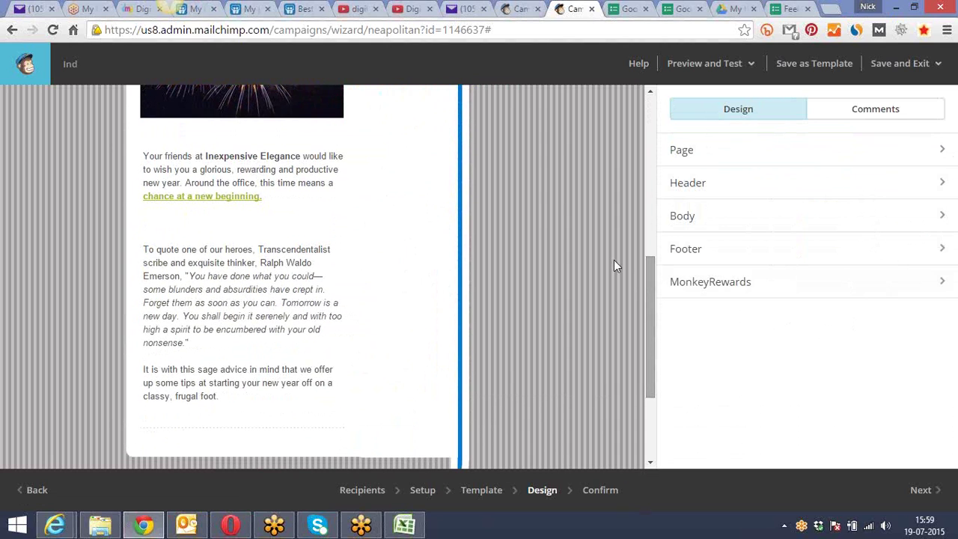
pyautogui.click(466, 7)
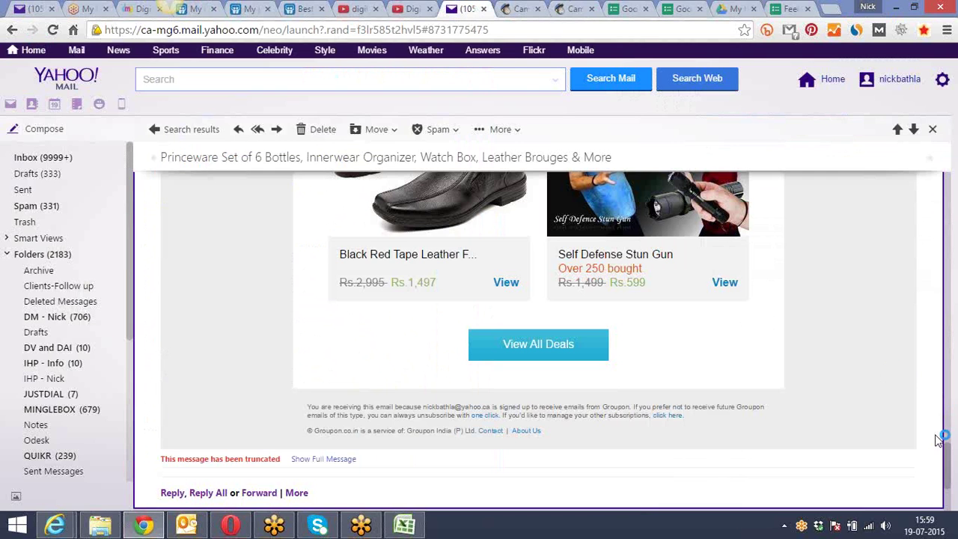
pyautogui.moveTo(949, 448); pyautogui.dragTo(952, 352)
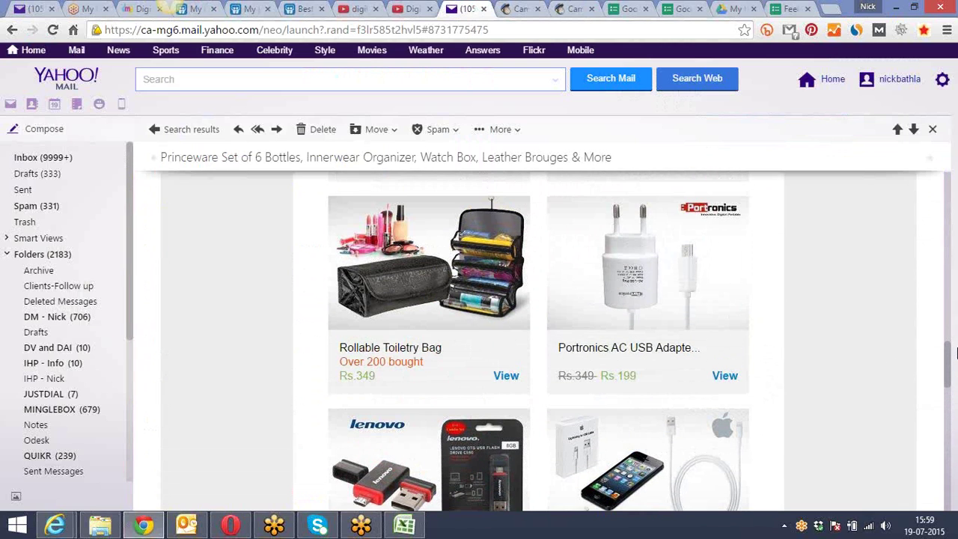
# Return to the MailChimp campaign and open the fireworks image's settings
pyautogui.click(606, 8)
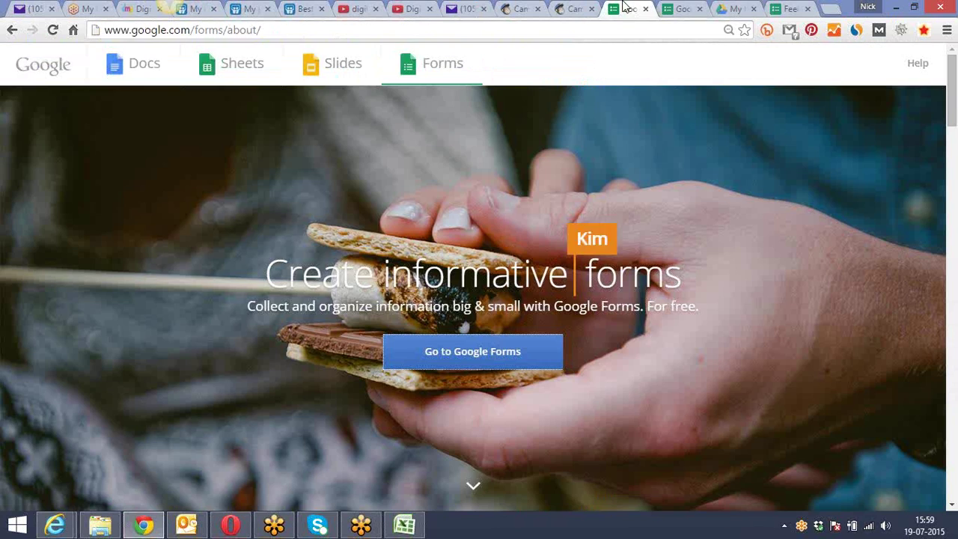
pyautogui.click(573, 8)
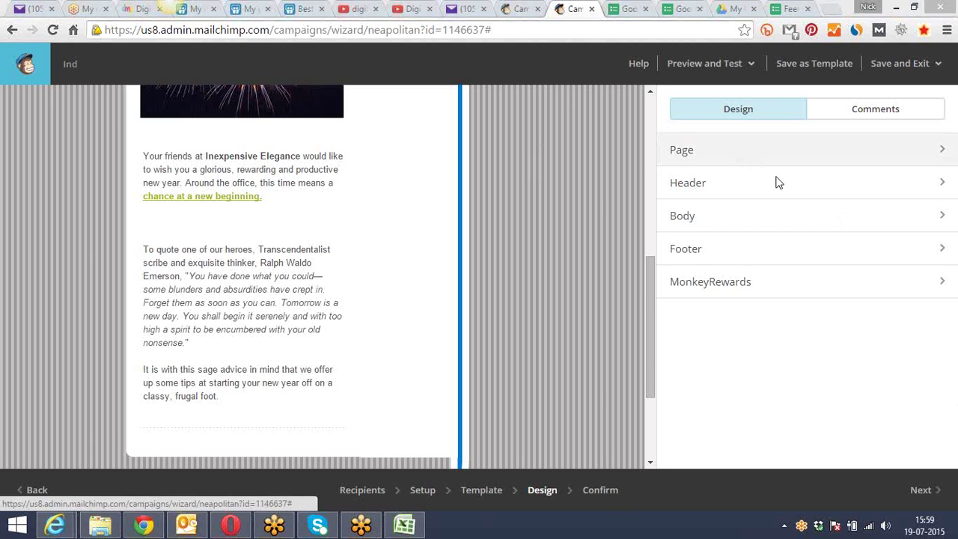
pyautogui.moveTo(242, 227)
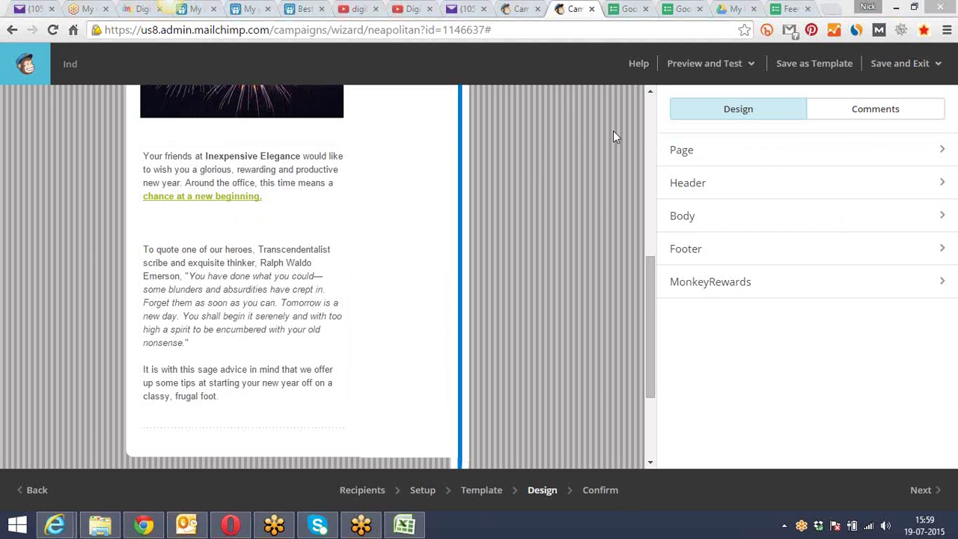
pyautogui.scroll(3, 653, 247)
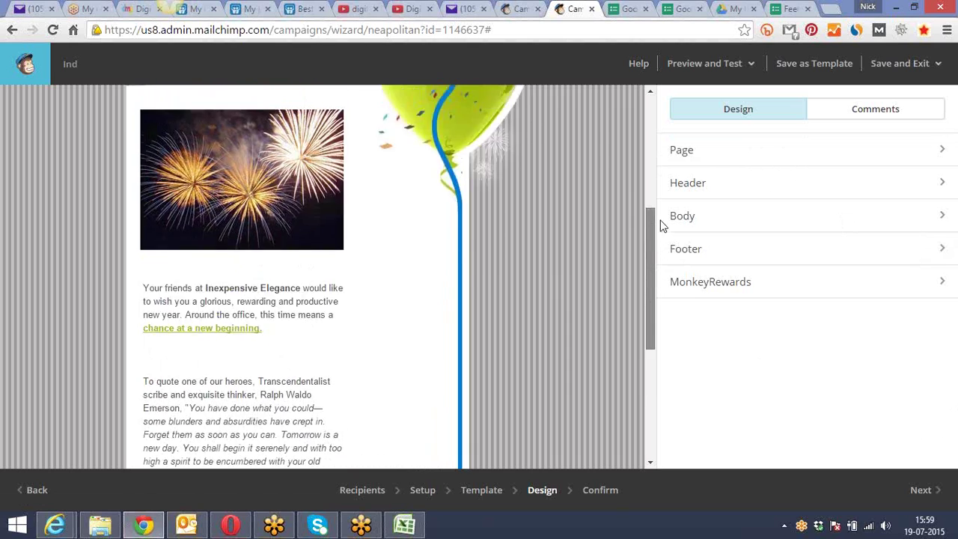
pyautogui.moveTo(207, 256)
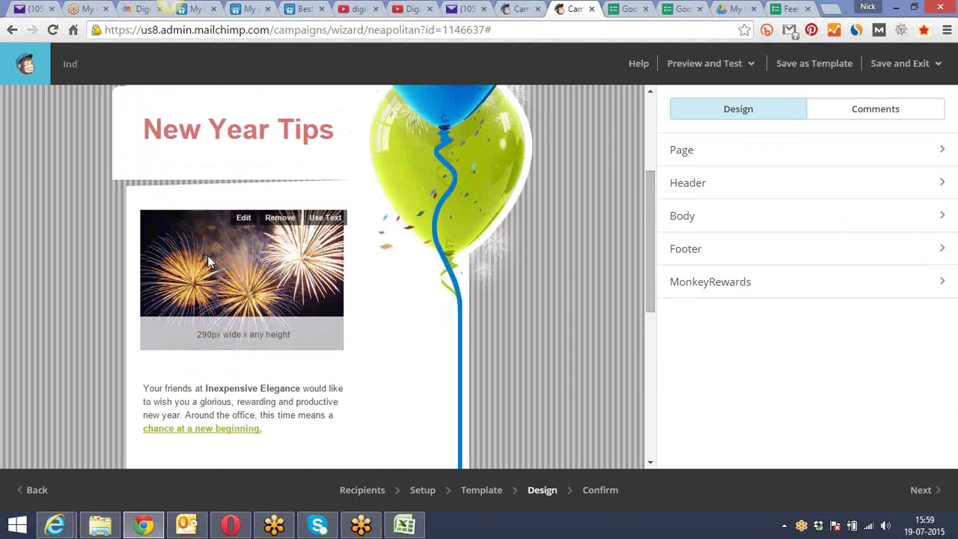
pyautogui.click(242, 222)
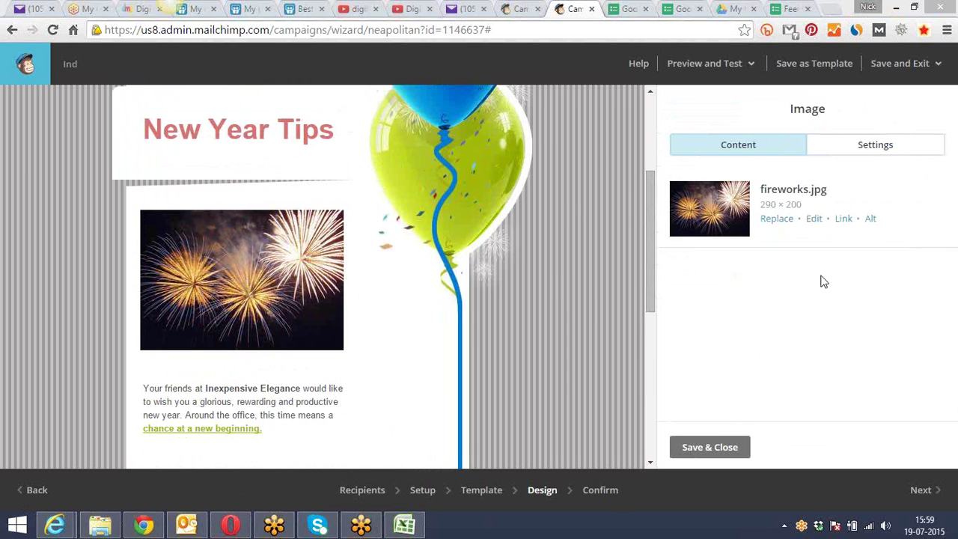
pyautogui.click(813, 219)
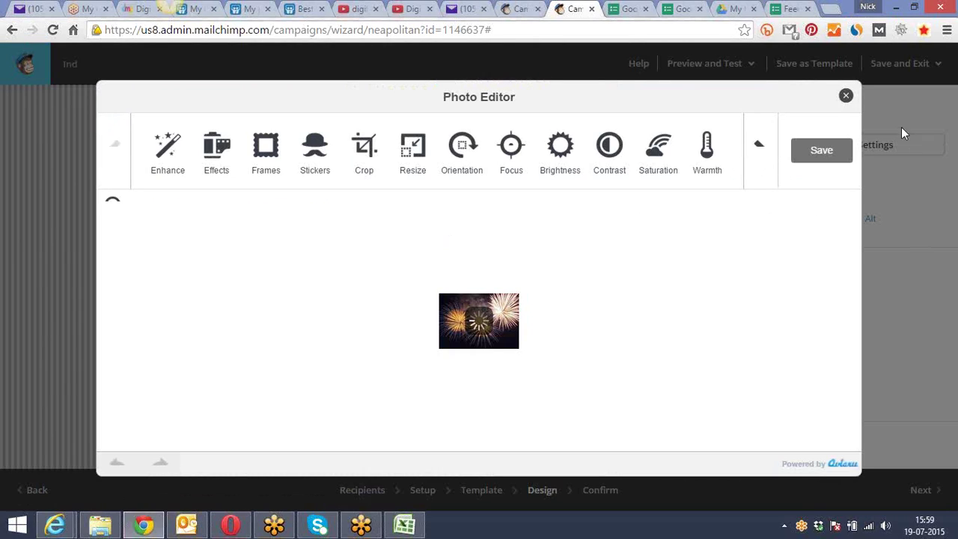
pyautogui.click(846, 101)
pyautogui.click(844, 220)
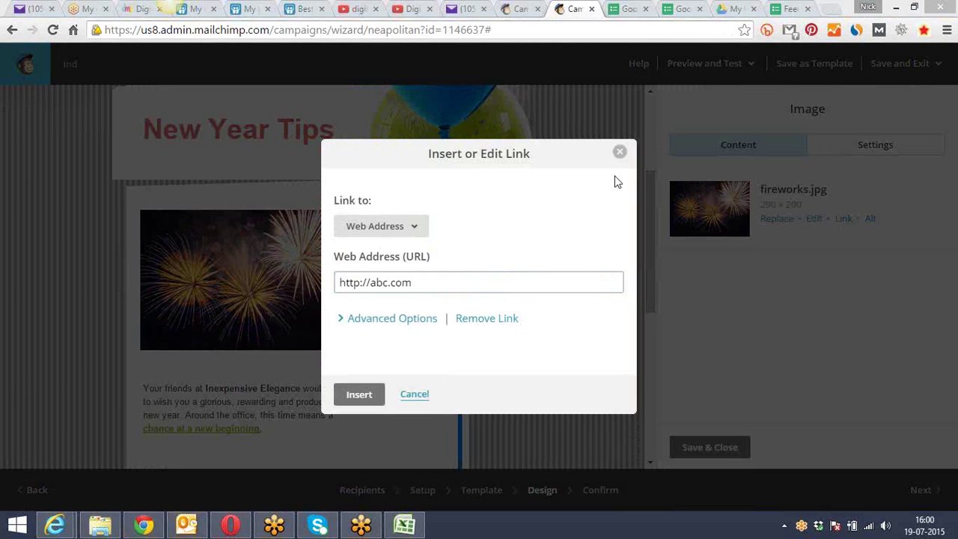
pyautogui.moveTo(436, 284); pyautogui.dragTo(372, 285)
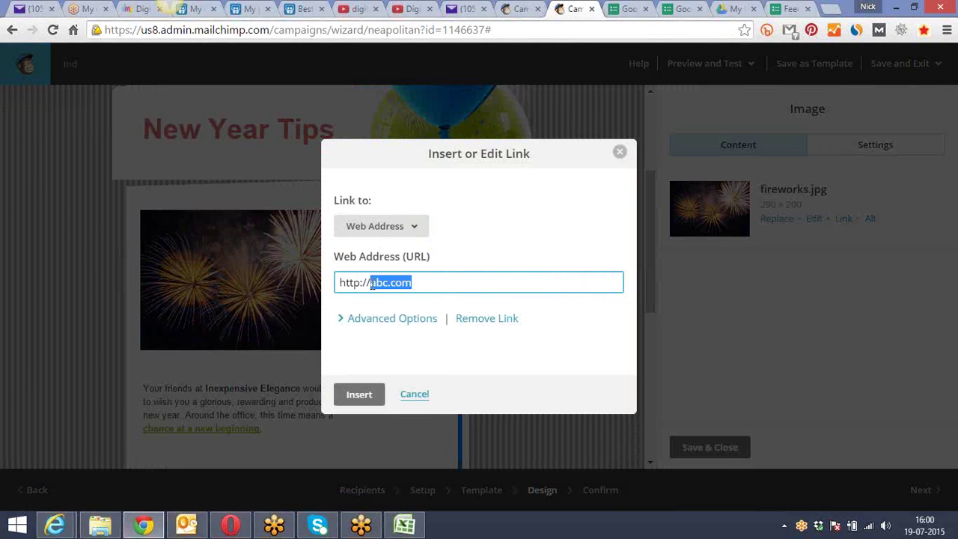
pyautogui.write('www.dmpaathsha')
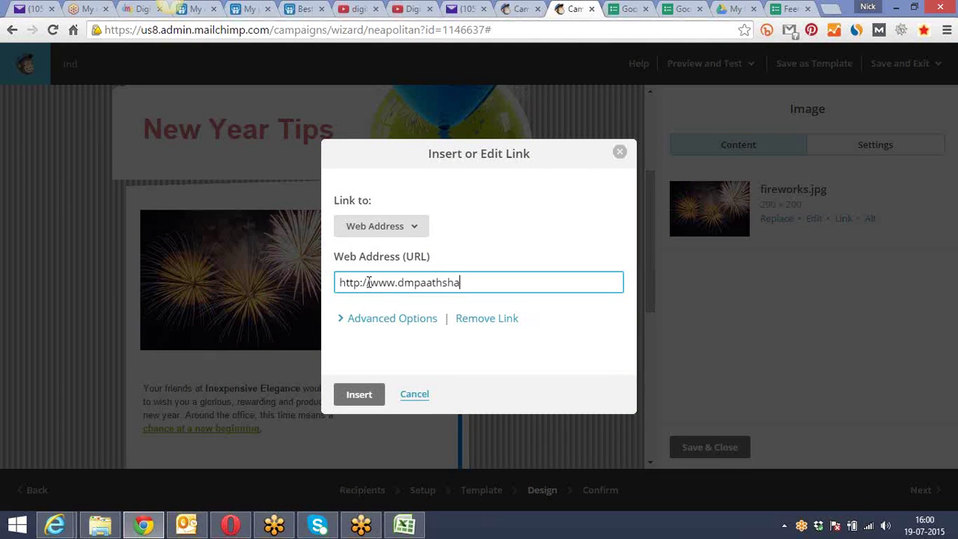
pyautogui.write('la.com')
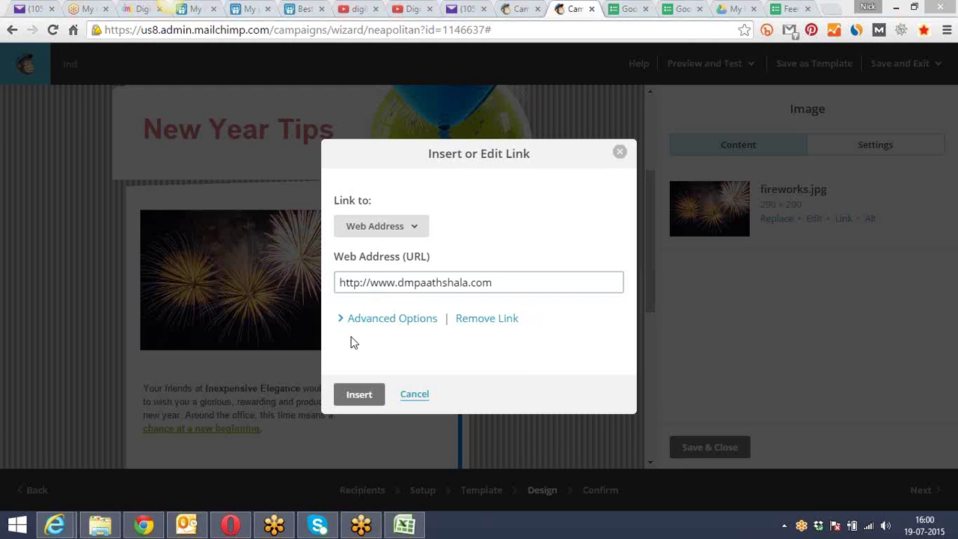
pyautogui.click(358, 394)
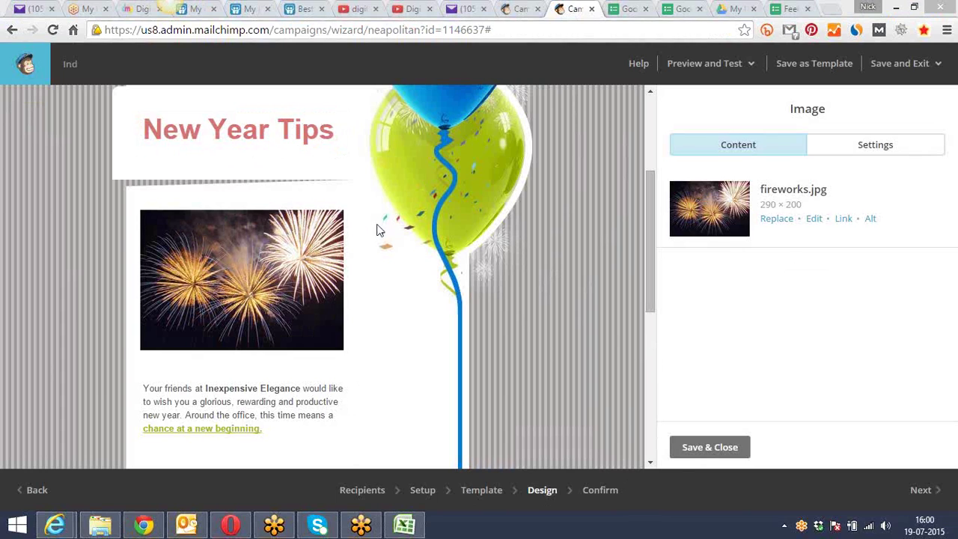
pyautogui.click(696, 448)
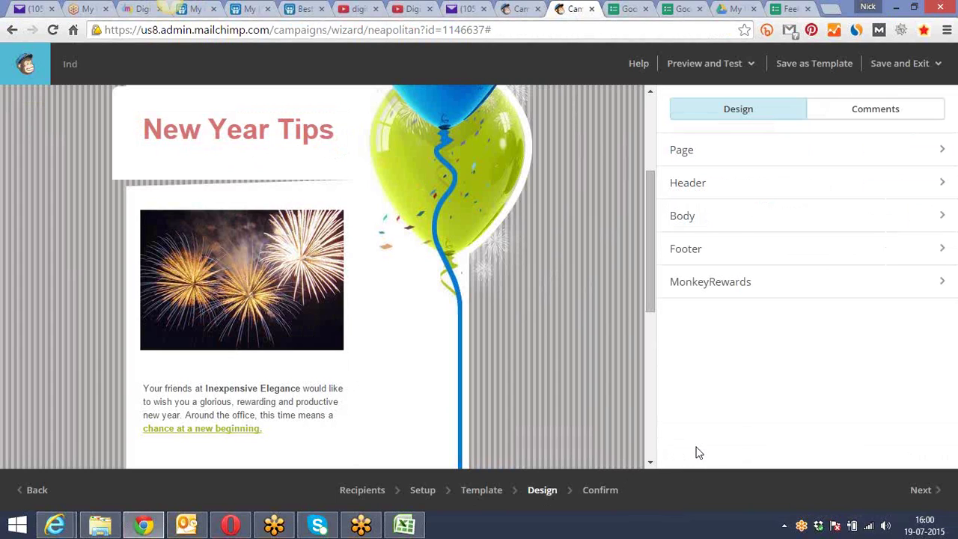
# Advance campaign 'Ind' to the Confirm step and scroll through the checklist, noting the empty Sunday Batch list
pyautogui.click(927, 490)
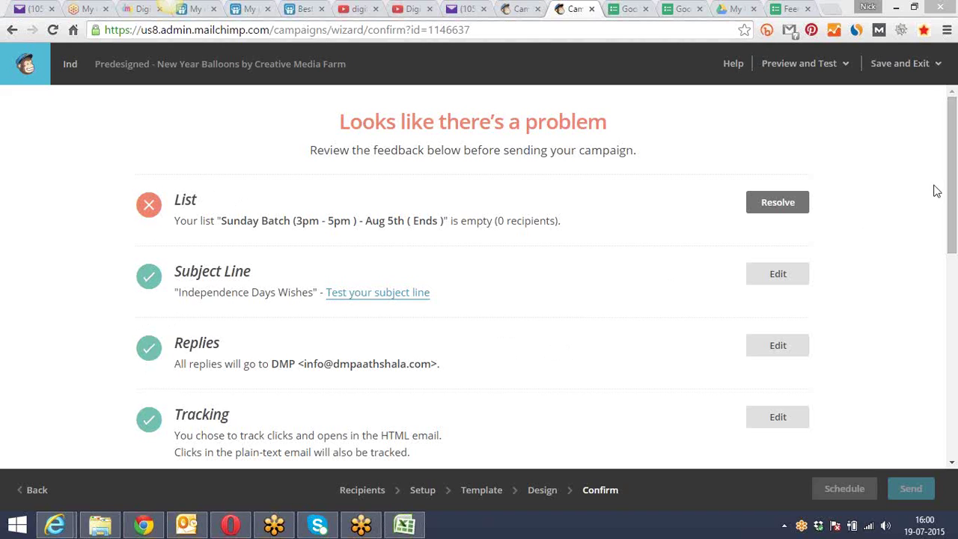
pyautogui.moveTo(949, 168); pyautogui.dragTo(919, 470)
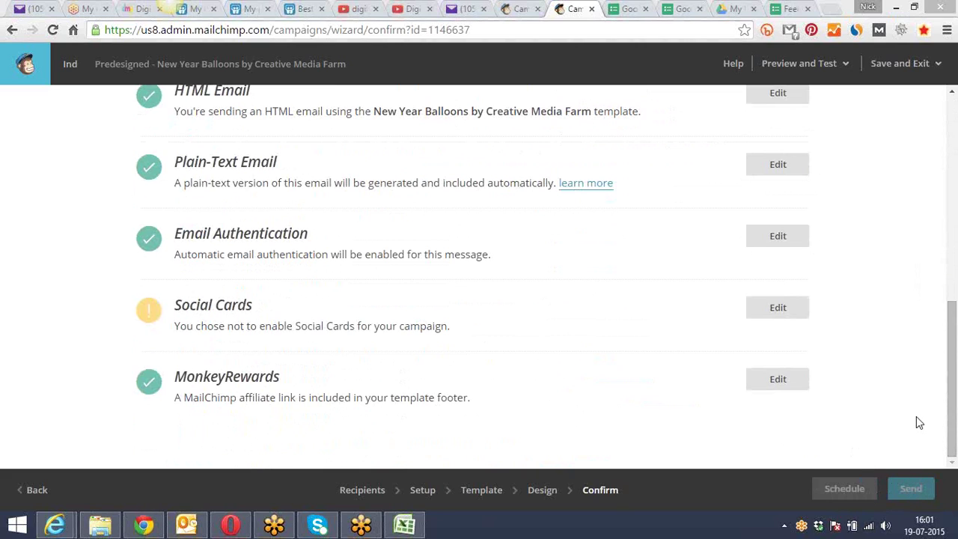
pyautogui.moveTo(954, 406); pyautogui.dragTo(948, 182)
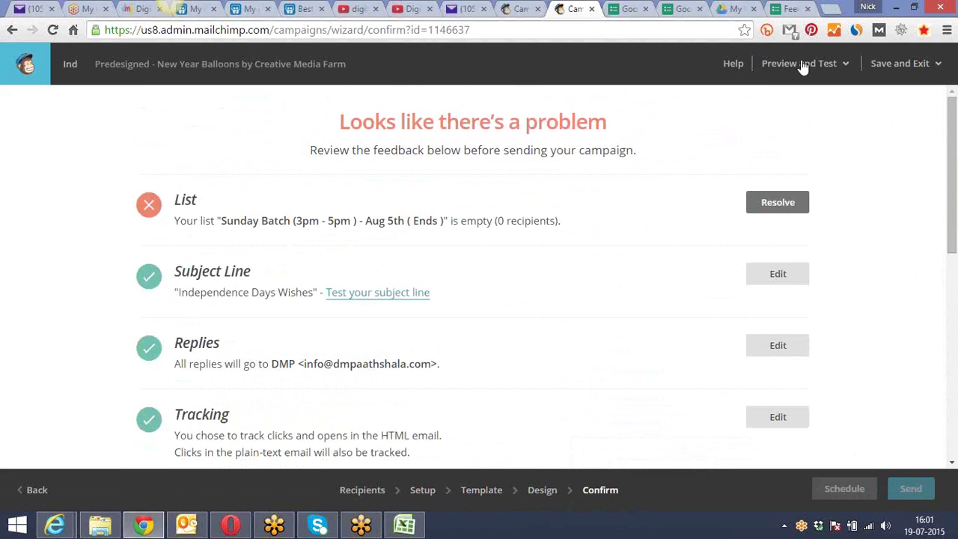
# Save and exit the campaign, log out, and log back in with the saved credentials
pyautogui.click(888, 63)
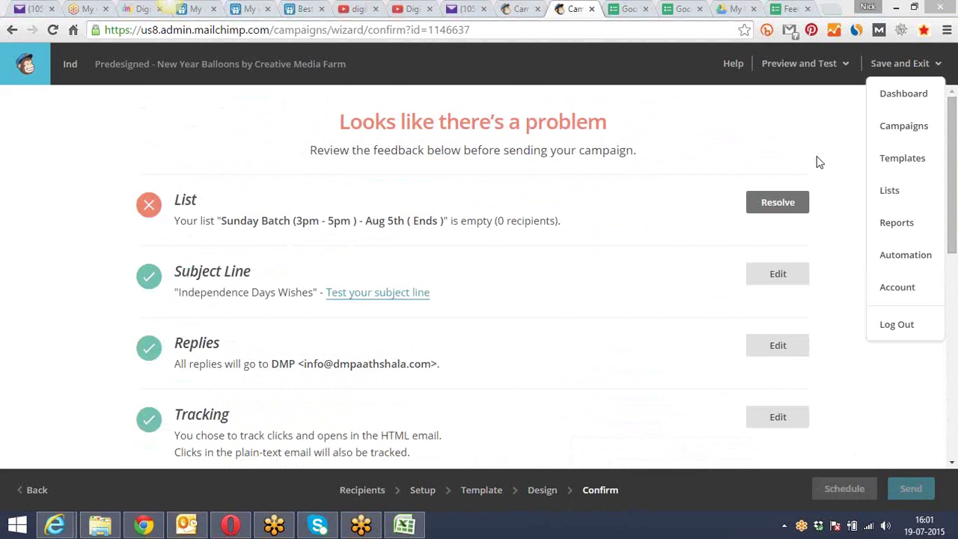
pyautogui.click(896, 324)
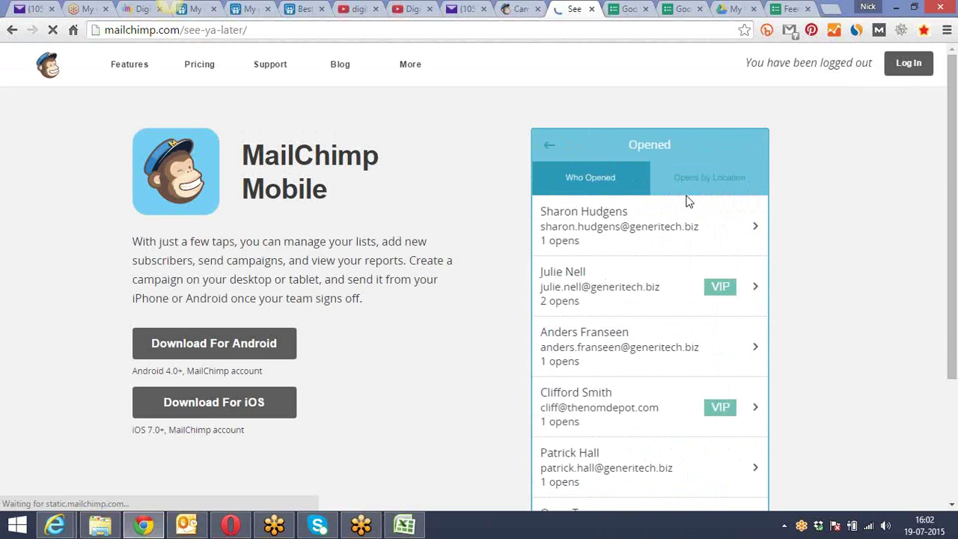
pyautogui.click(909, 64)
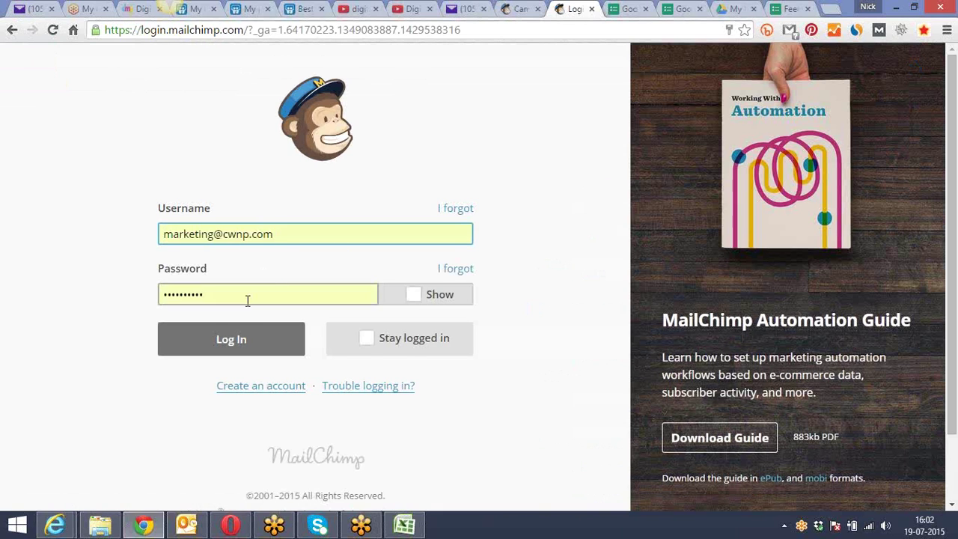
pyautogui.click(239, 340)
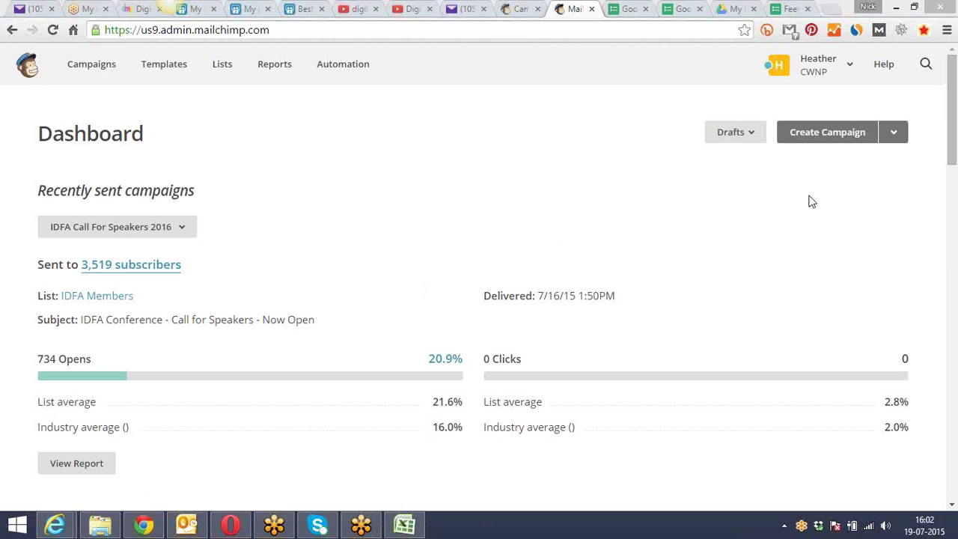
# Go from the Dashboard to the Reports page with its open and click rate chart
pyautogui.moveTo(952, 118); pyautogui.dragTo(956, 122)
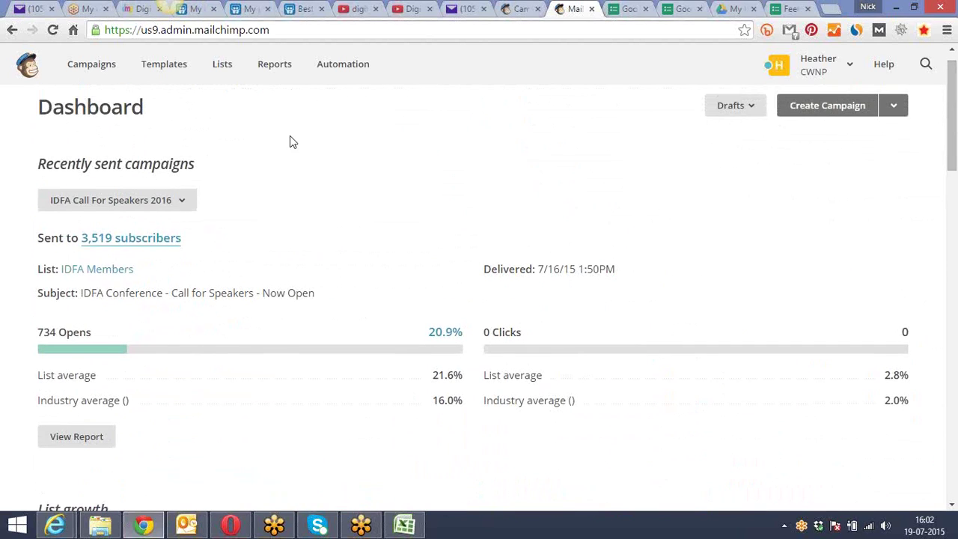
pyautogui.click(275, 66)
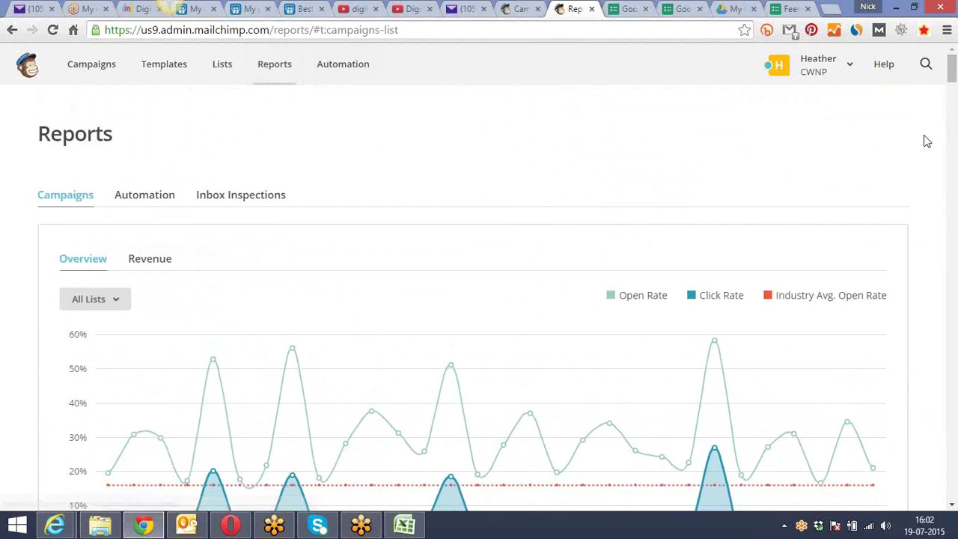
pyautogui.moveTo(953, 71); pyautogui.dragTo(955, 81)
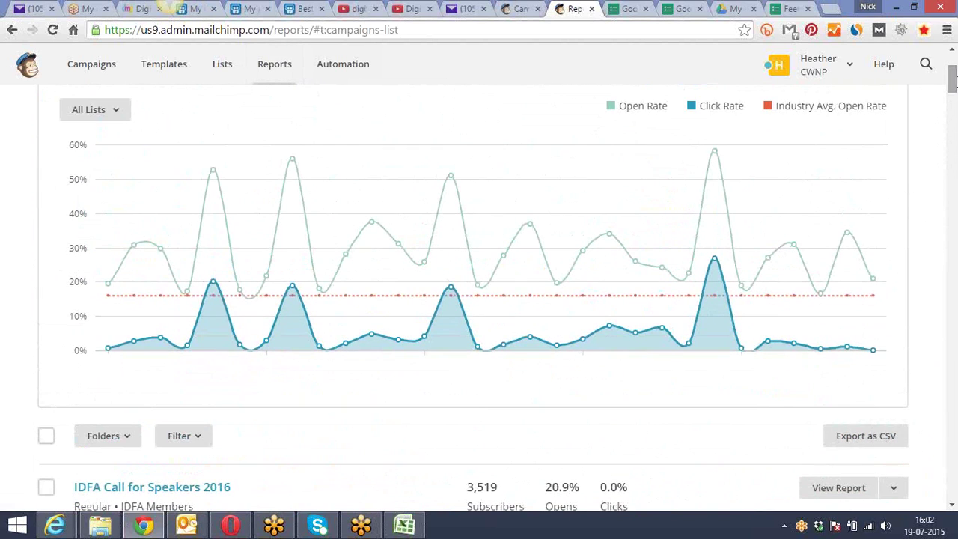
pyautogui.click(122, 116)
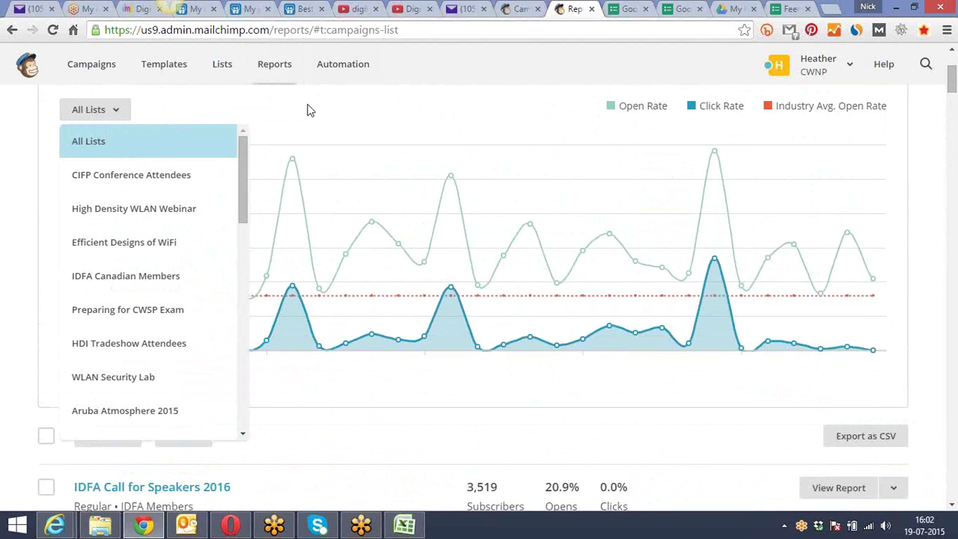
pyautogui.click(308, 110)
pyautogui.scroll(-4, 616, 155)
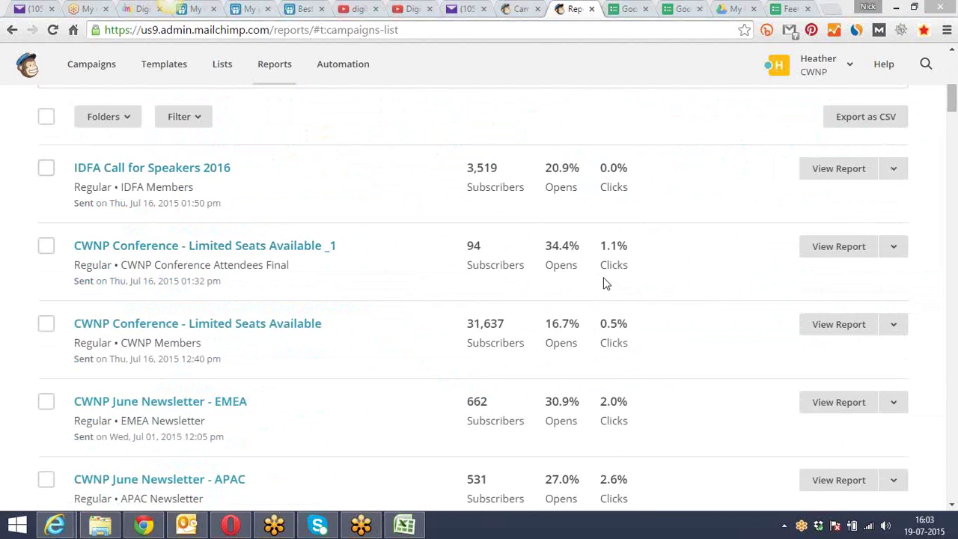
# Scroll through all 87 campaign reports, then return to the overview open-rate chart at the top
pyautogui.moveTo(544, 261)
pyautogui.moveTo(952, 103); pyautogui.dragTo(953, 140)
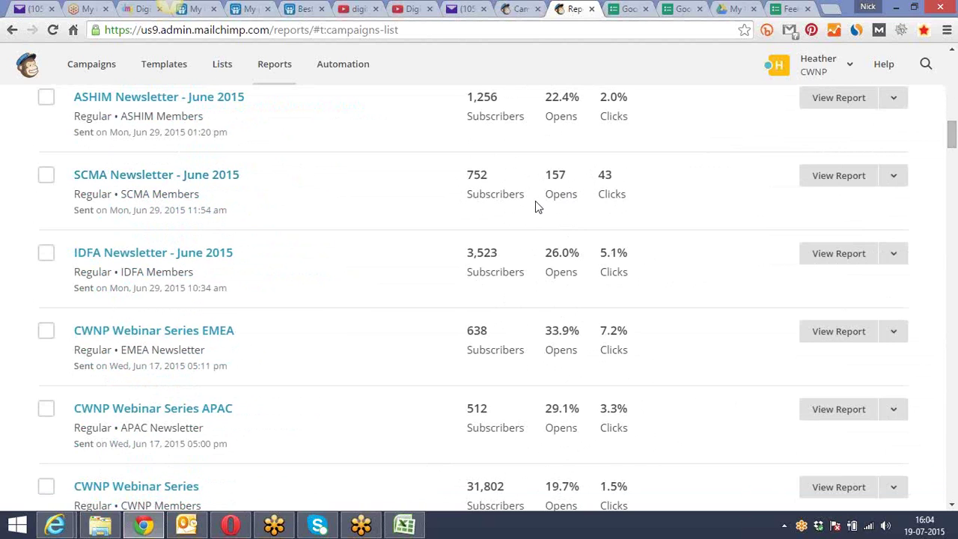
pyautogui.scroll(-5, 535, 201)
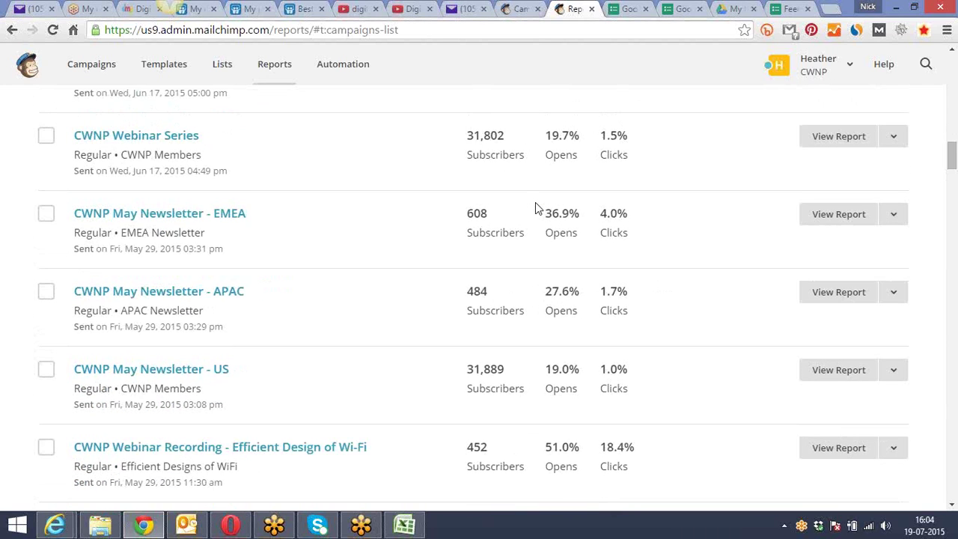
pyautogui.scroll(1, 535, 203)
pyautogui.scroll(-4, 535, 208)
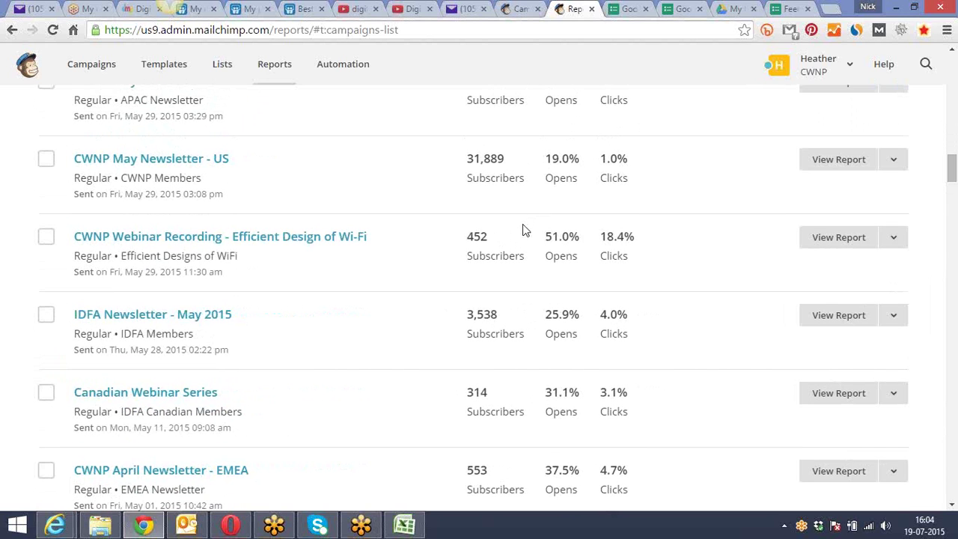
pyautogui.moveTo(507, 231)
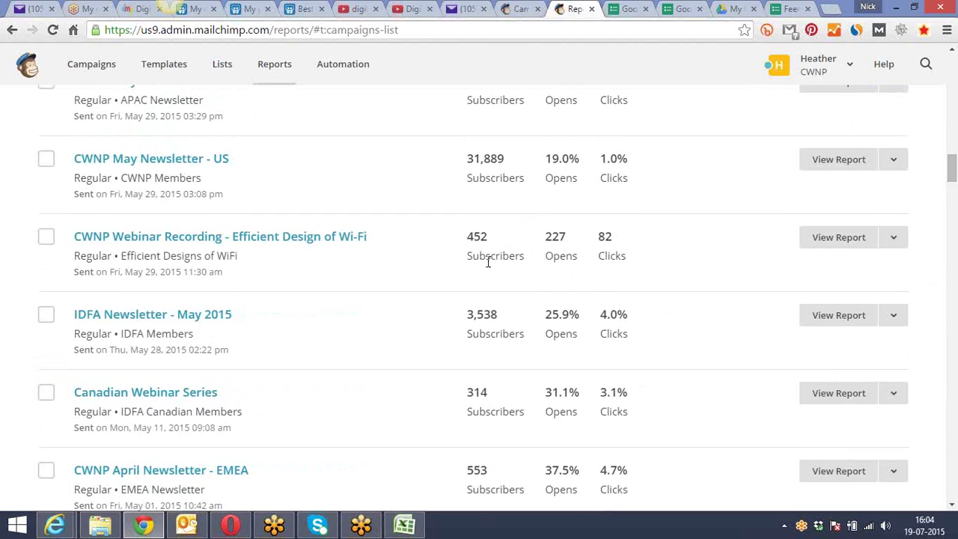
pyautogui.moveTo(622, 261)
pyautogui.moveTo(950, 172); pyautogui.dragTo(954, 364)
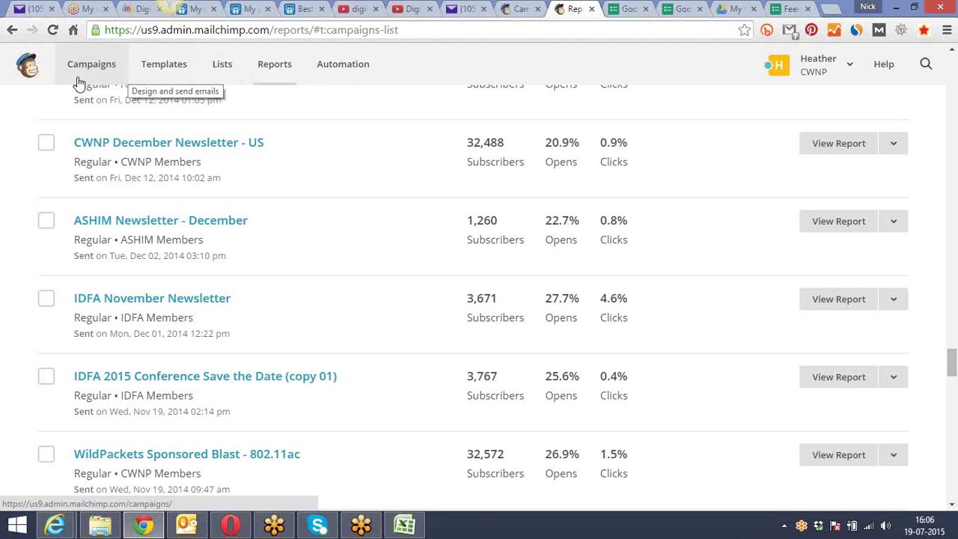
pyautogui.moveTo(568, 169)
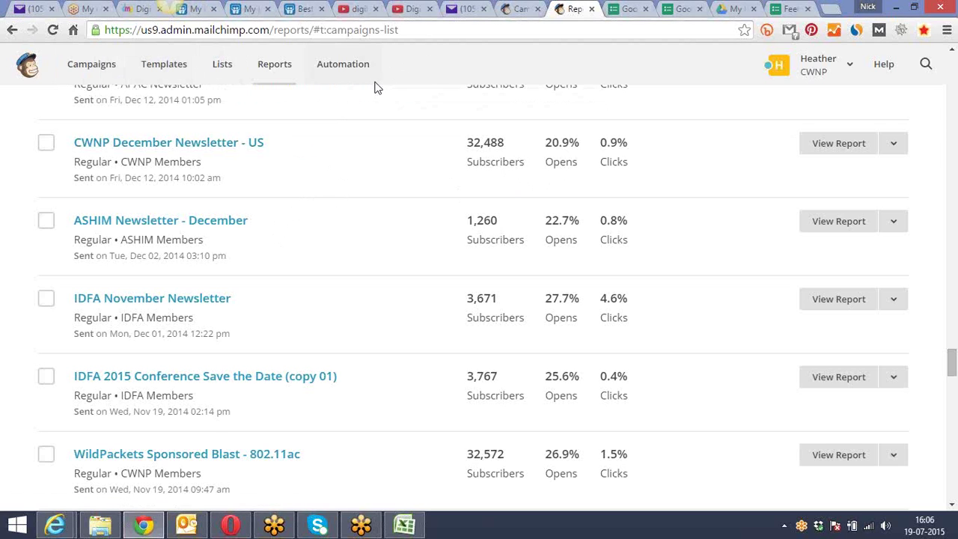
pyautogui.moveTo(954, 370); pyautogui.dragTo(954, 495)
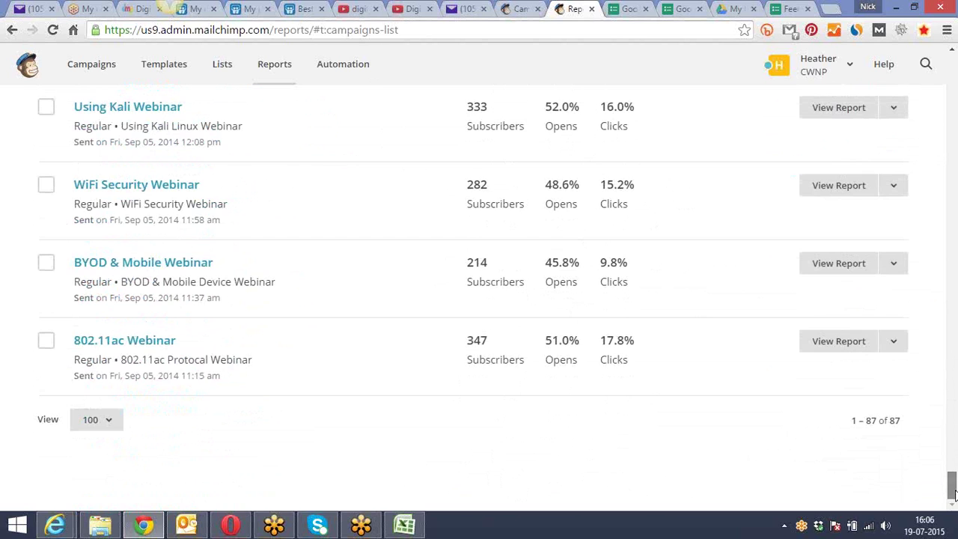
pyautogui.moveTo(954, 494); pyautogui.dragTo(954, 71)
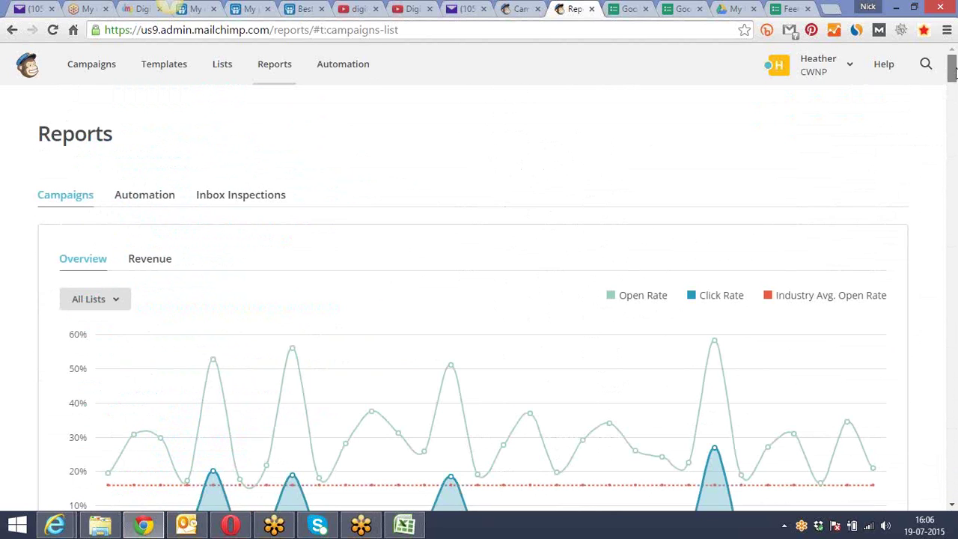
# Cycle through the Chrome tabs to the SlideShare 'Best Practices for Email Marketing' deck
pyautogui.click(623, 8)
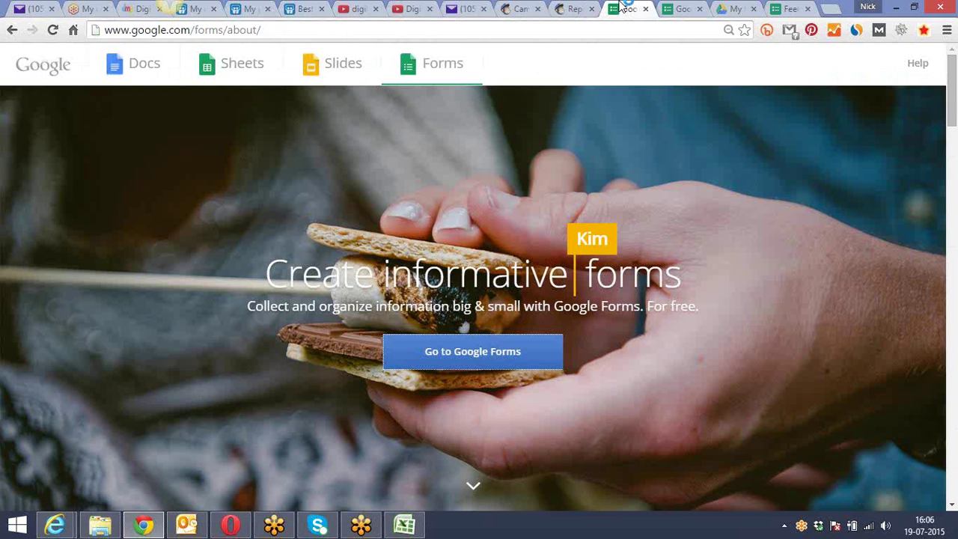
pyautogui.click(570, 8)
pyautogui.click(522, 8)
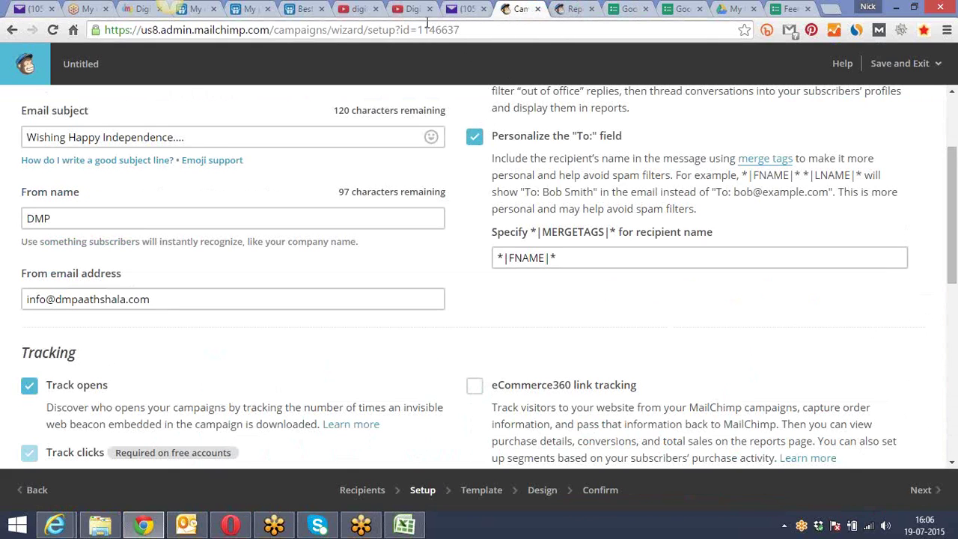
pyautogui.click(408, 9)
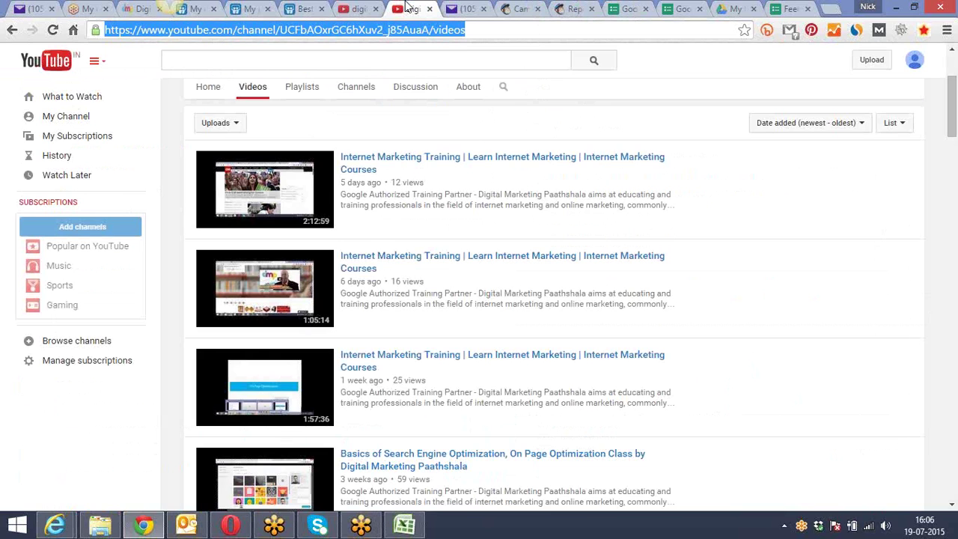
pyautogui.click(360, 8)
pyautogui.click(305, 7)
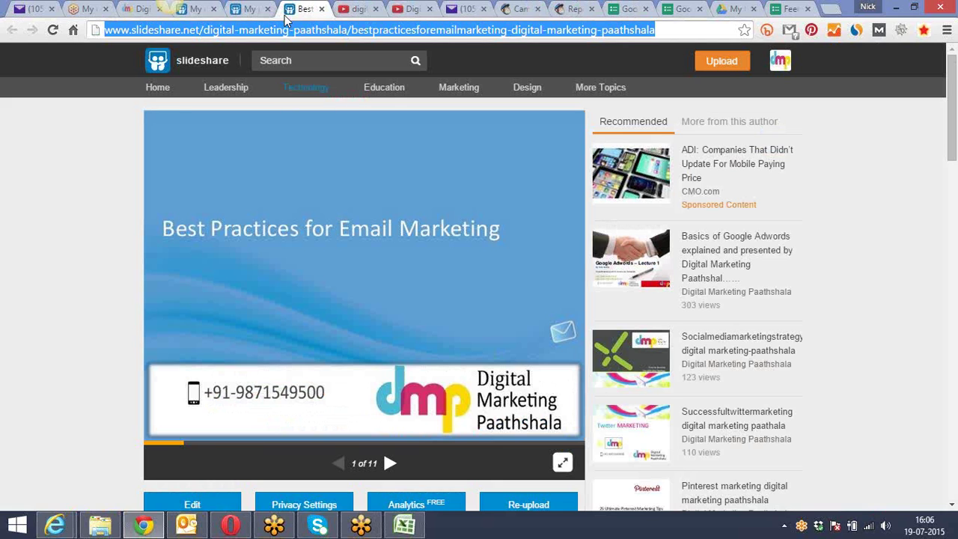
# Expand the 'Best Practices for Email Marketing' slide player to full screen on slide 1 of 11
pyautogui.click(328, 201)
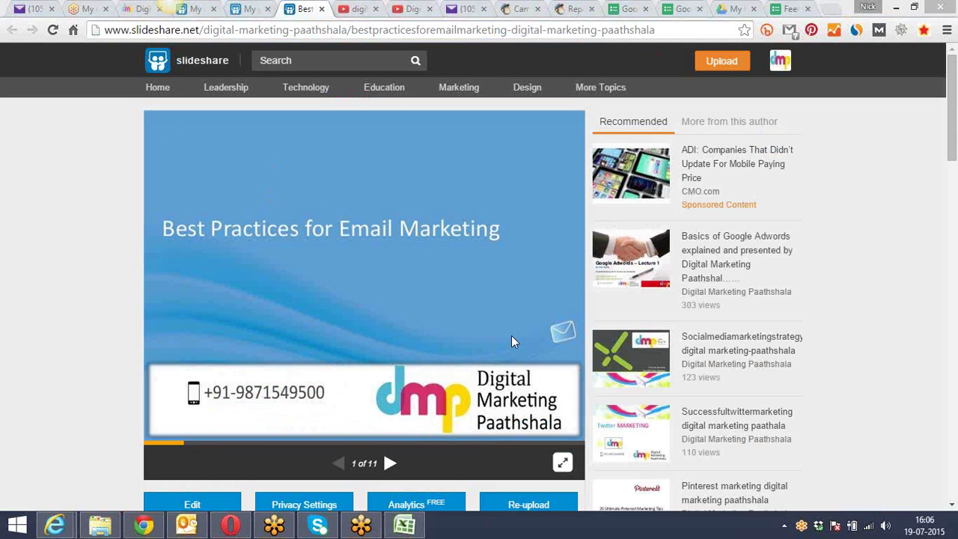
pyautogui.click(562, 462)
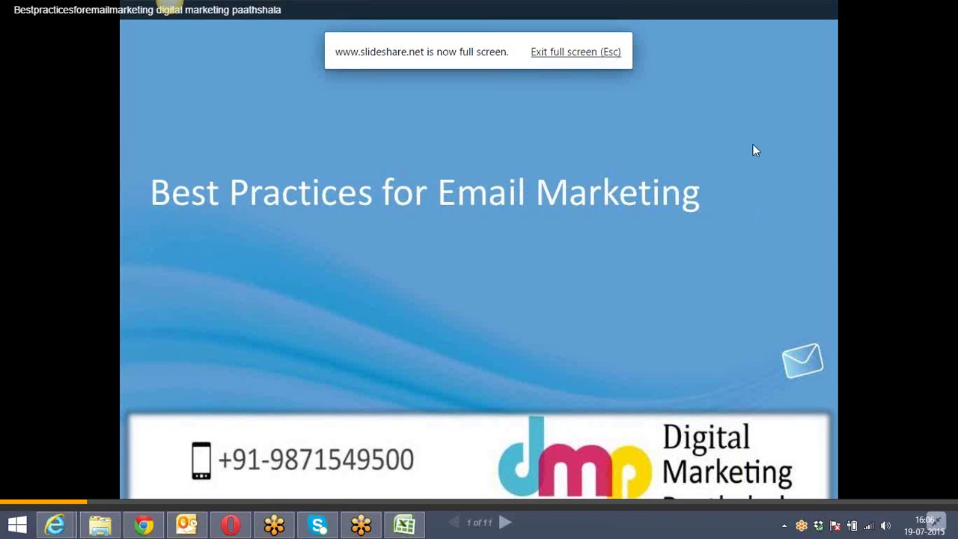
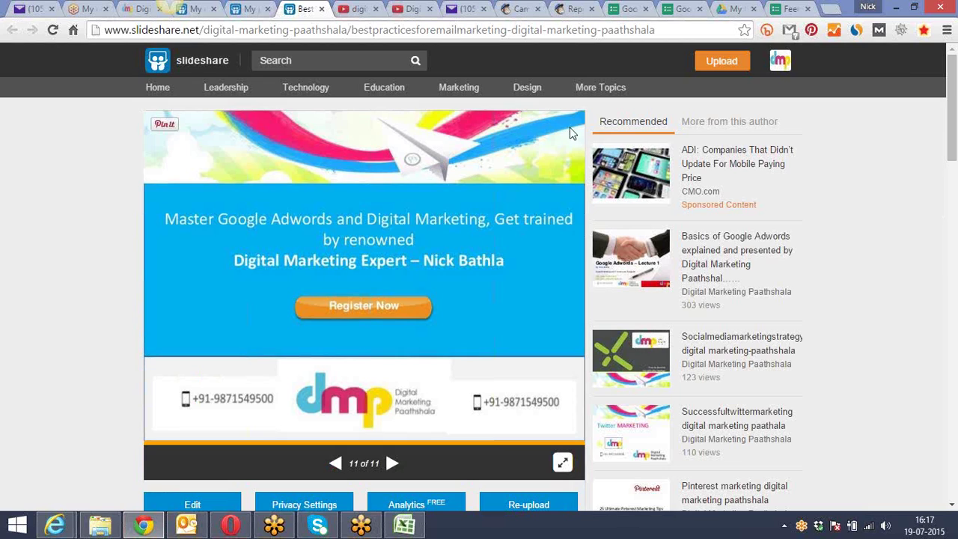
# Advance the email marketing best-practices slideshow to slide 11 of 11, the Digital Marketing Paathshala promotion
pyautogui.click(896, 12)
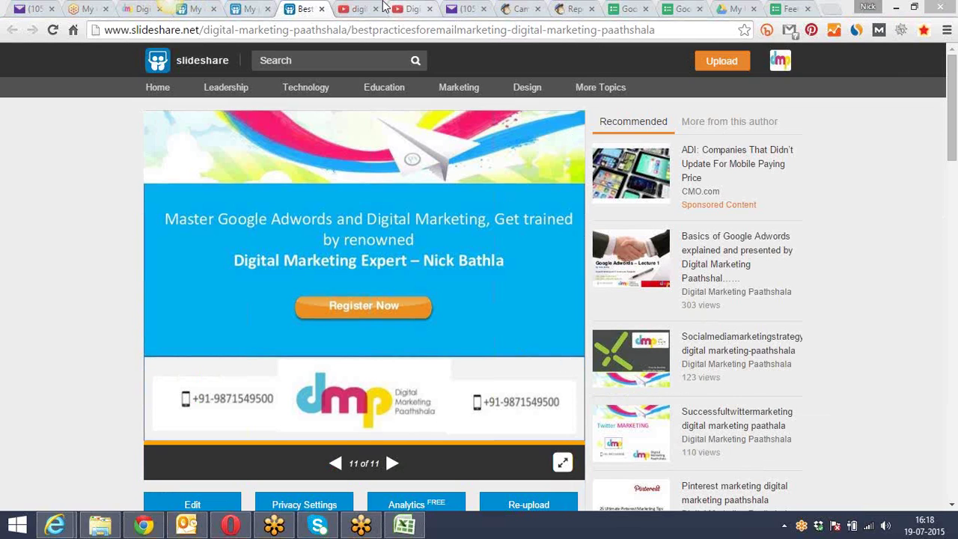
# View the Digital Marketing Paathshala SlideShare profile and its address, then return to the MailChimp campaign
pyautogui.click(254, 9)
pyautogui.click(359, 28)
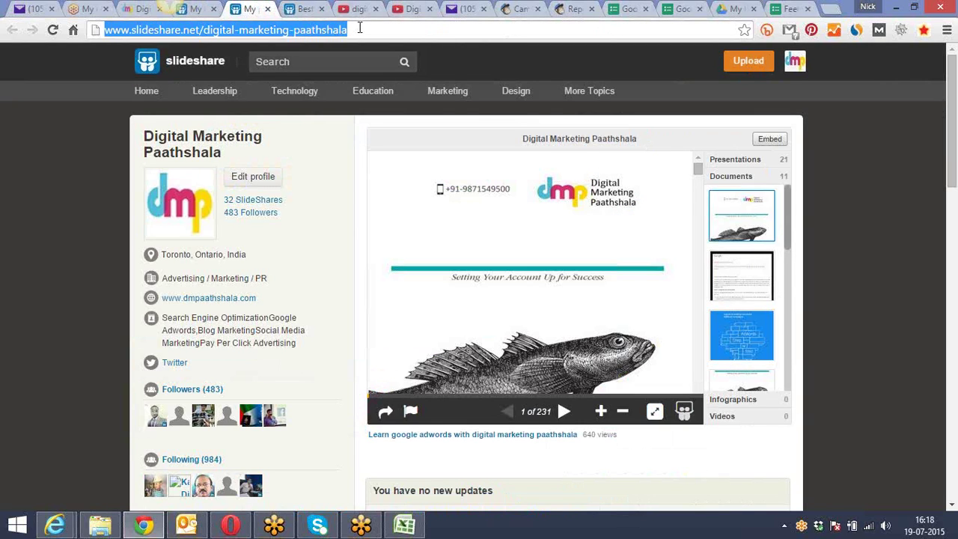
pyautogui.click(550, 323)
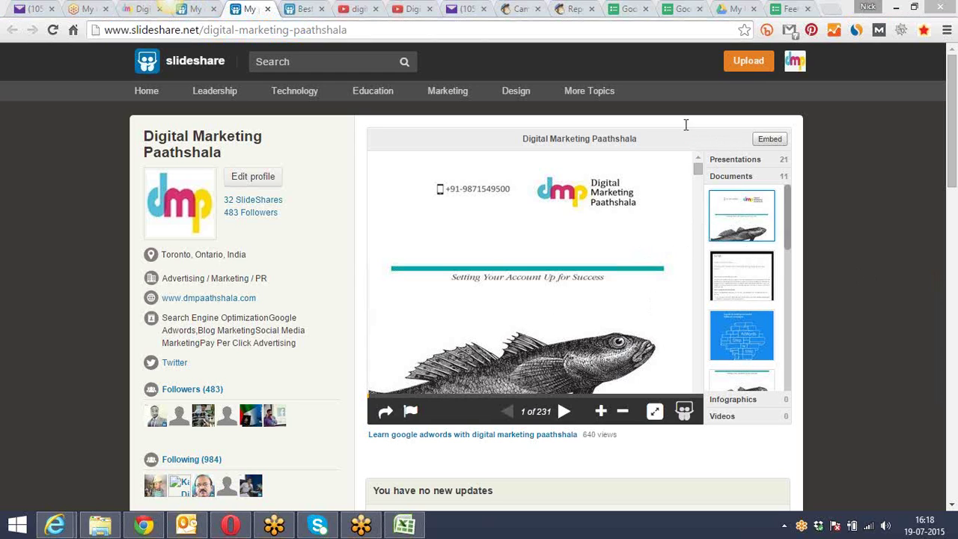
pyautogui.click(524, 9)
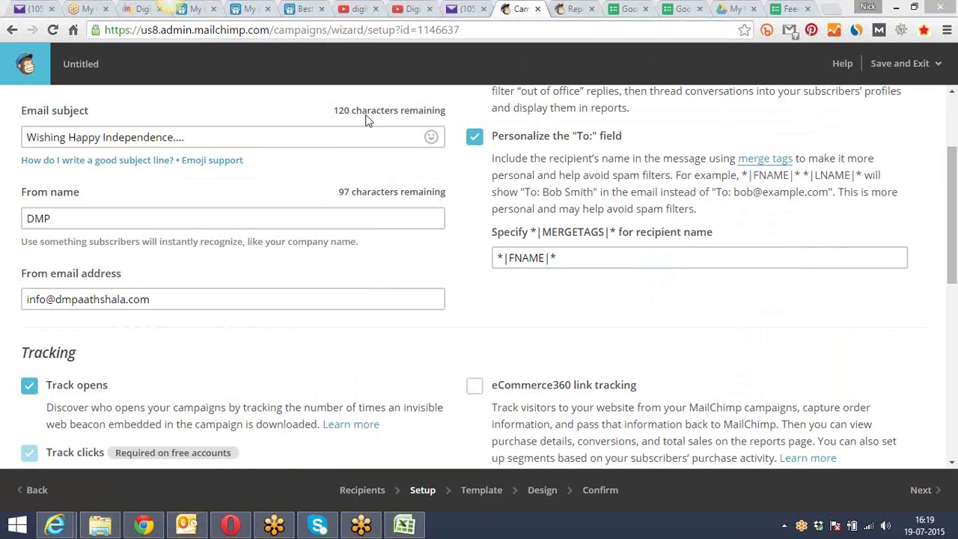
# Enable Google Analytics link tracking titled Independence_Wishes7_19_2015, then open the Google Analytics website
pyautogui.moveTo(953, 203); pyautogui.dragTo(956, 353)
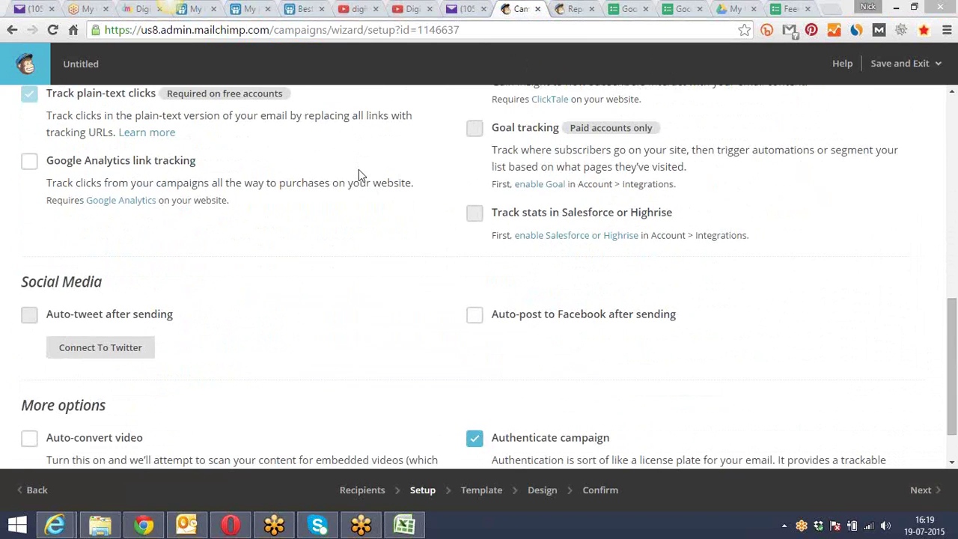
pyautogui.click(31, 164)
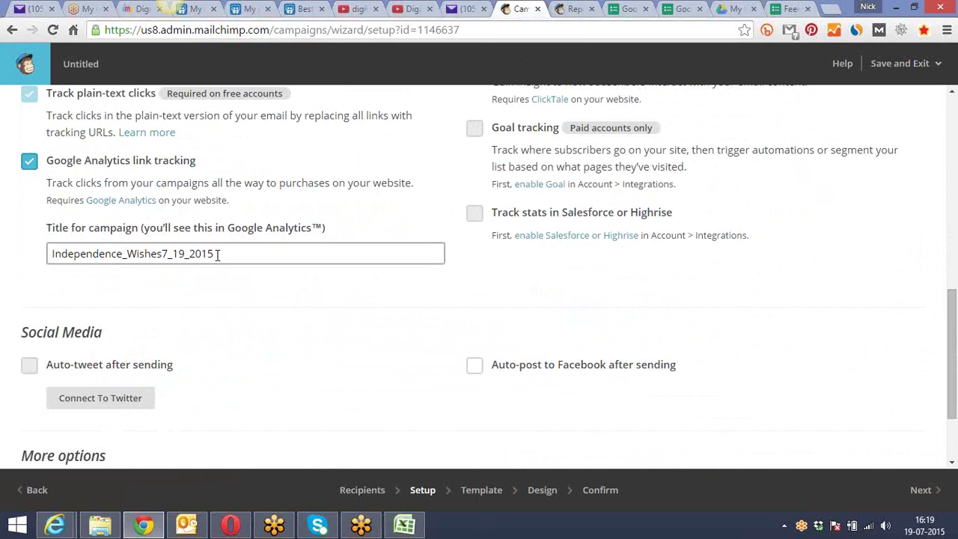
pyautogui.moveTo(215, 253); pyautogui.dragTo(30, 250)
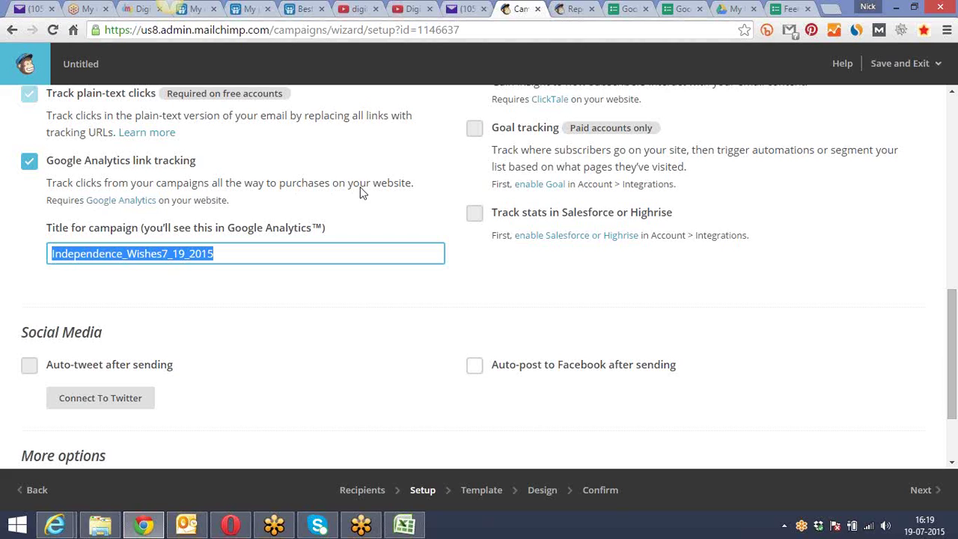
pyautogui.click(136, 202)
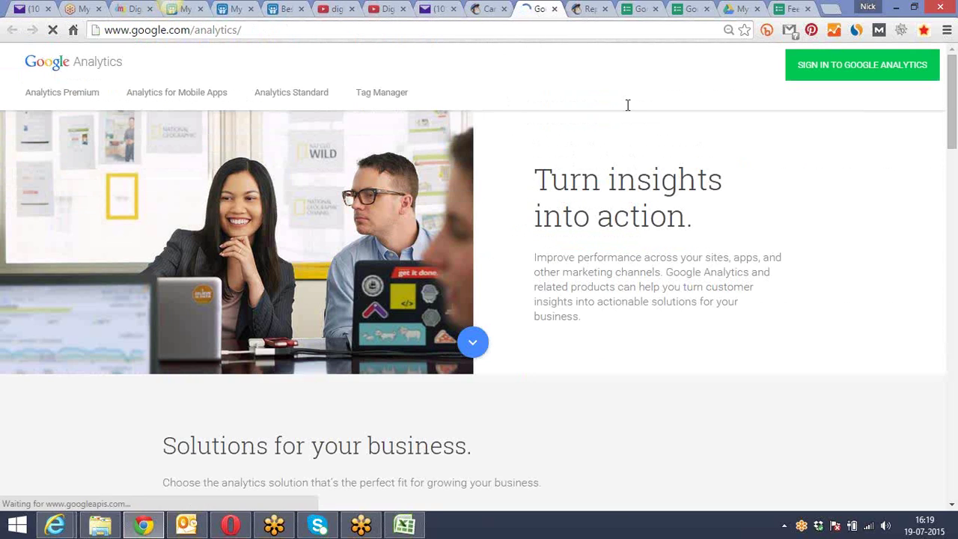
# Sign in to Google Analytics and open the CWNP property's reports
pyautogui.click(844, 75)
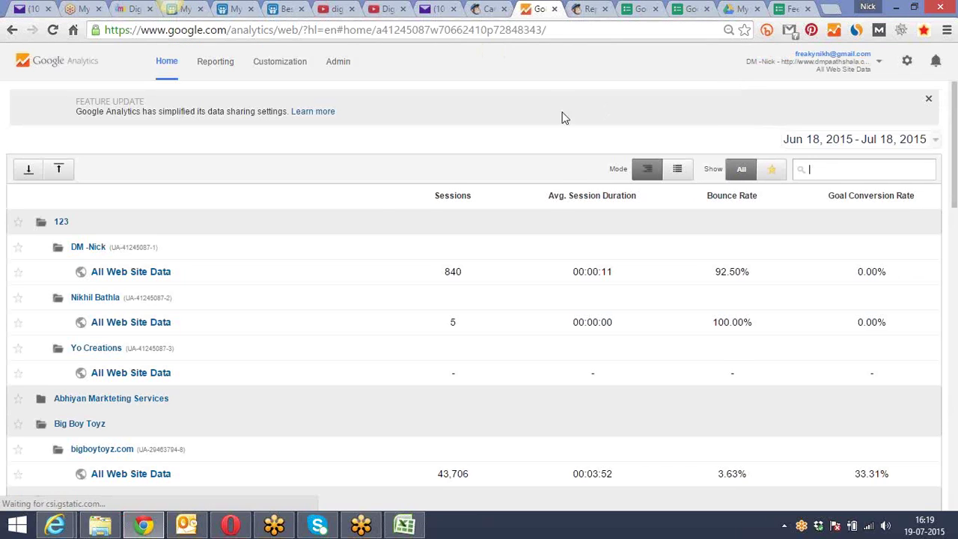
pyautogui.scroll(-2, 243, 258)
pyautogui.scroll(-2, 240, 259)
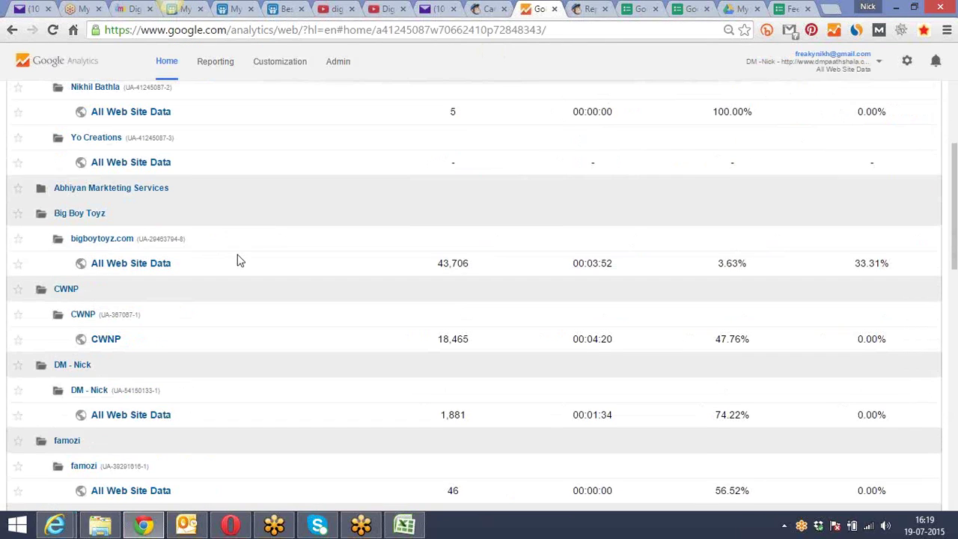
pyautogui.click(112, 275)
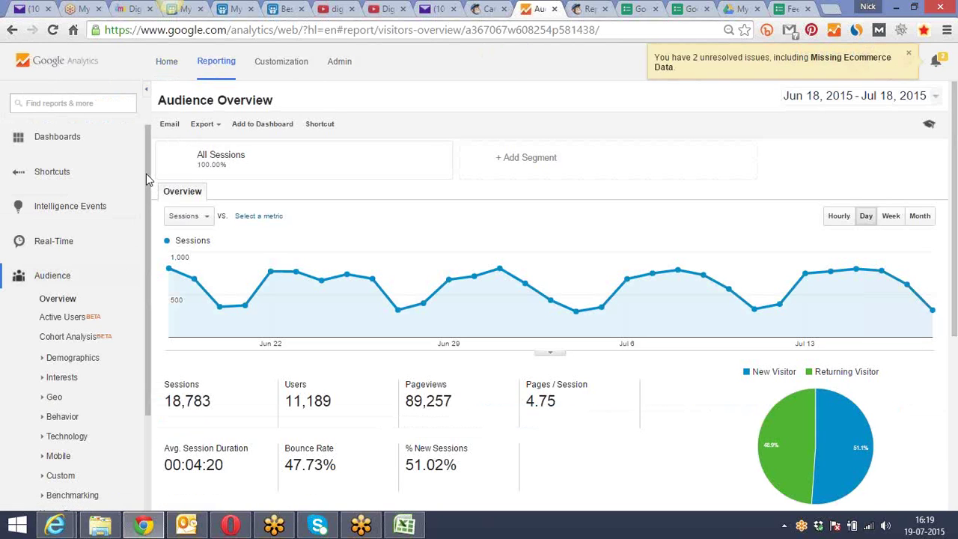
# Open the Acquisition > All Traffic > Channels report
pyautogui.scroll(-2, 149, 186)
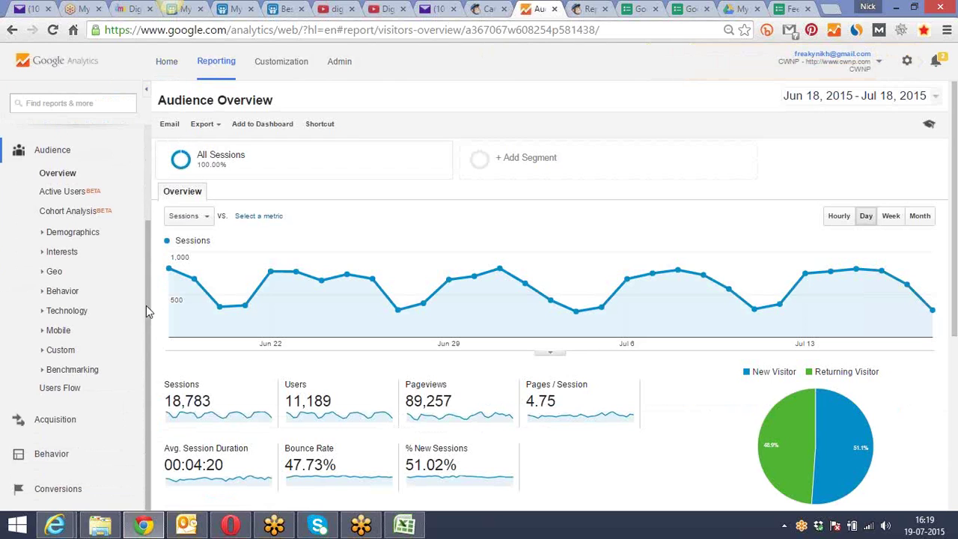
pyautogui.click(75, 422)
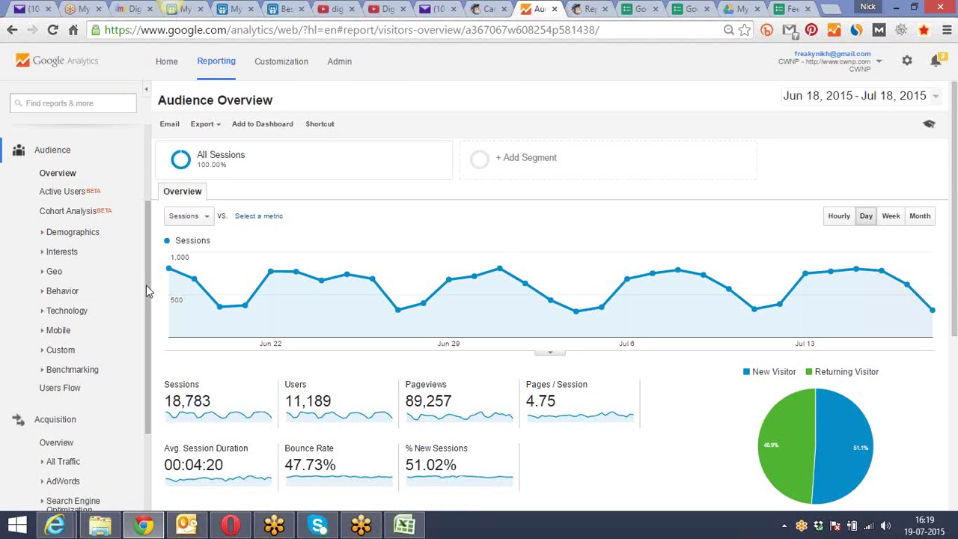
pyautogui.scroll(-2, 146, 285)
pyautogui.click(68, 334)
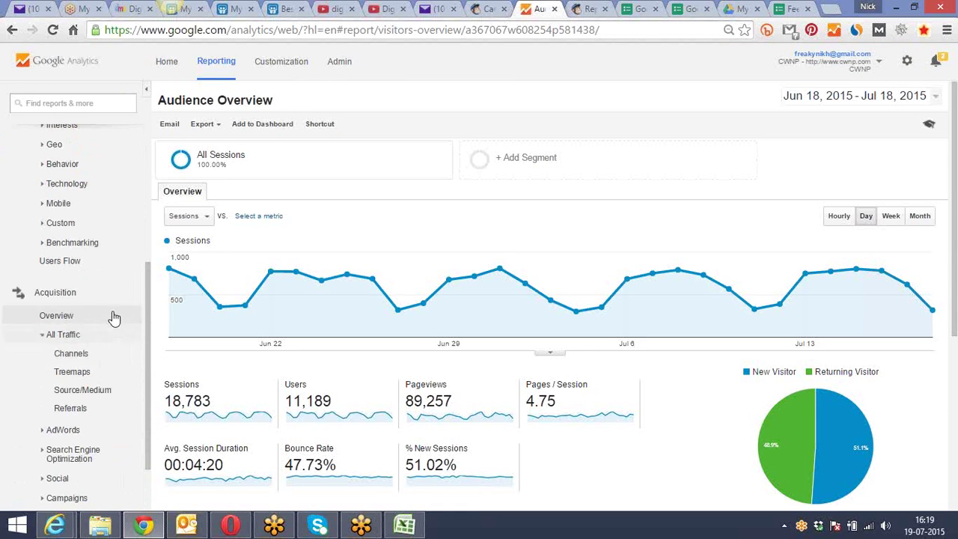
pyautogui.moveTo(146, 283); pyautogui.dragTo(147, 328)
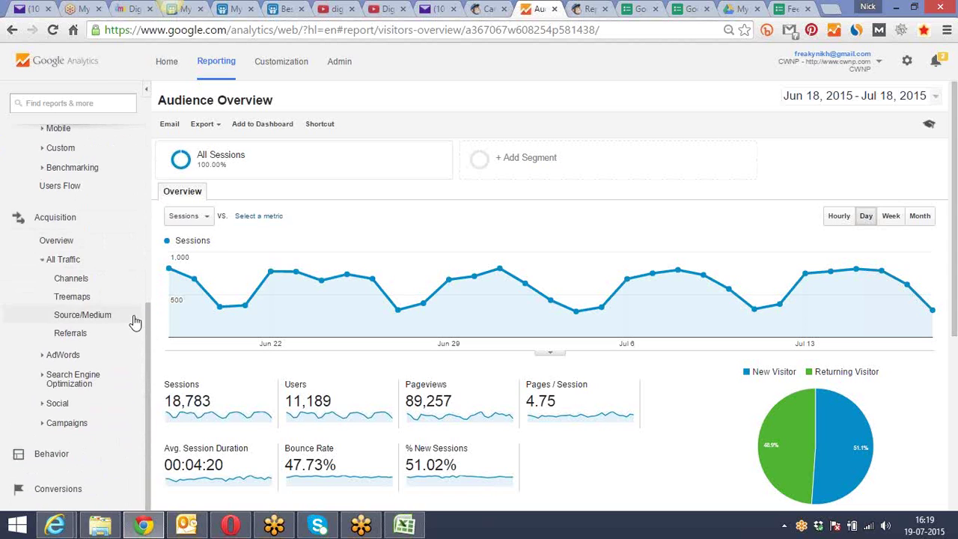
pyautogui.click(113, 286)
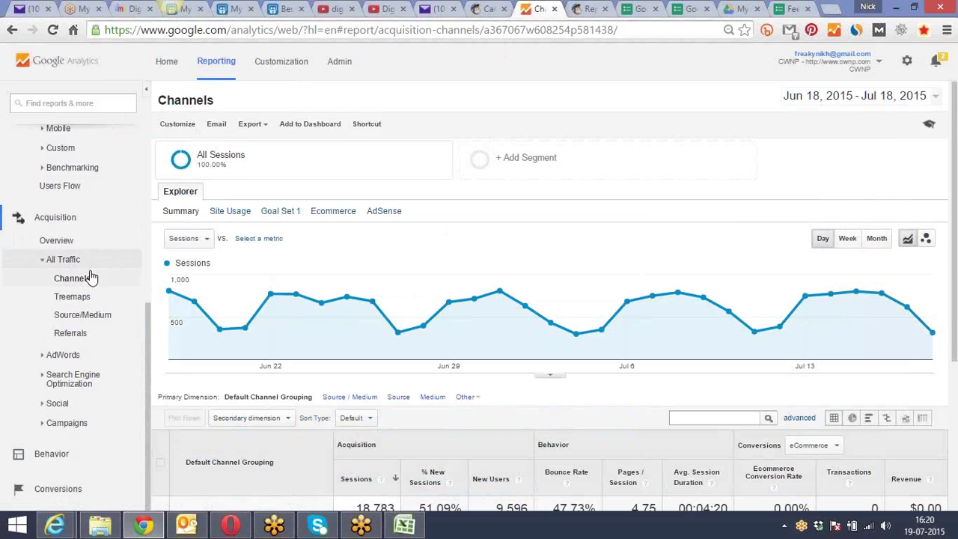
# Reload Channels and highlight Direct's 5,969 and Organic Search's 9,999 sessions before moving to the feedback form
pyautogui.click(95, 279)
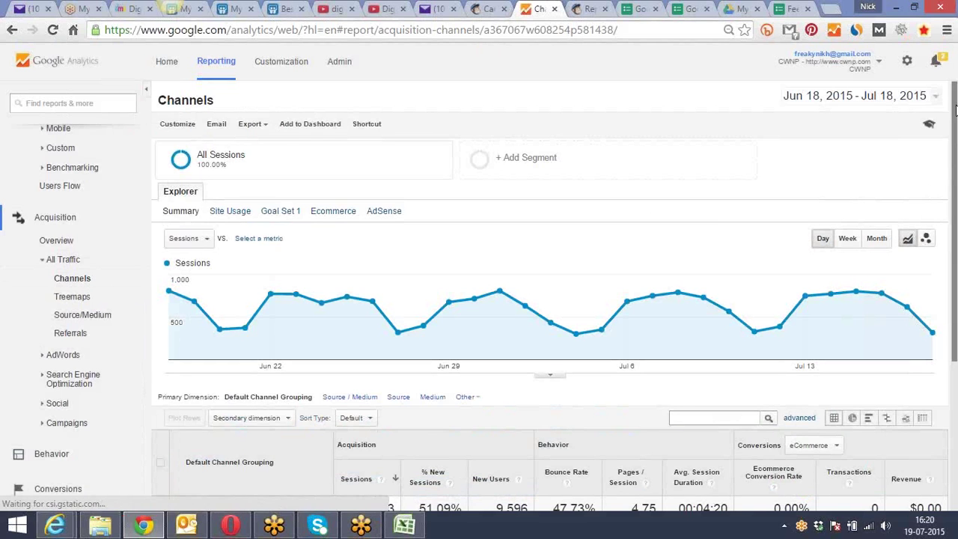
pyautogui.moveTo(954, 122); pyautogui.dragTo(954, 269)
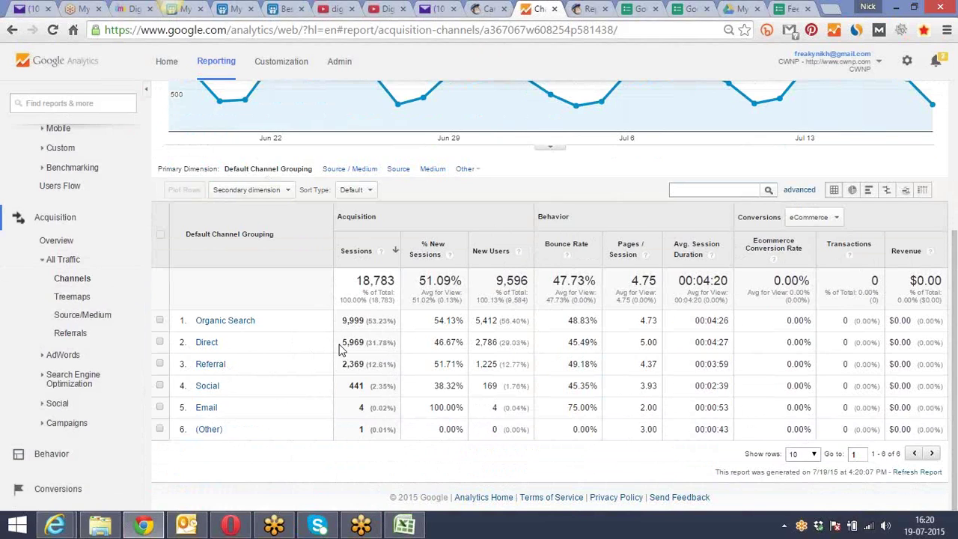
pyautogui.moveTo(344, 343); pyautogui.dragTo(365, 344)
pyautogui.moveTo(341, 321); pyautogui.dragTo(366, 323)
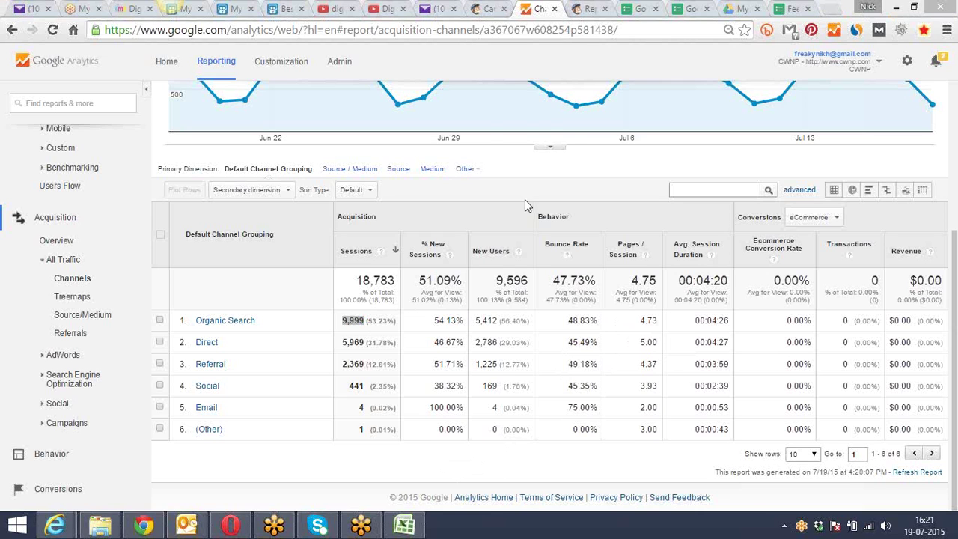
pyautogui.click(792, 8)
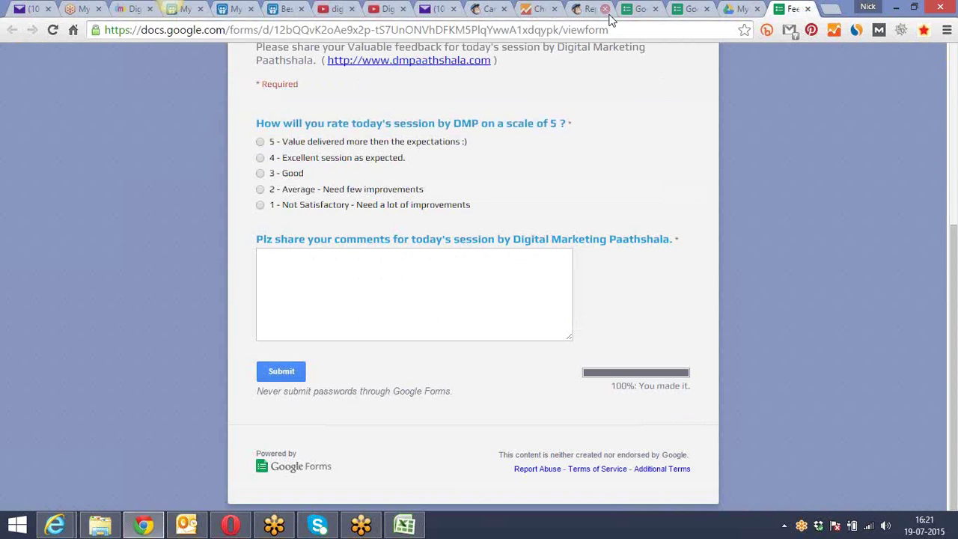
# In a new tab, type 'google keyword pla' and load the adwords.google.com/KeywordPlanner suggestion
pyautogui.click(830, 9)
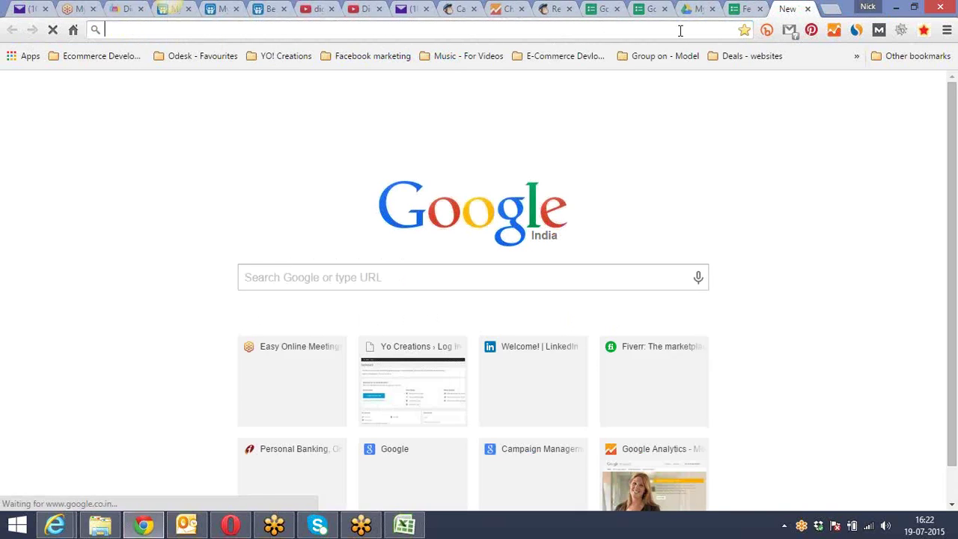
pyautogui.write('google.com')
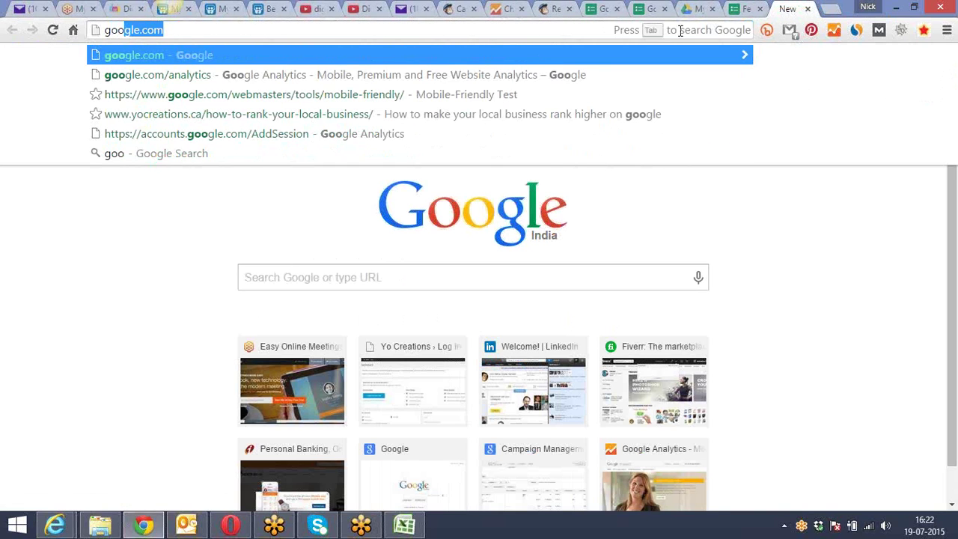
pyautogui.press('Right')
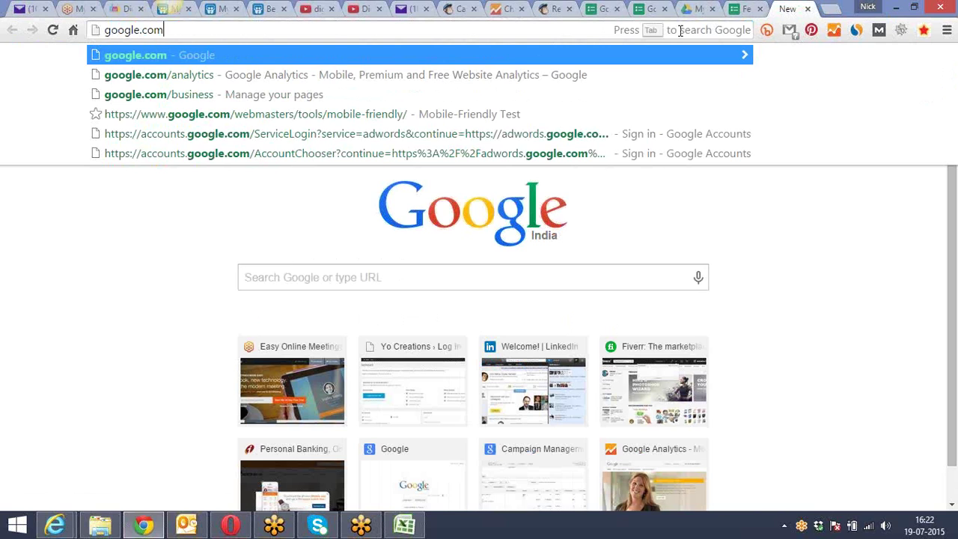
pyautogui.press('BackSpace')
pyautogui.press('BackSpace')
pyautogui.press('BackSpace')
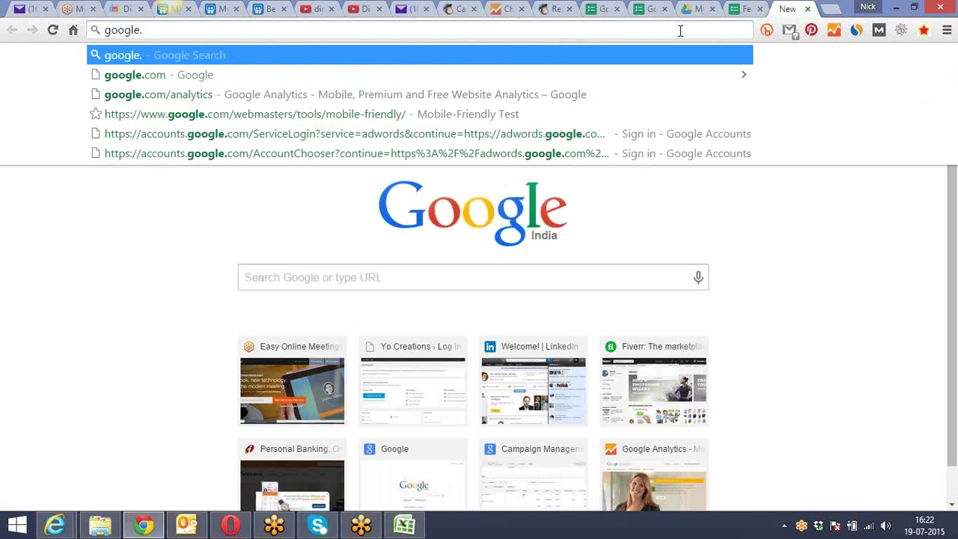
pyautogui.write('key')
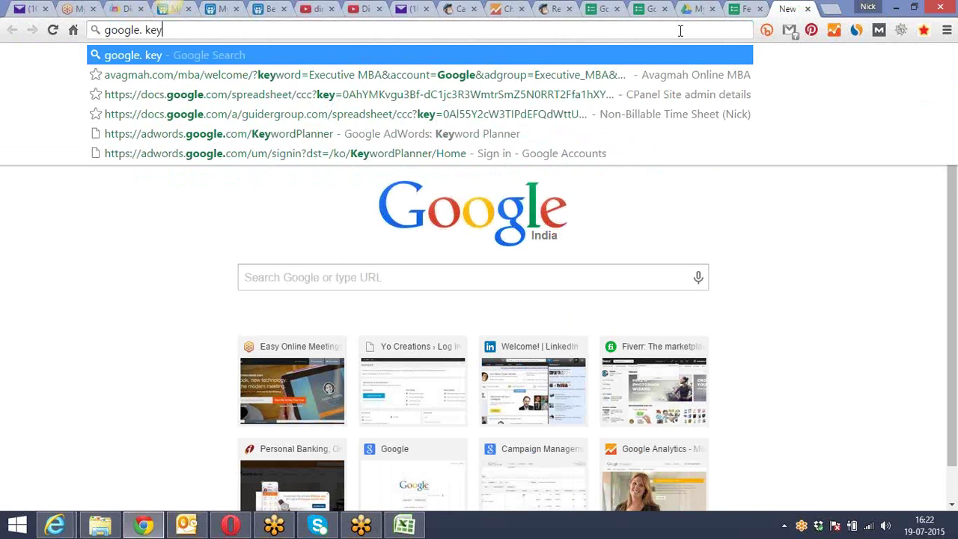
pyautogui.press('BackSpace')
pyautogui.press('BackSpace')
pyautogui.press('BackSpace')
pyautogui.press('BackSpace')
pyautogui.press('BackSpace')
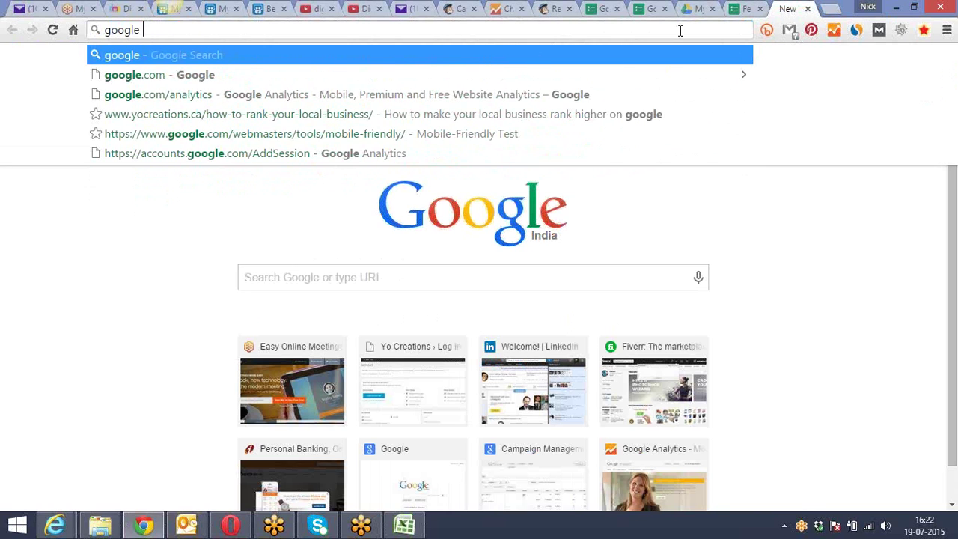
pyautogui.write('keyword')
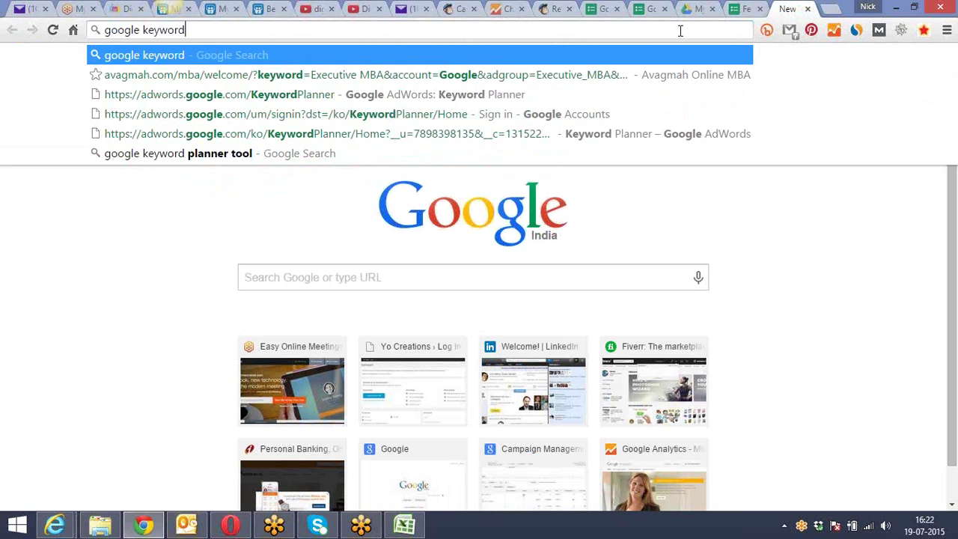
pyautogui.write(' pla')
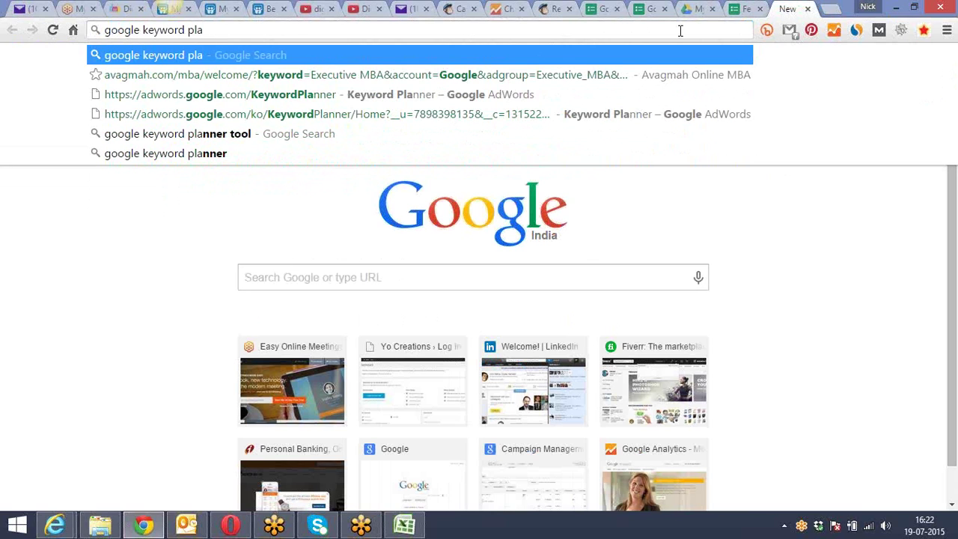
pyautogui.press('Down')
pyautogui.press('Down')
pyautogui.press('Return')
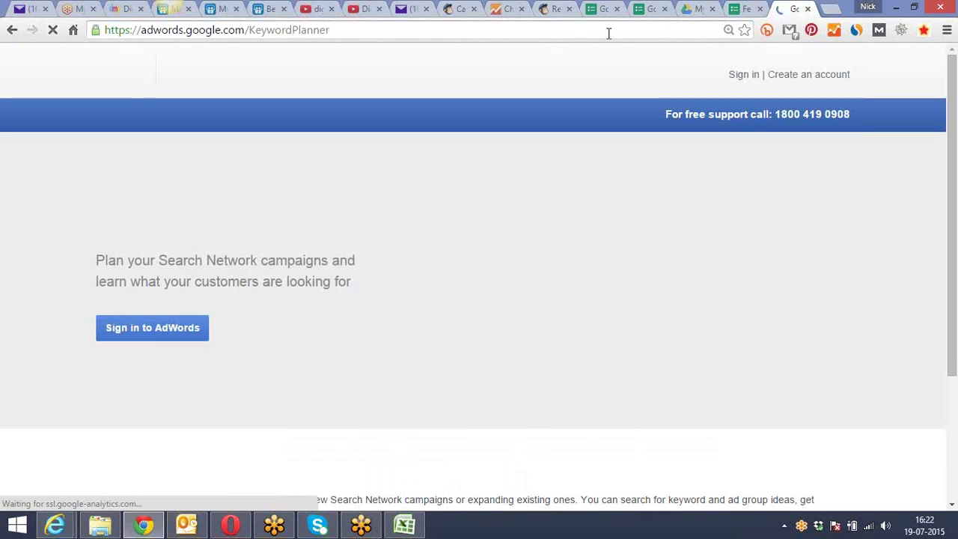
# Sign in to AdWords, re-entering the account password after the sign-in error
pyautogui.click(608, 30)
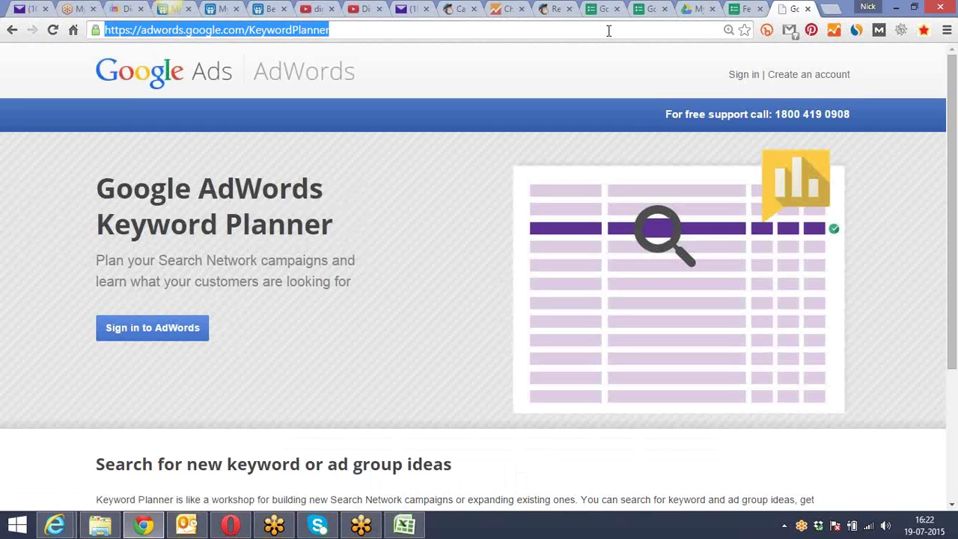
pyautogui.click(752, 438)
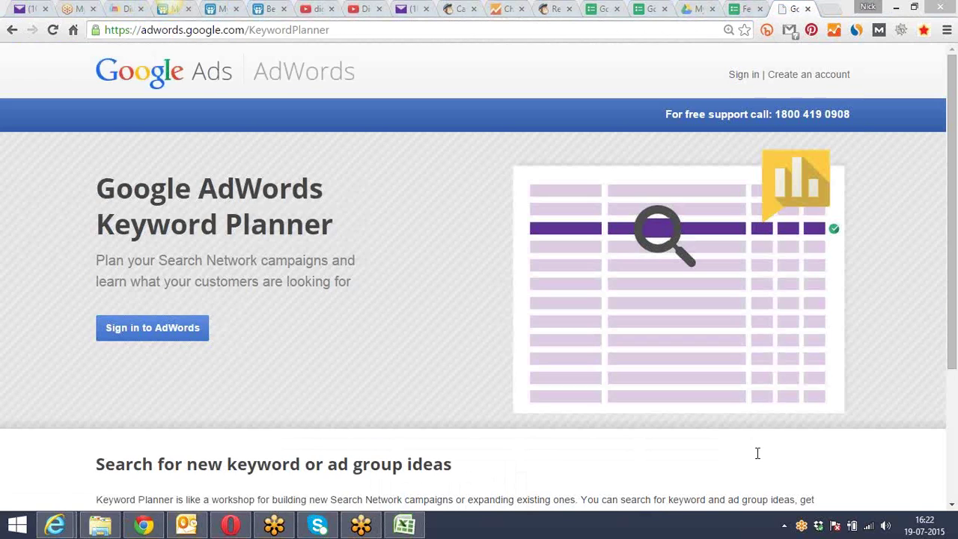
pyautogui.click(743, 76)
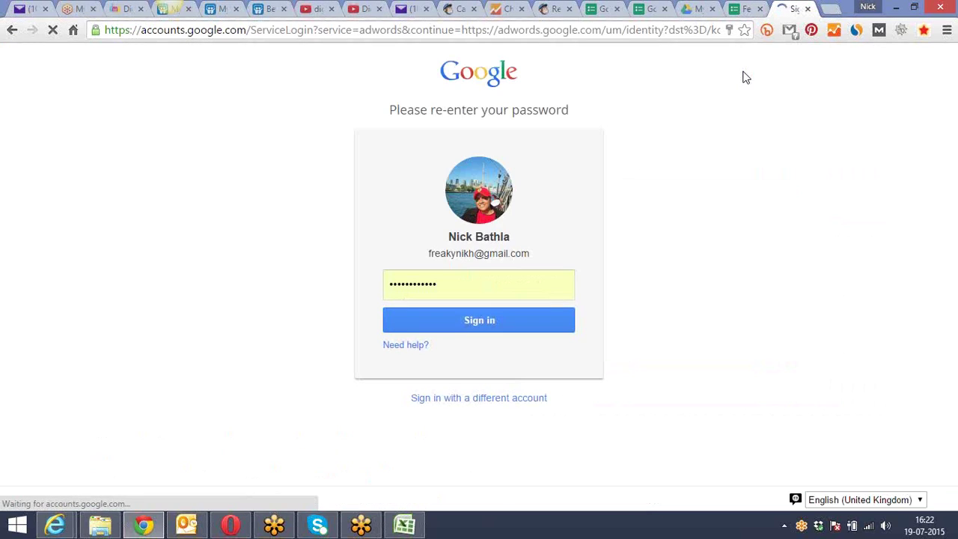
pyautogui.click(438, 320)
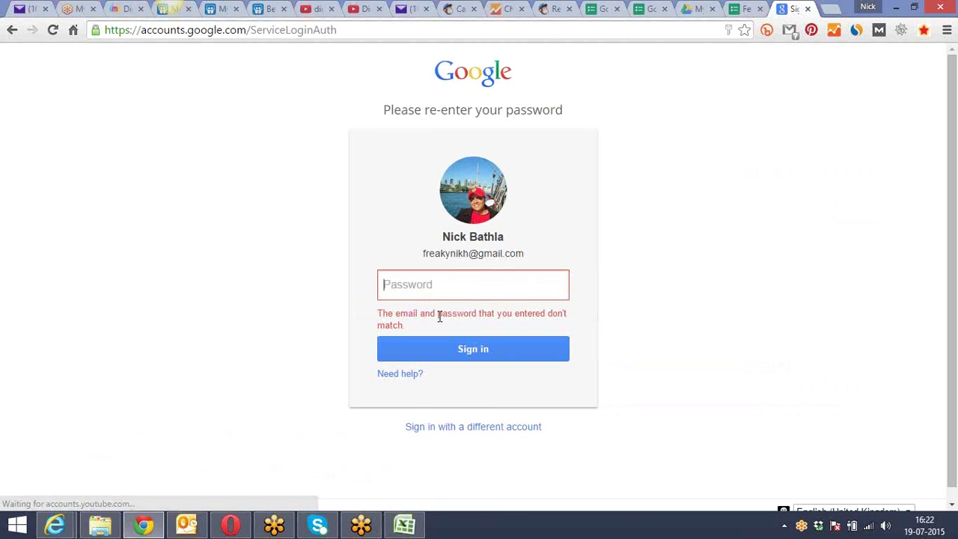
pyautogui.write('•••••••••••')
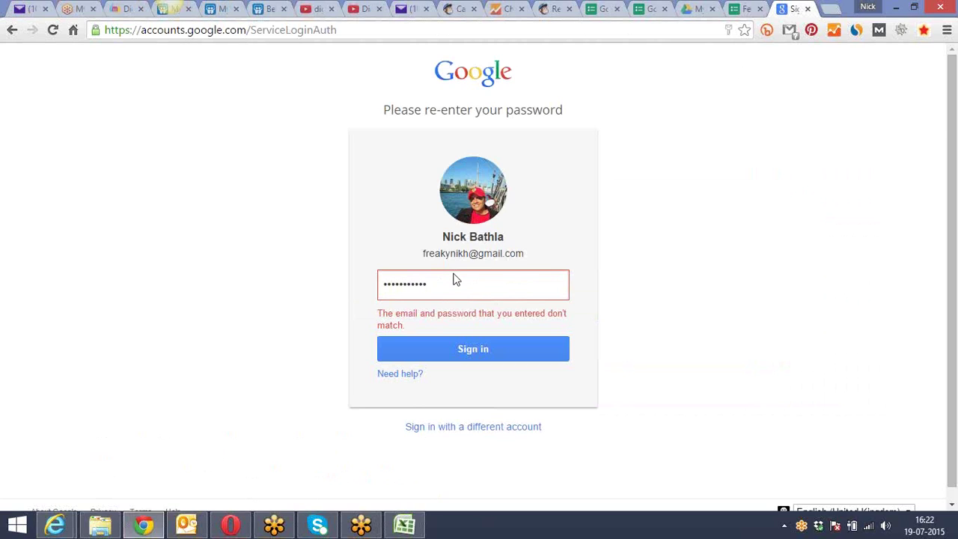
pyautogui.click(464, 351)
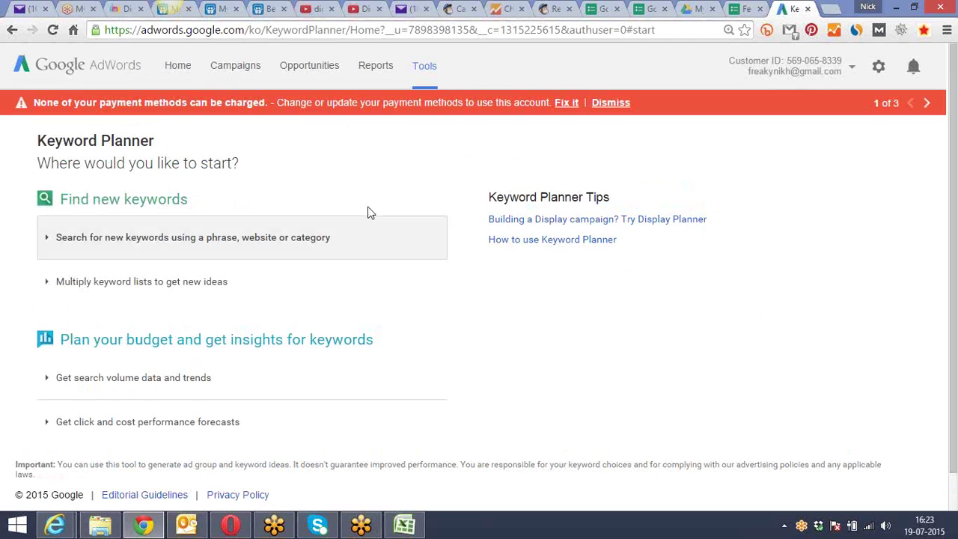
# Expand the 'Search for new keywords using a phrase, website or category' form and look over its fields
pyautogui.scroll(-1, 300, 169)
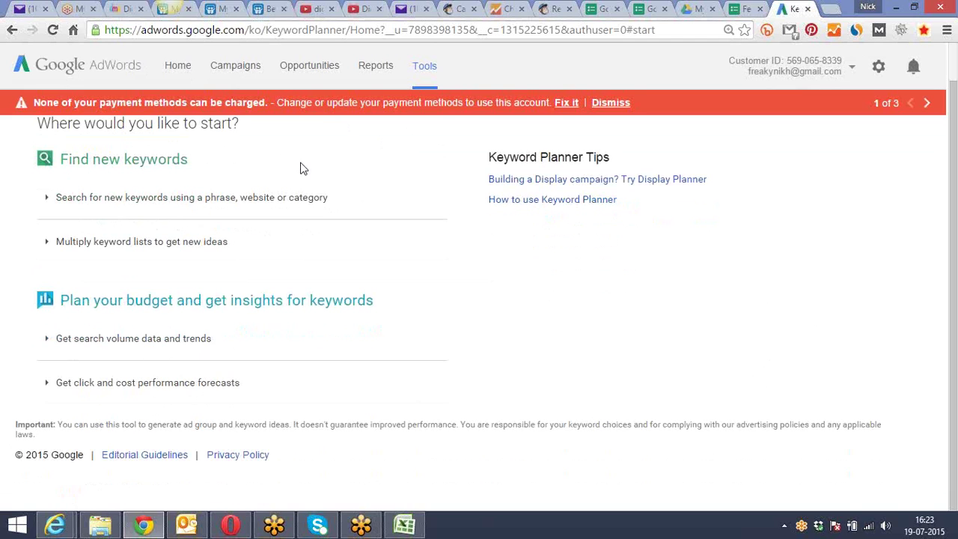
pyautogui.click(235, 209)
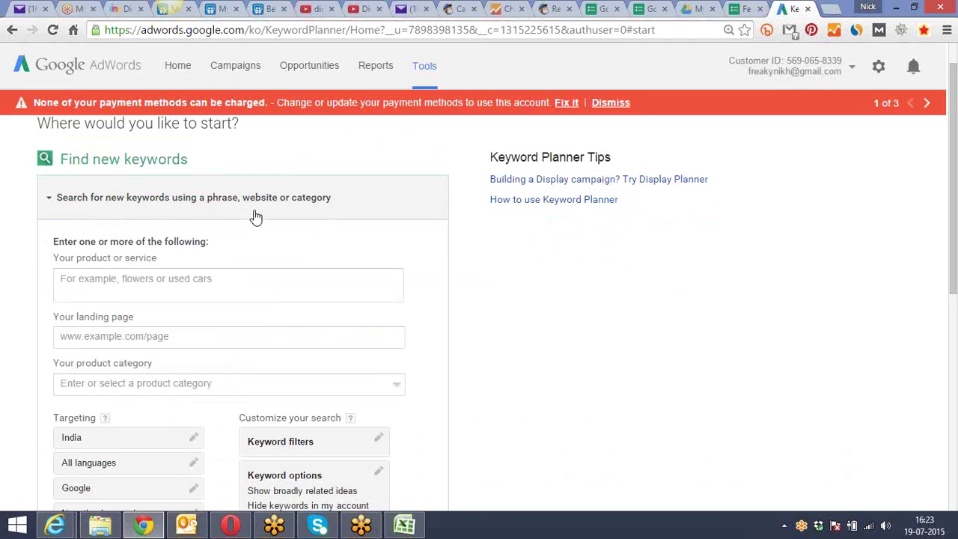
pyautogui.scroll(-2, 262, 247)
pyautogui.click(203, 212)
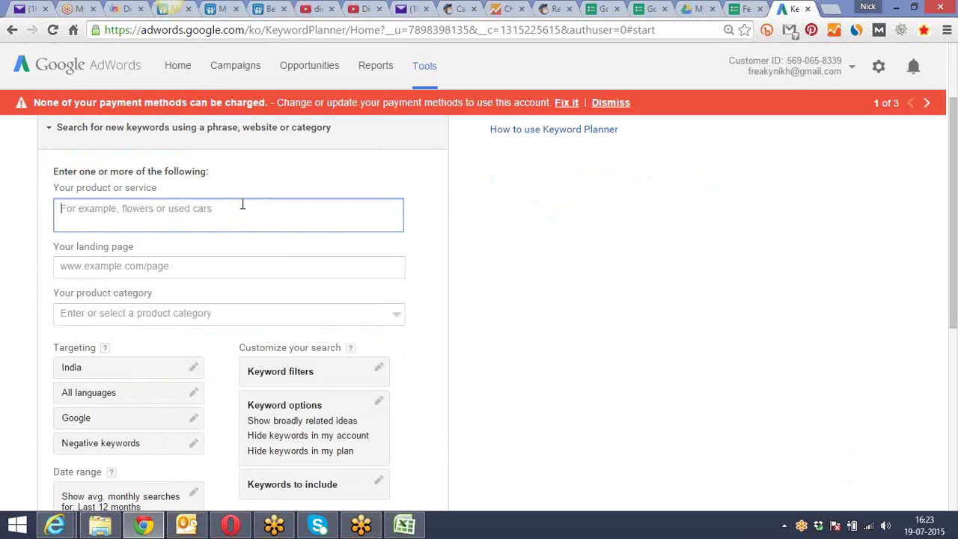
pyautogui.click(201, 274)
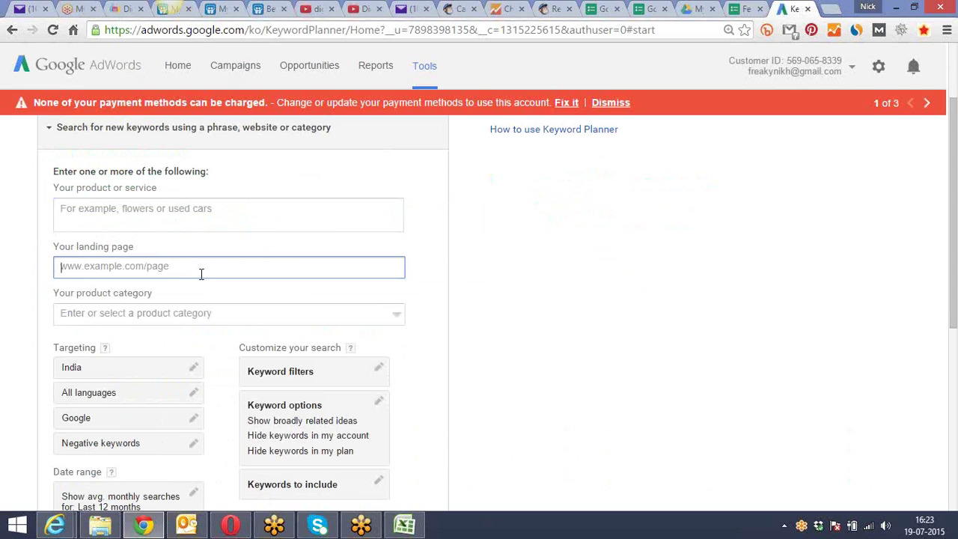
pyautogui.click(171, 313)
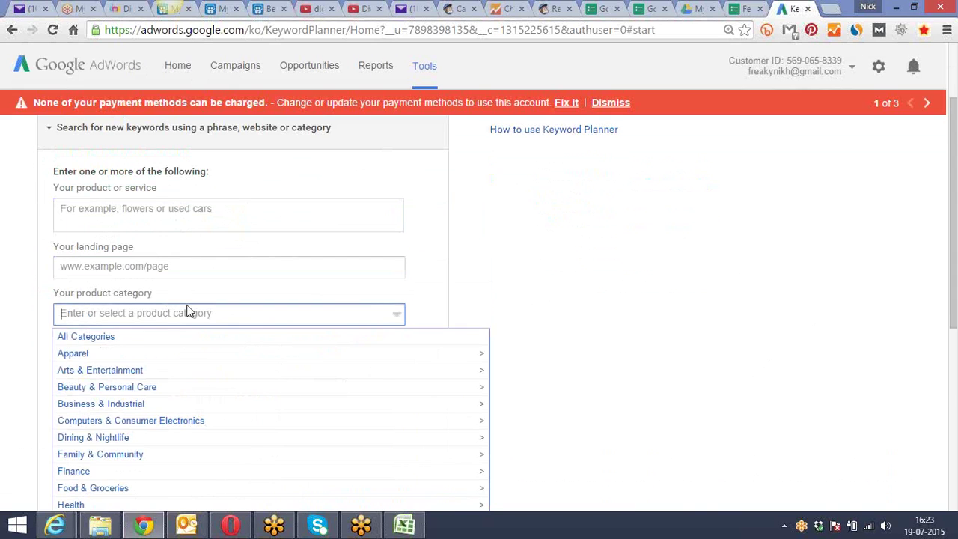
pyautogui.scroll(-2, 173, 307)
pyautogui.click(524, 290)
# Glance at the YouTube channel tab, then return and click into the product or service box
pyautogui.scroll(-2, 516, 291)
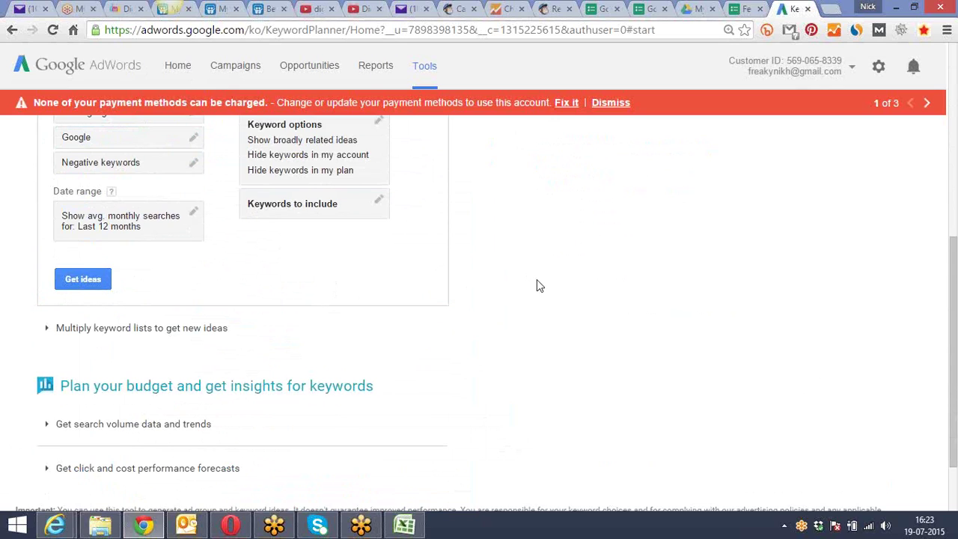
pyautogui.scroll(3, 538, 284)
pyautogui.scroll(2, 538, 284)
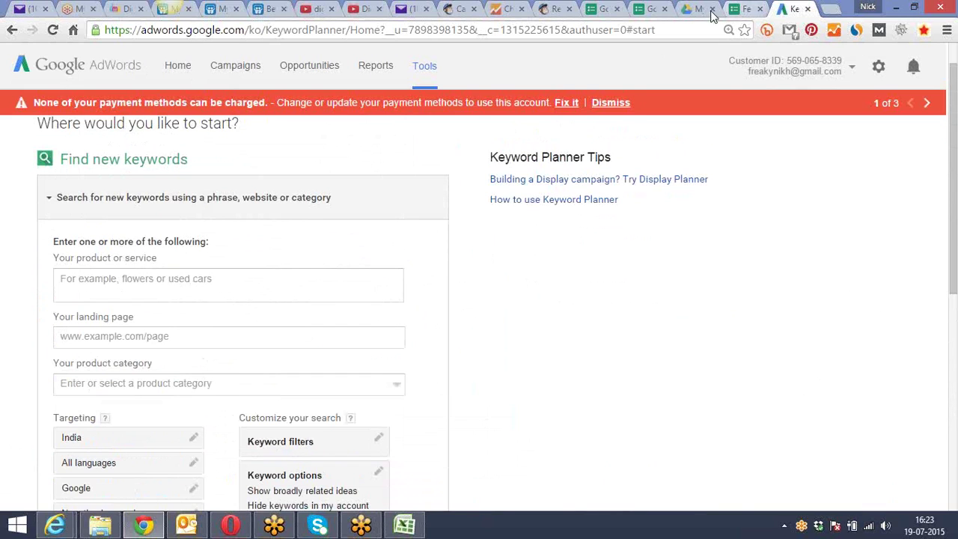
pyautogui.click(362, 7)
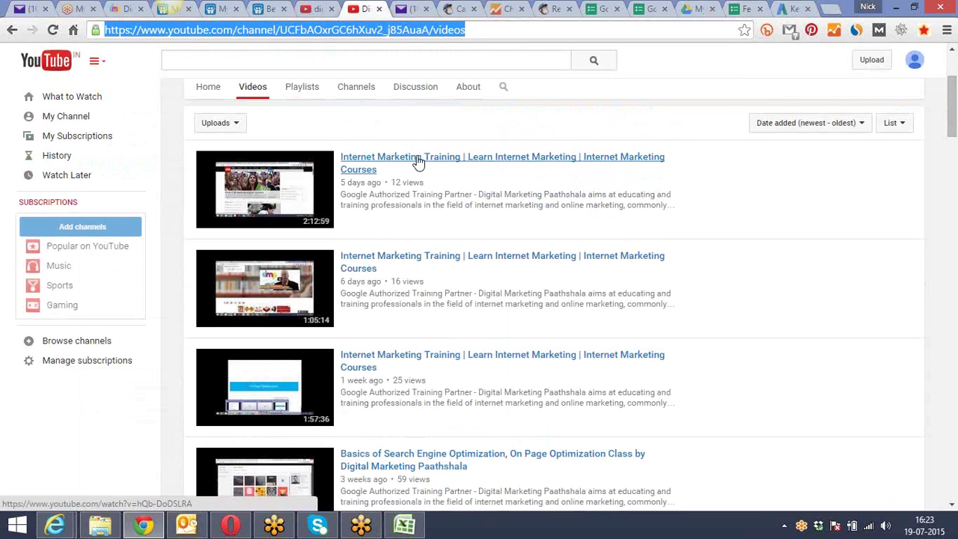
pyautogui.click(789, 9)
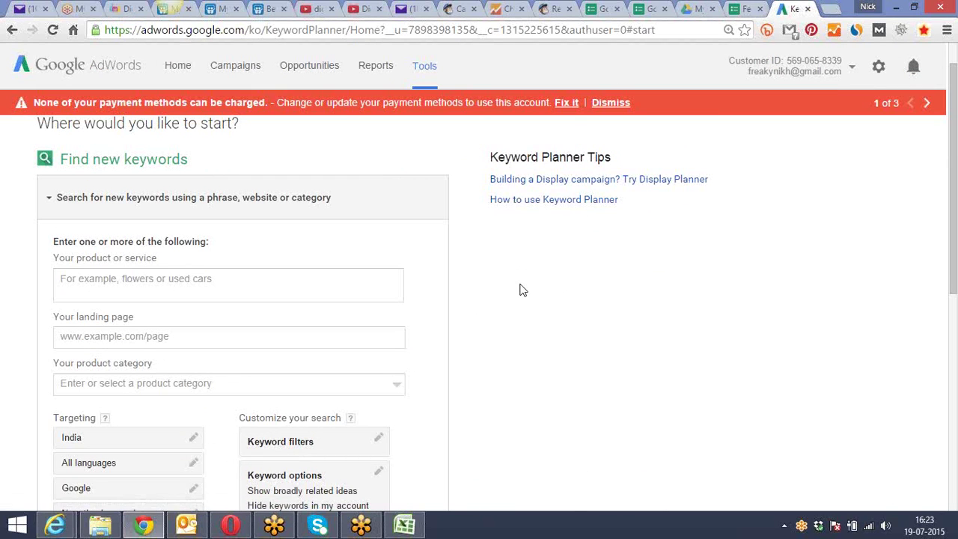
pyautogui.click(348, 291)
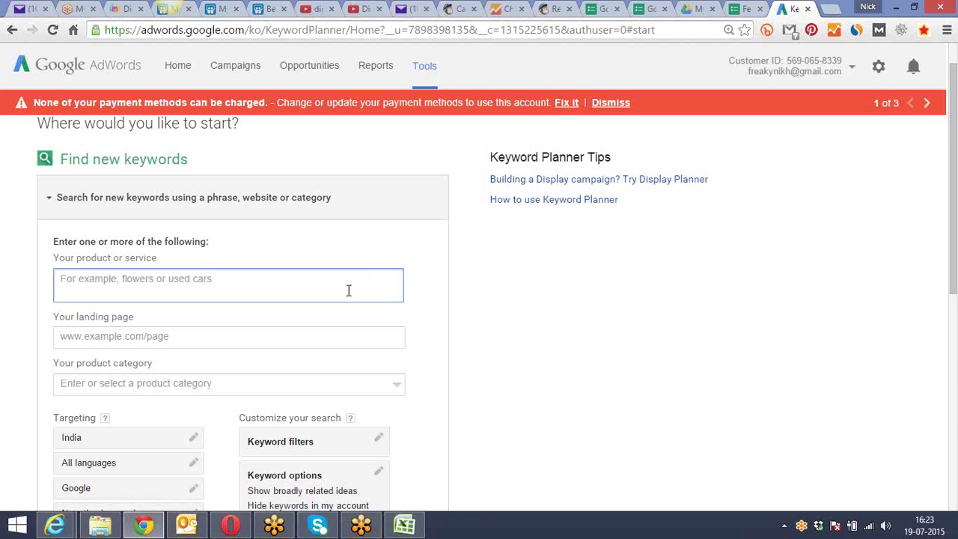
# Enter seo as the product and paste the dmpaathshala.com site address as the landing page
pyautogui.write('seo')
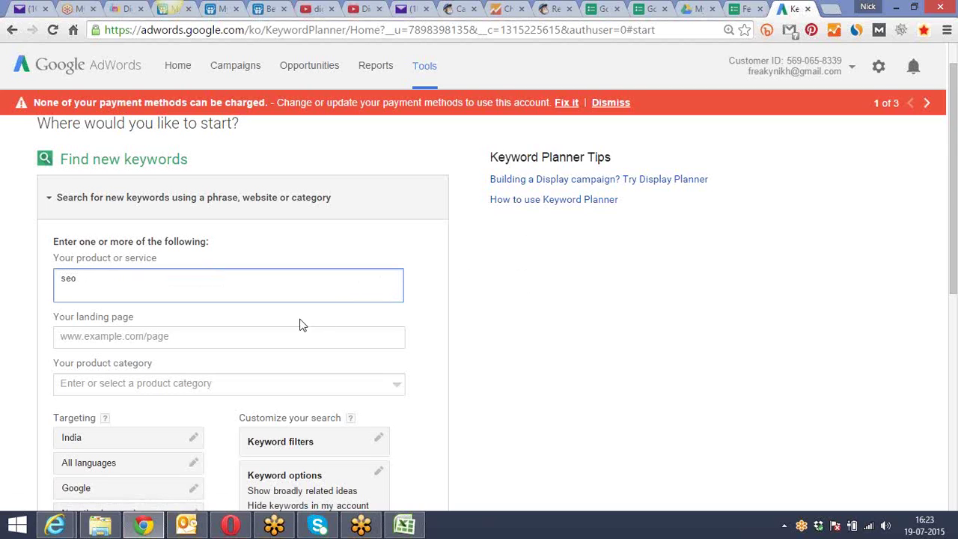
pyautogui.click(452, 286)
pyautogui.scroll(-1, 455, 286)
pyautogui.scroll(-1, 455, 287)
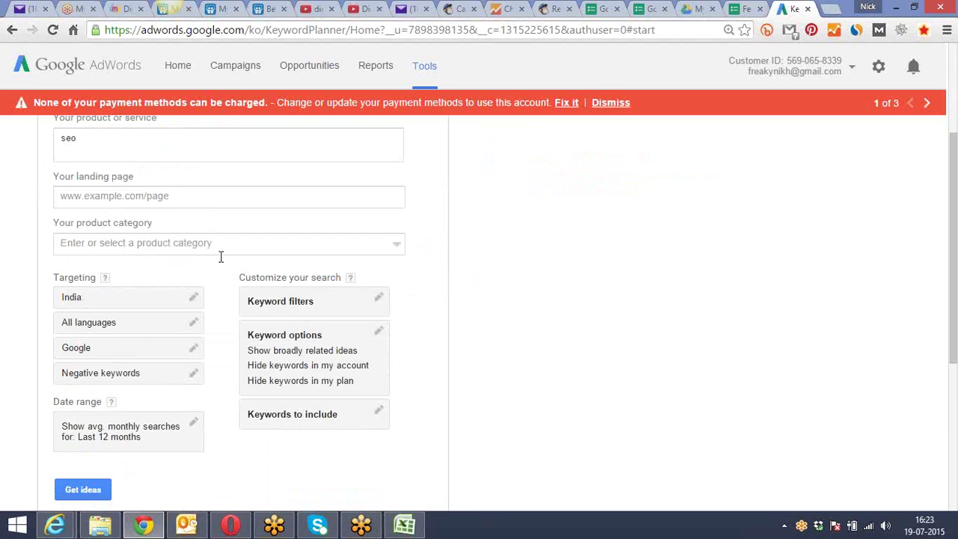
pyautogui.click(164, 194)
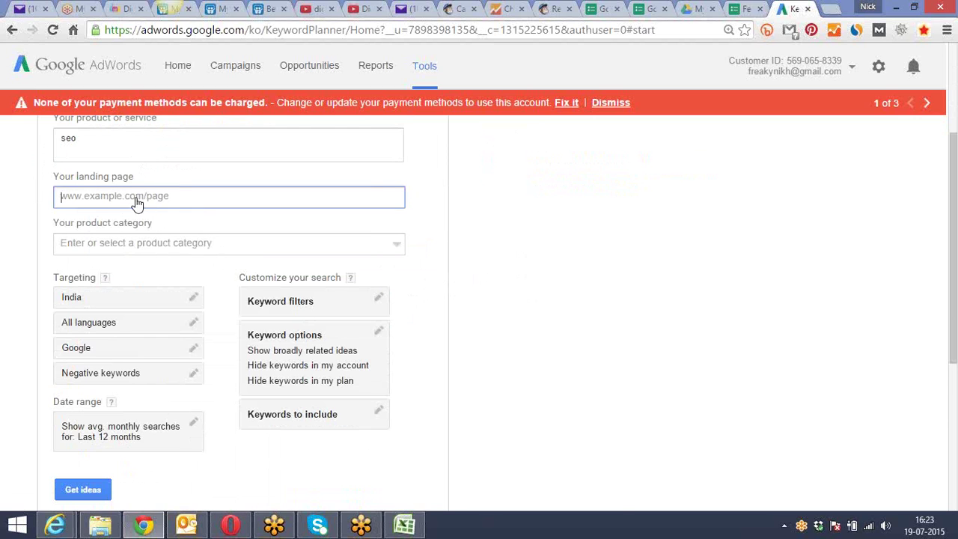
pyautogui.click(124, 8)
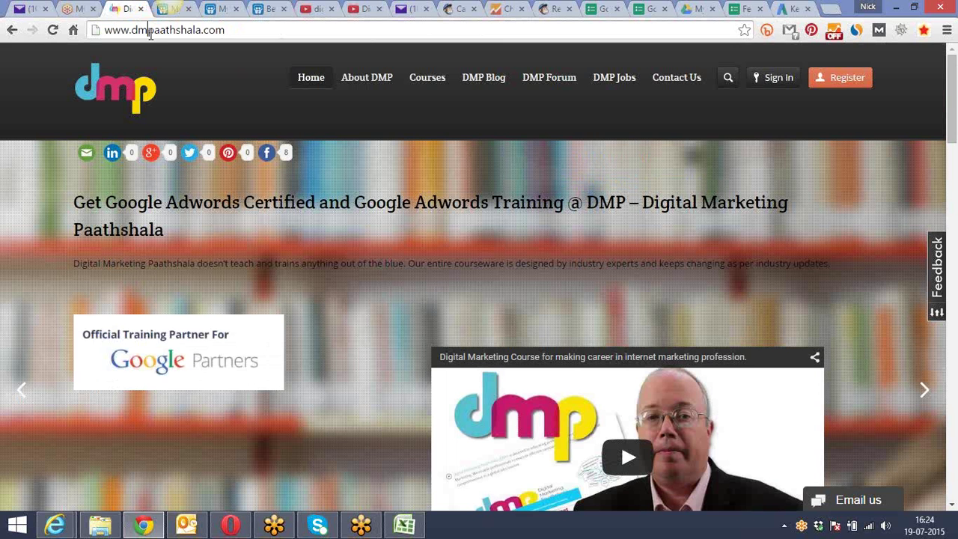
pyautogui.rightClick(148, 32)
pyautogui.hotkey('ctrl', 'c')
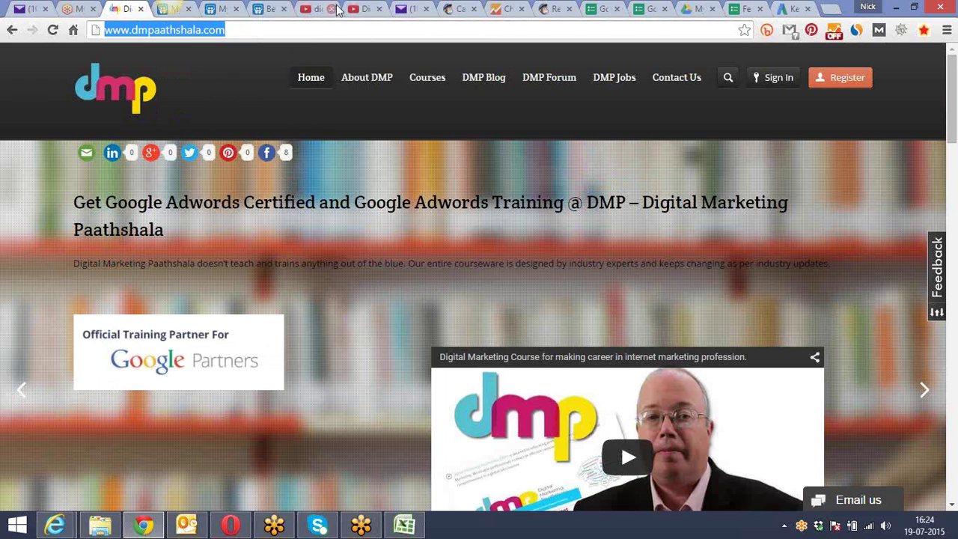
pyautogui.click(800, 9)
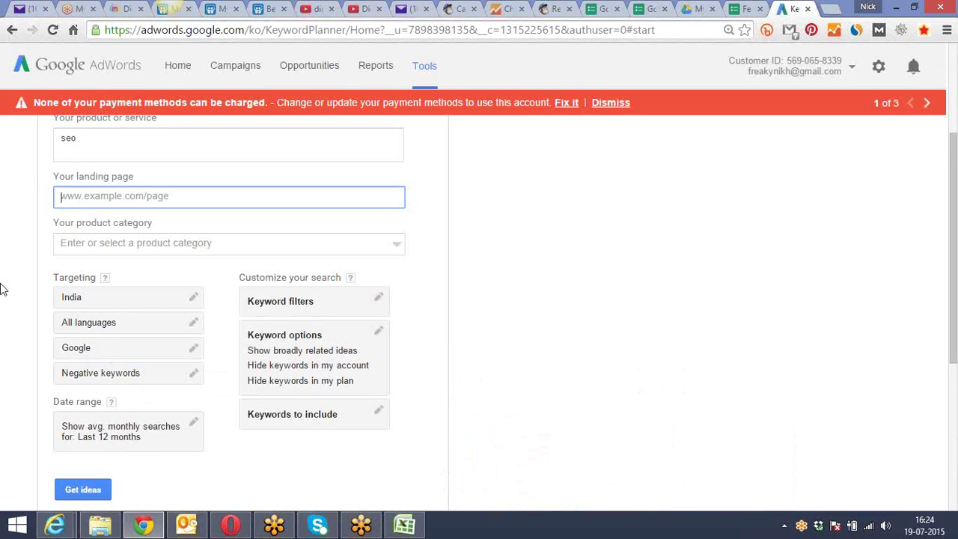
pyautogui.rightClick(105, 198)
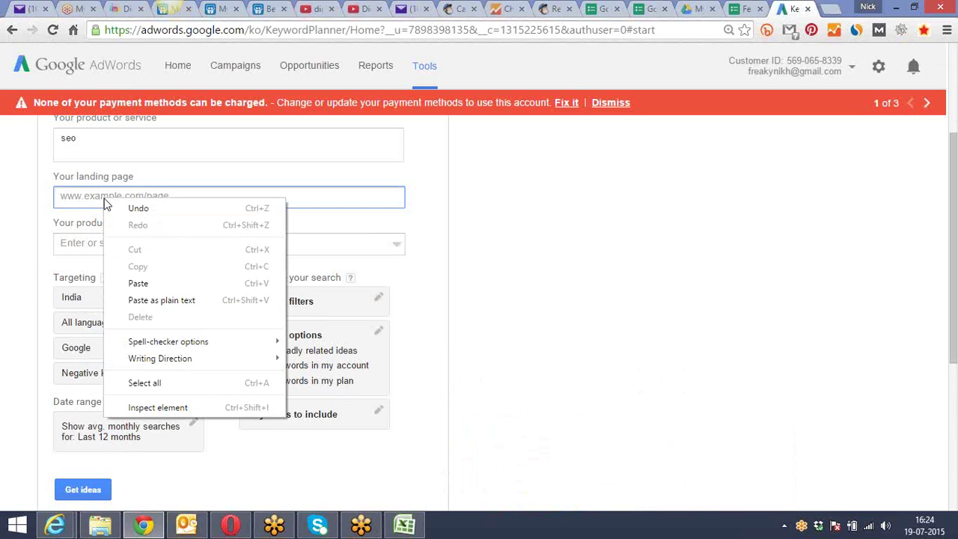
pyautogui.click(165, 278)
pyautogui.click(499, 283)
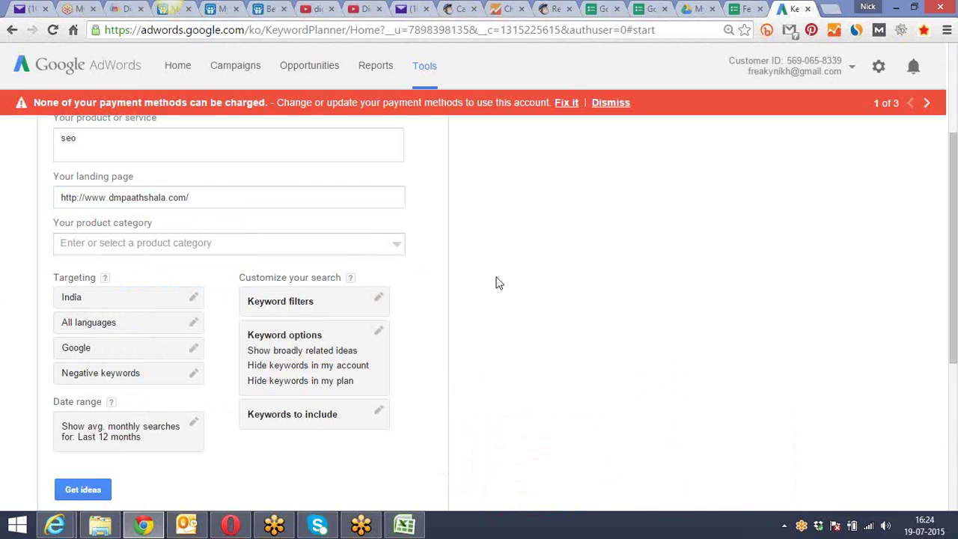
# Edit the product or service entry to read 'learn seo'
pyautogui.scroll(2, 499, 283)
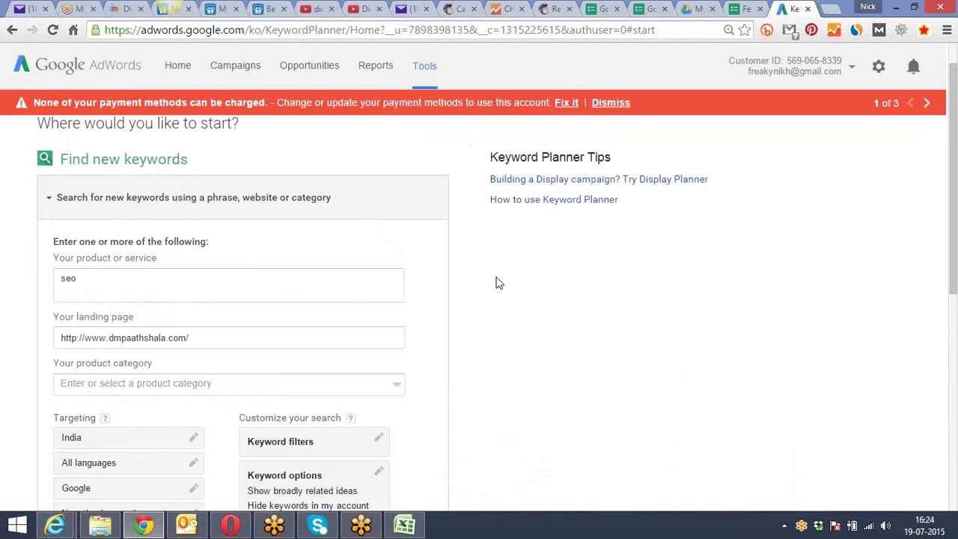
pyautogui.click(61, 280)
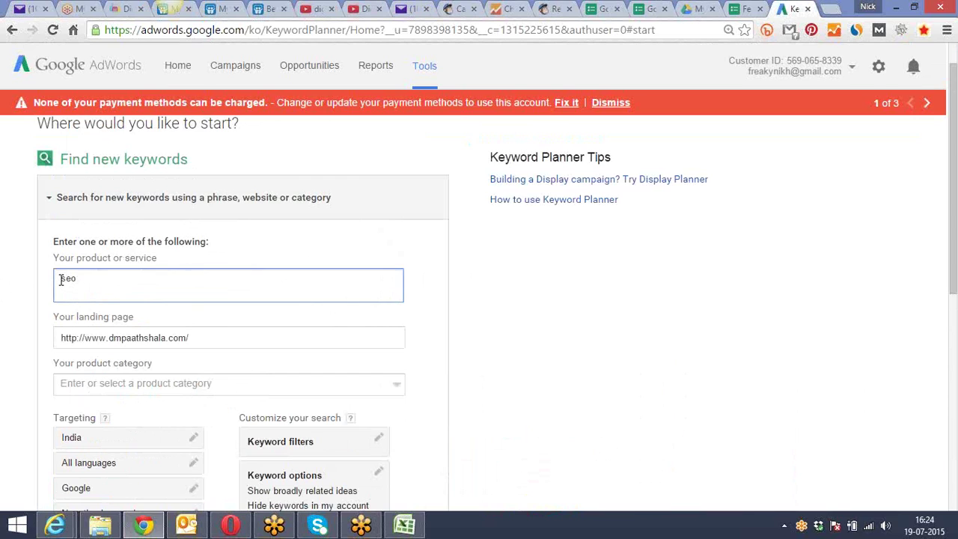
pyautogui.write('team')
pyautogui.click(461, 294)
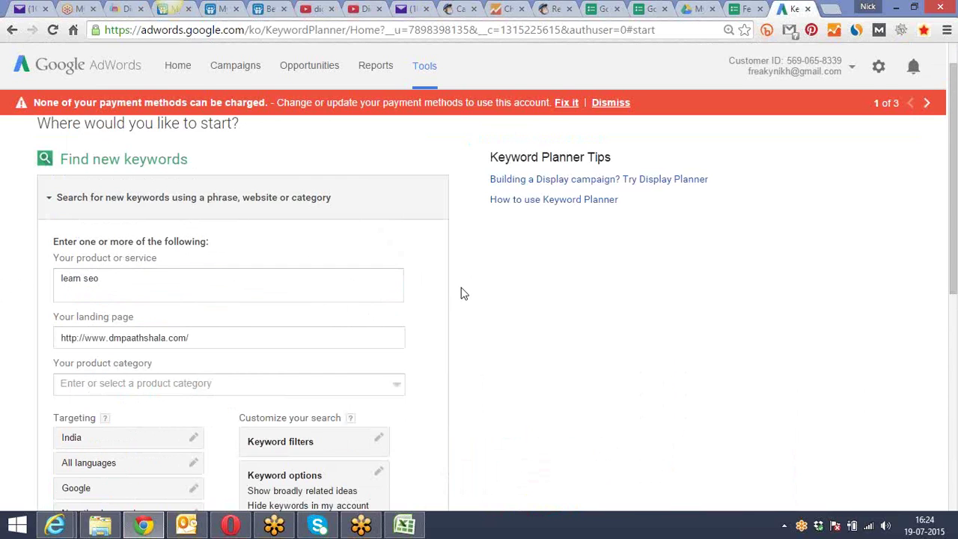
# Set the product category to Internet & Telecom > Internet > Search Engines
pyautogui.scroll(-3, 463, 293)
pyautogui.click(201, 173)
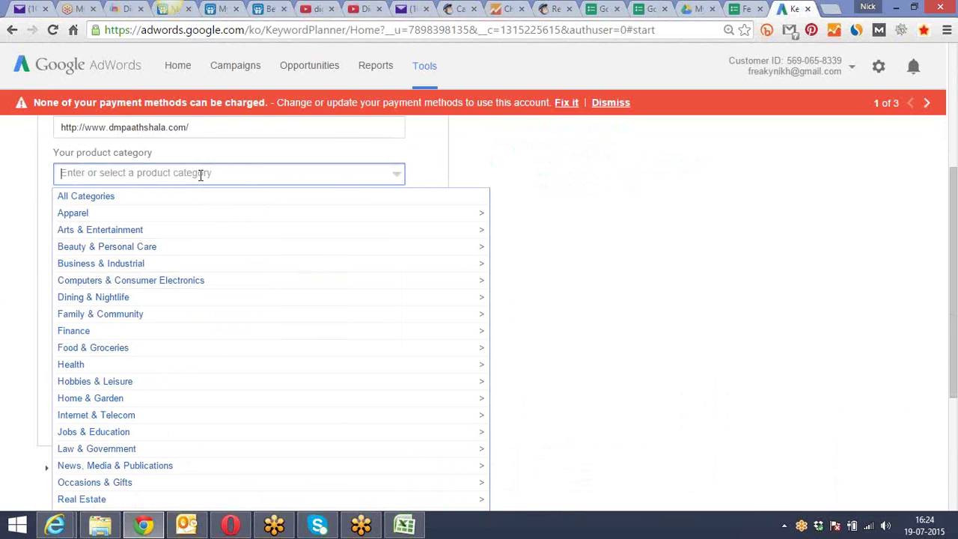
pyautogui.scroll(-2, 180, 263)
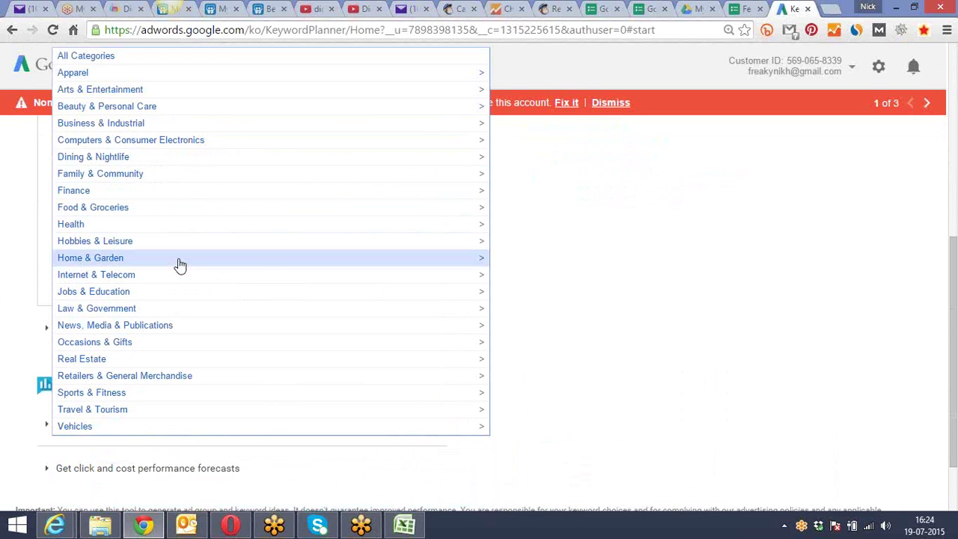
pyautogui.click(172, 280)
pyautogui.scroll(-2, 173, 280)
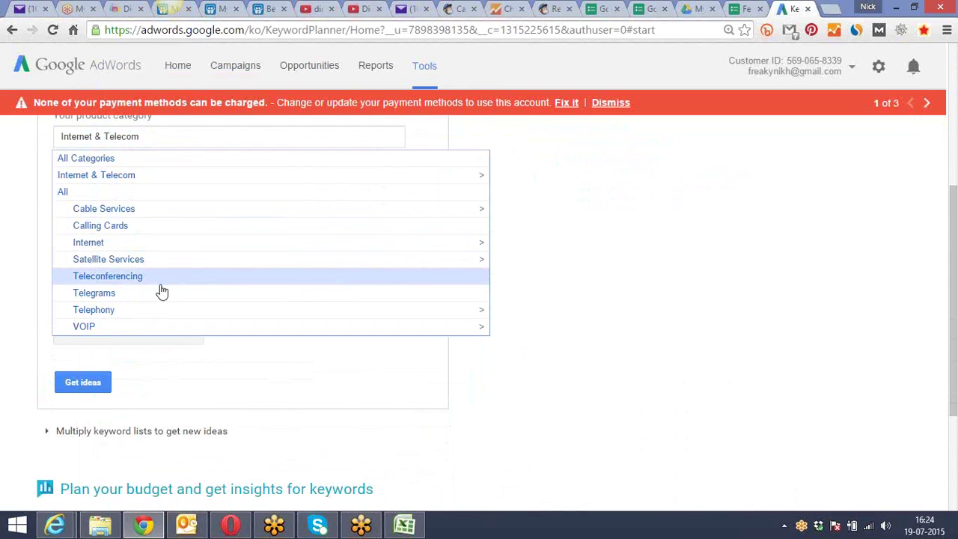
pyautogui.click(144, 242)
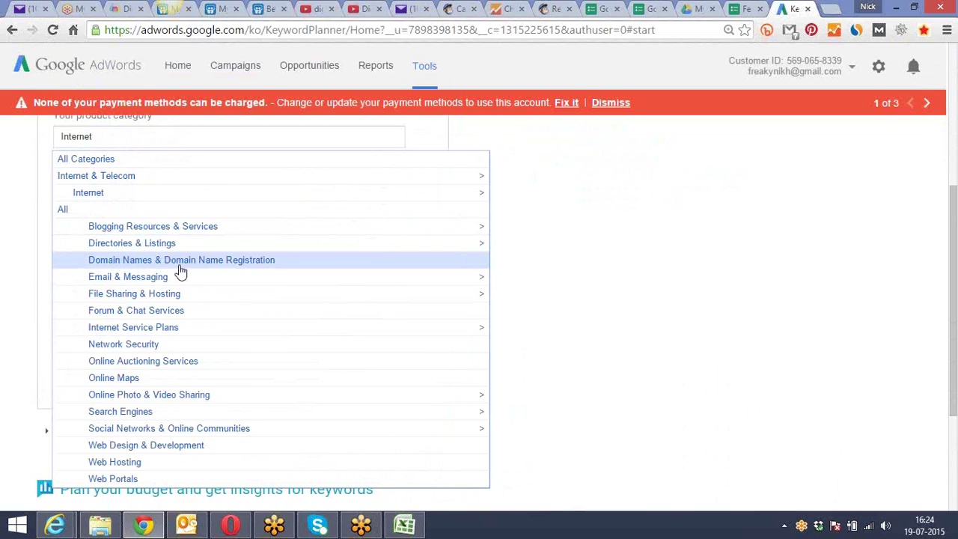
pyautogui.scroll(-1, 164, 300)
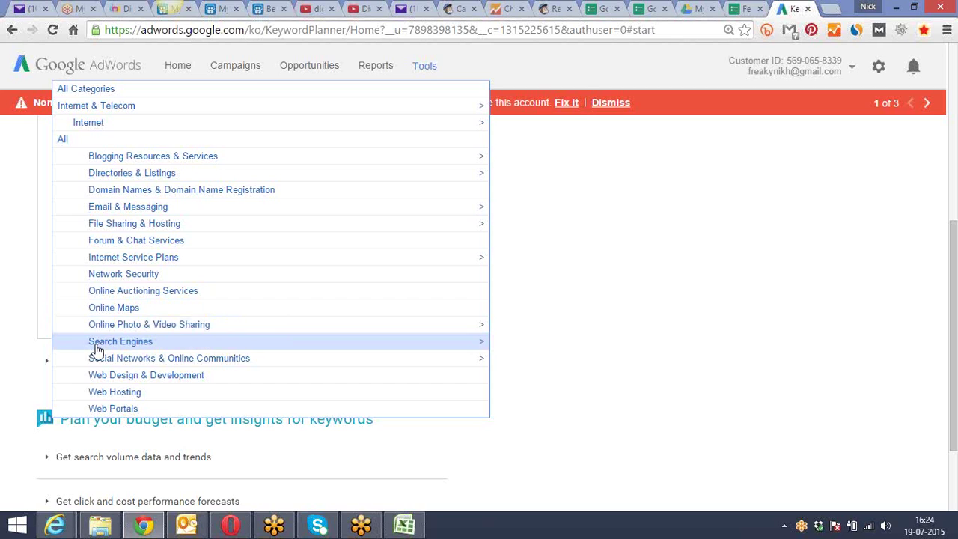
pyautogui.click(121, 342)
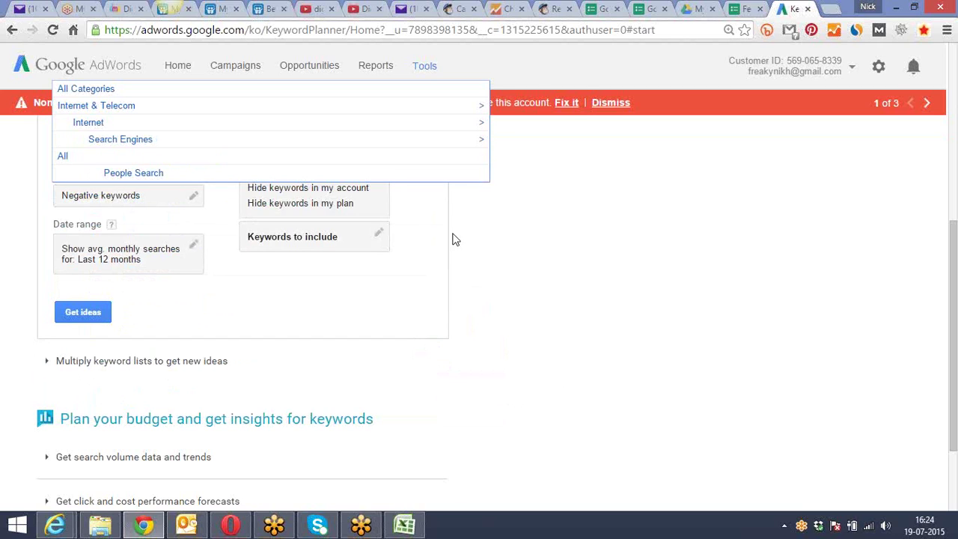
pyautogui.click(500, 241)
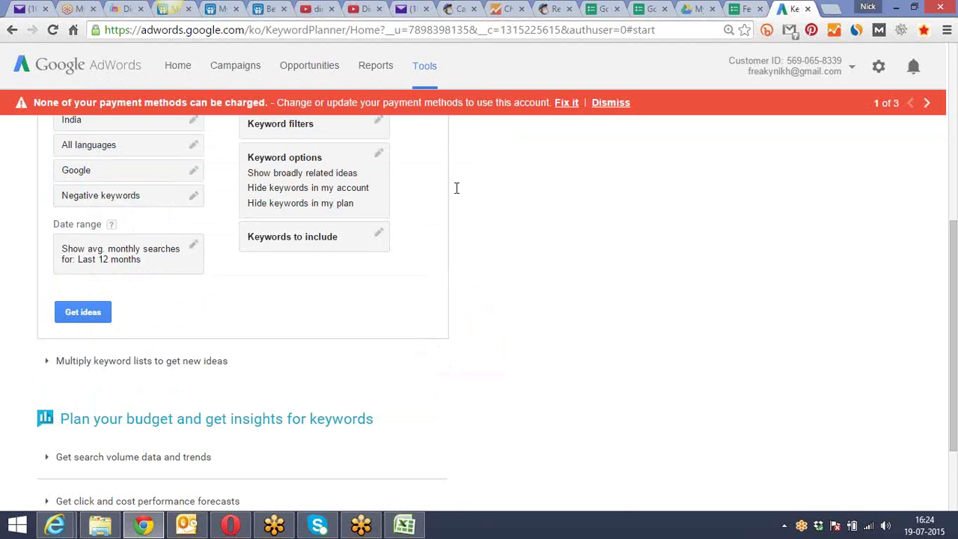
pyautogui.click(360, 9)
# From the digital marketing paathshala results, open the First Class Sunday Batch video and copy its URL
pyautogui.click(318, 8)
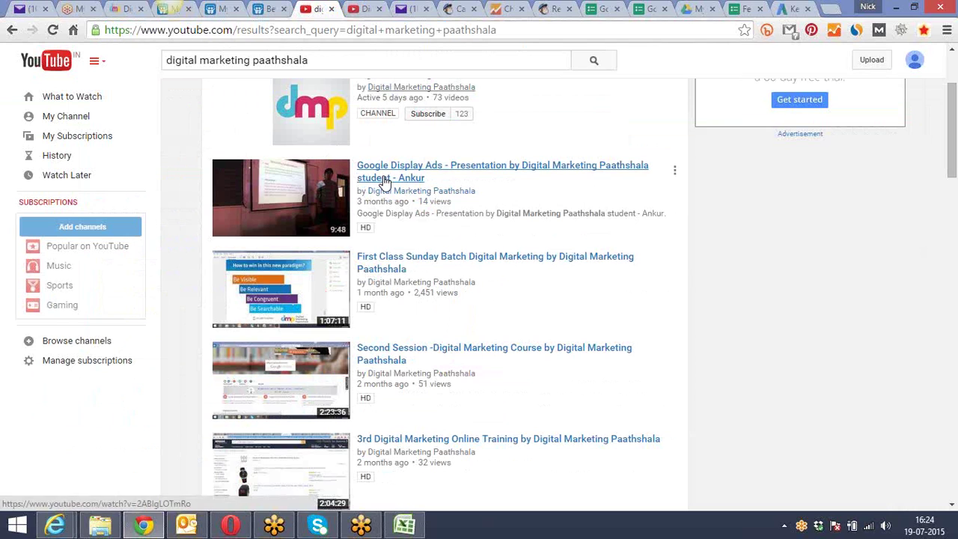
pyautogui.click(382, 268)
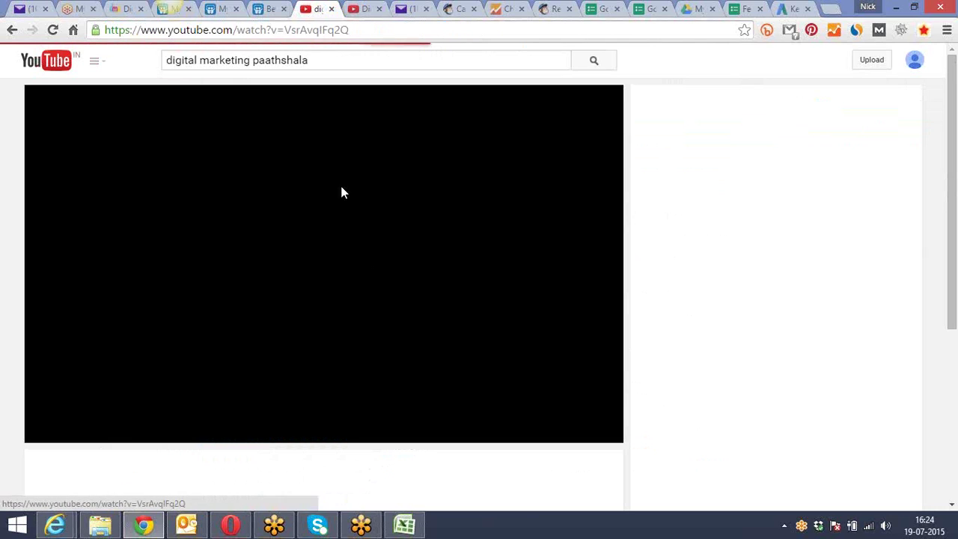
pyautogui.click(367, 31)
pyautogui.rightClick(368, 30)
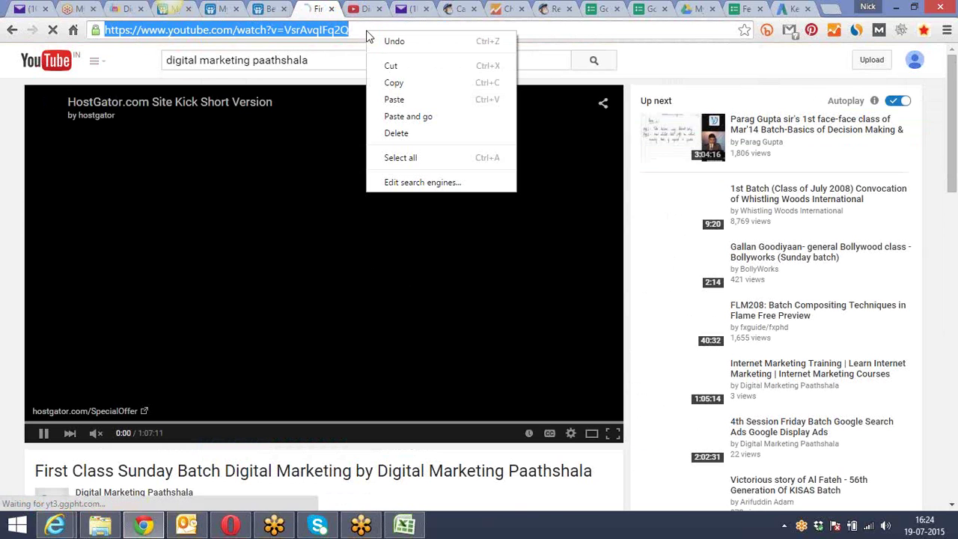
pyautogui.click(394, 83)
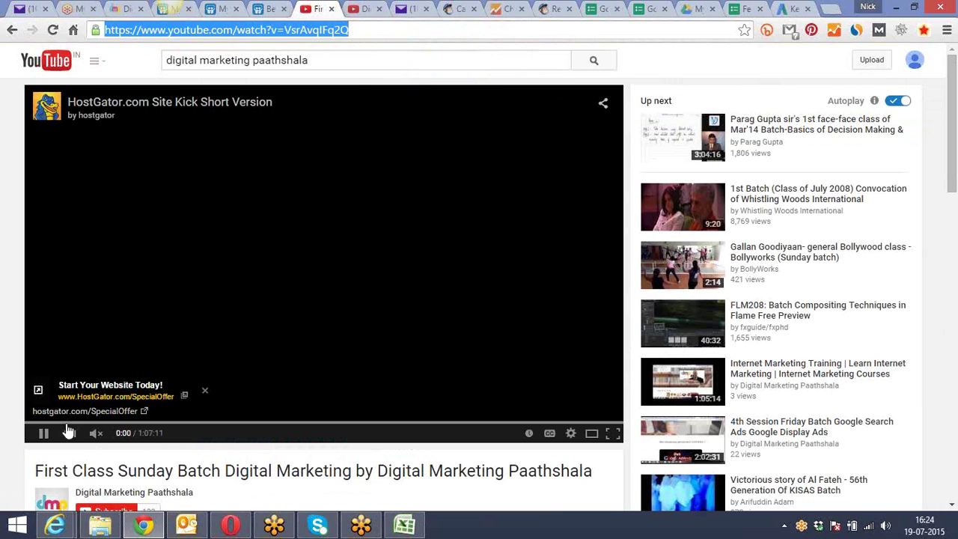
# Replace the Keyword Planner landing page with the pasted YouTube video URL and get keyword ideas
pyautogui.click(790, 8)
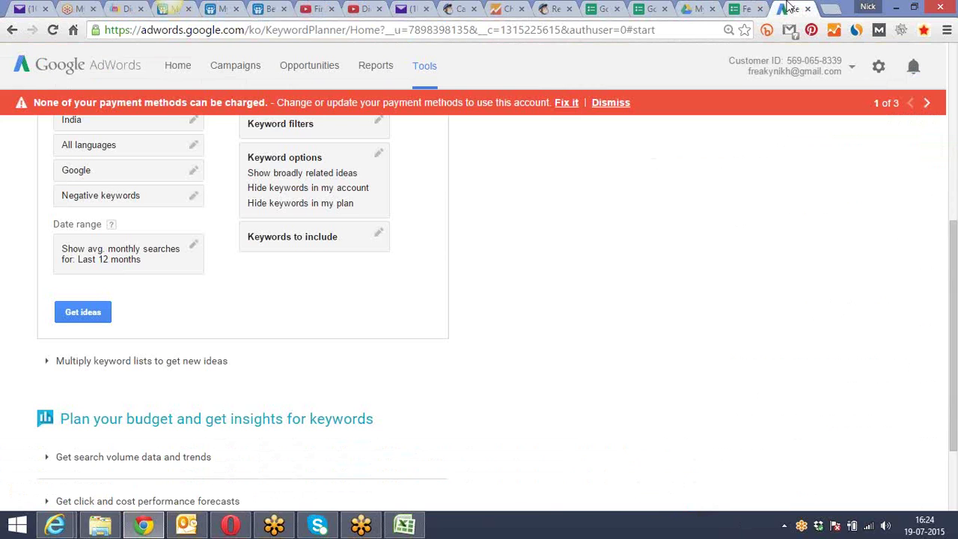
pyautogui.scroll(3, 464, 265)
pyautogui.click(196, 232)
pyautogui.moveTo(197, 232); pyautogui.dragTo(36, 235)
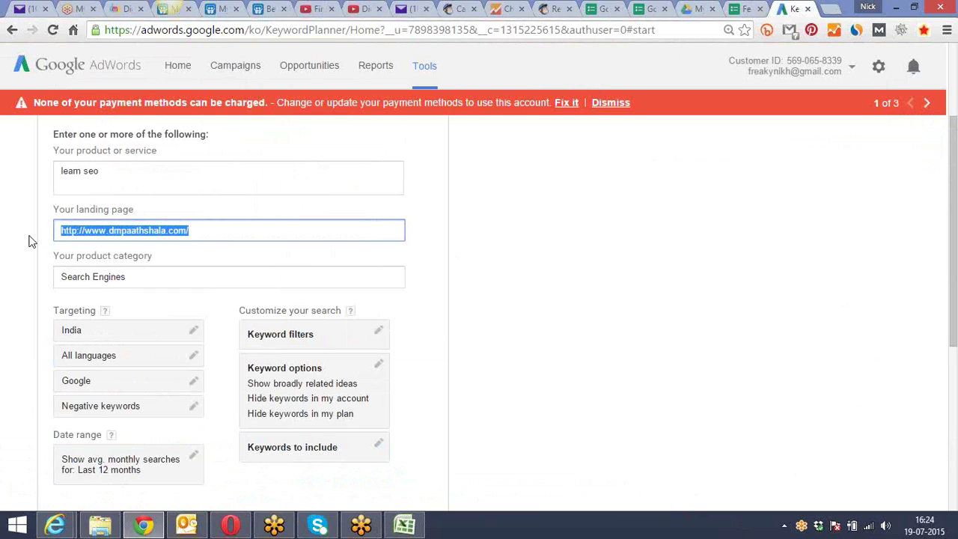
pyautogui.hotkey('ctrl', 'v')
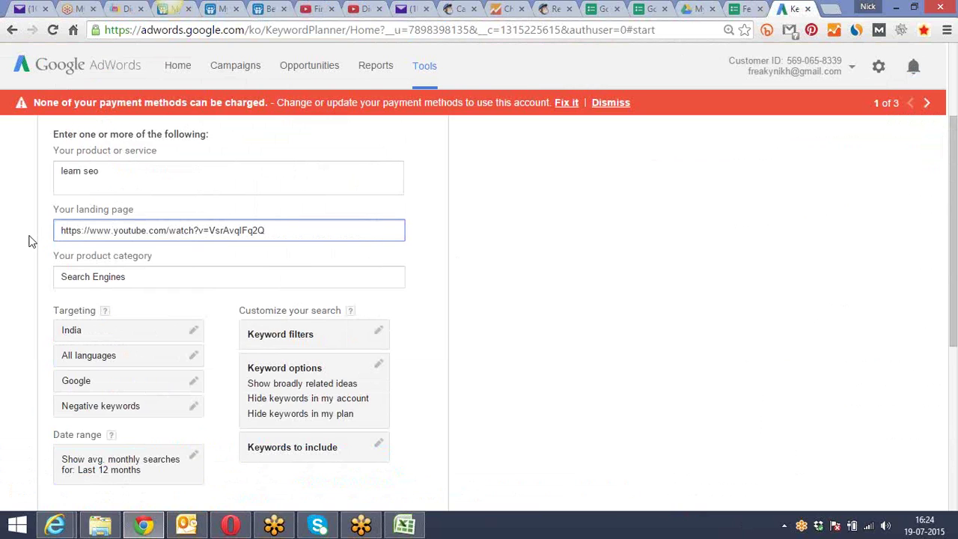
pyautogui.click(498, 197)
pyautogui.scroll(-4, 494, 197)
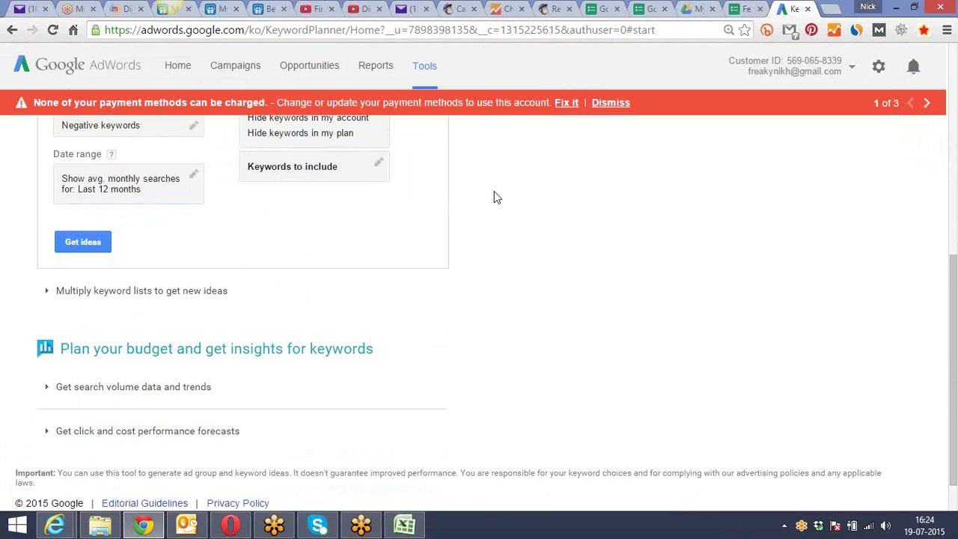
pyautogui.click(67, 242)
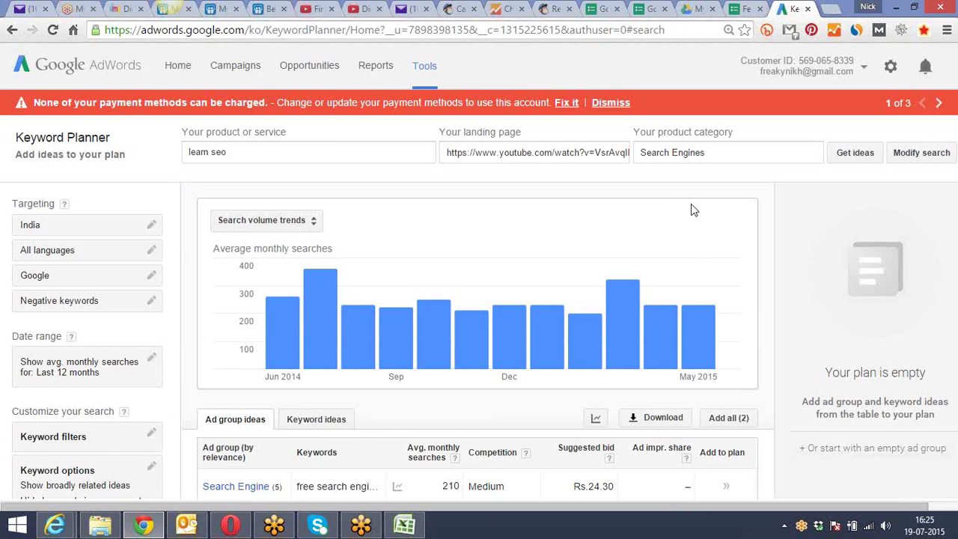
pyautogui.scroll(-3, 502, 240)
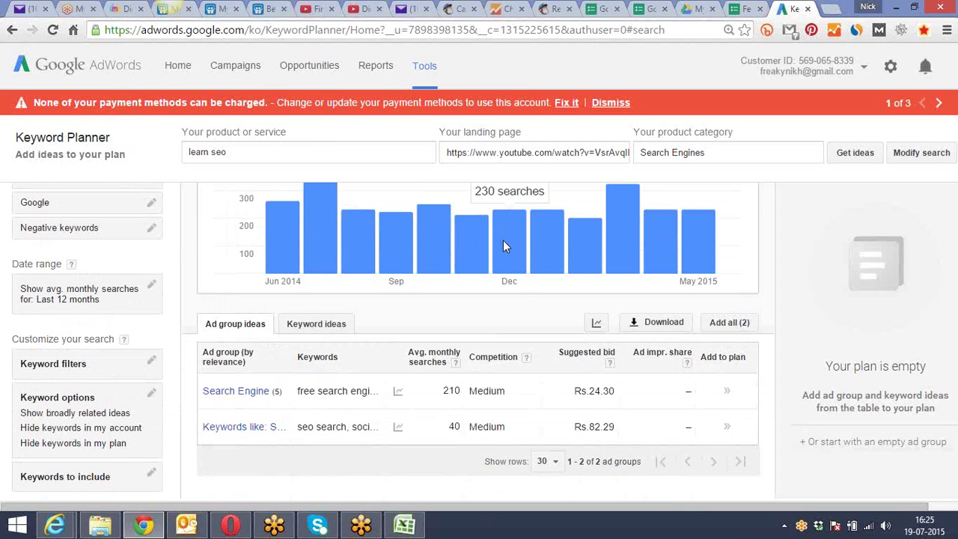
pyautogui.click(339, 325)
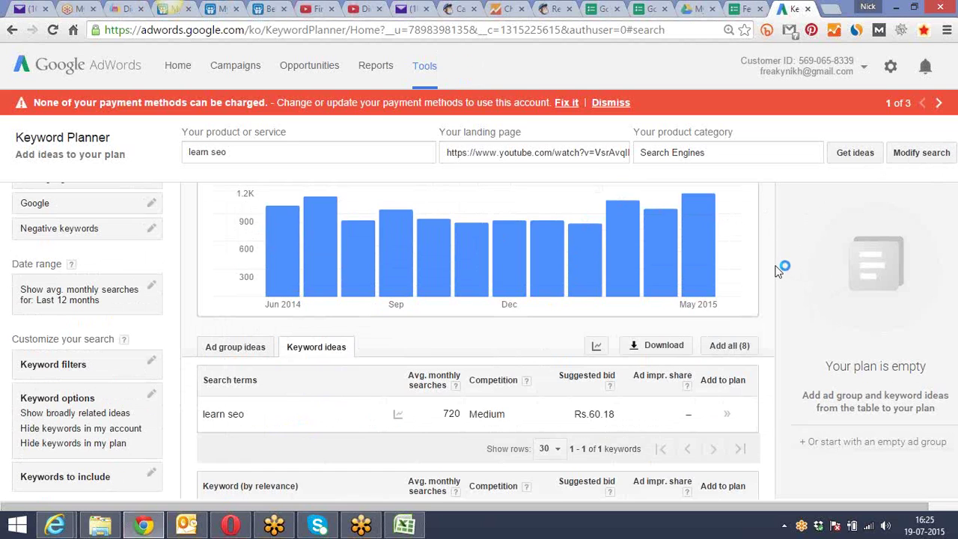
pyautogui.scroll(-1, 778, 267)
pyautogui.scroll(-2, 776, 275)
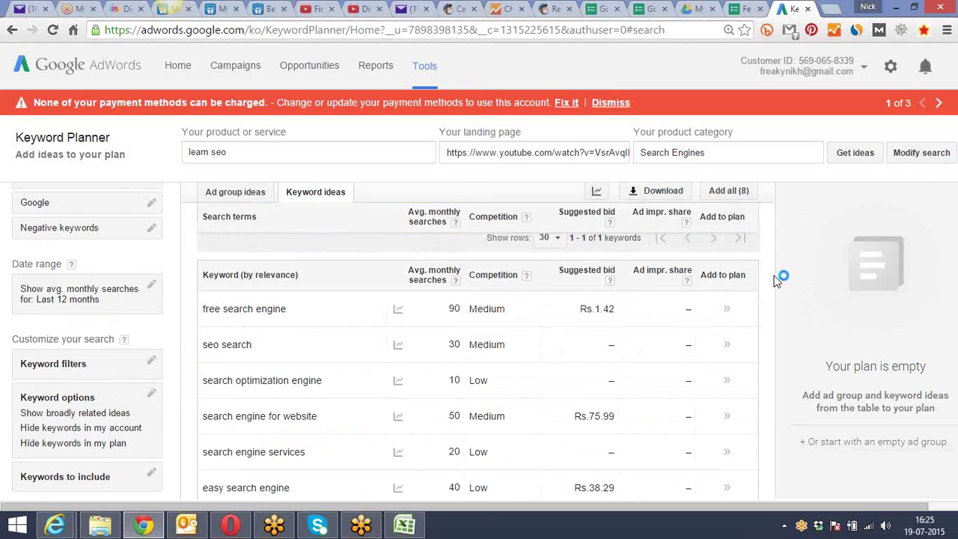
pyautogui.scroll(-1, 778, 278)
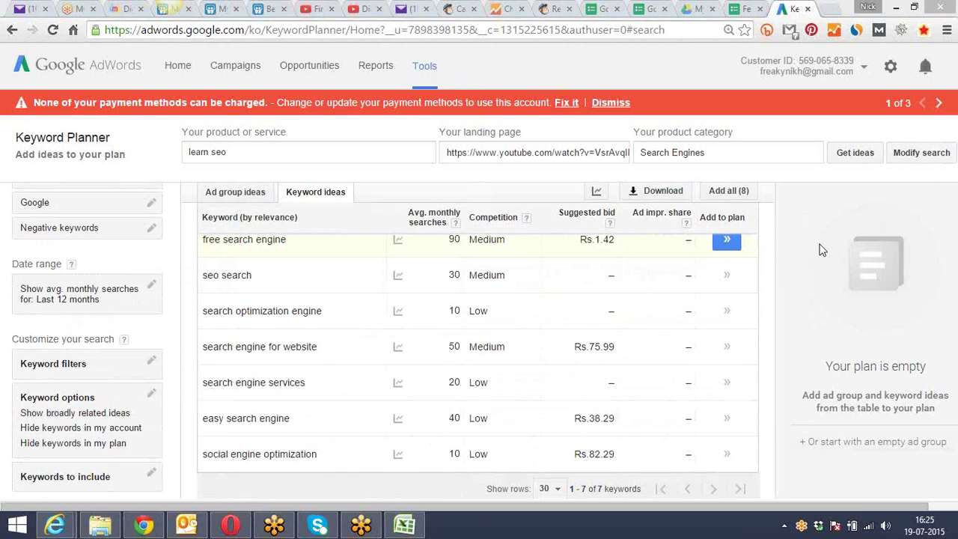
pyautogui.doubleClick(487, 310)
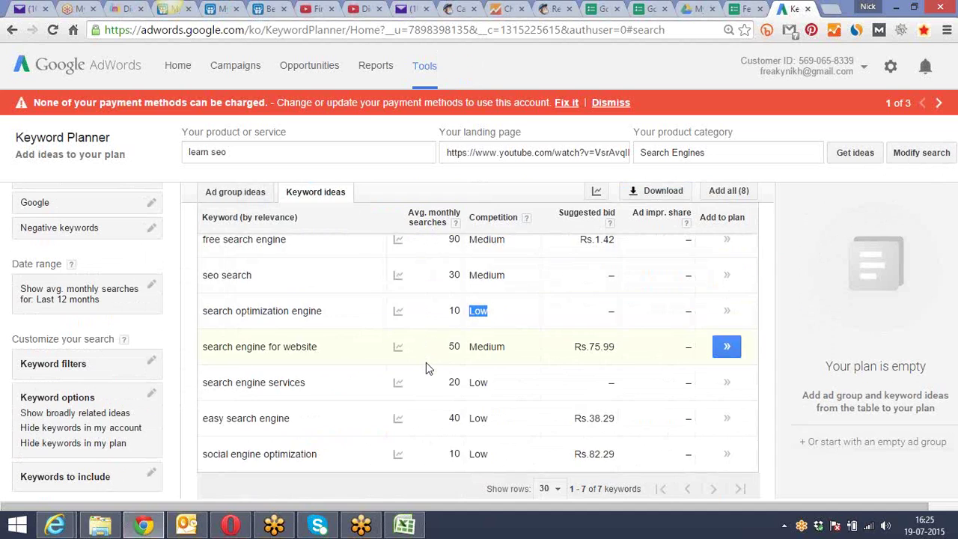
pyautogui.scroll(-1, 426, 366)
pyautogui.scroll(2, 425, 365)
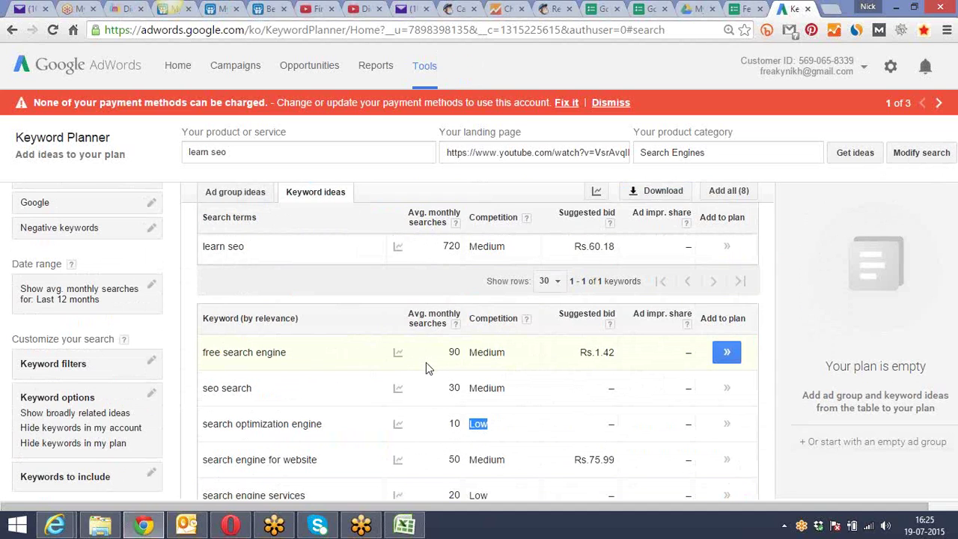
pyautogui.scroll(-1, 426, 367)
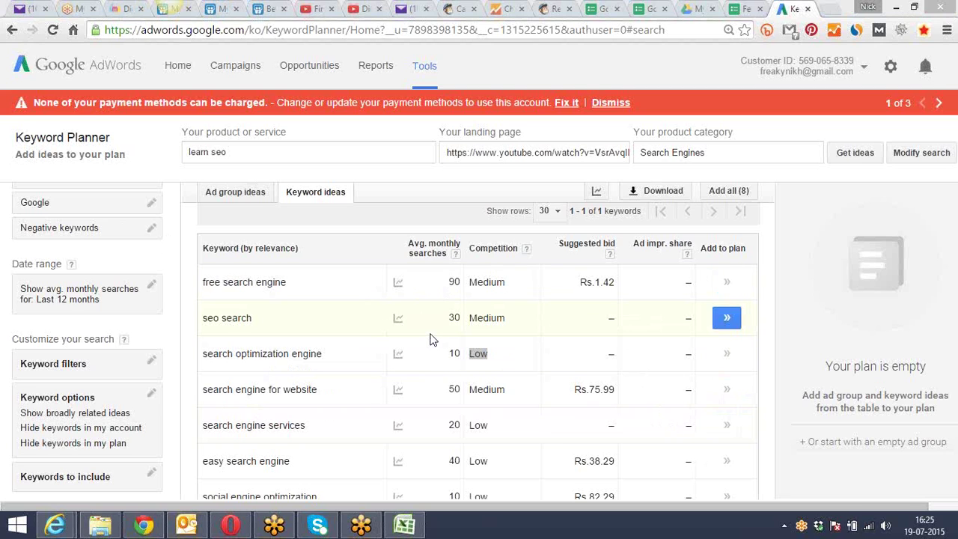
# Highlight the 'easy search engine' keyword row and its figures in the ideas table
pyautogui.click(396, 202)
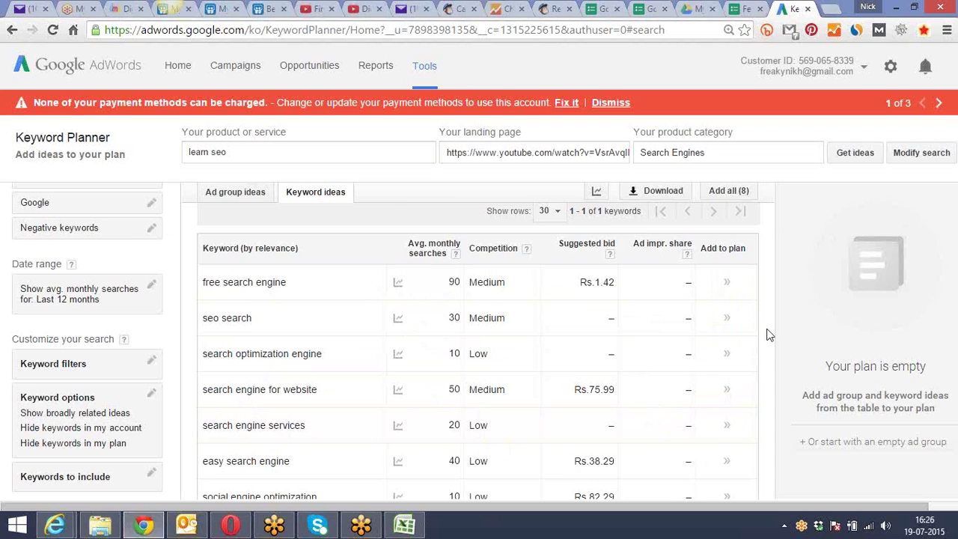
pyautogui.scroll(-1, 765, 334)
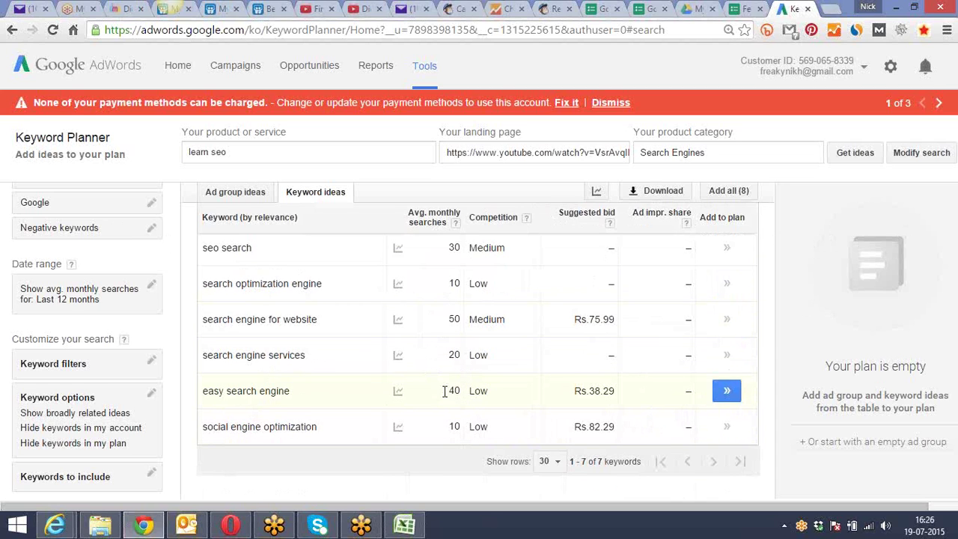
pyautogui.moveTo(488, 391); pyautogui.dragTo(264, 382)
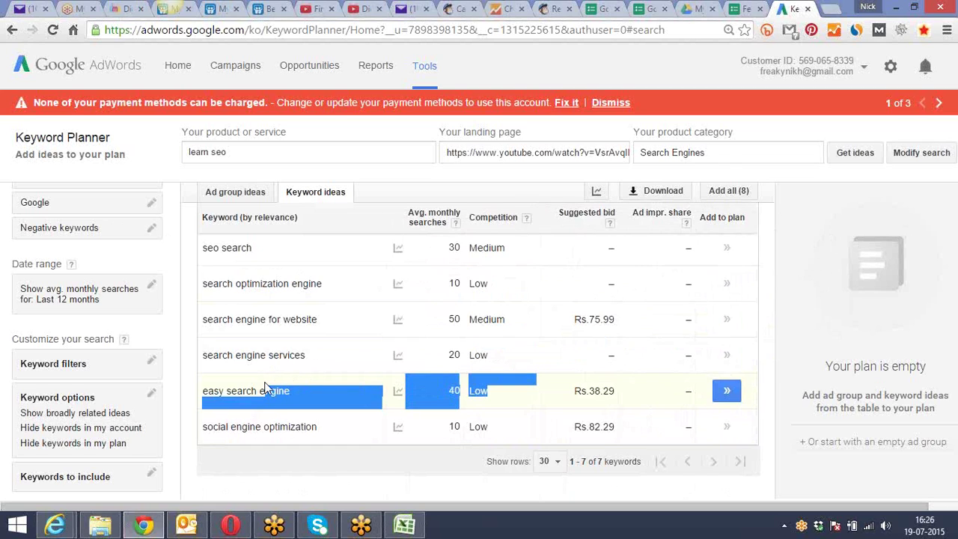
pyautogui.click(363, 473)
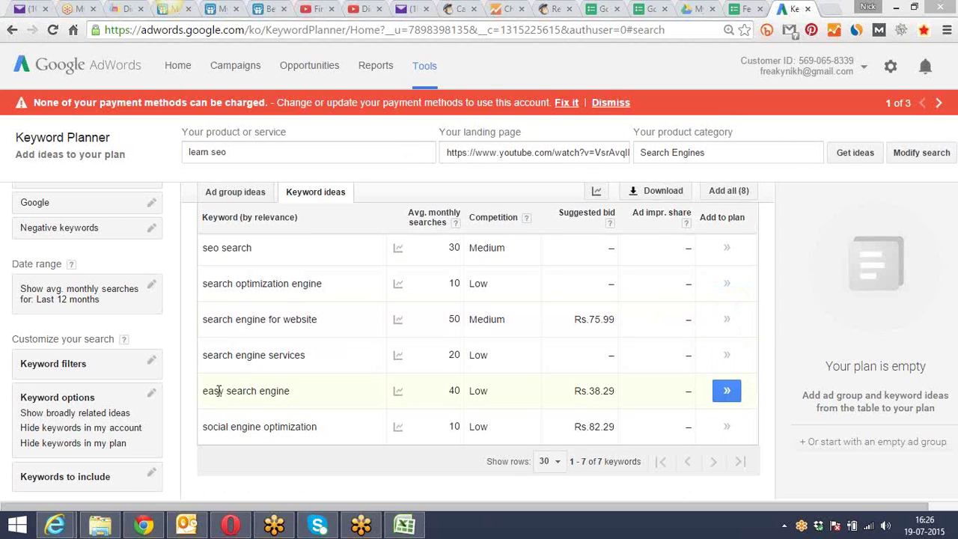
pyautogui.moveTo(203, 390); pyautogui.dragTo(294, 386)
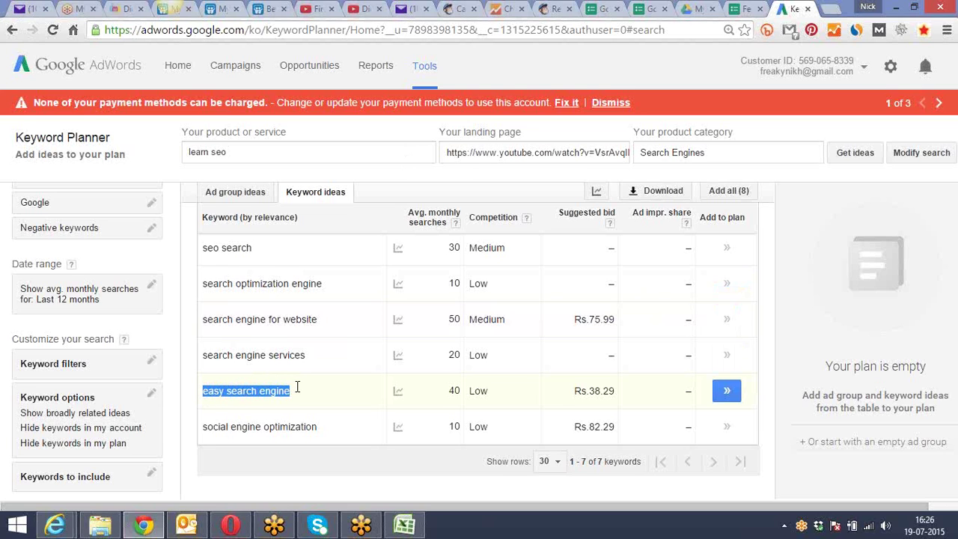
pyautogui.moveTo(377, 387); pyautogui.dragTo(453, 388)
pyautogui.click(293, 485)
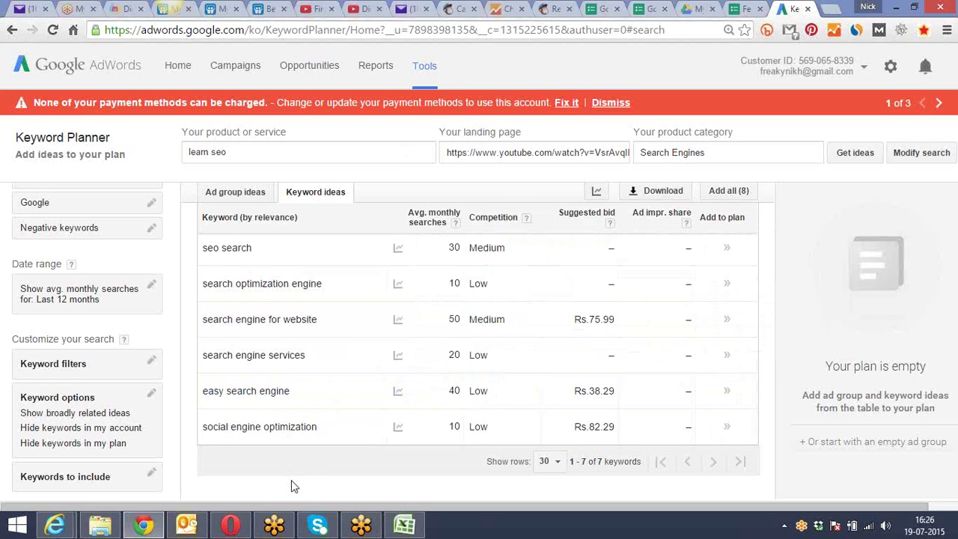
pyautogui.moveTo(203, 391); pyautogui.dragTo(300, 395)
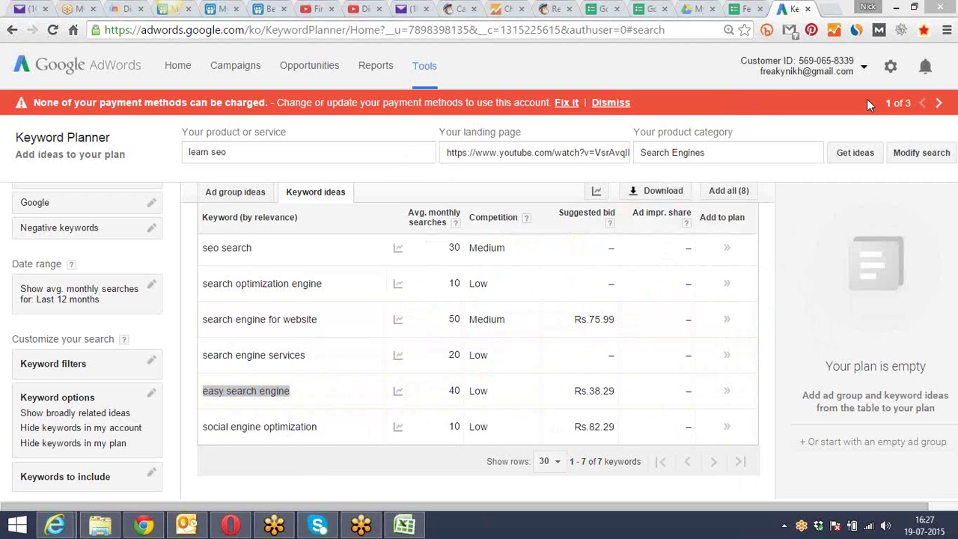
# Scroll back up to the chart and open the Show rows dropdown
pyautogui.click(430, 480)
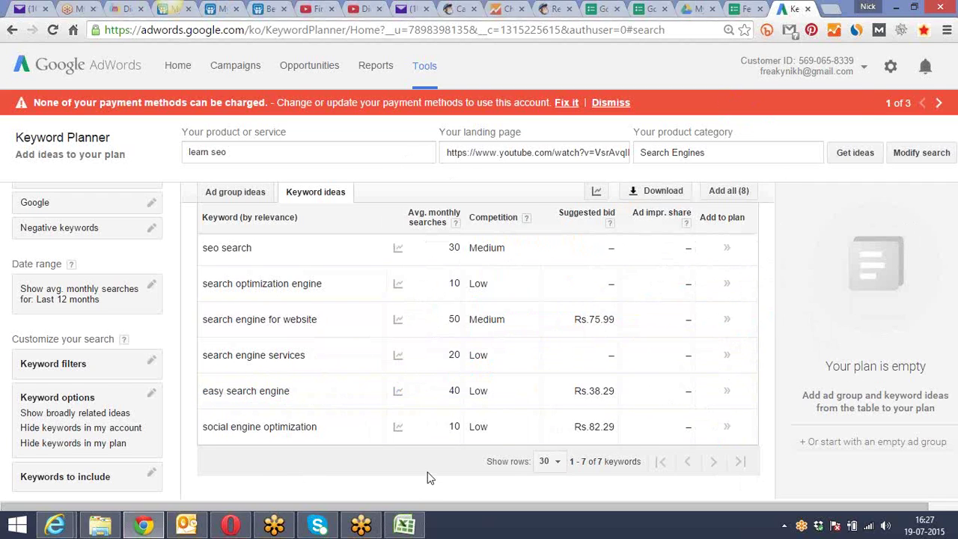
pyautogui.scroll(3, 429, 477)
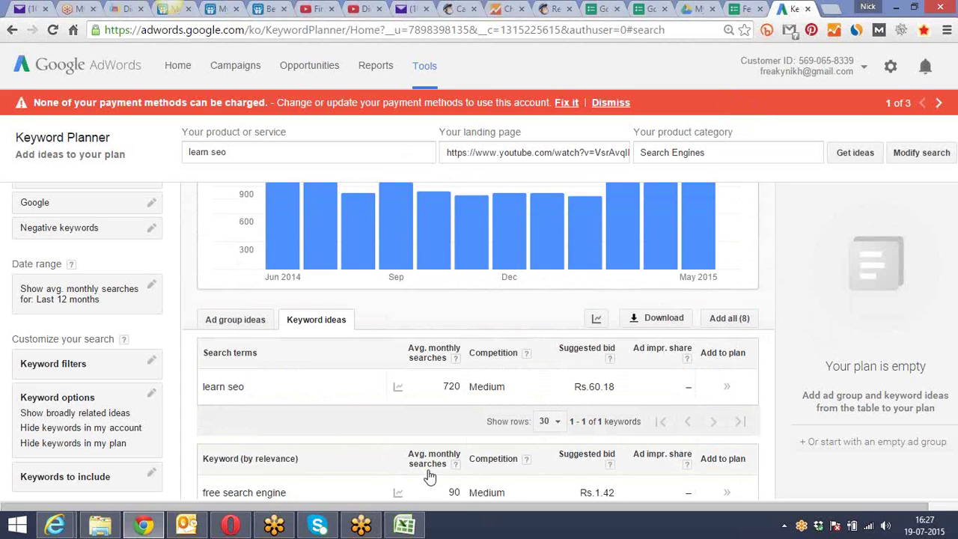
pyautogui.click(559, 422)
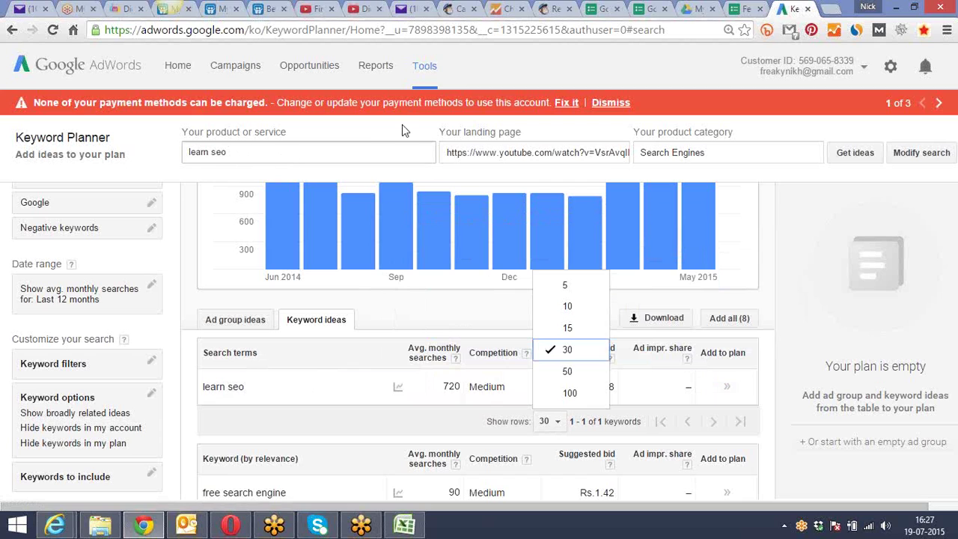
# Clear the YouTube address from the landing page box and refresh ideas for learn seo under Search Engines
pyautogui.click(471, 155)
pyautogui.hotkey('ctrl', 'a')
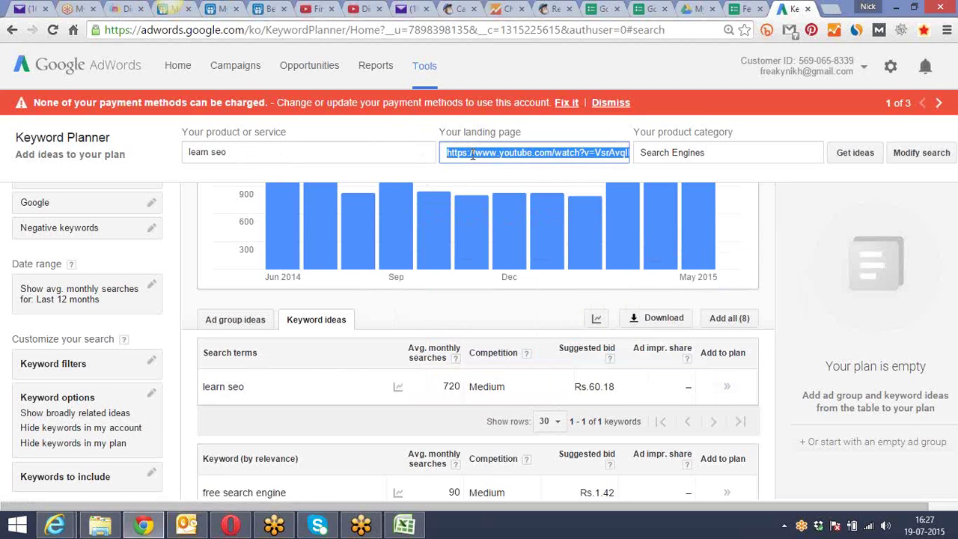
pyautogui.press('BackSpace')
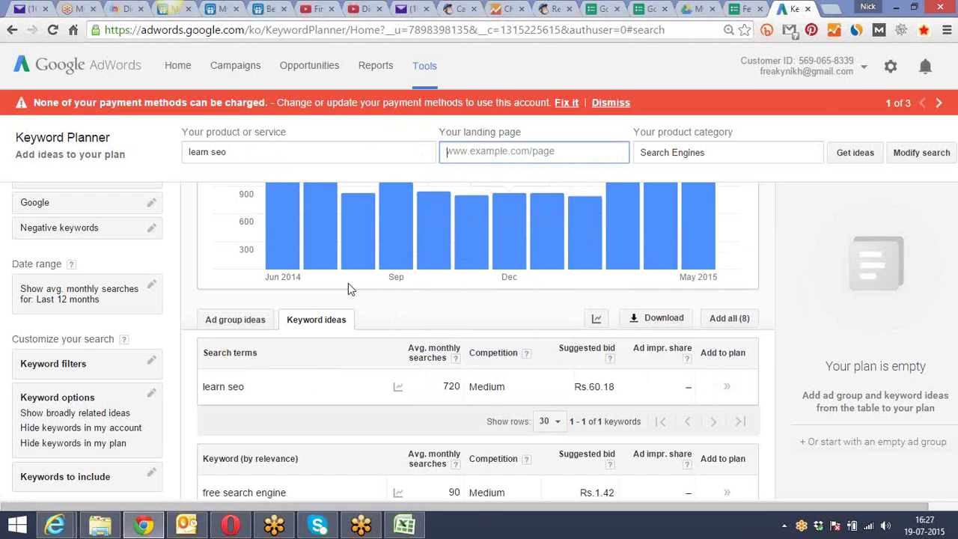
pyautogui.click(851, 154)
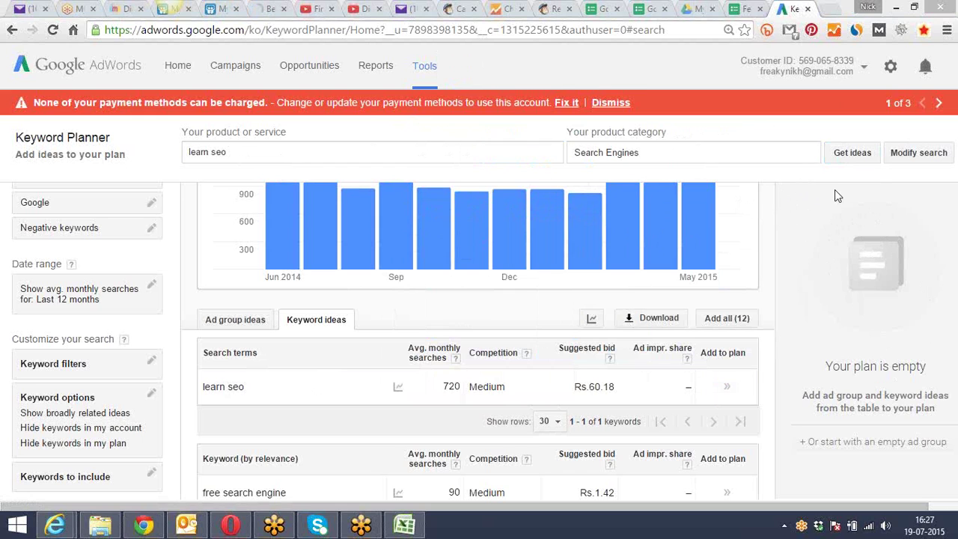
# Check free search engine's 90 searches and Medium competition, then reopen the form via Modify search
pyautogui.scroll(-2, 767, 248)
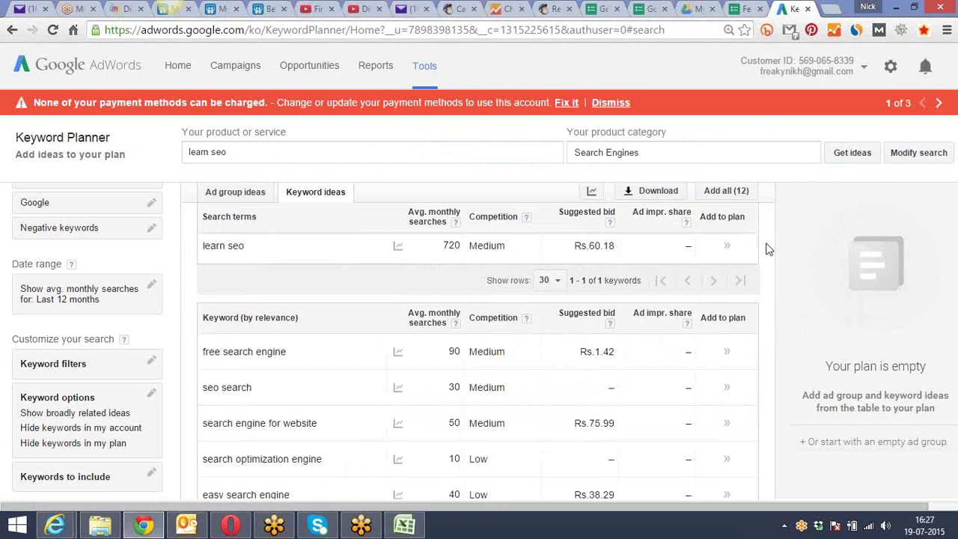
pyautogui.scroll(-1, 767, 248)
pyautogui.scroll(-1, 767, 249)
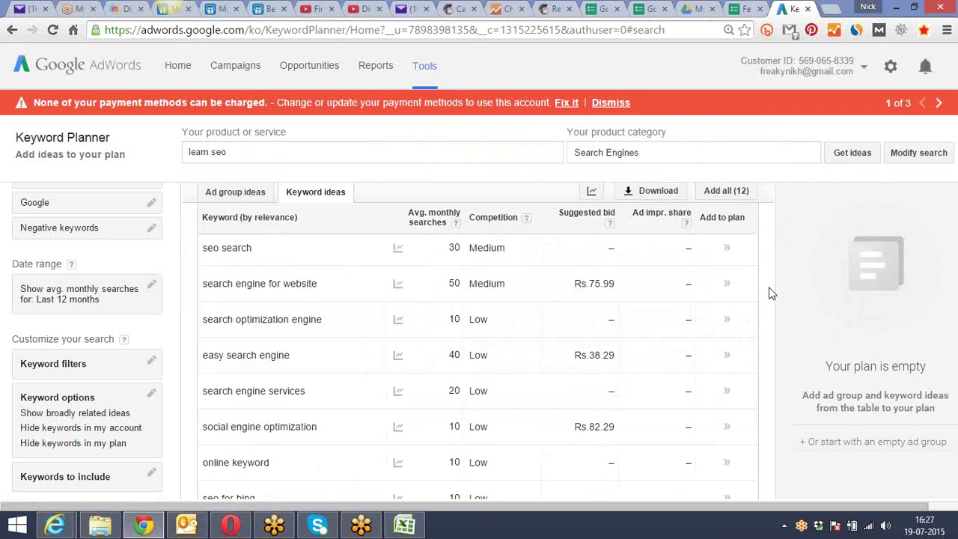
pyautogui.scroll(-2, 771, 293)
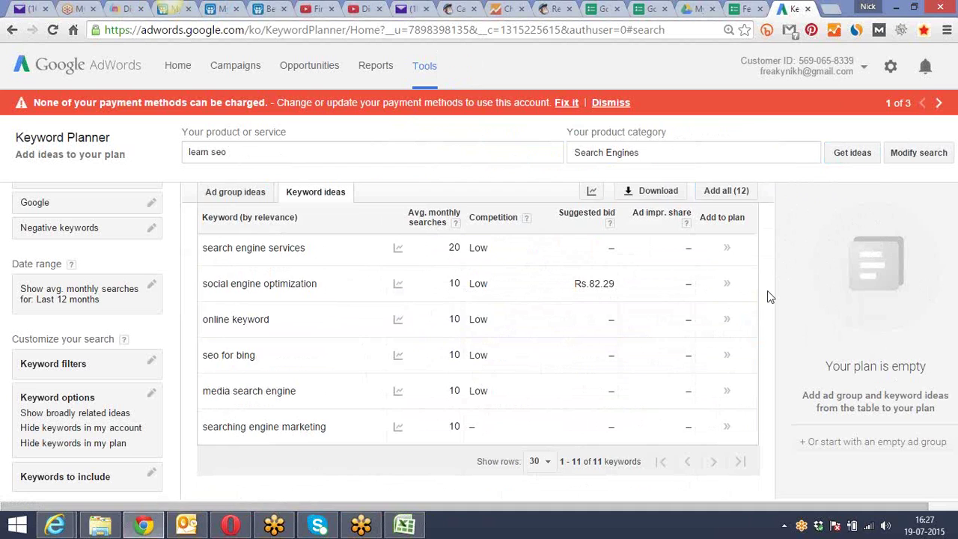
pyautogui.scroll(3, 767, 297)
pyautogui.scroll(1, 767, 297)
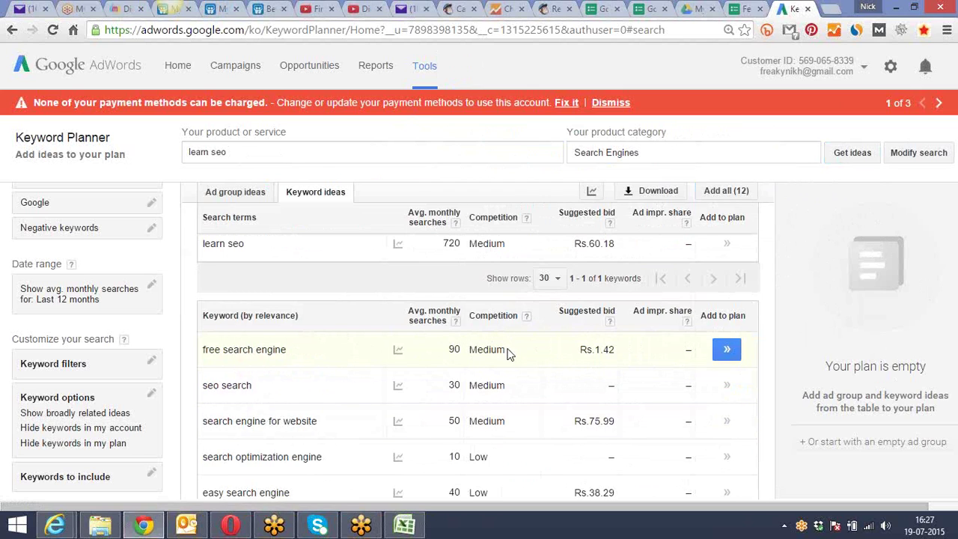
pyautogui.moveTo(507, 351); pyautogui.dragTo(447, 351)
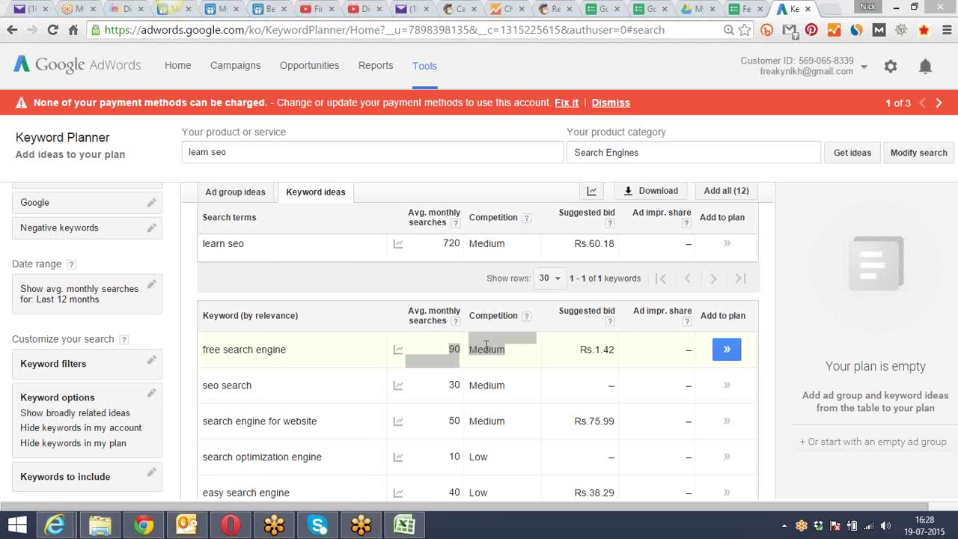
pyautogui.moveTo(398, 350)
pyautogui.click(910, 153)
pyautogui.click(313, 395)
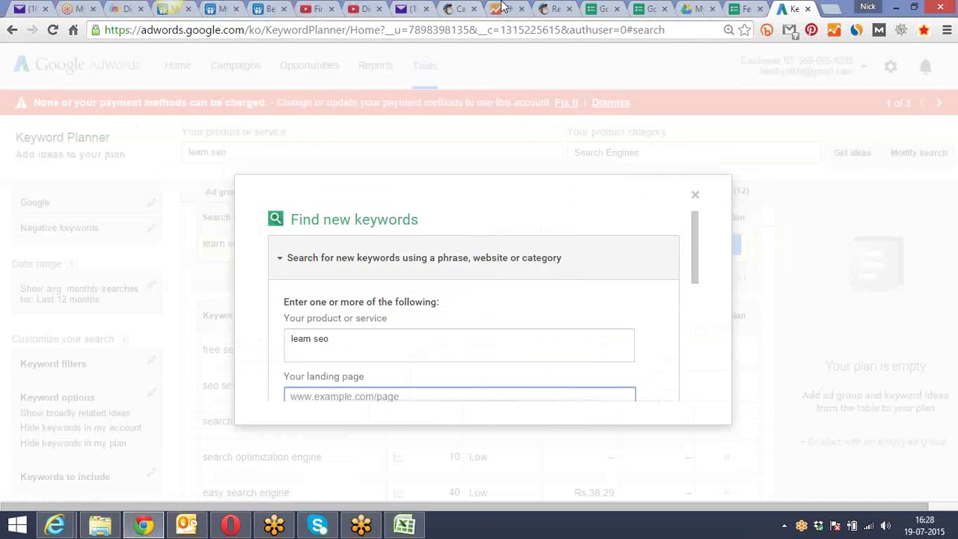
pyautogui.click(121, 8)
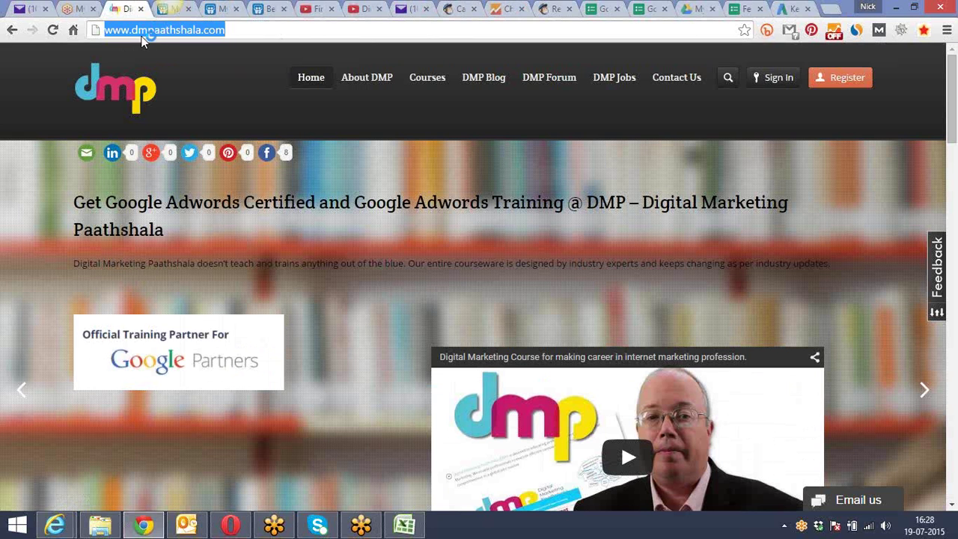
pyautogui.rightClick(154, 34)
pyautogui.click(221, 84)
pyautogui.hotkey('alt', 'Tab')
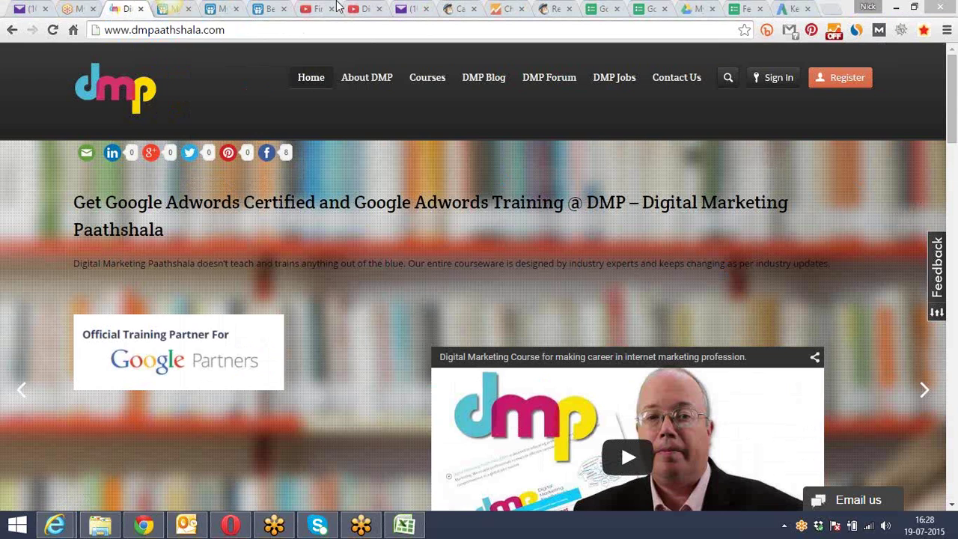
pyautogui.click(366, 8)
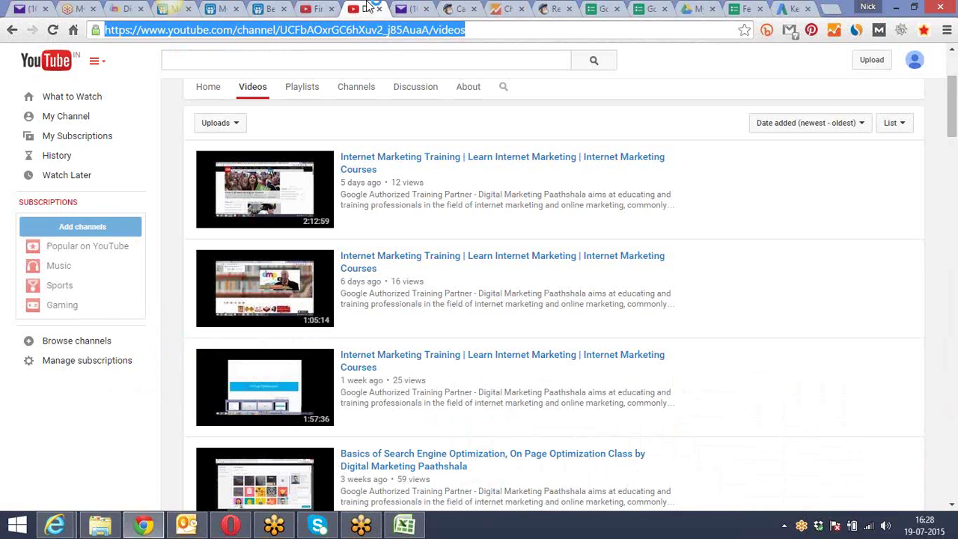
# Open the Monday Batch and Sunday Batch playlists in new tabs from the channel's Playlists page
pyautogui.click(309, 94)
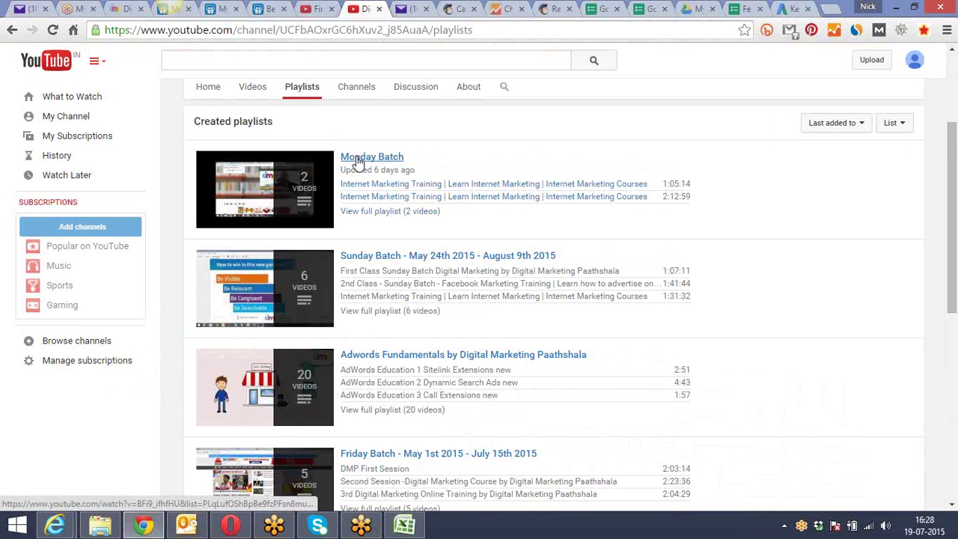
pyautogui.rightClick(361, 157)
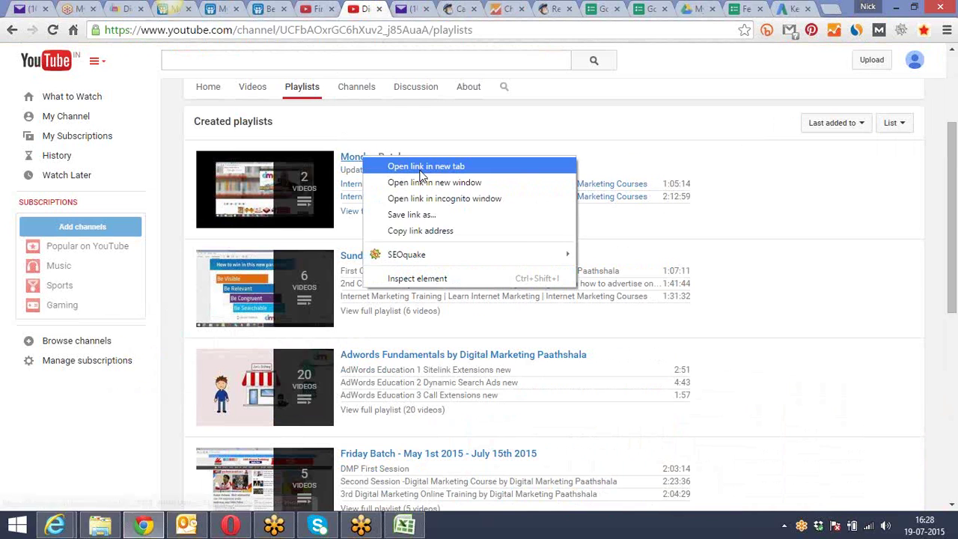
pyautogui.click(422, 167)
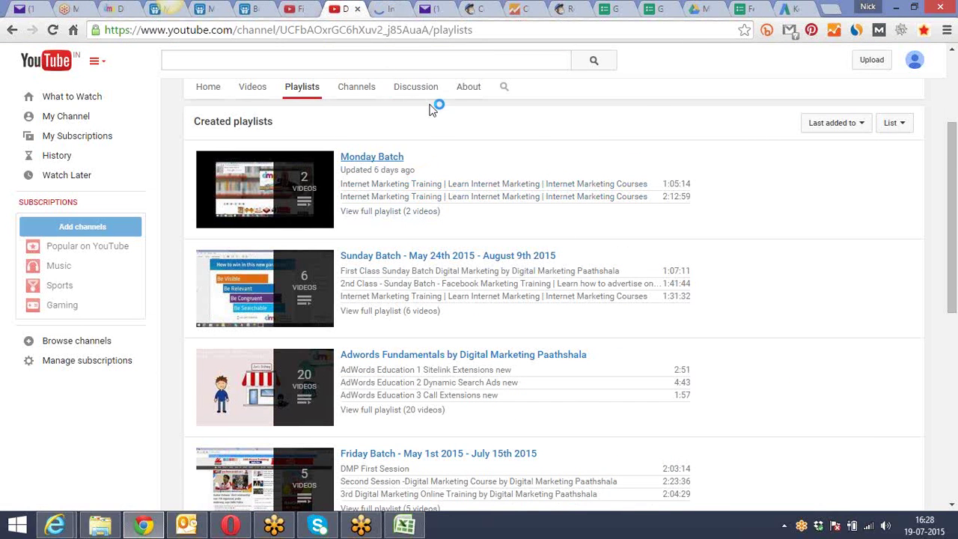
pyautogui.scroll(-1, 431, 109)
pyautogui.rightClick(389, 184)
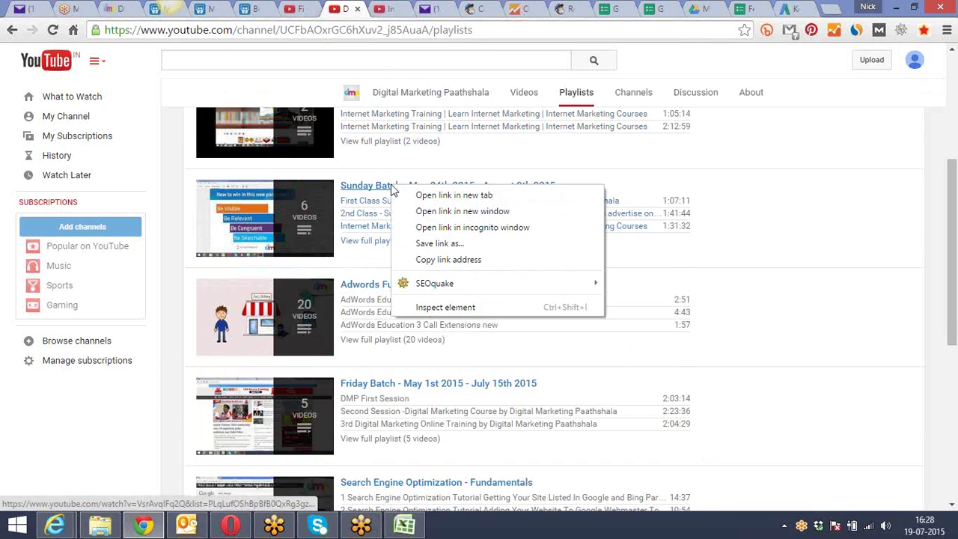
pyautogui.click(441, 195)
# Copy the Sunday Batch playlist's web address
pyautogui.click(407, 9)
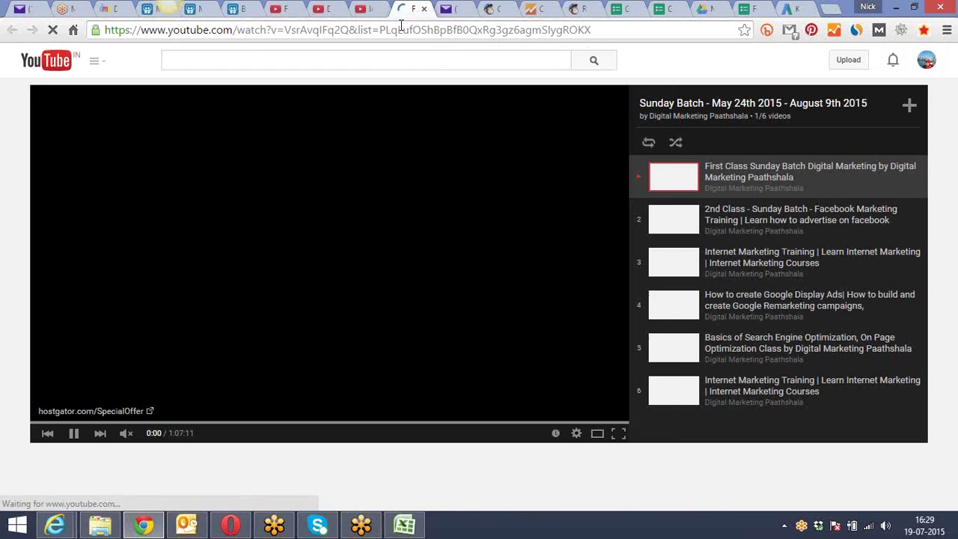
pyautogui.click(400, 30)
pyautogui.rightClick(397, 30)
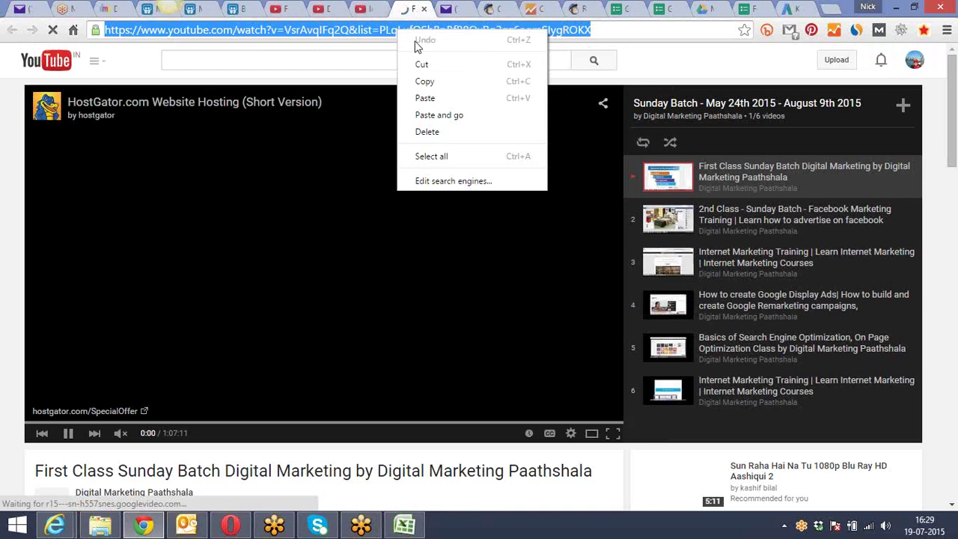
pyautogui.click(438, 85)
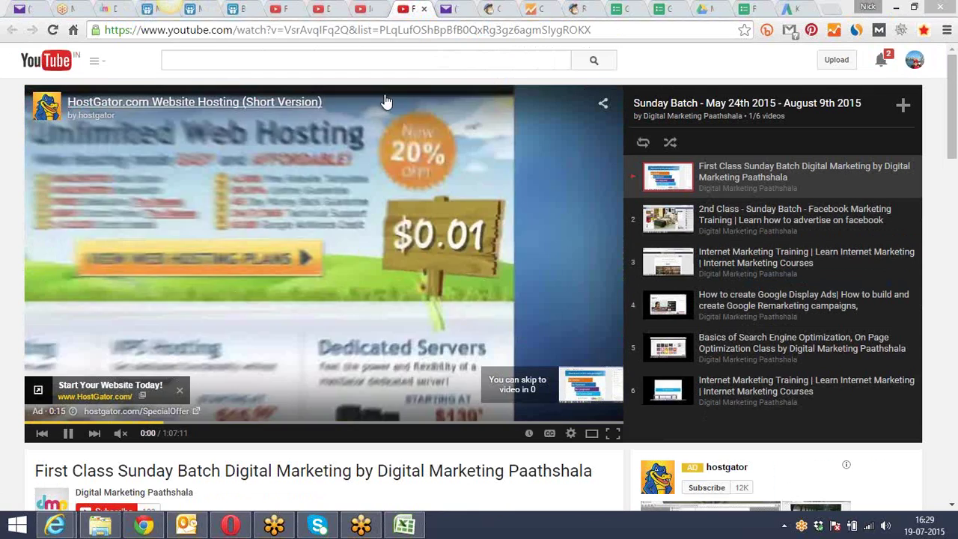
# Copy the Monday Batch playlist's web address, then return to the channel's Playlists page
pyautogui.click(376, 7)
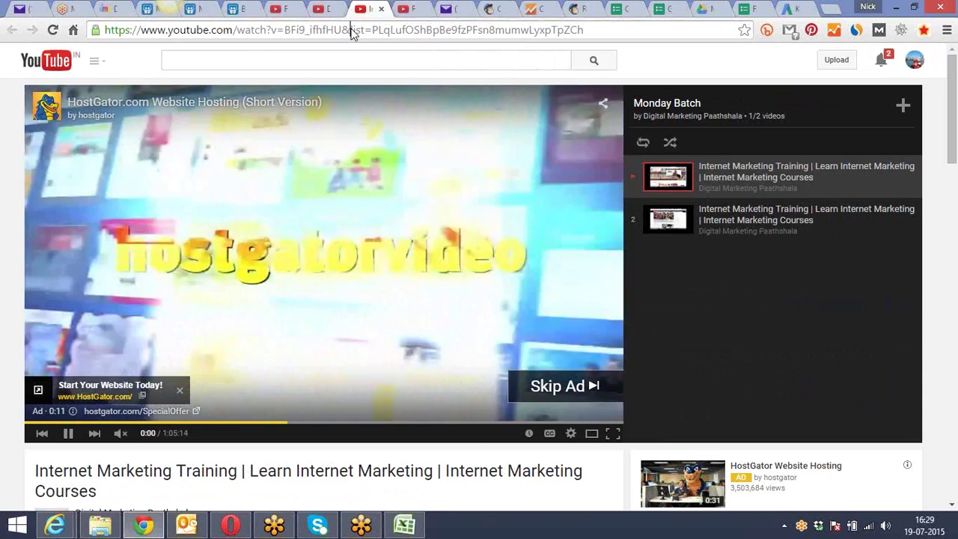
pyautogui.rightClick(348, 30)
pyautogui.click(400, 80)
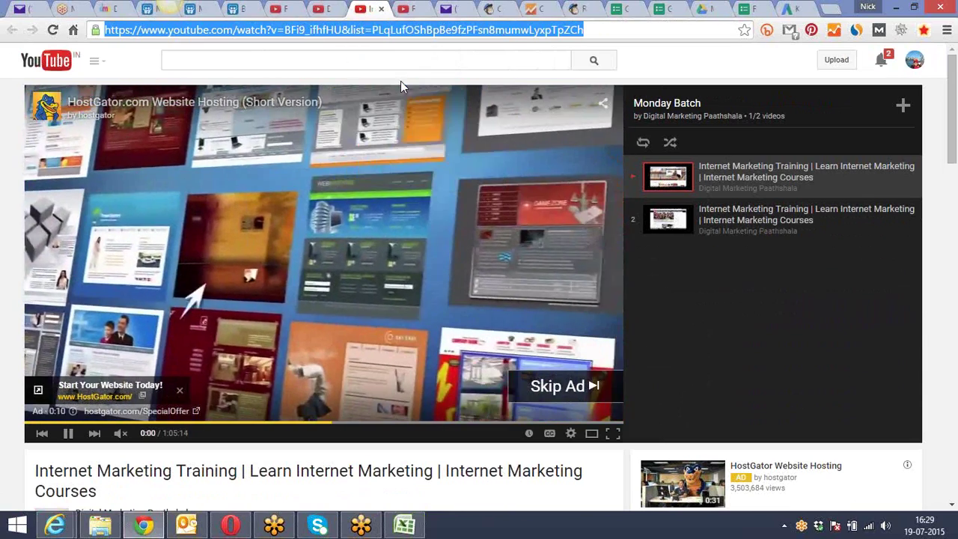
pyautogui.click(679, 382)
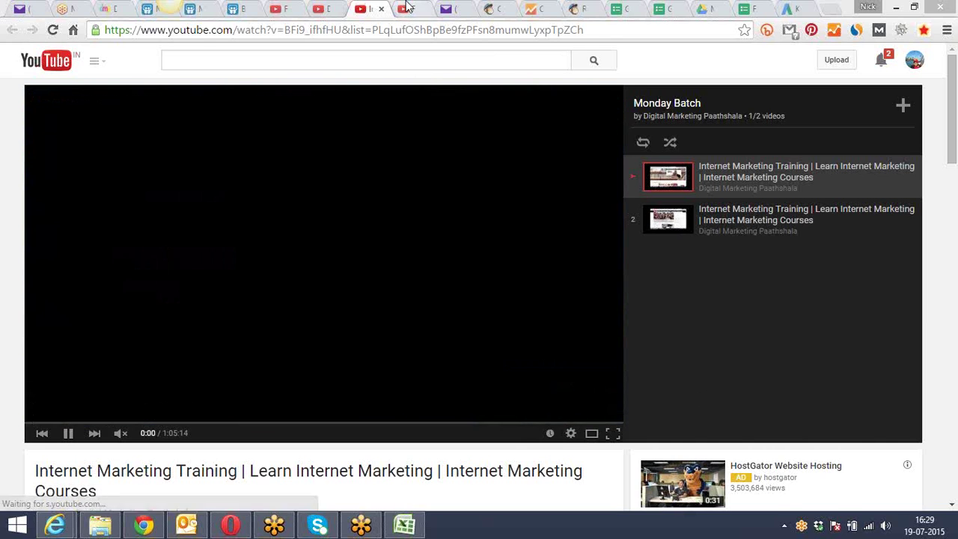
pyautogui.click(399, 6)
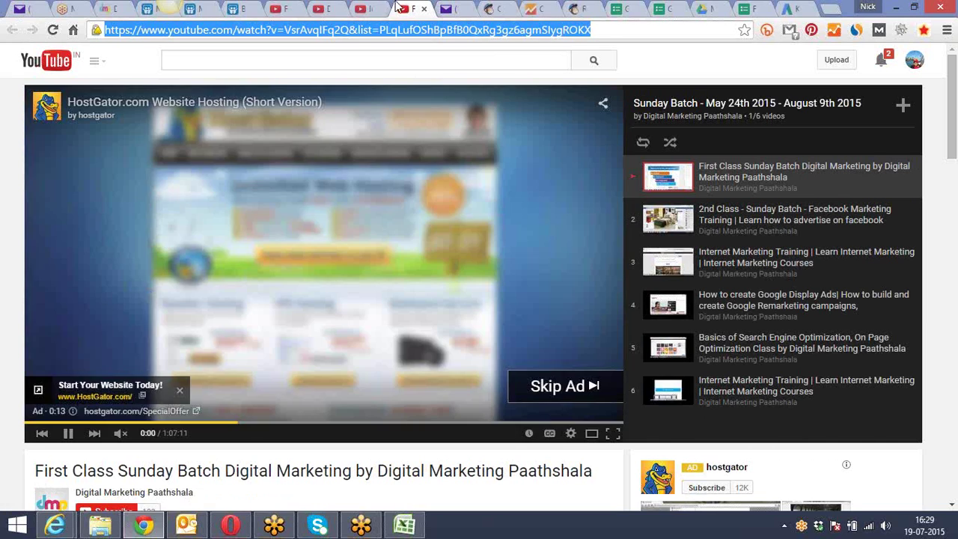
pyautogui.click(320, 8)
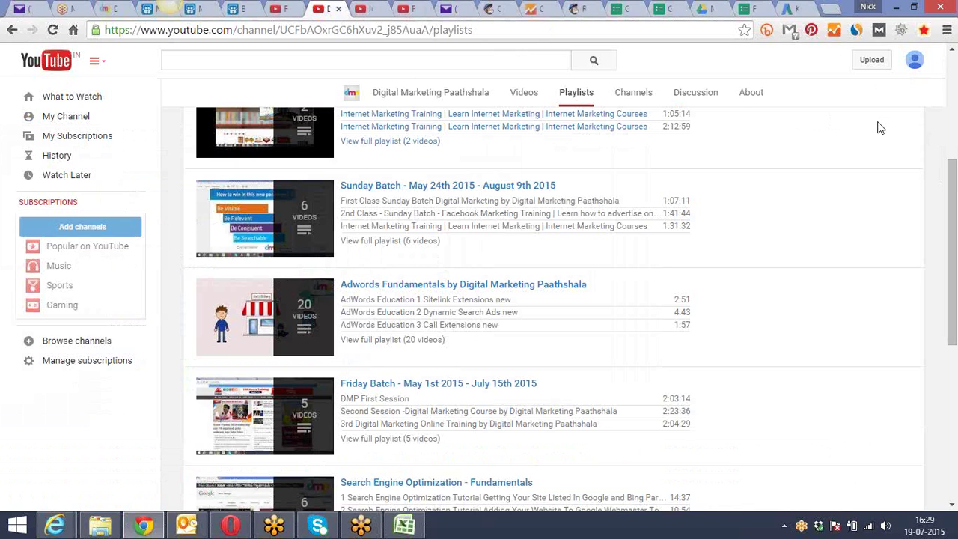
# Scroll down through the channel's playlists to the page footer and back up
pyautogui.scroll(-1, 880, 128)
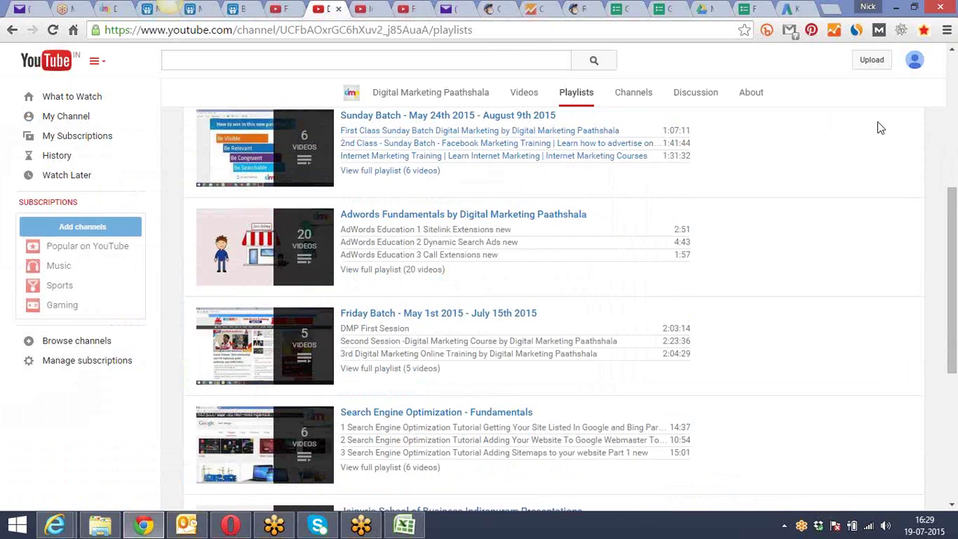
pyautogui.scroll(-1, 880, 128)
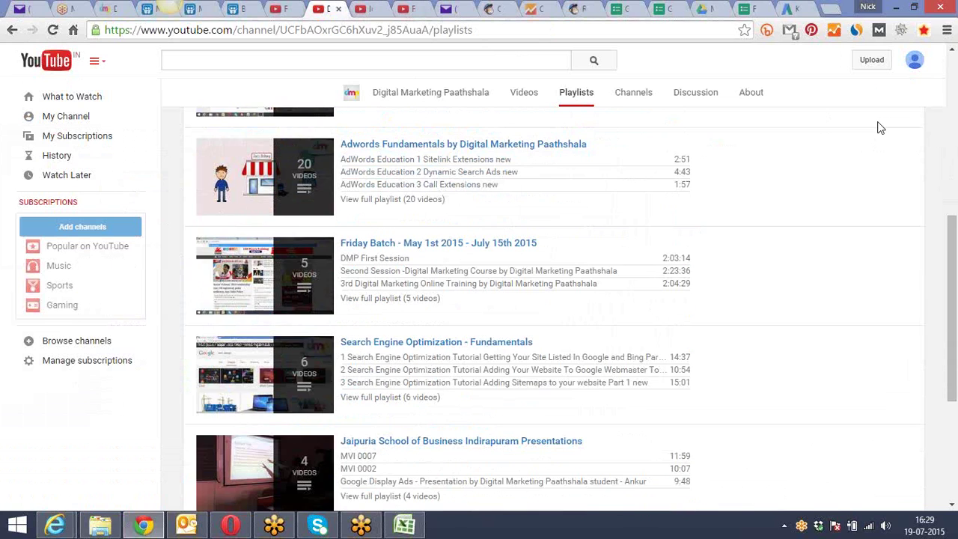
pyautogui.scroll(-1, 880, 128)
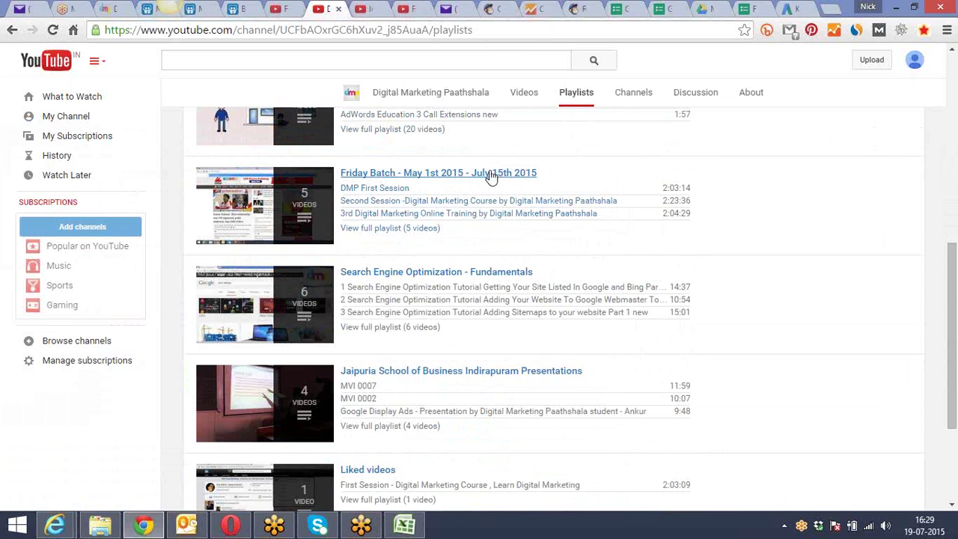
pyautogui.scroll(-1, 488, 177)
pyautogui.scroll(-1, 448, 173)
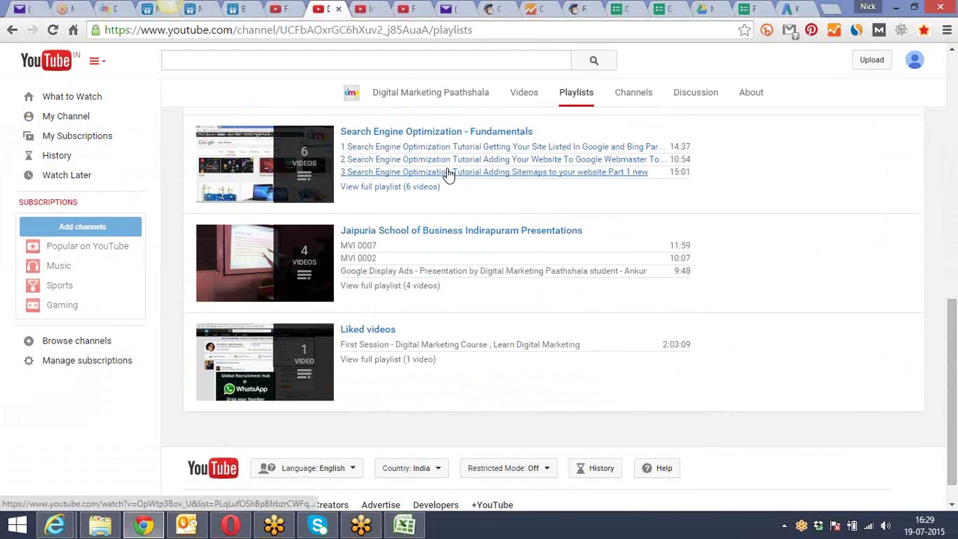
pyautogui.scroll(-1, 447, 173)
pyautogui.scroll(4, 446, 168)
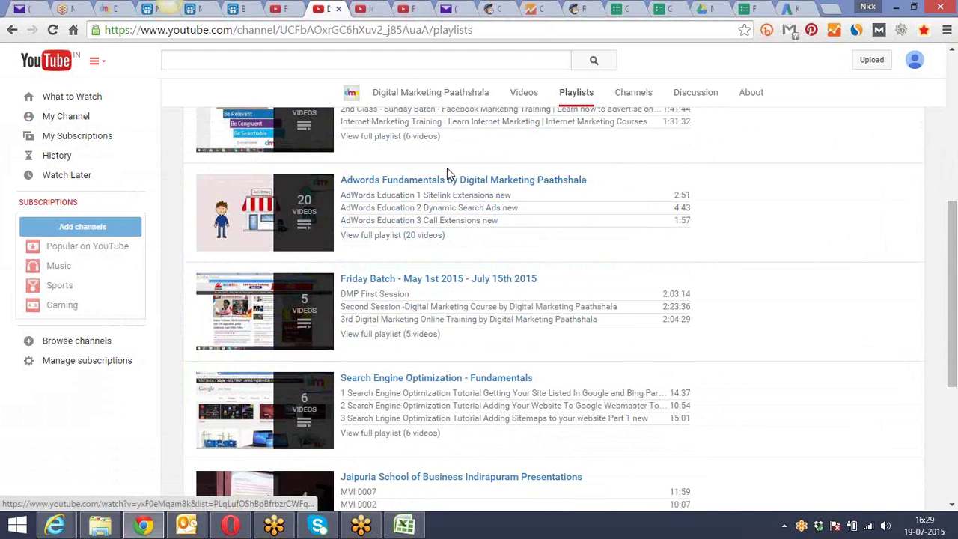
pyautogui.scroll(4, 446, 168)
pyautogui.scroll(1, 446, 168)
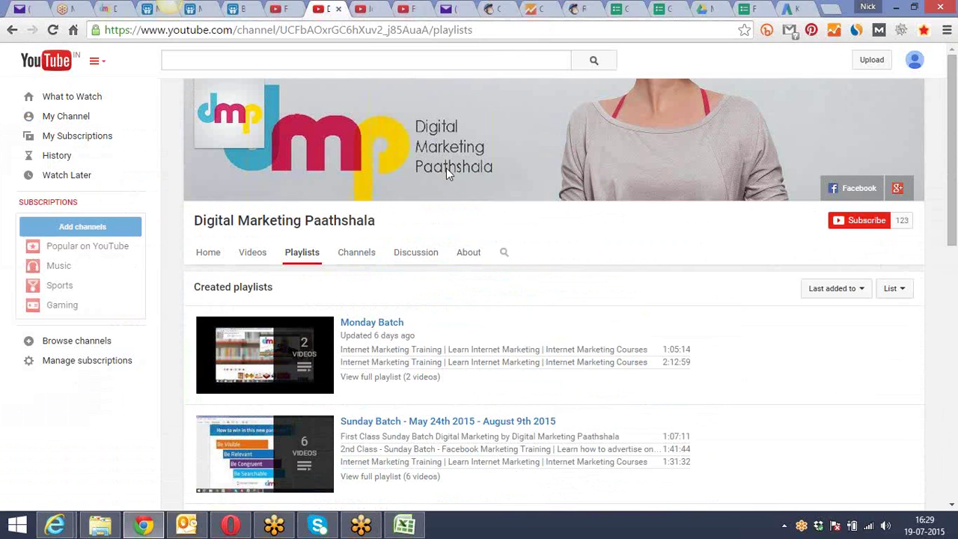
pyautogui.scroll(-2, 442, 172)
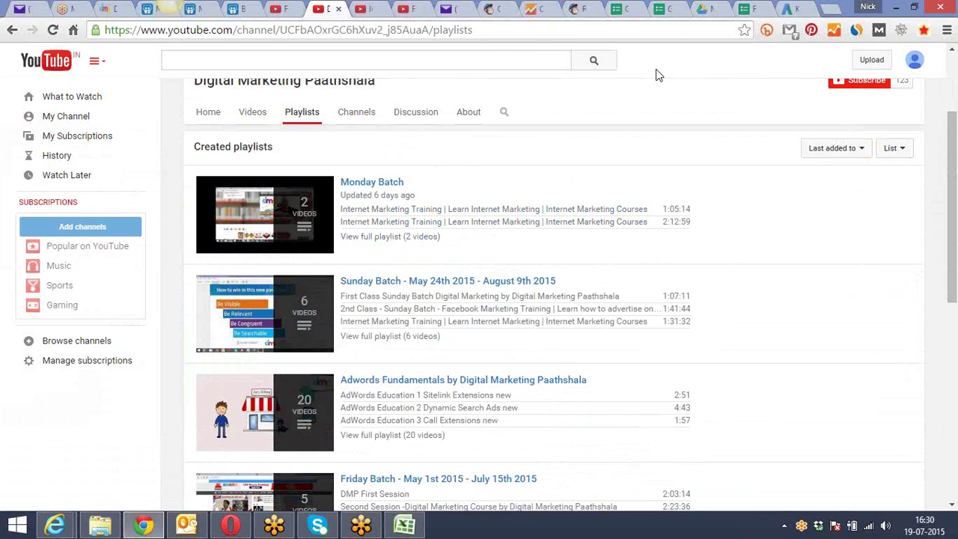
# Copy the session feedback form's web address from its tab
pyautogui.click(737, 8)
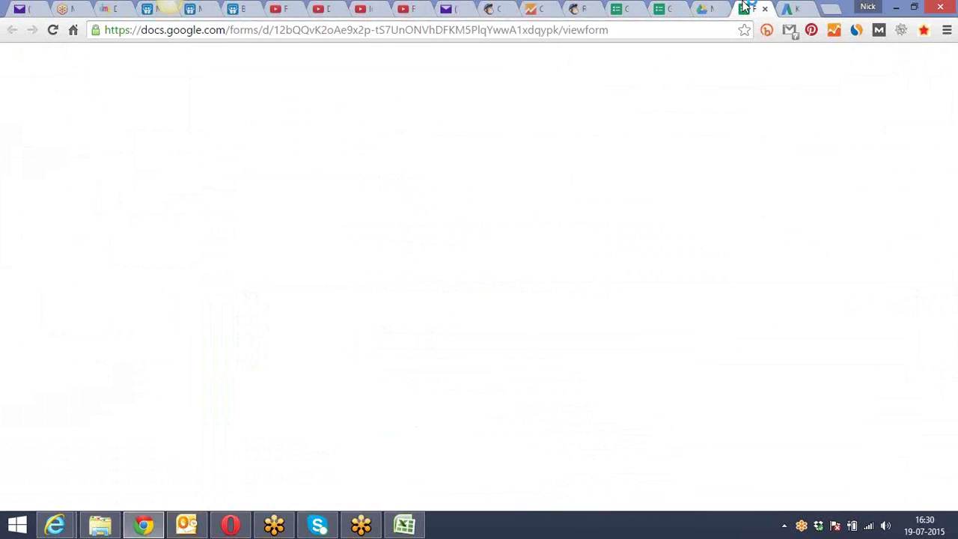
pyautogui.click(688, 30)
pyautogui.rightClick(688, 30)
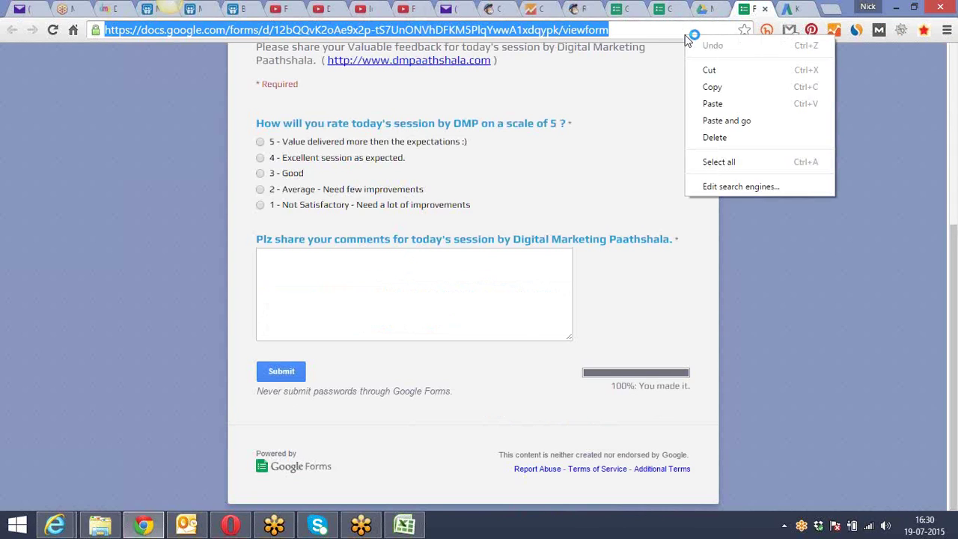
pyautogui.click(737, 87)
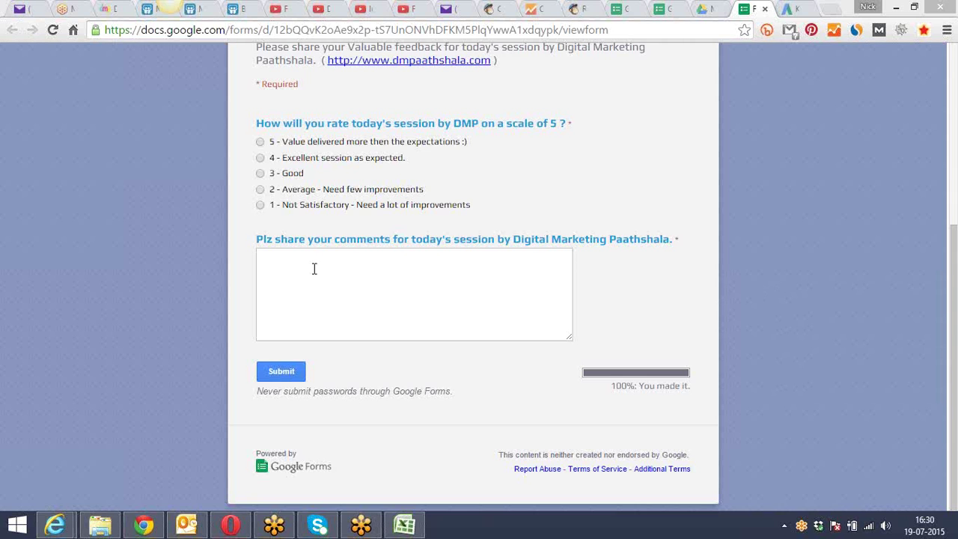
# Move through the Google Drive and Monday Batch tabs to the SlideShare presentation
pyautogui.click(702, 6)
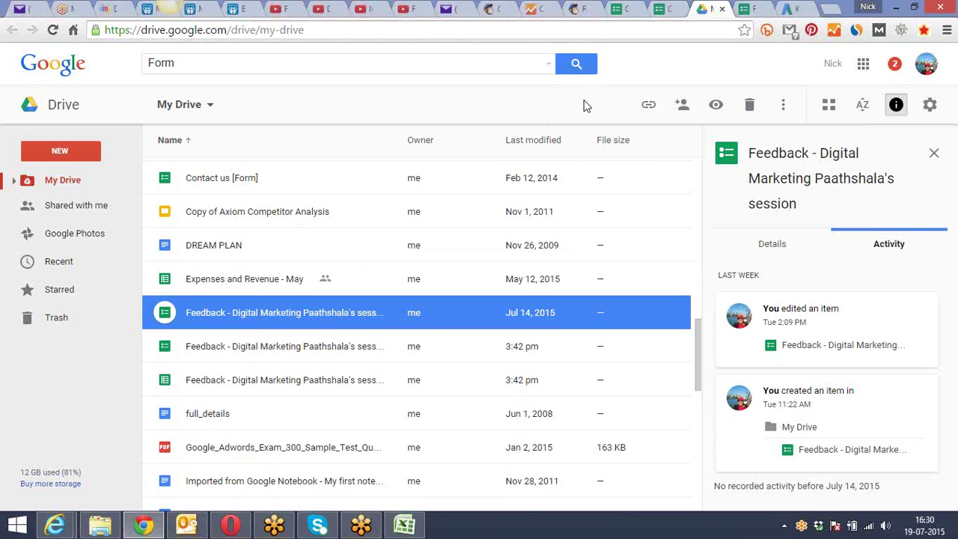
pyautogui.click(378, 7)
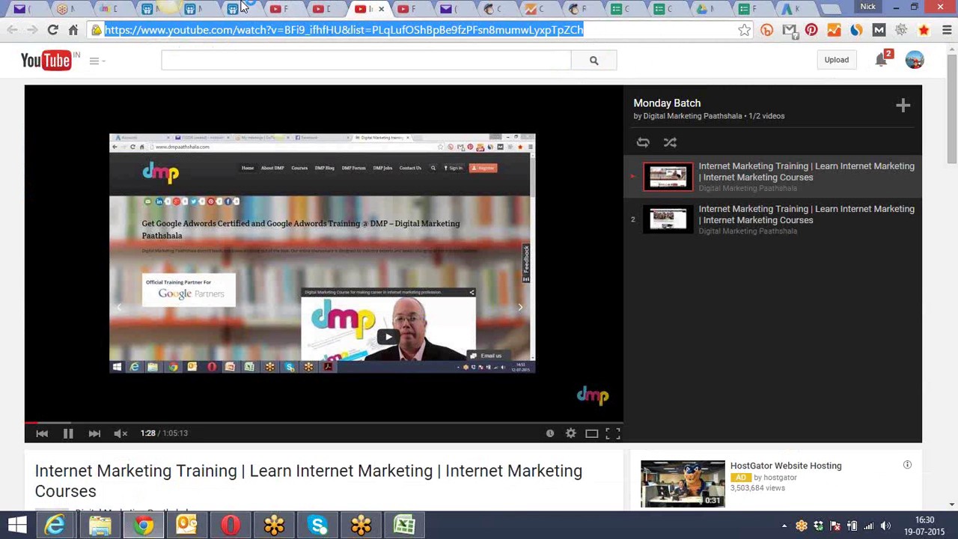
pyautogui.click(243, 7)
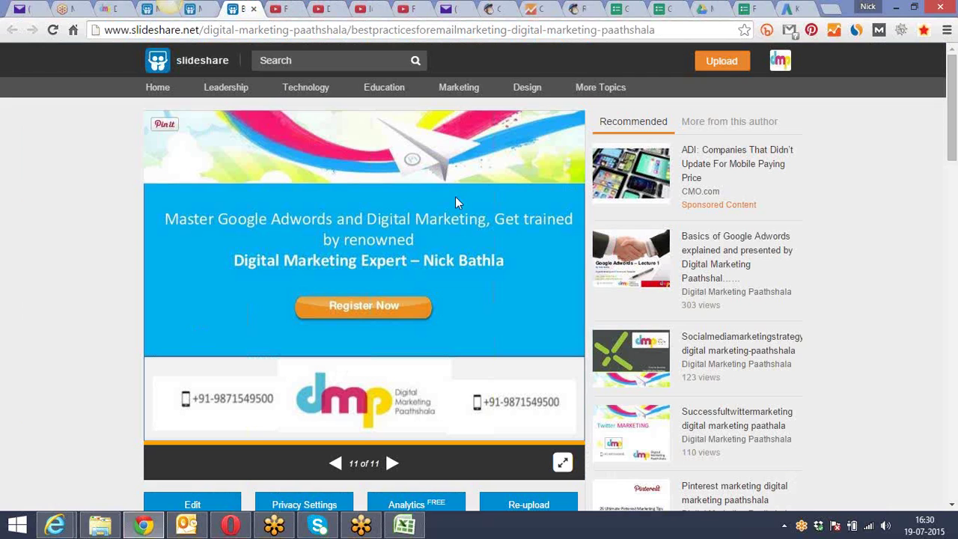
# Download the Bestpracticesforemailmarketing presentation, then return to the session feedback form
pyautogui.moveTo(724, 82)
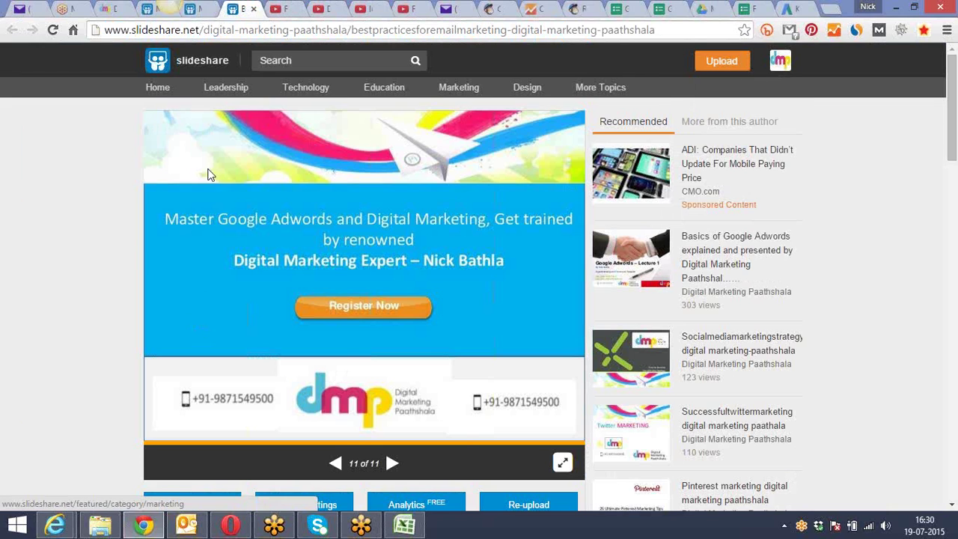
pyautogui.scroll(-2, 95, 228)
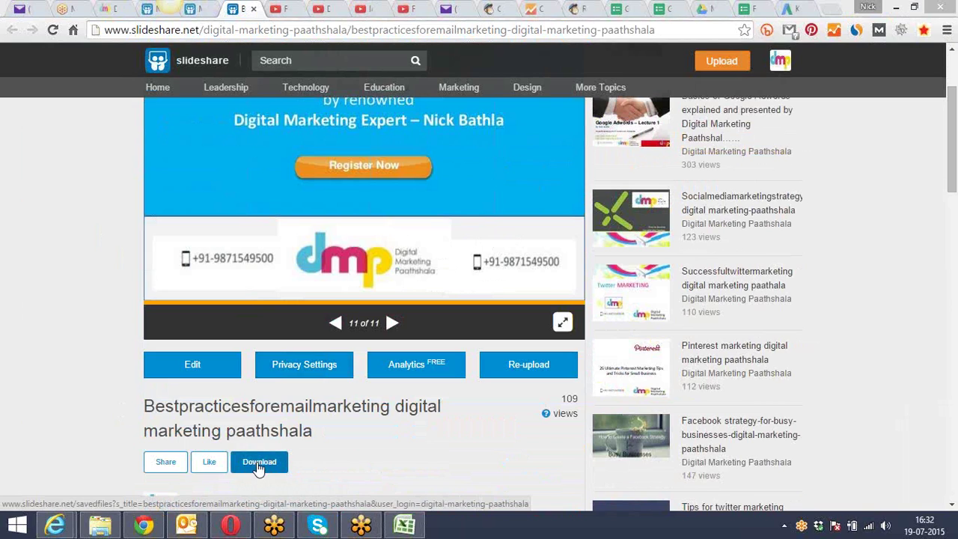
pyautogui.click(259, 464)
pyautogui.click(795, 7)
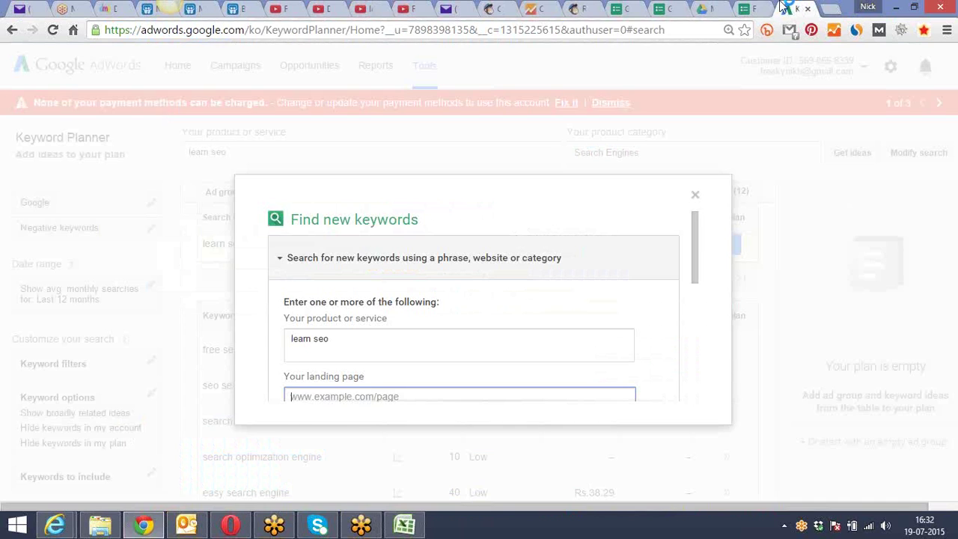
pyautogui.click(747, 6)
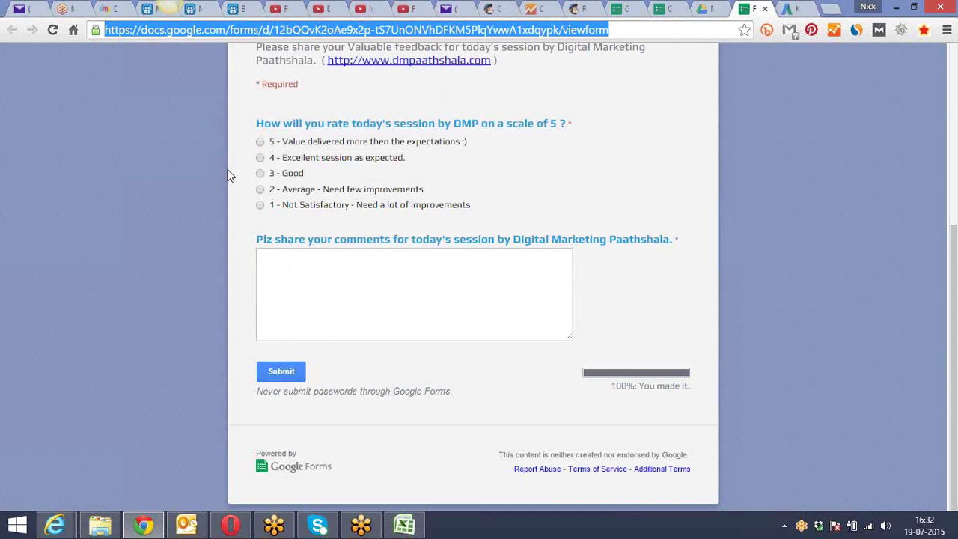
# Scroll through the feedback form, then switch via Google Analytics to the MailChimp Reports tab
pyautogui.click(242, 208)
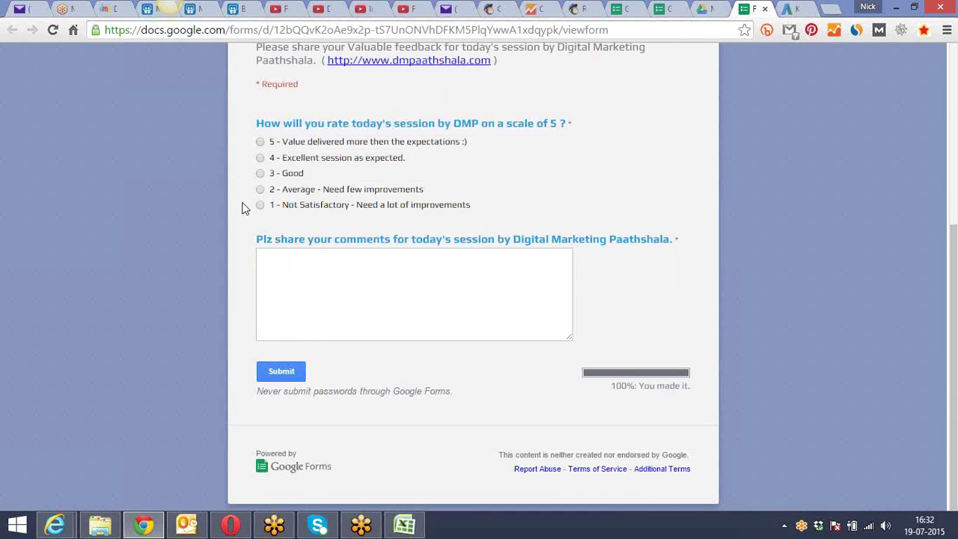
pyautogui.scroll(4, 241, 208)
pyautogui.scroll(-3, 242, 208)
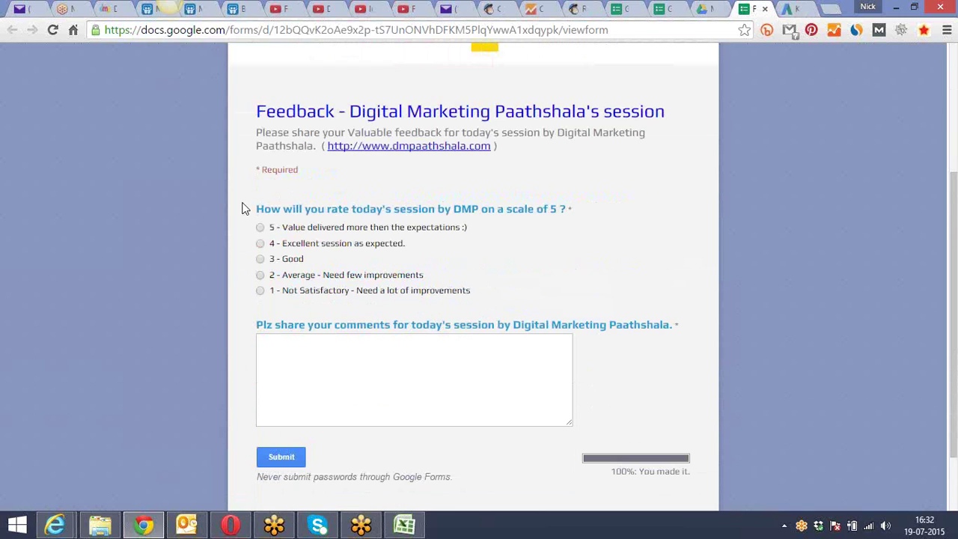
pyautogui.scroll(-1, 242, 207)
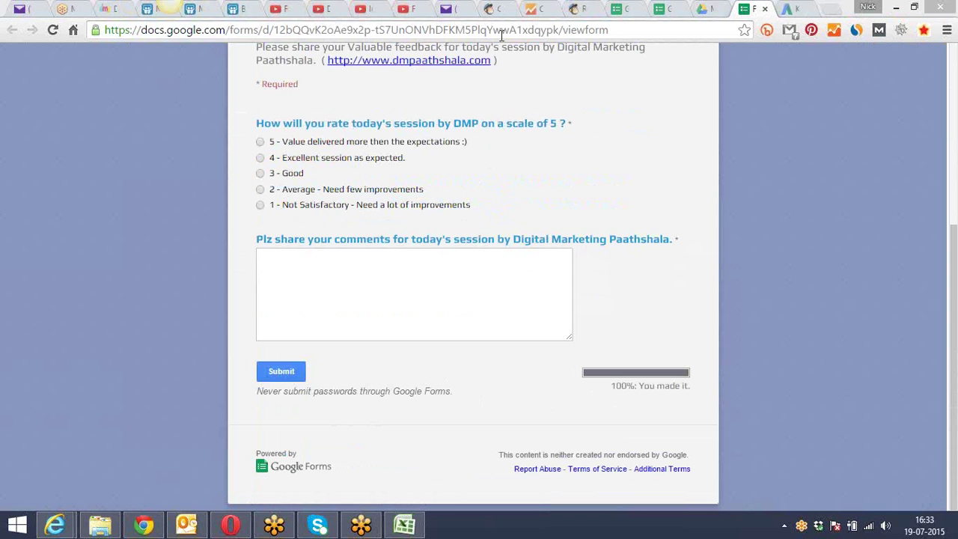
pyautogui.click(549, 9)
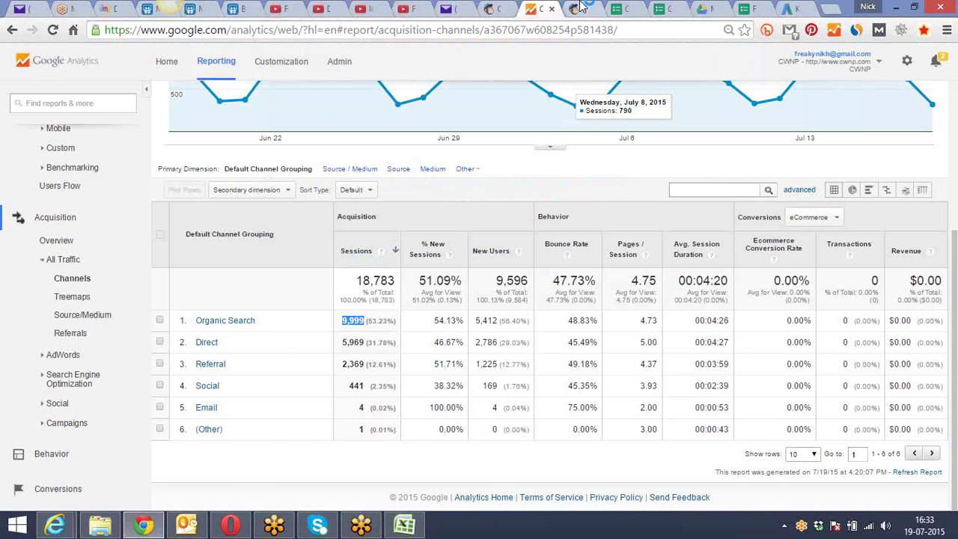
pyautogui.click(585, 9)
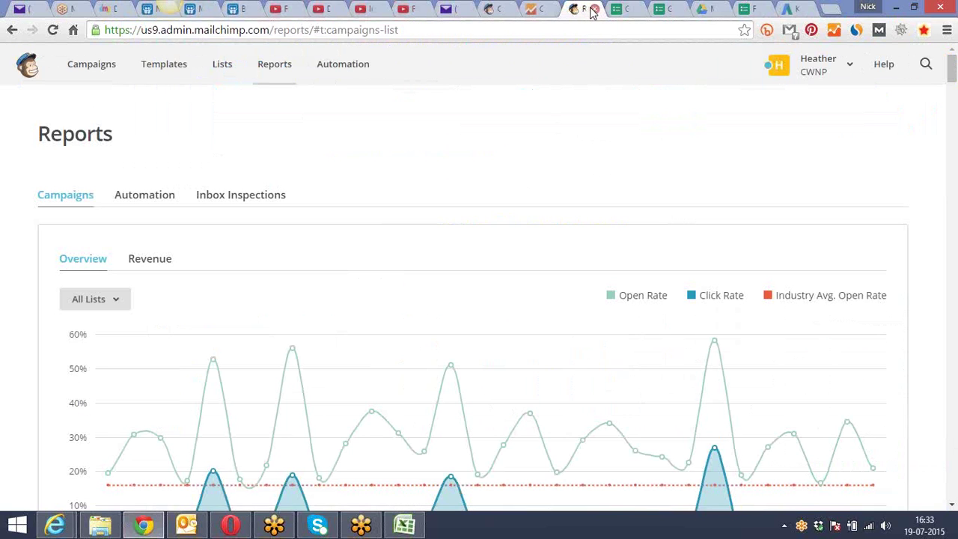
# Close the MailChimp reports, Google Forms, Google Drive and Keyword Planner tabs
pyautogui.click(593, 9)
pyautogui.click(593, 9)
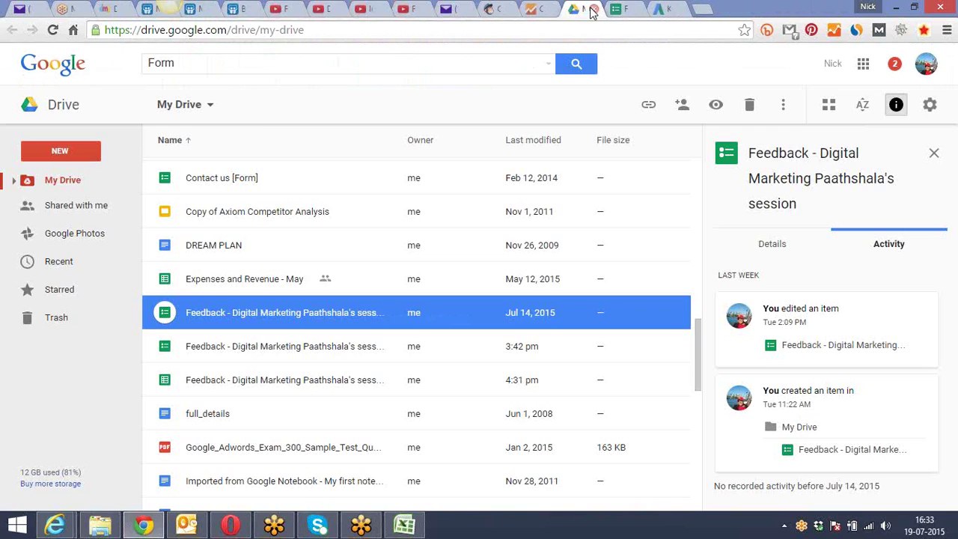
pyautogui.click(592, 9)
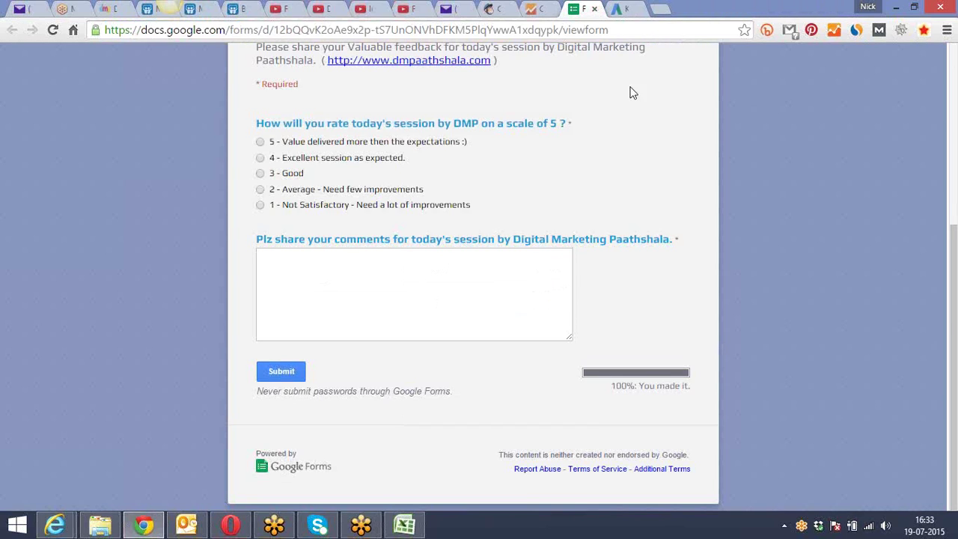
pyautogui.scroll(4, 618, 131)
pyautogui.click(775, 9)
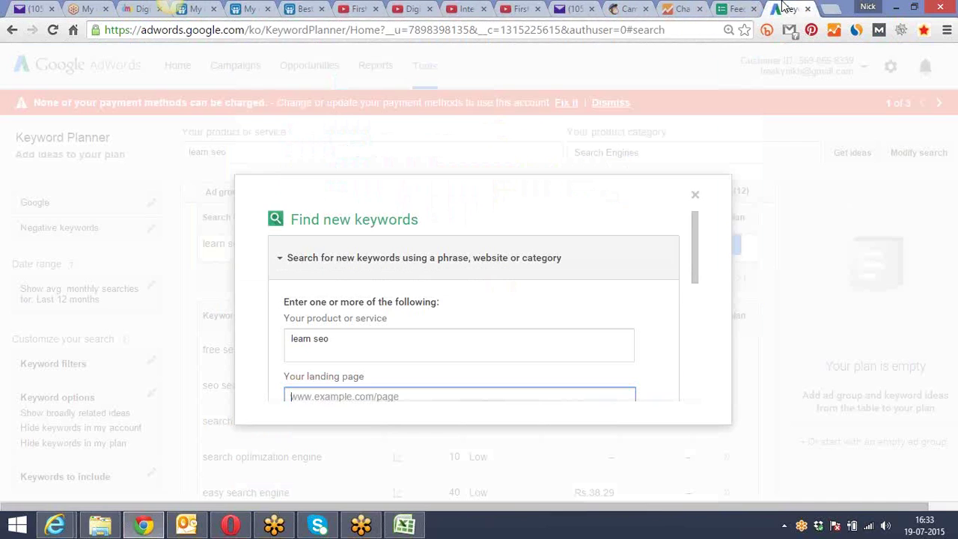
pyautogui.click(807, 9)
# Close both training video tabs and GoToMeeting, then open the SlideShare email marketing presentation
pyautogui.click(505, 7)
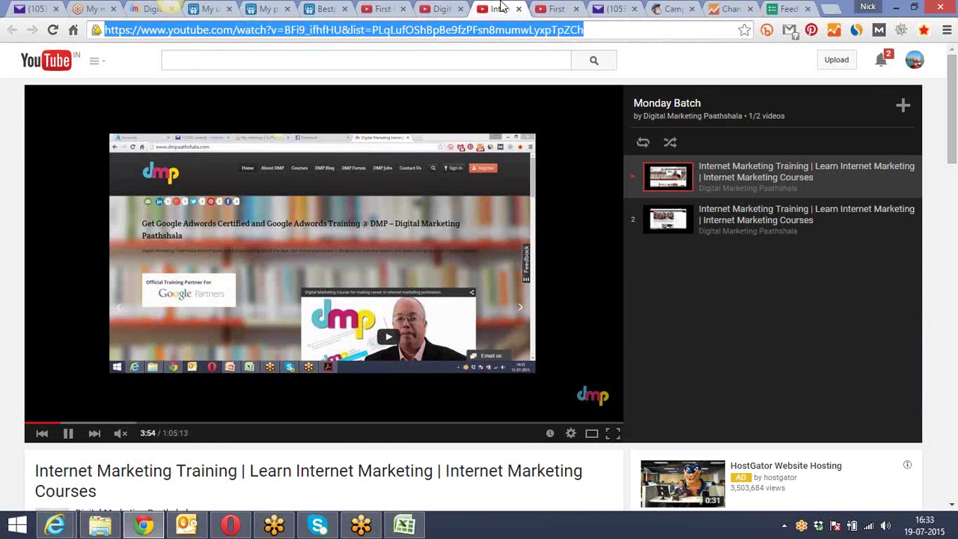
pyautogui.click(518, 9)
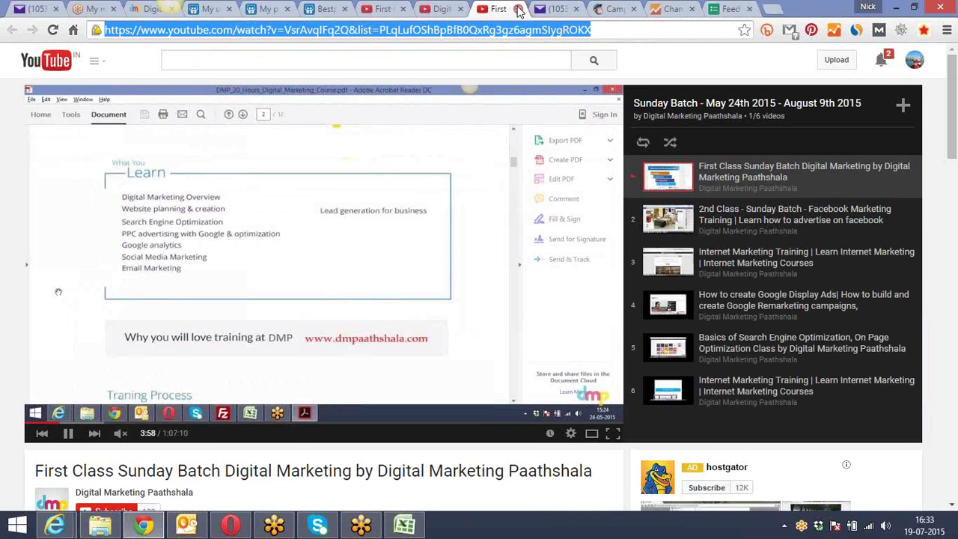
pyautogui.click(517, 9)
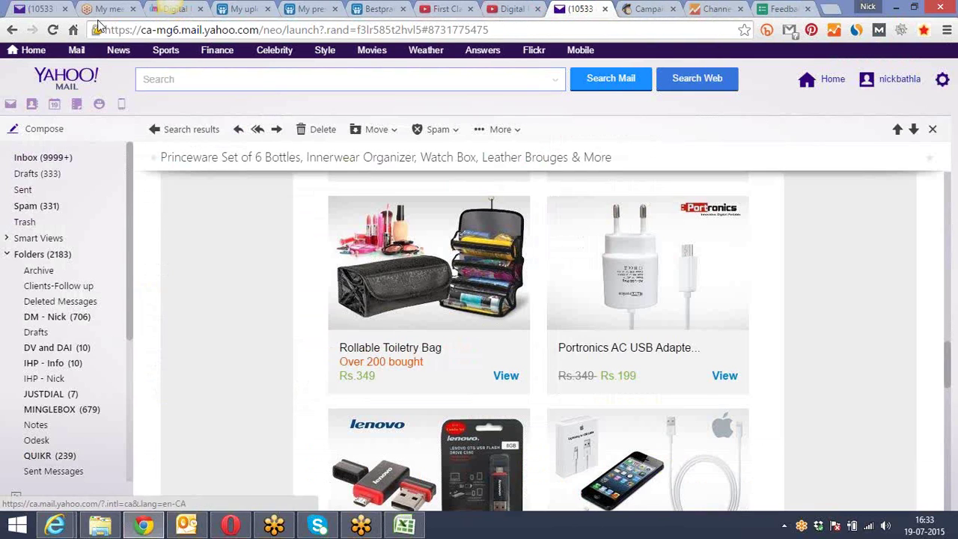
pyautogui.click(113, 9)
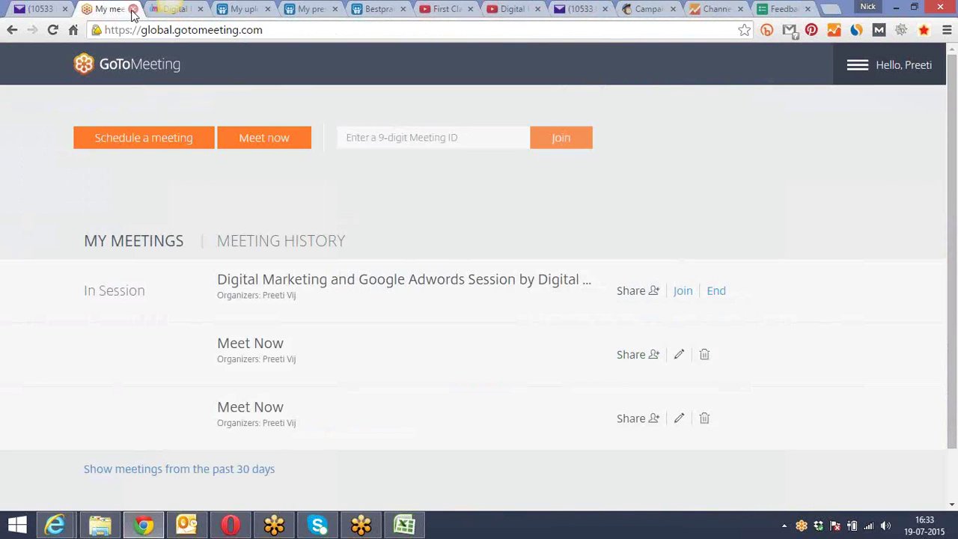
pyautogui.click(132, 10)
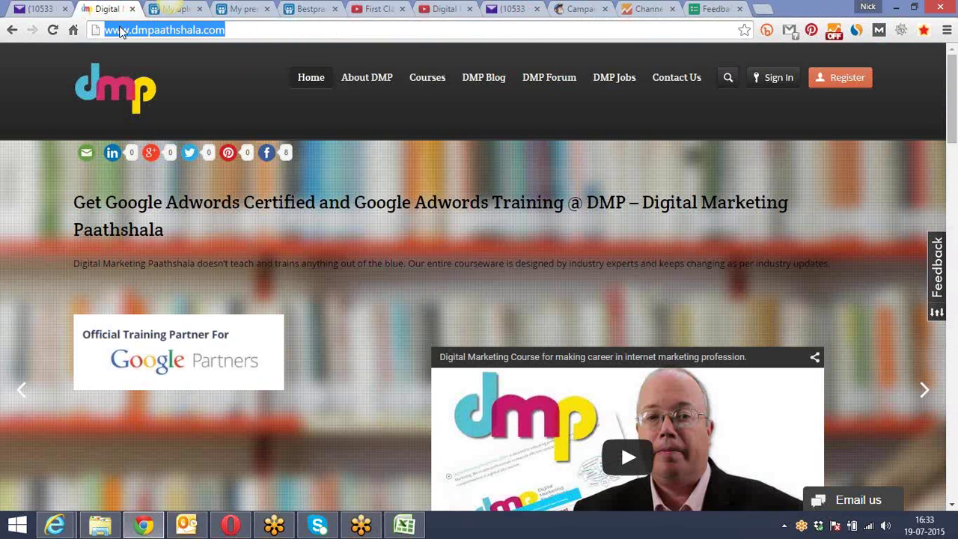
pyautogui.click(191, 9)
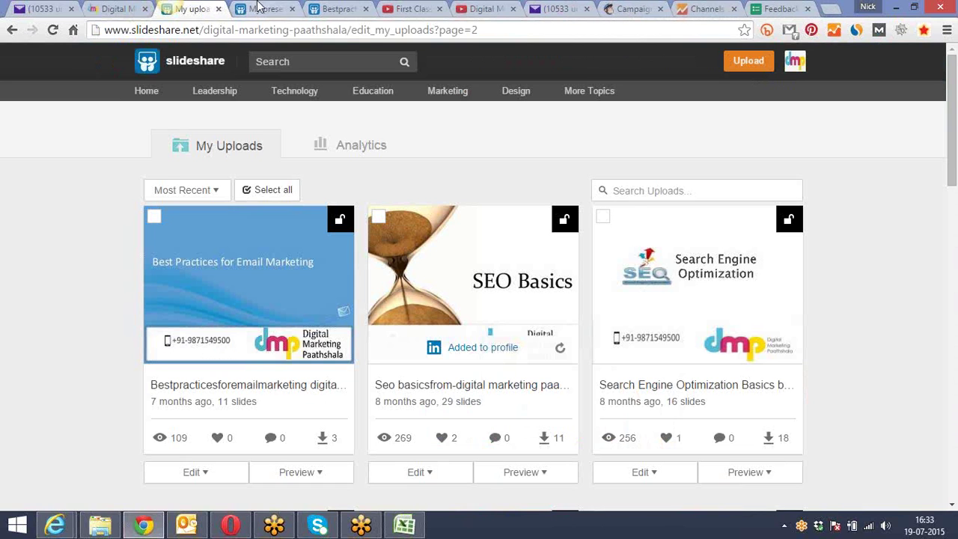
pyautogui.click(262, 9)
pyautogui.click(314, 8)
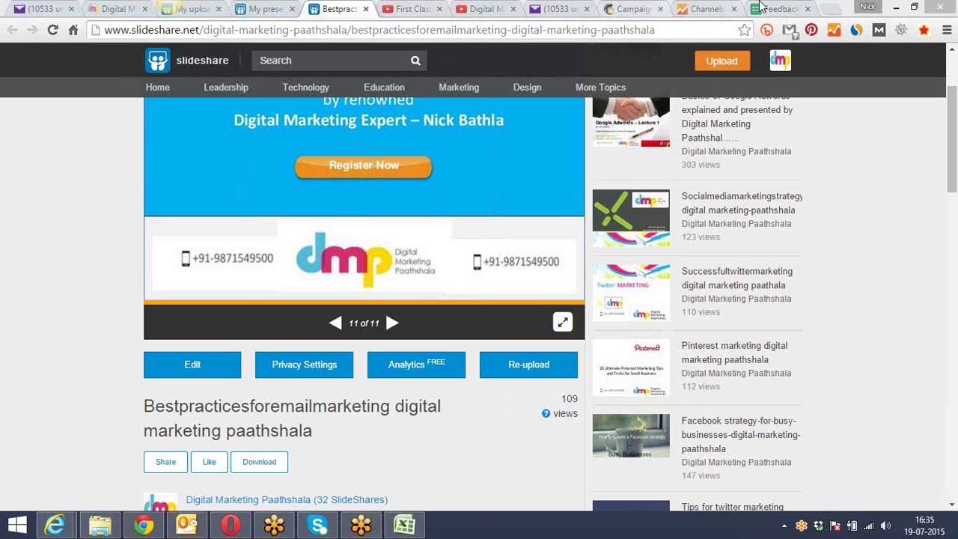
# In a new tab, go to adwords.google.com using the 'adw' suggestion
pyautogui.hotkey('ctrl', 't')
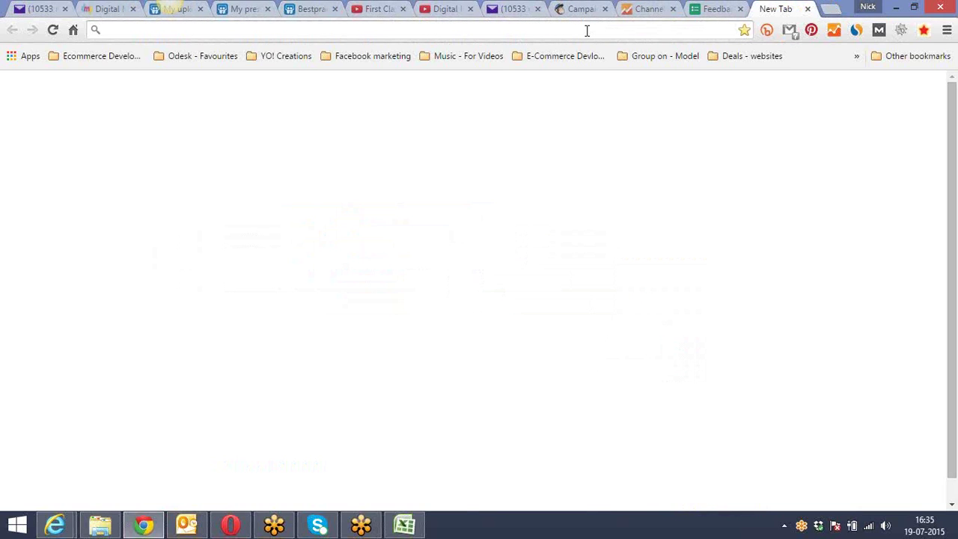
pyautogui.write('adw')
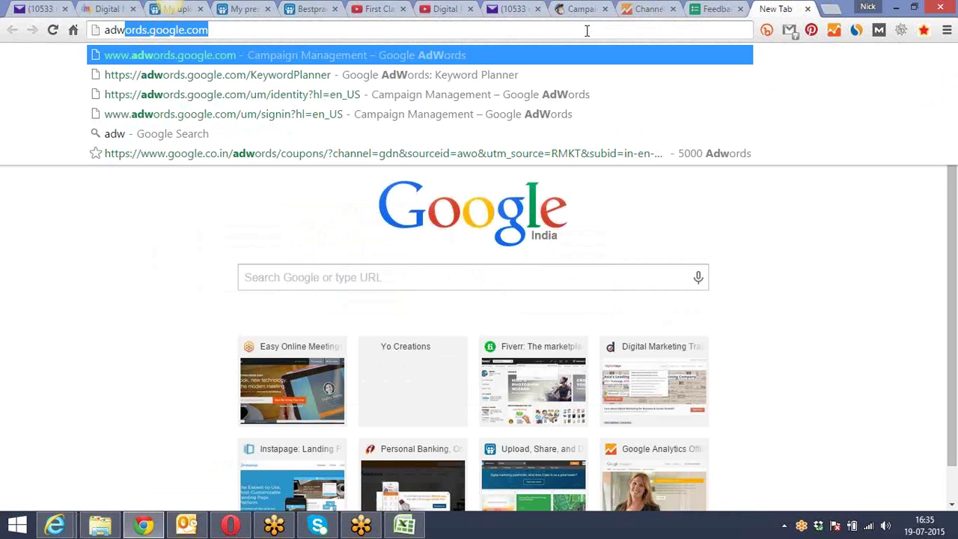
pyautogui.press('Return')
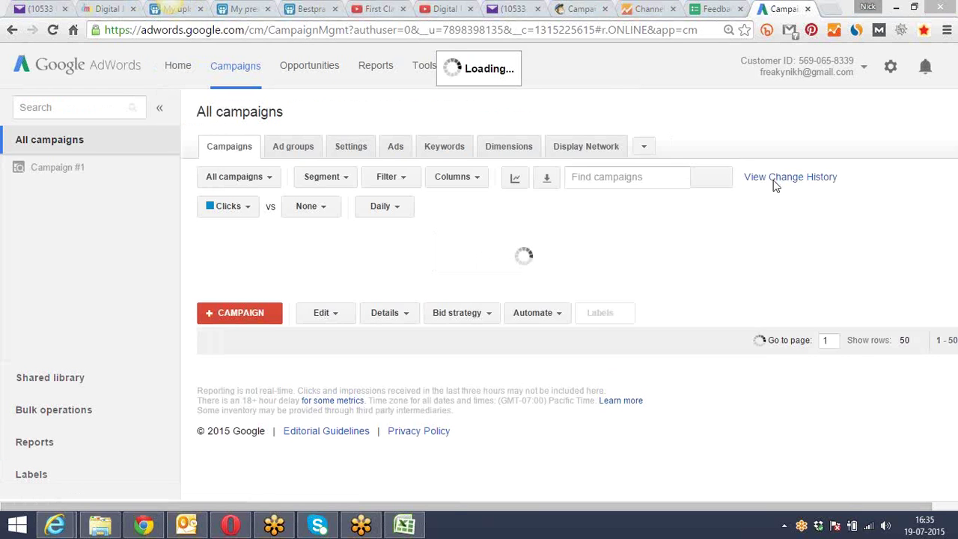
# Sign out of the AdWords account from the top-right account menu
pyautogui.click(862, 68)
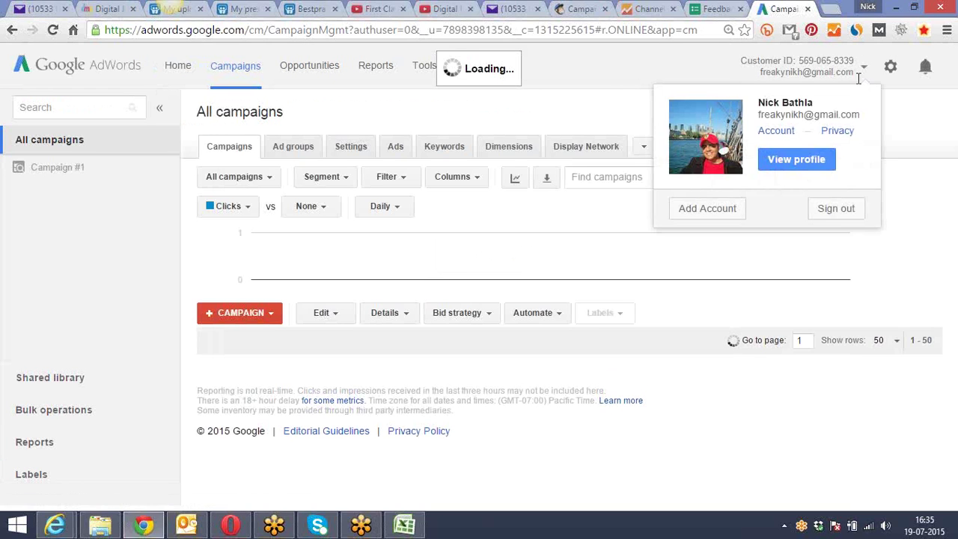
pyautogui.click(827, 210)
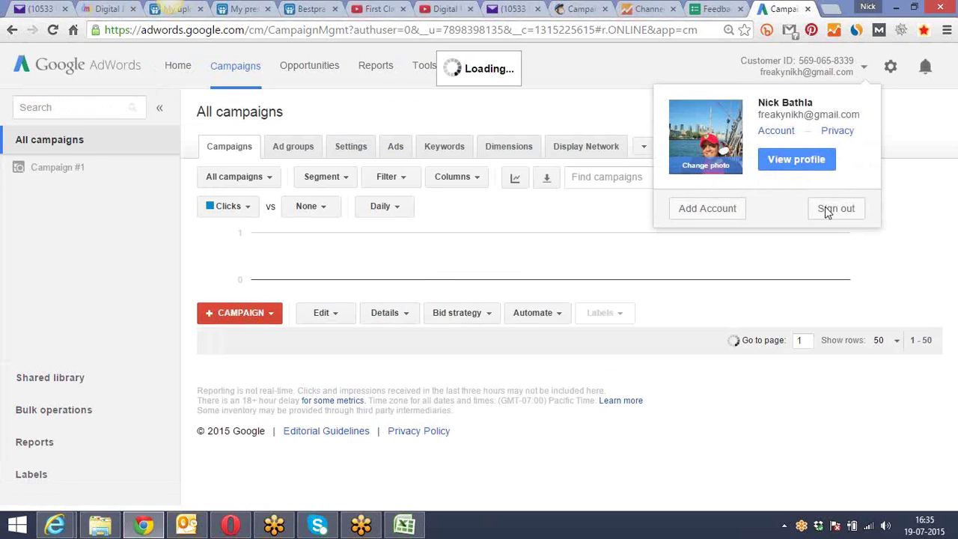
pyautogui.click(840, 208)
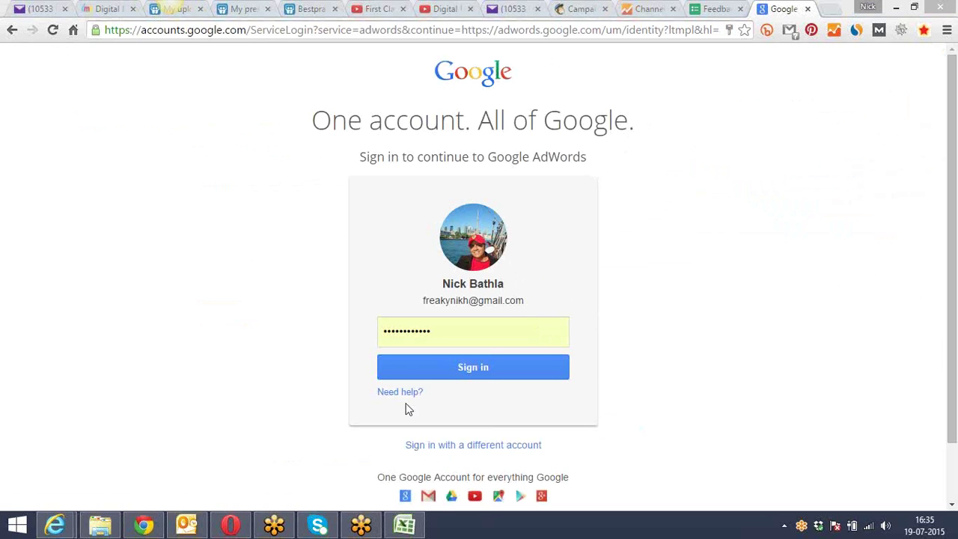
# Sign back in to Google with the saved account and enter its password
pyautogui.click(429, 447)
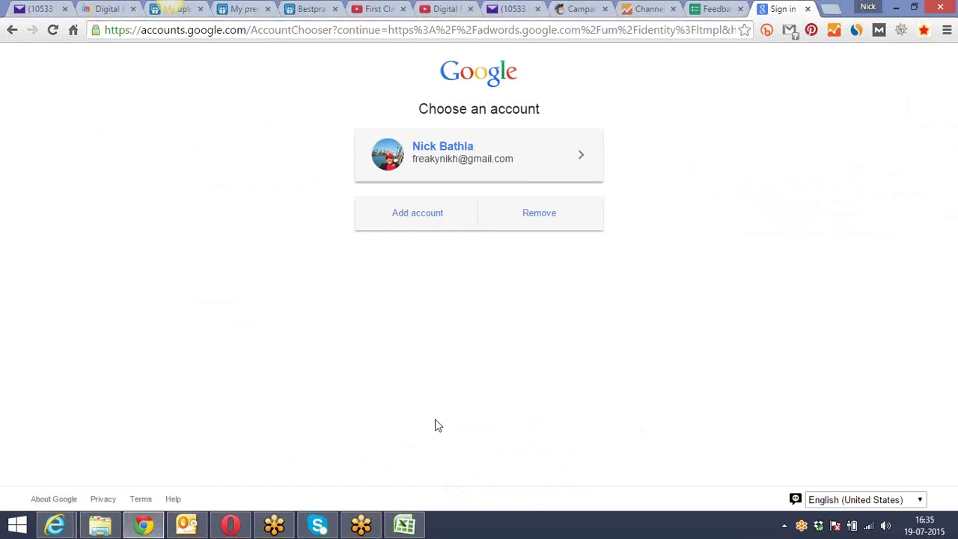
pyautogui.click(425, 212)
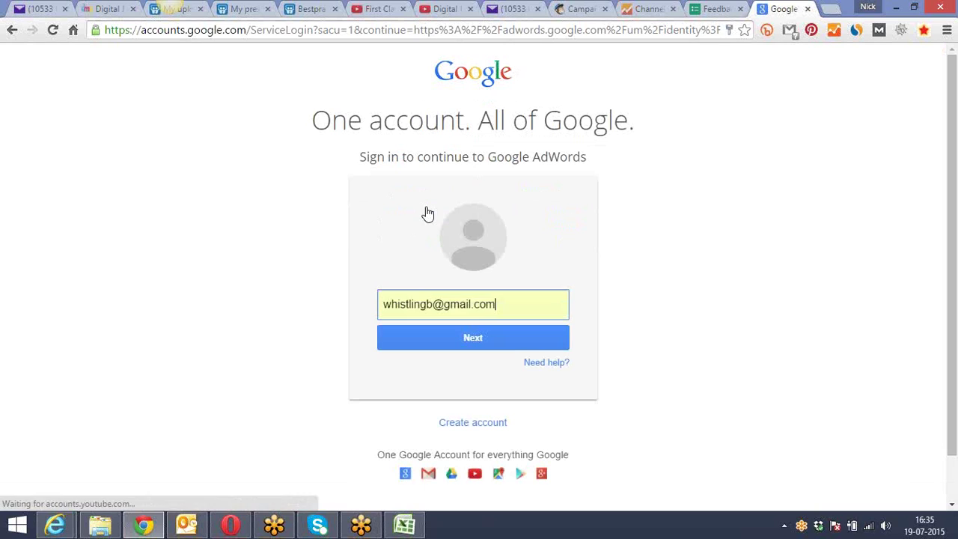
pyautogui.tripleClick(453, 294)
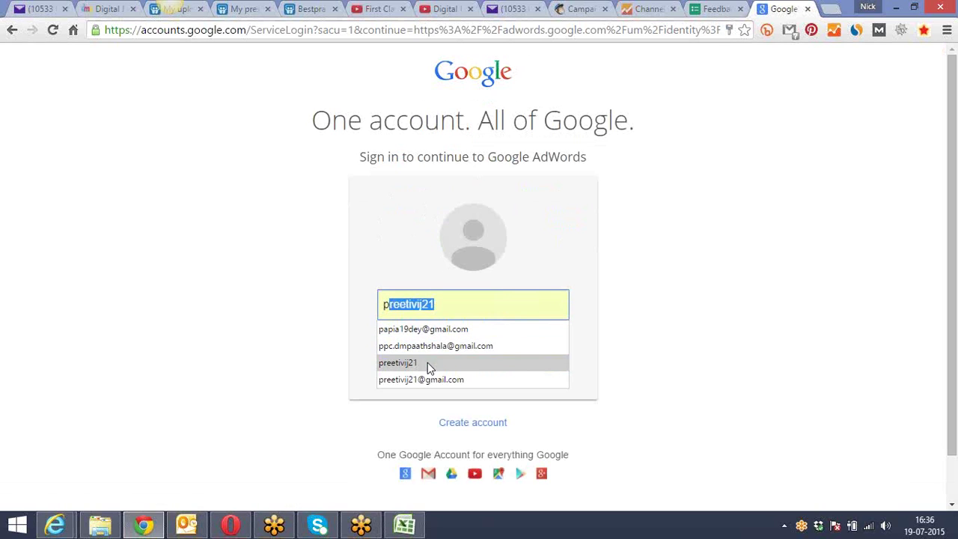
pyautogui.click(427, 363)
pyautogui.click(441, 344)
pyautogui.click(430, 362)
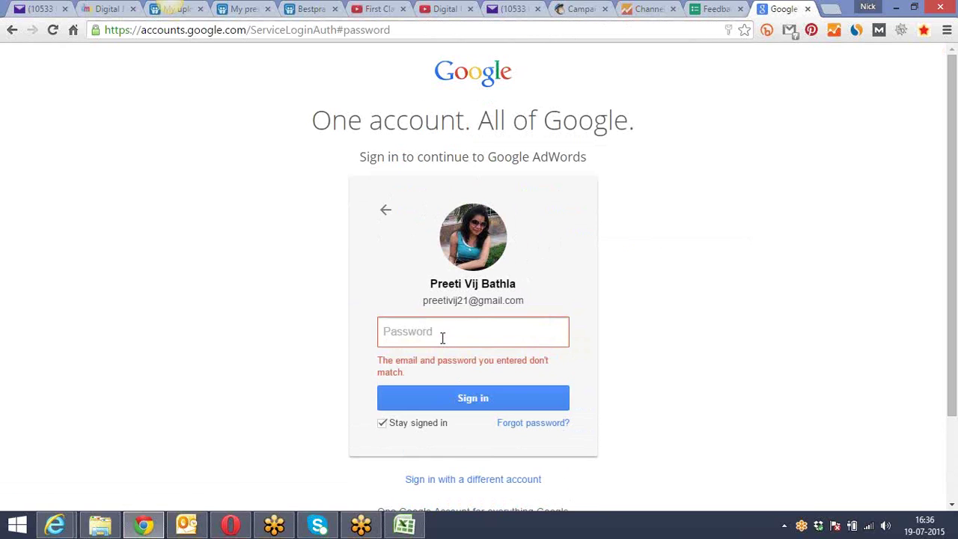
pyautogui.write('**********')
pyautogui.click(425, 400)
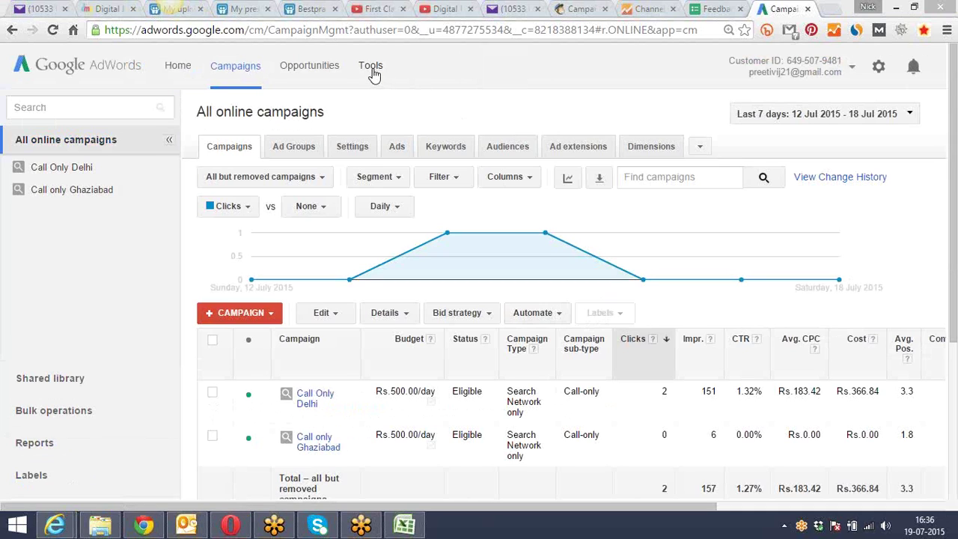
# Look over the AdWords Tools list and campaigns table, then open a blank tab
pyautogui.click(373, 73)
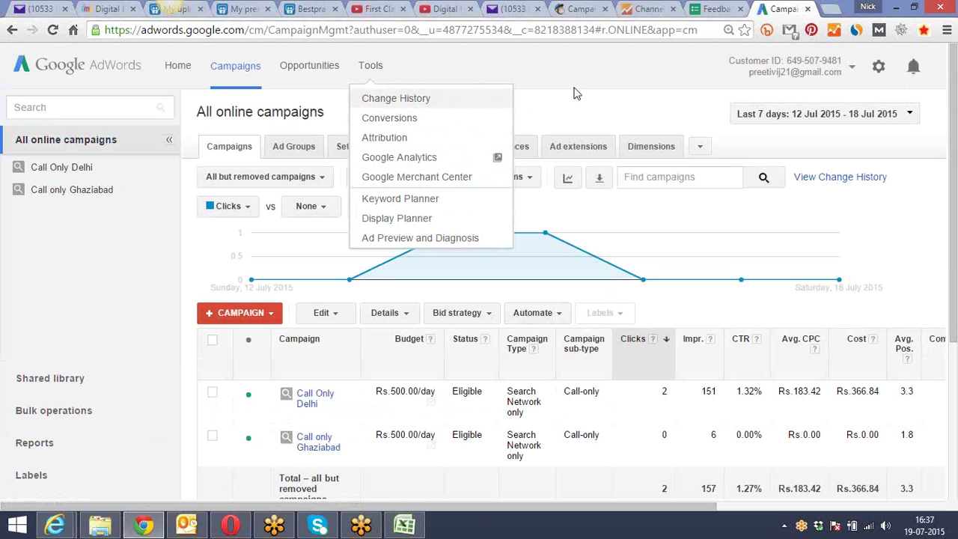
pyautogui.click(603, 83)
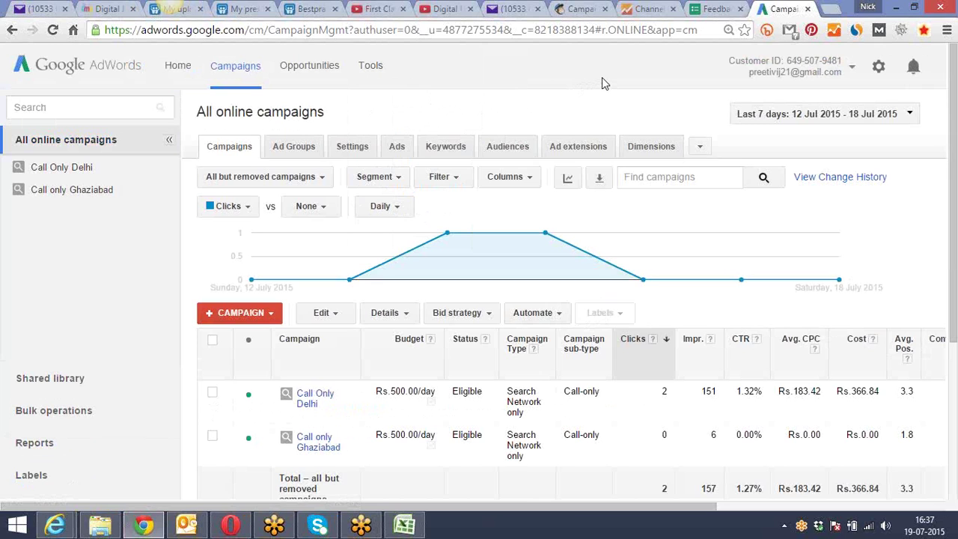
pyautogui.scroll(-3, 602, 79)
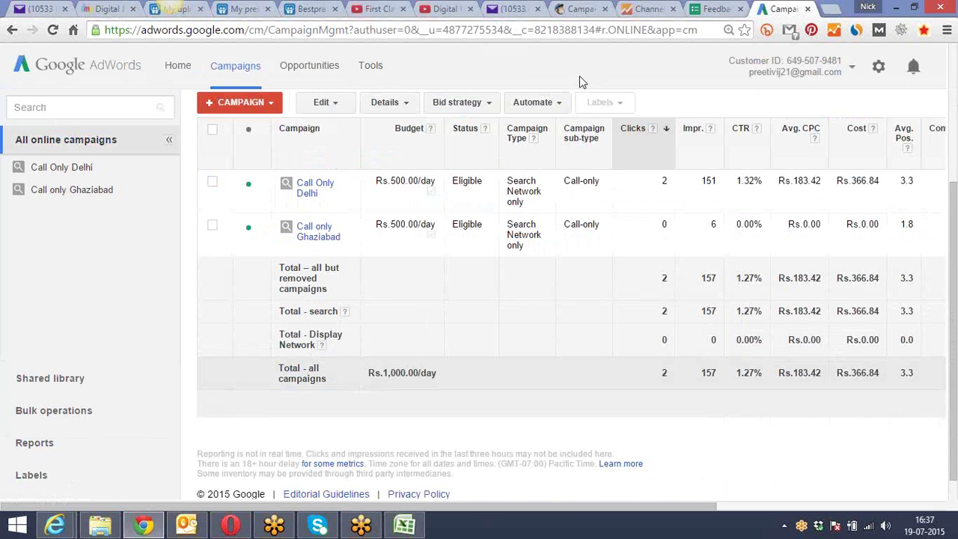
pyautogui.scroll(3, 568, 131)
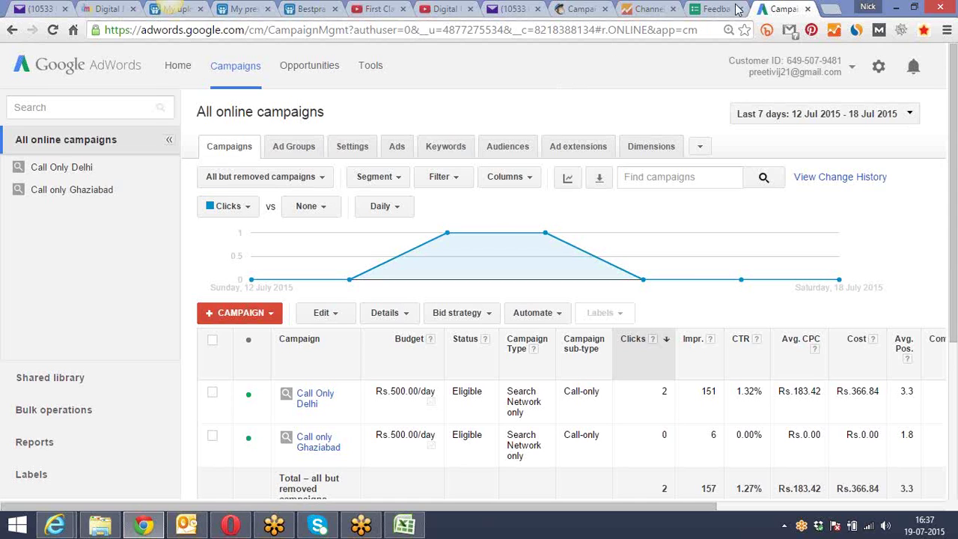
pyautogui.click(831, 10)
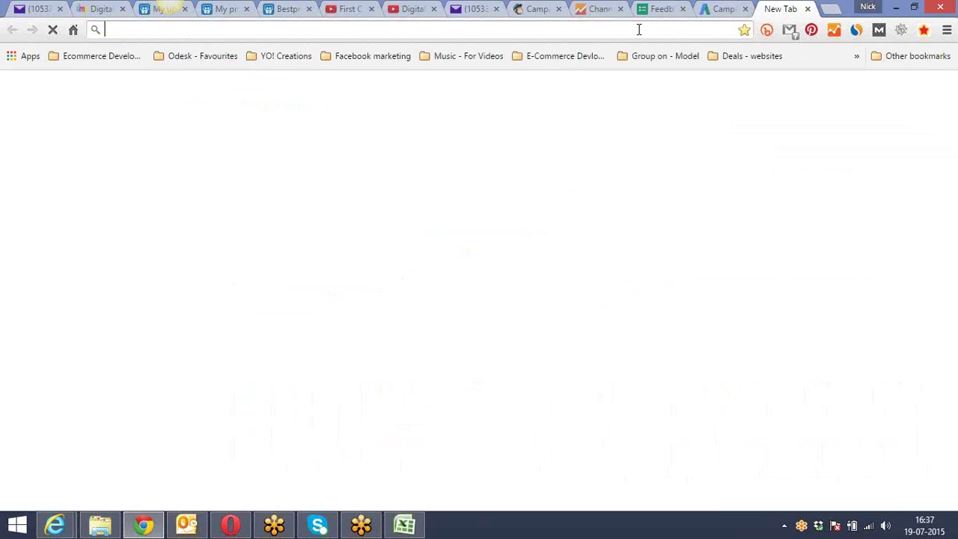
# Go to instapage.com via the 'ins' suggestion and log in to Instapage
pyautogui.write('instapage.com')
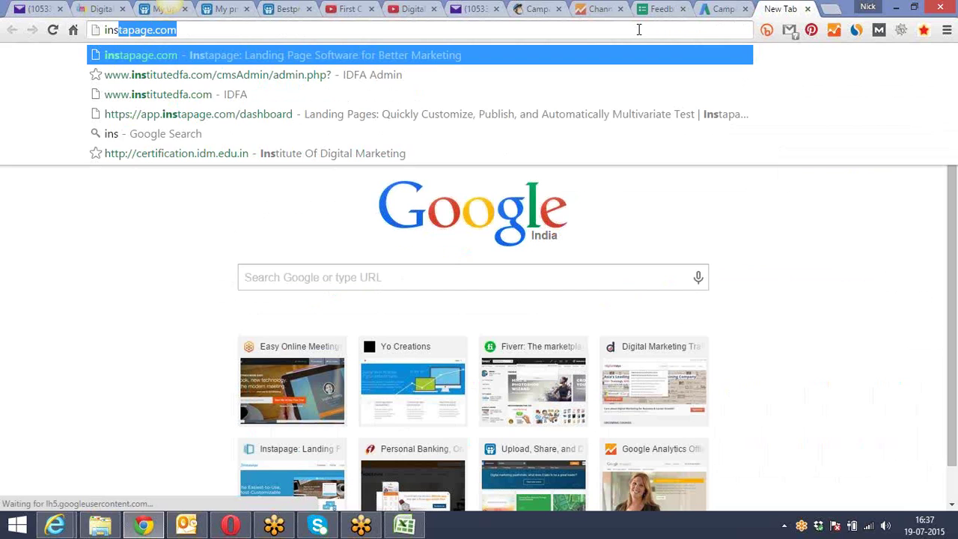
pyautogui.press('Return')
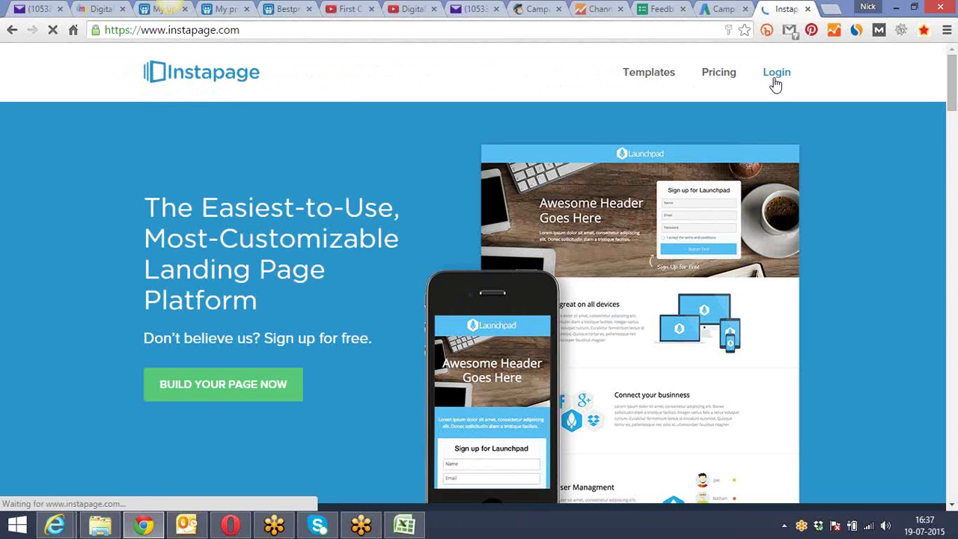
pyautogui.click(774, 79)
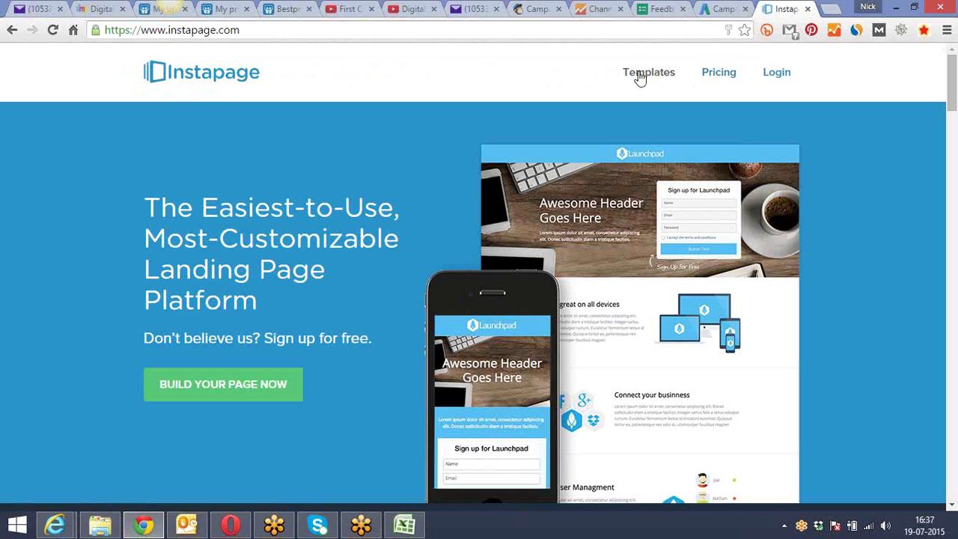
pyautogui.click(275, 30)
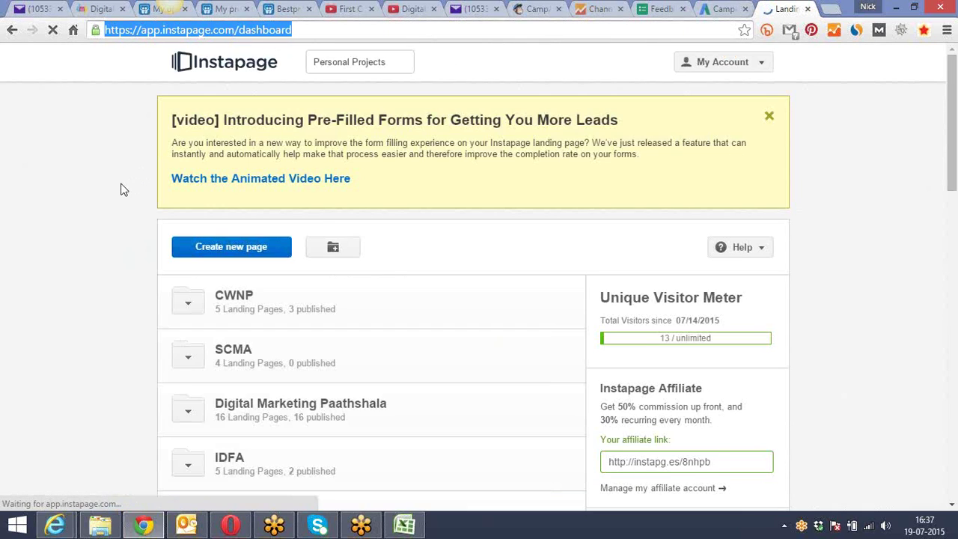
# Dismiss the survey popup and expand the Digital Marketing Paathshala folder
pyautogui.click(123, 188)
pyautogui.scroll(-3, 124, 190)
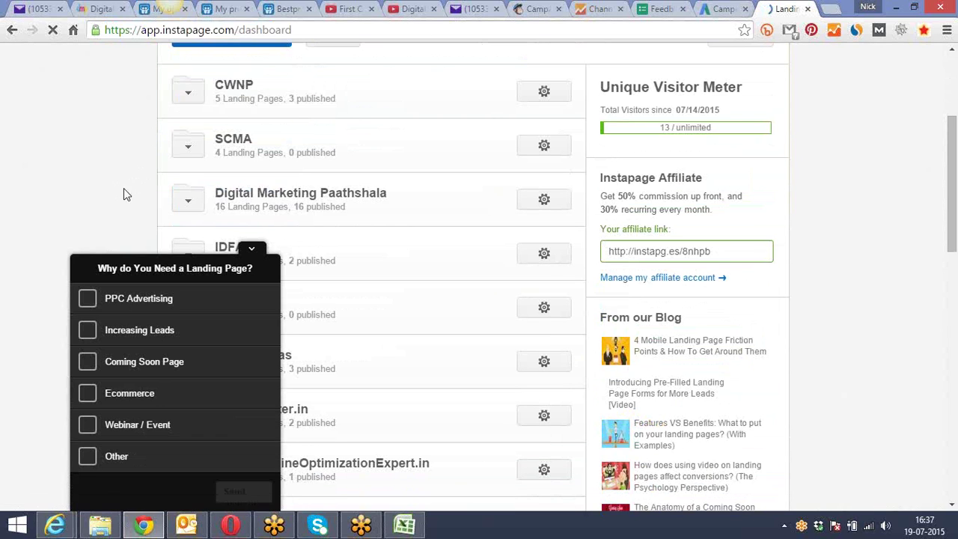
pyautogui.click(252, 251)
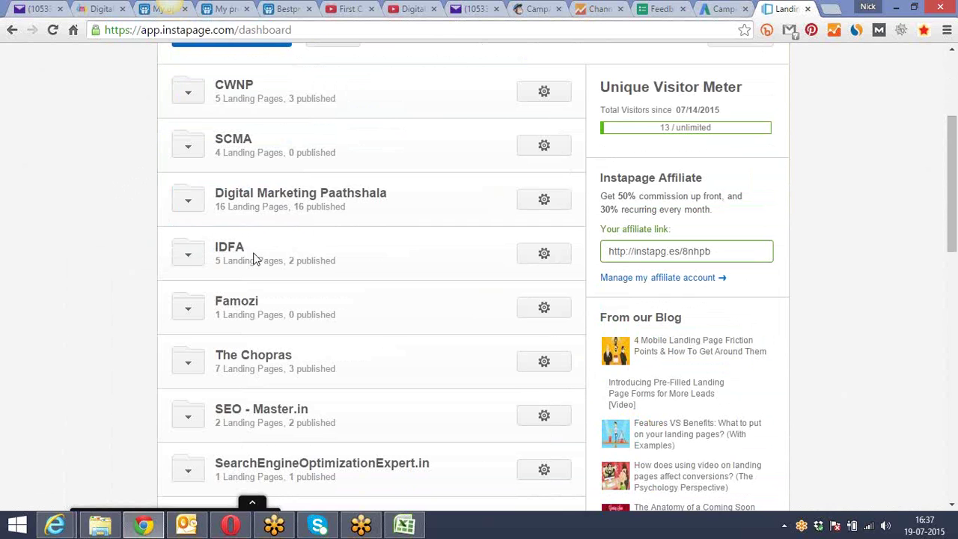
pyautogui.click(189, 211)
pyautogui.scroll(-1, 138, 246)
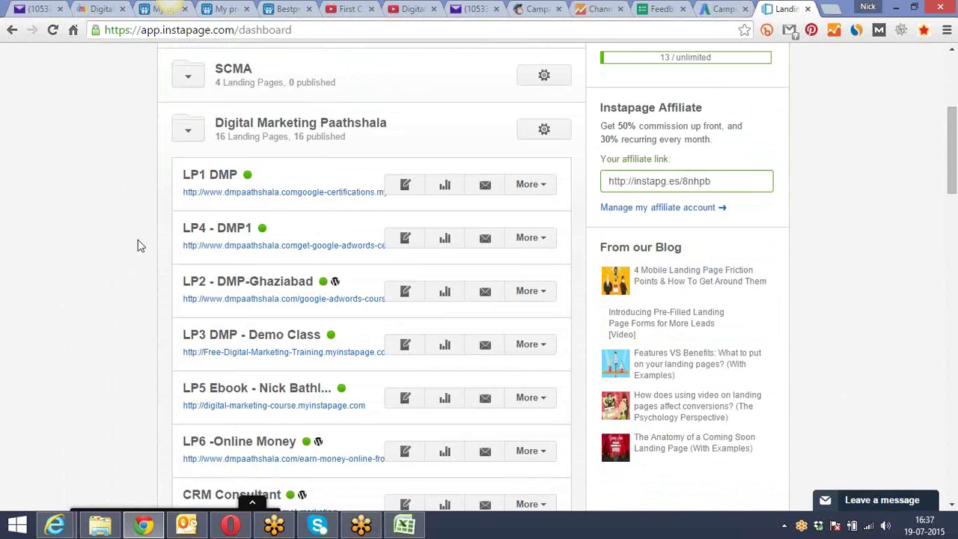
pyautogui.scroll(-4, 138, 245)
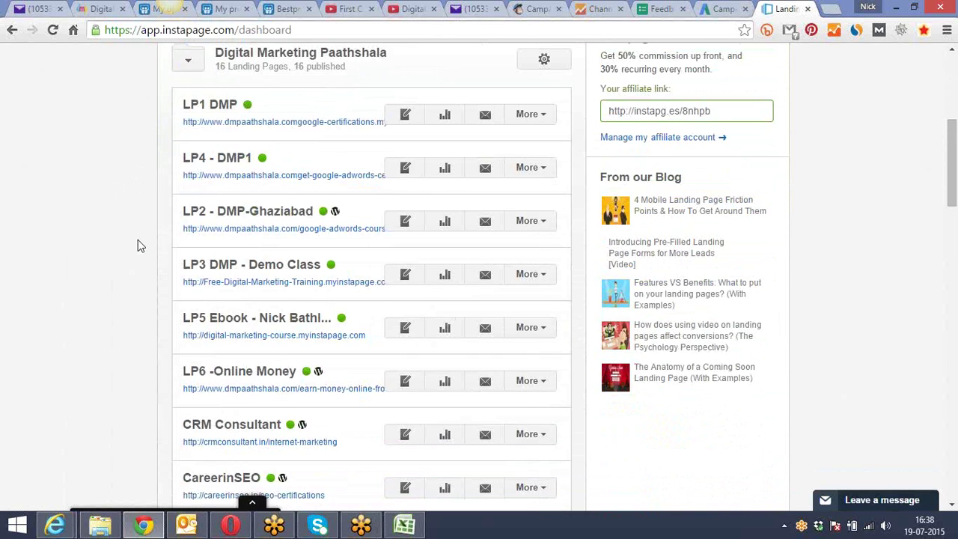
pyautogui.scroll(-4, 138, 249)
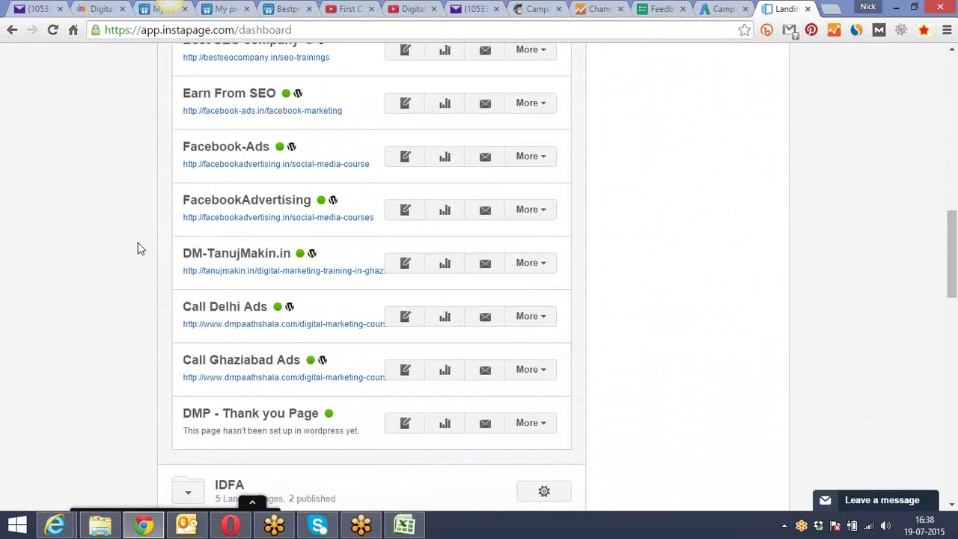
pyautogui.scroll(-2, 138, 248)
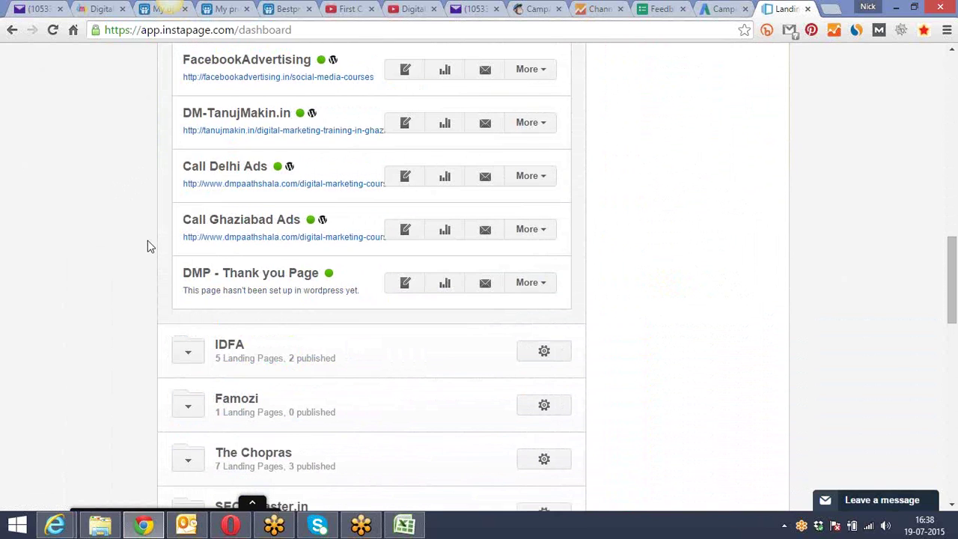
# Open Call Delhi Ads in a new tab and DMP - Thank you Page for editing
pyautogui.rightClick(241, 187)
pyautogui.click(303, 193)
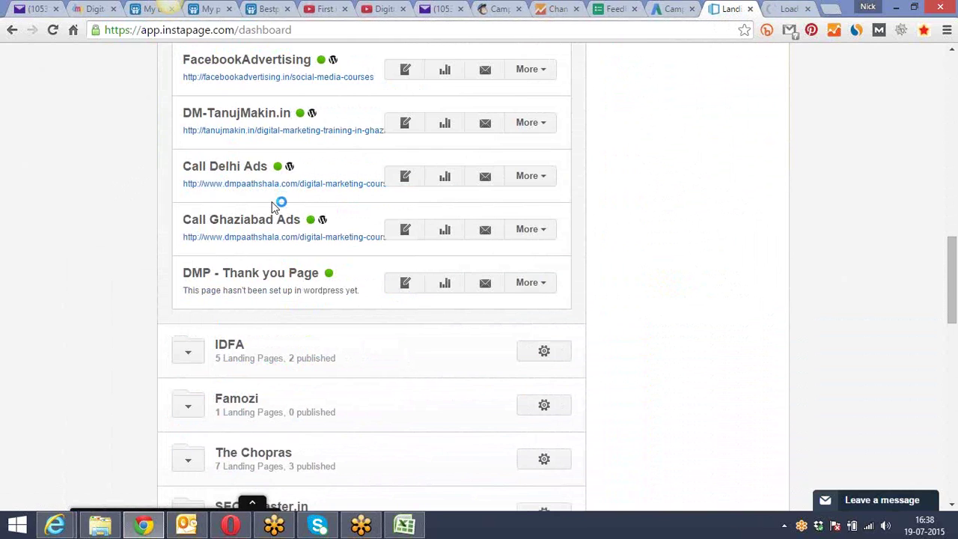
pyautogui.click(405, 283)
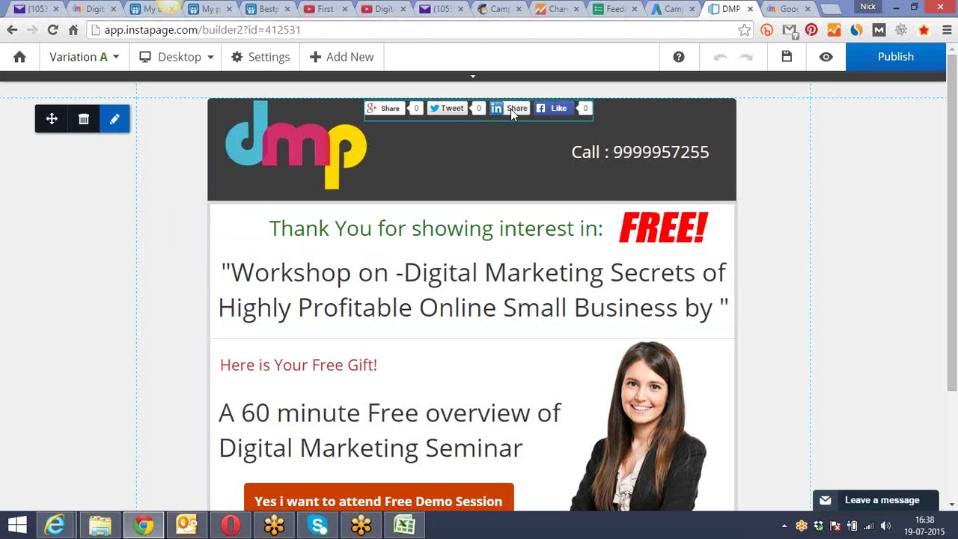
# Publish the DMP - Thank you Page to WordPress, continuing past the missing-settings warning
pyautogui.click(890, 56)
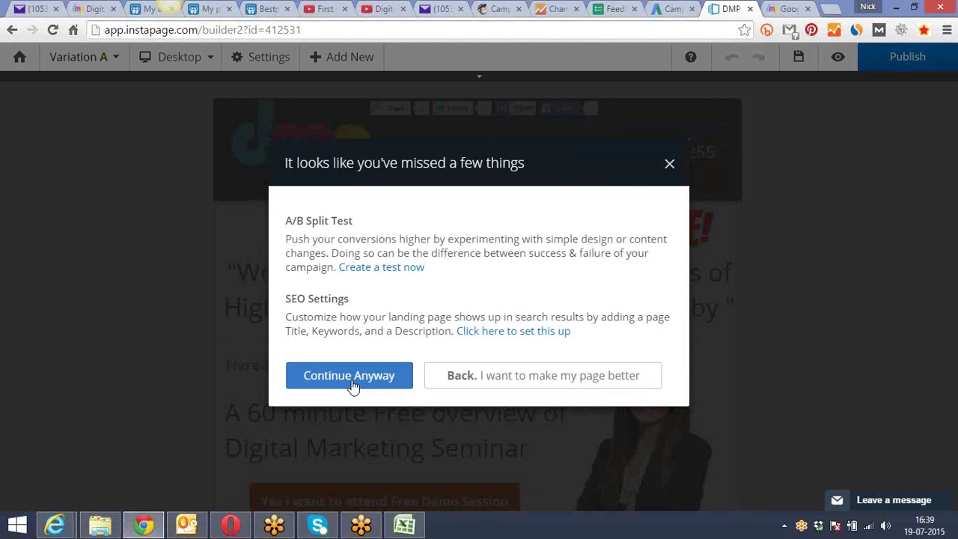
pyautogui.click(352, 383)
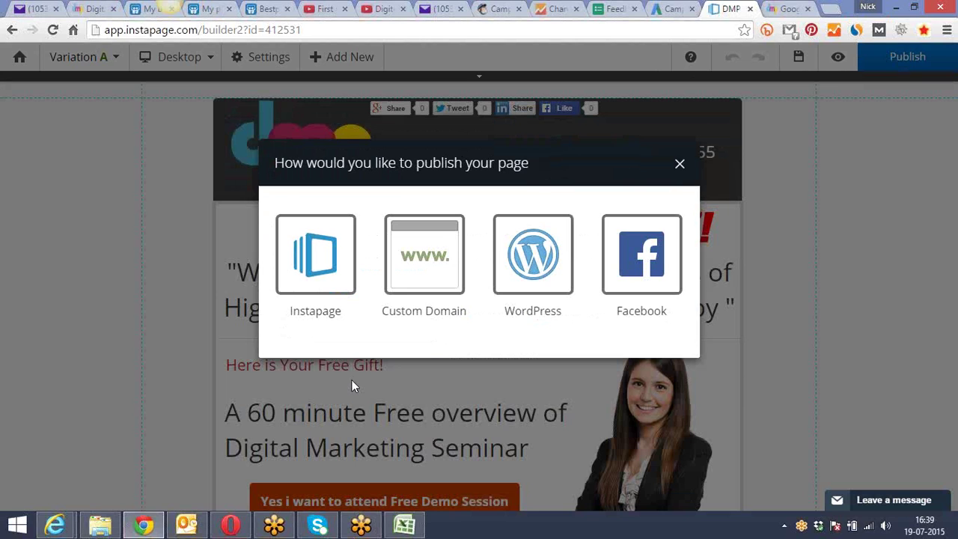
pyautogui.click(508, 262)
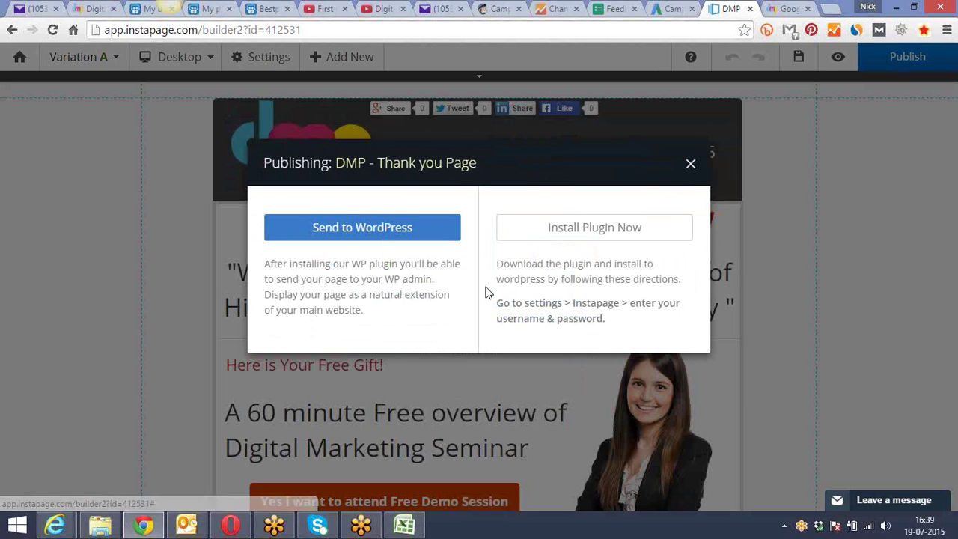
pyautogui.click(391, 224)
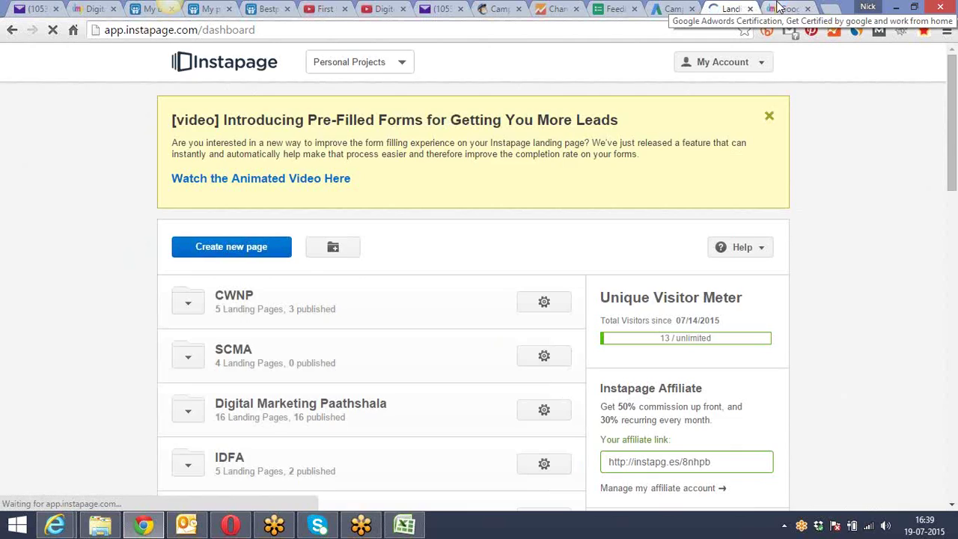
# Submit the GET Course Details form on the Delhi landing page, then return to AdWords
pyautogui.click(778, 7)
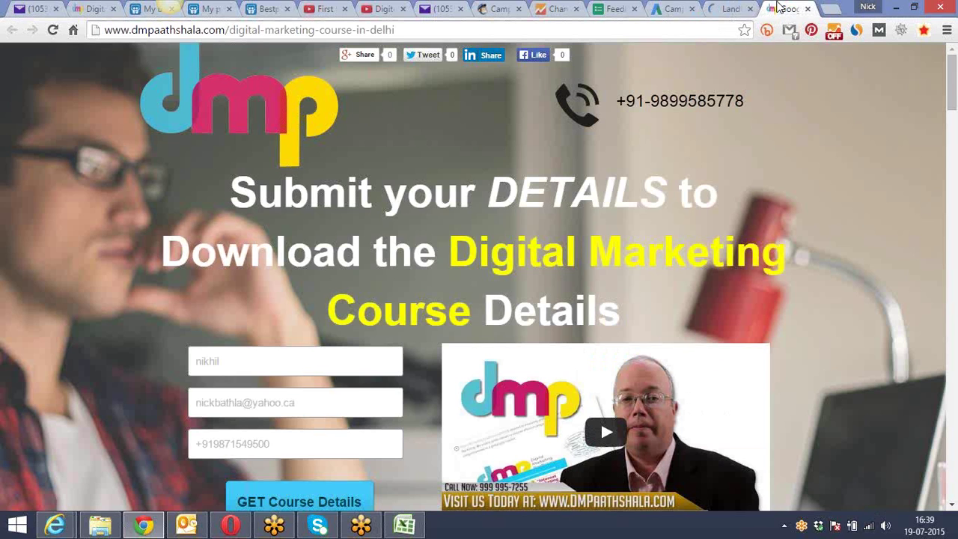
pyautogui.click(537, 27)
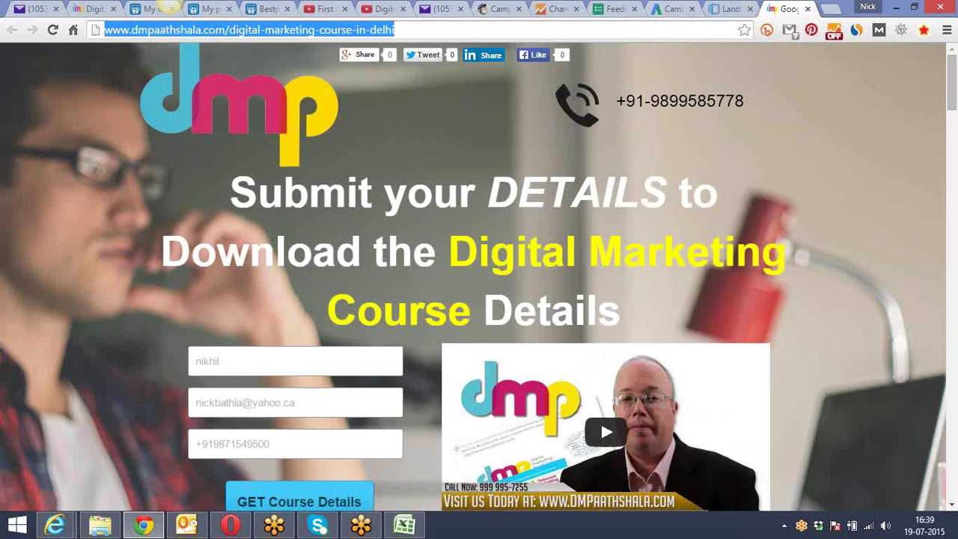
pyautogui.click(285, 364)
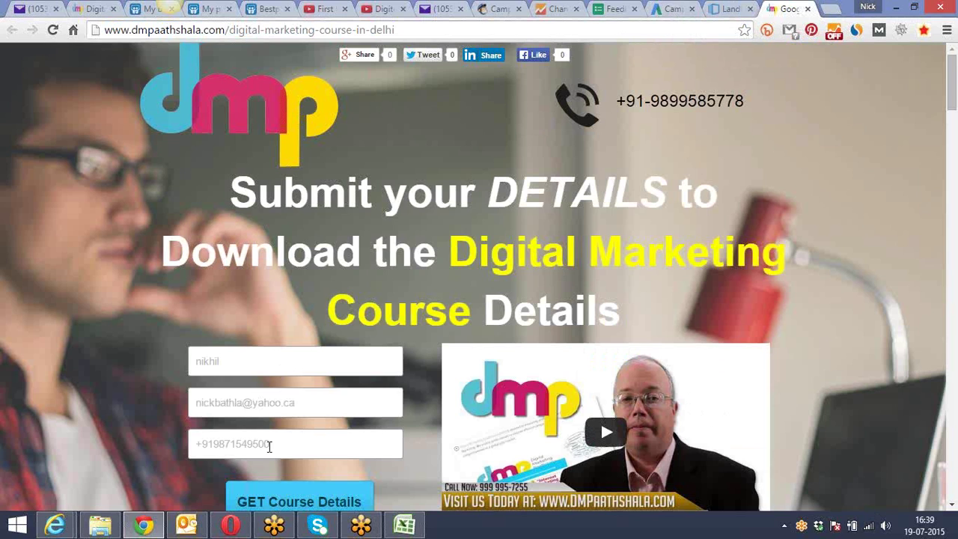
pyautogui.scroll(-2, 267, 441)
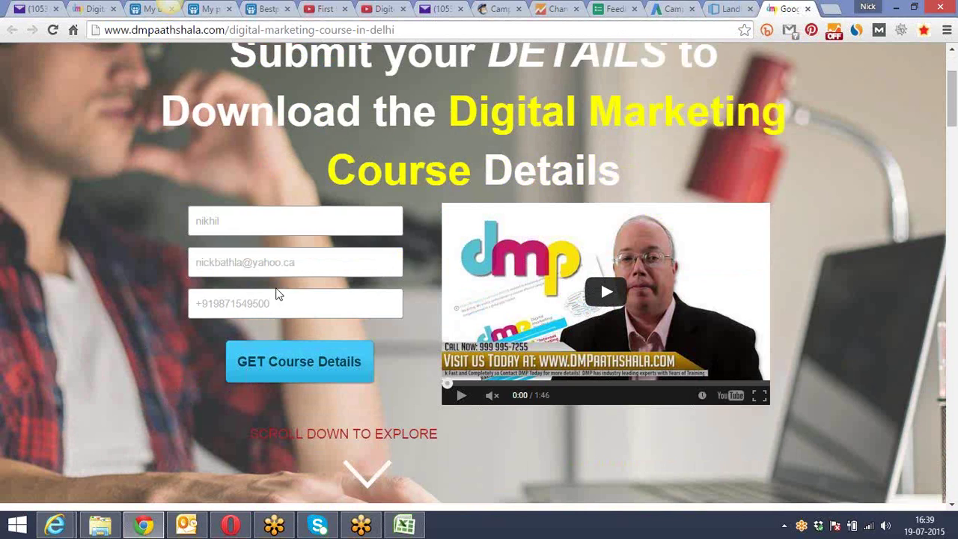
pyautogui.click(276, 367)
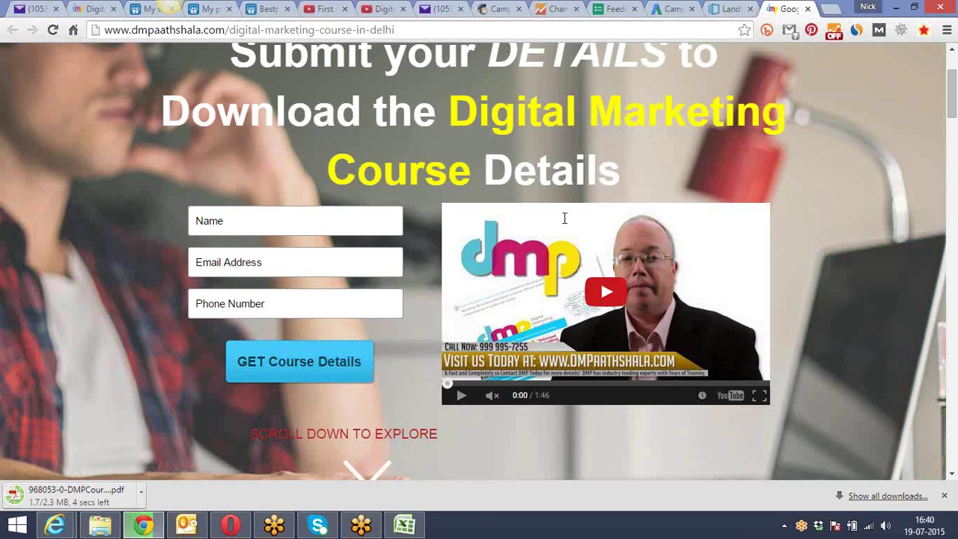
pyautogui.click(670, 9)
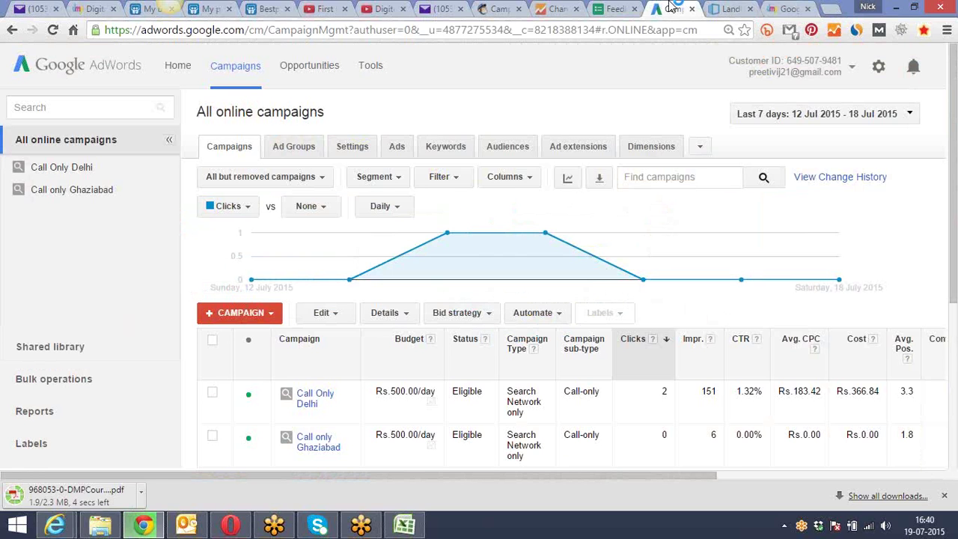
# Go to Tools > Conversions and start a new conversion action
pyautogui.click(372, 67)
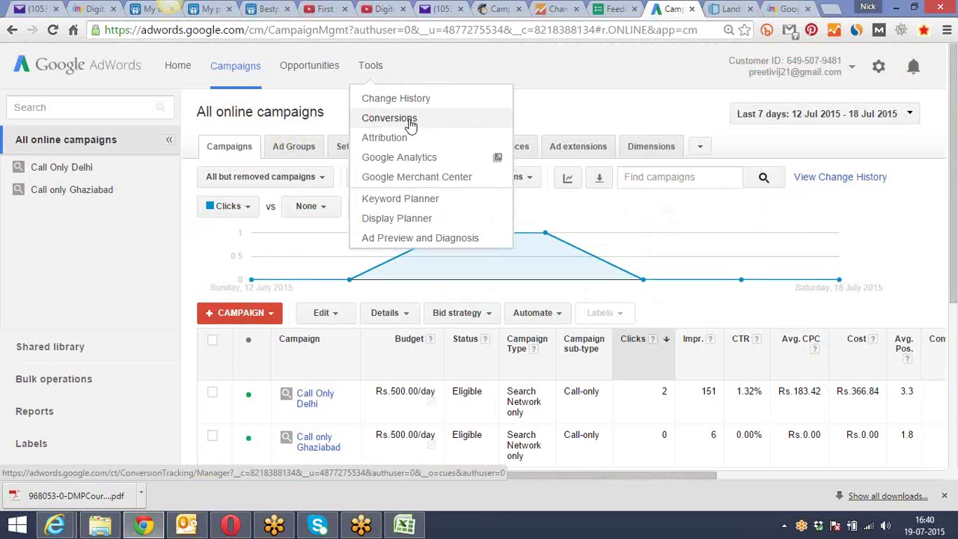
pyautogui.click(410, 126)
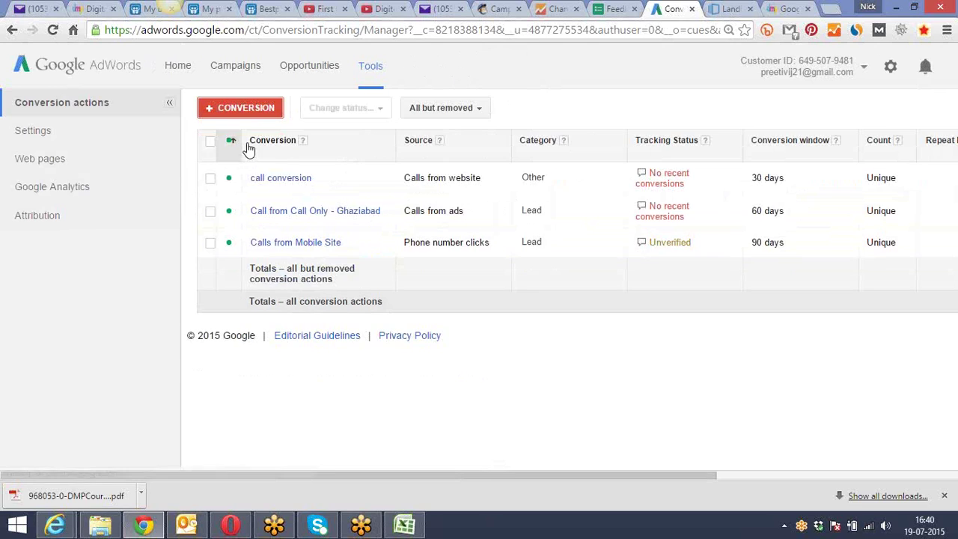
pyautogui.click(245, 107)
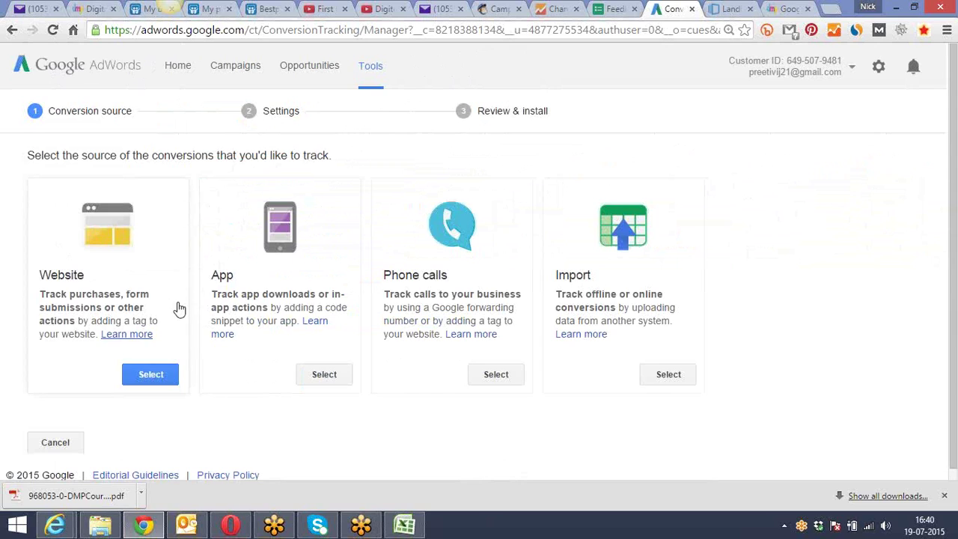
# Choose Website as the source and name the conversion action 'Form Submission - Conversion'
pyautogui.click(149, 374)
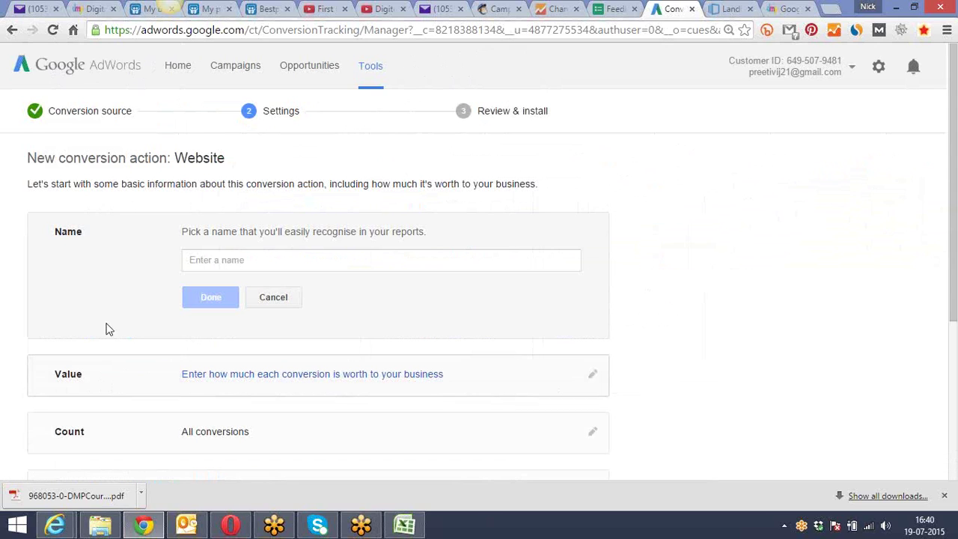
pyautogui.click(221, 263)
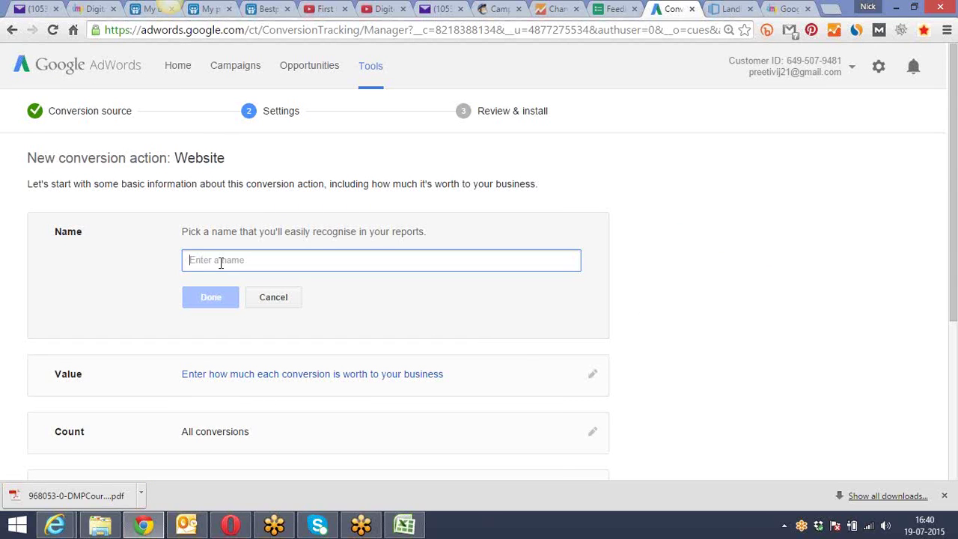
pyautogui.write('Form Su')
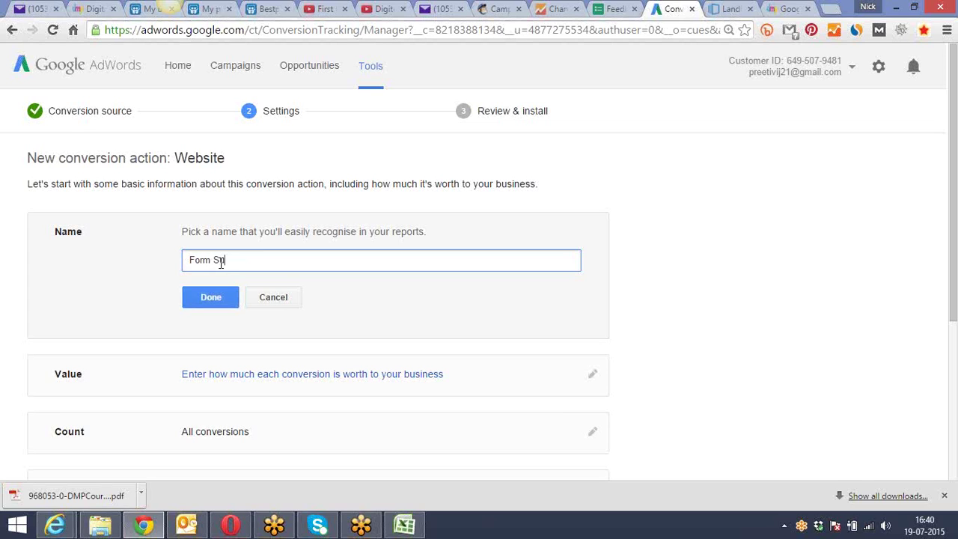
pyautogui.write('bmission - Conversion')
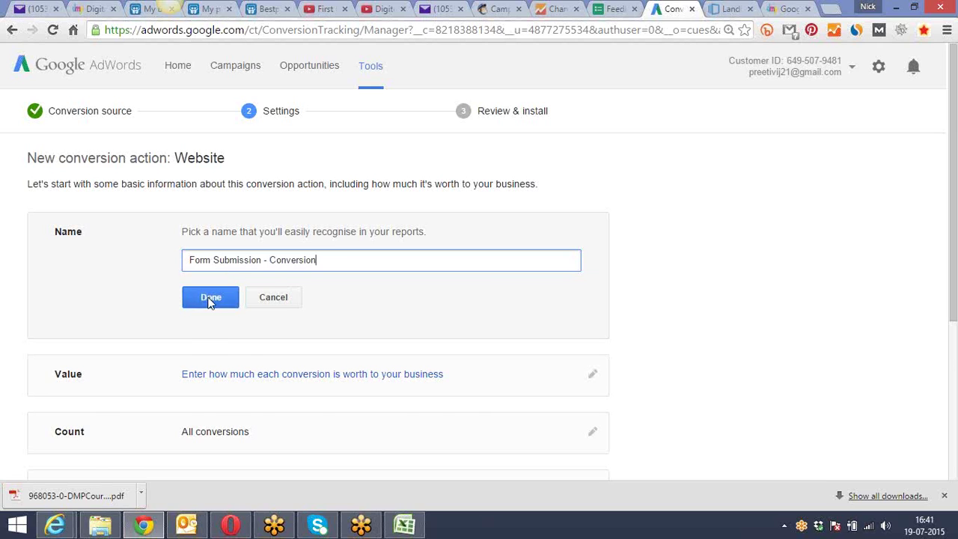
pyautogui.click(210, 297)
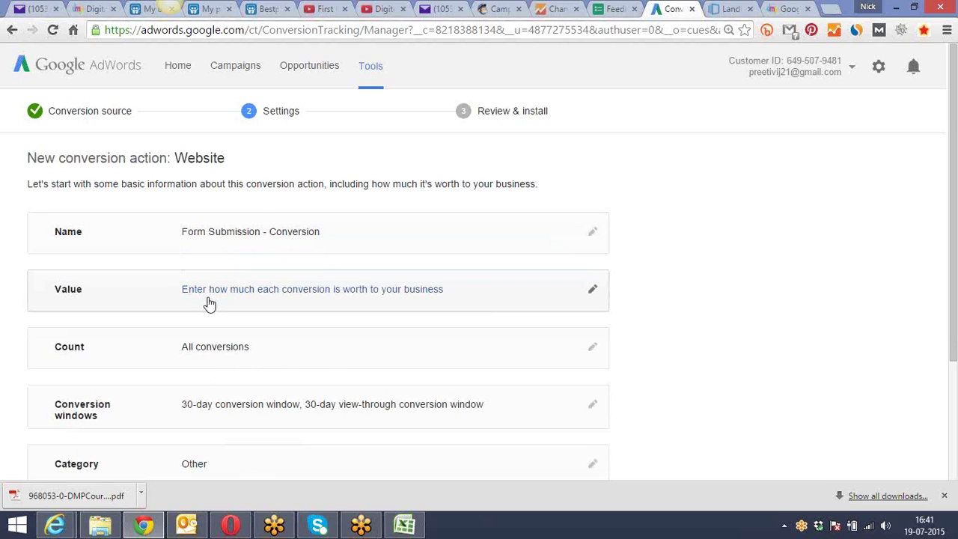
# Give every conversion the same value of ₹10.00
pyautogui.click(253, 297)
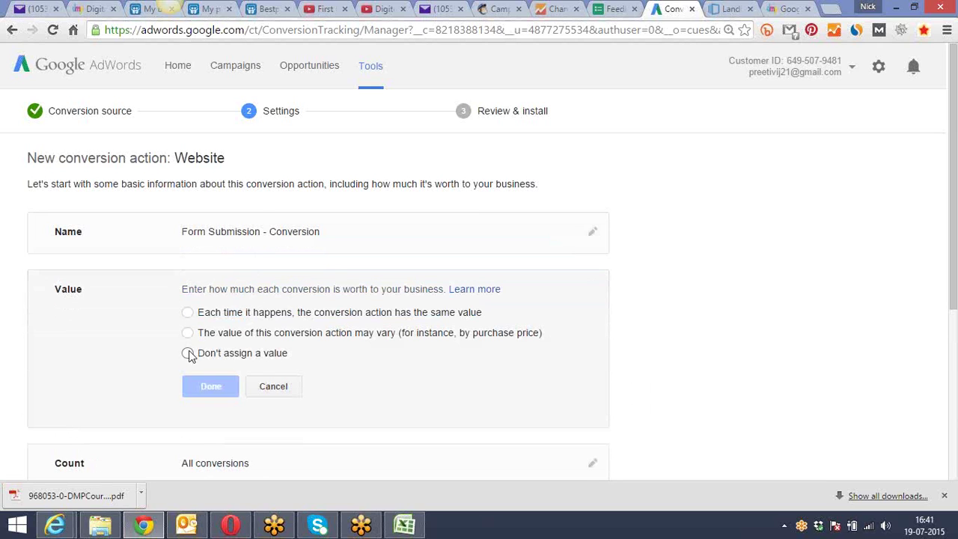
pyautogui.click(187, 312)
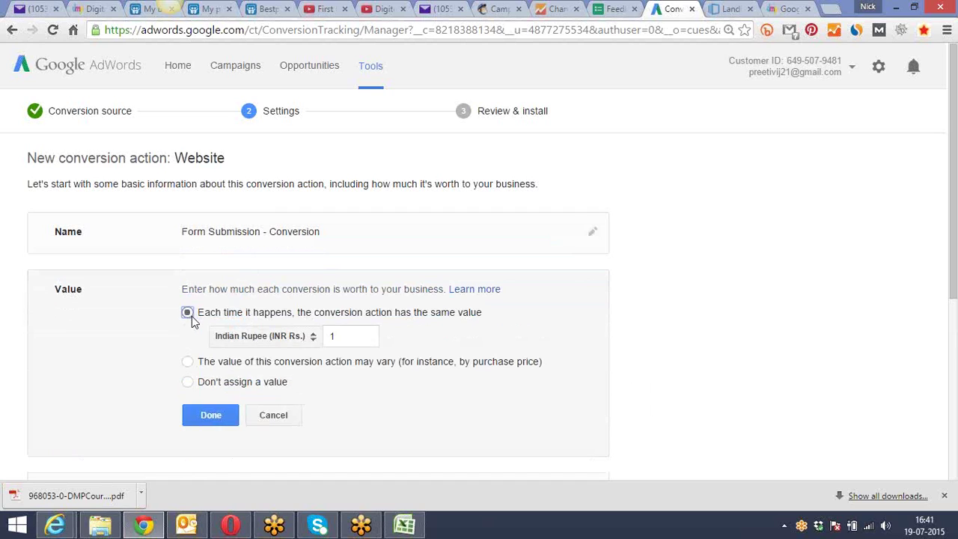
pyautogui.click(359, 340)
pyautogui.write('0')
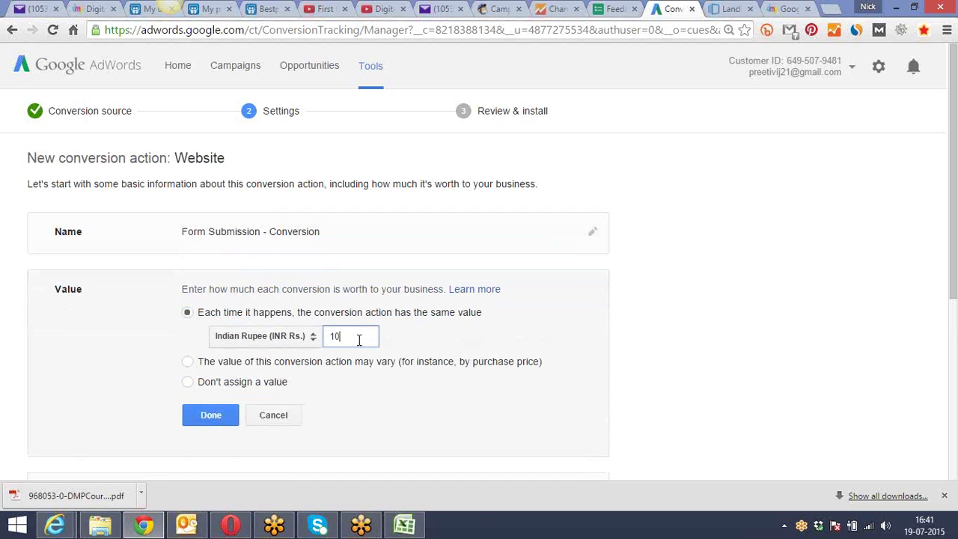
pyautogui.click(213, 417)
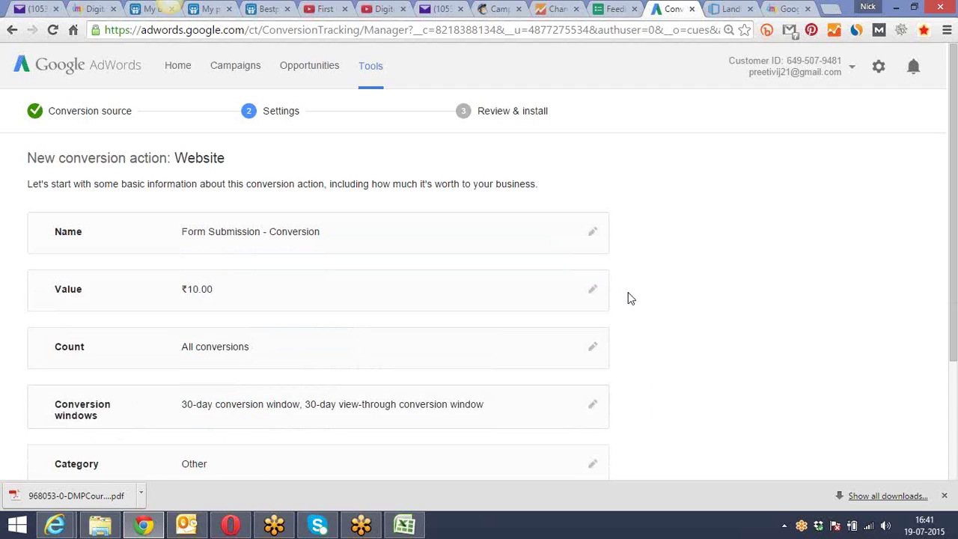
pyautogui.moveTo(954, 186); pyautogui.dragTo(956, 271)
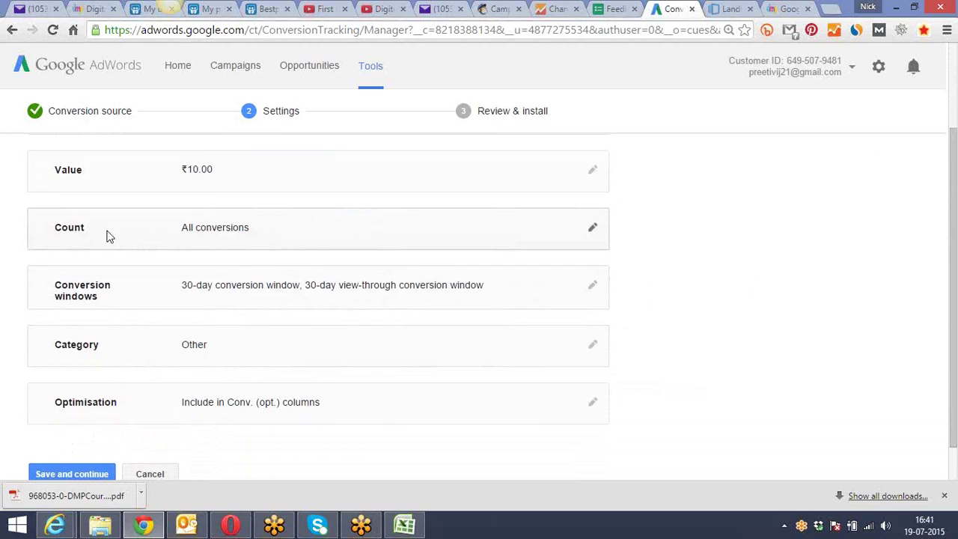
# Compare counting options, then set Count to Unique conversions instead of All
pyautogui.click(221, 232)
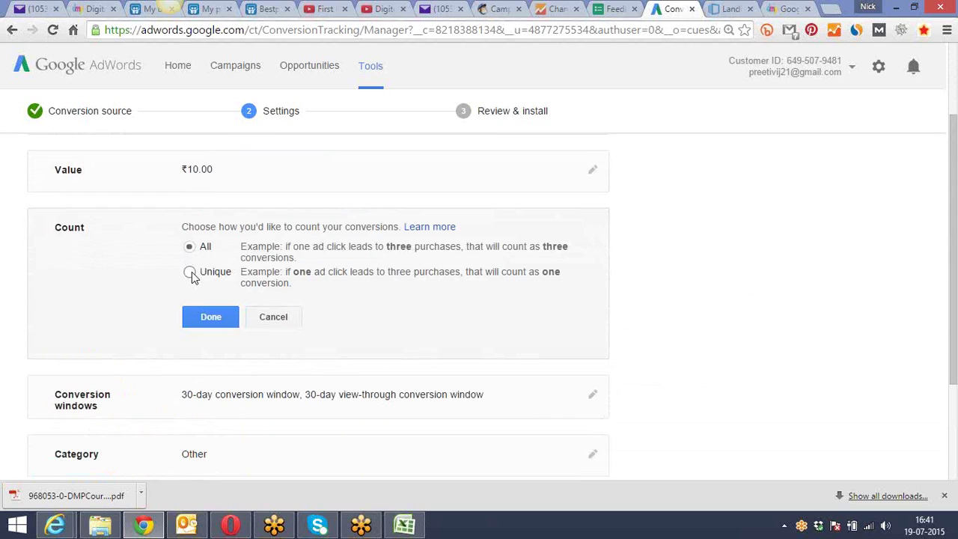
pyautogui.click(191, 275)
pyautogui.click(191, 249)
pyautogui.click(190, 247)
pyautogui.click(190, 272)
pyautogui.click(202, 312)
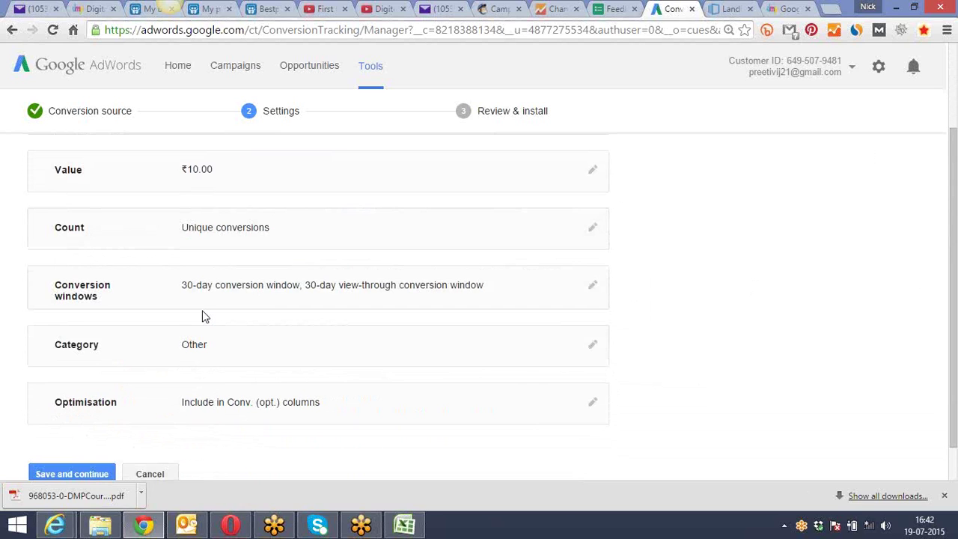
# Set the click-through conversion window to 90 days, keeping view-through at 30, then show the taskbar network list
pyautogui.click(263, 290)
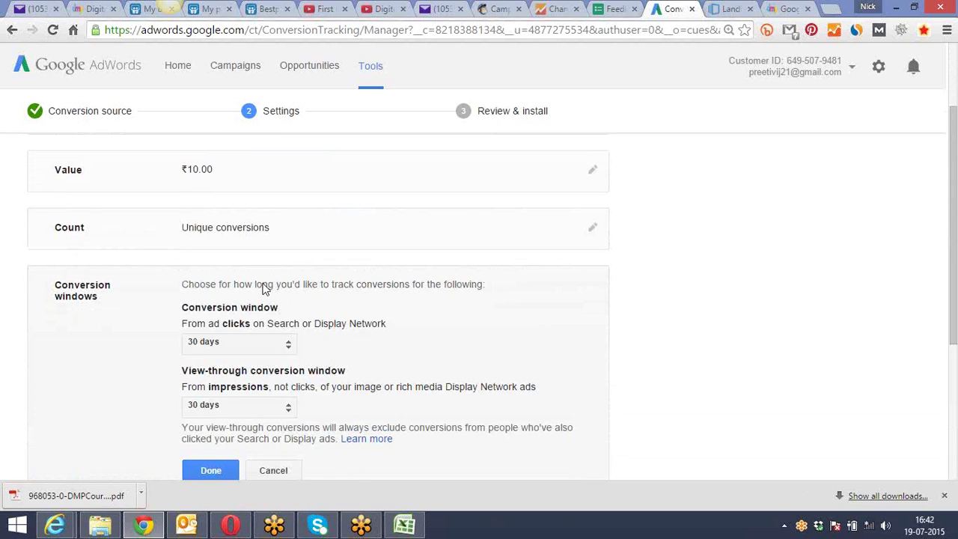
pyautogui.click(290, 346)
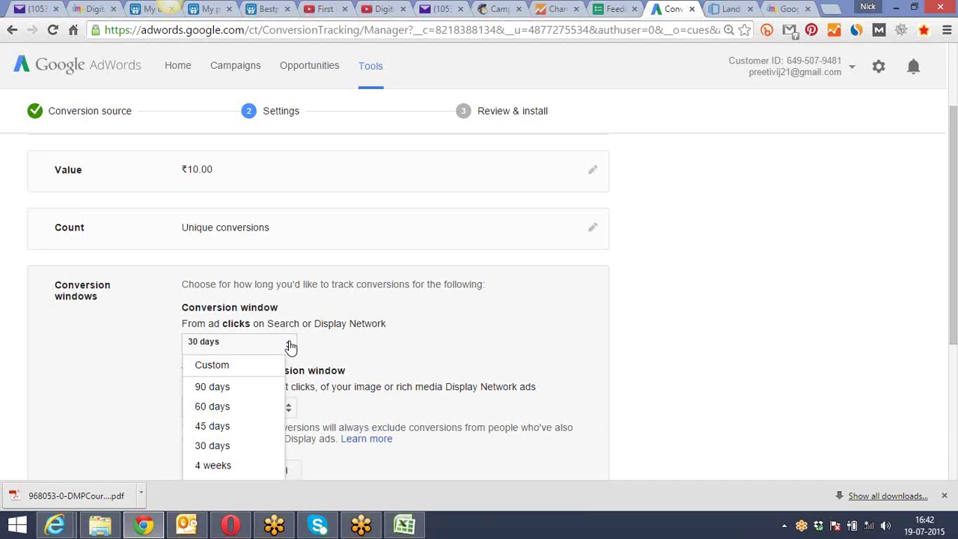
pyautogui.click(256, 388)
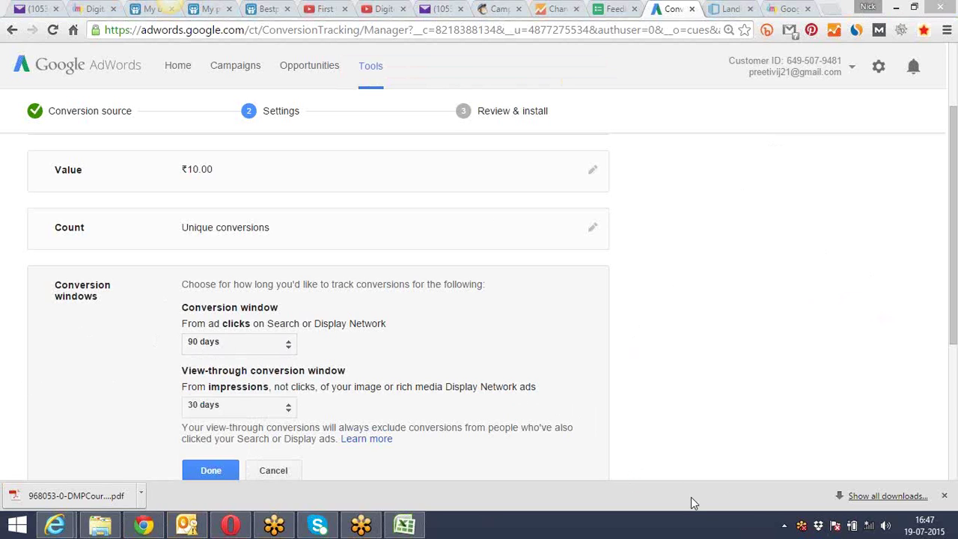
pyautogui.click(869, 527)
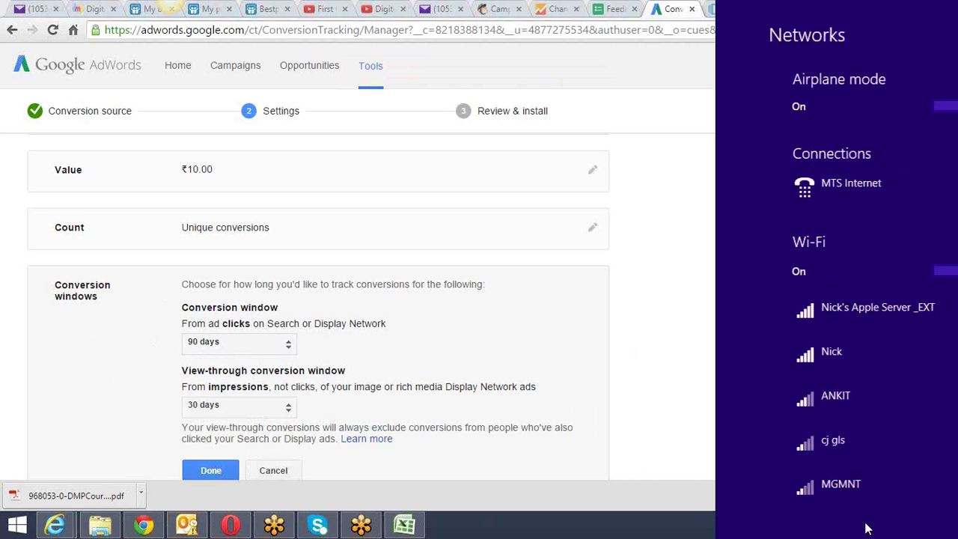